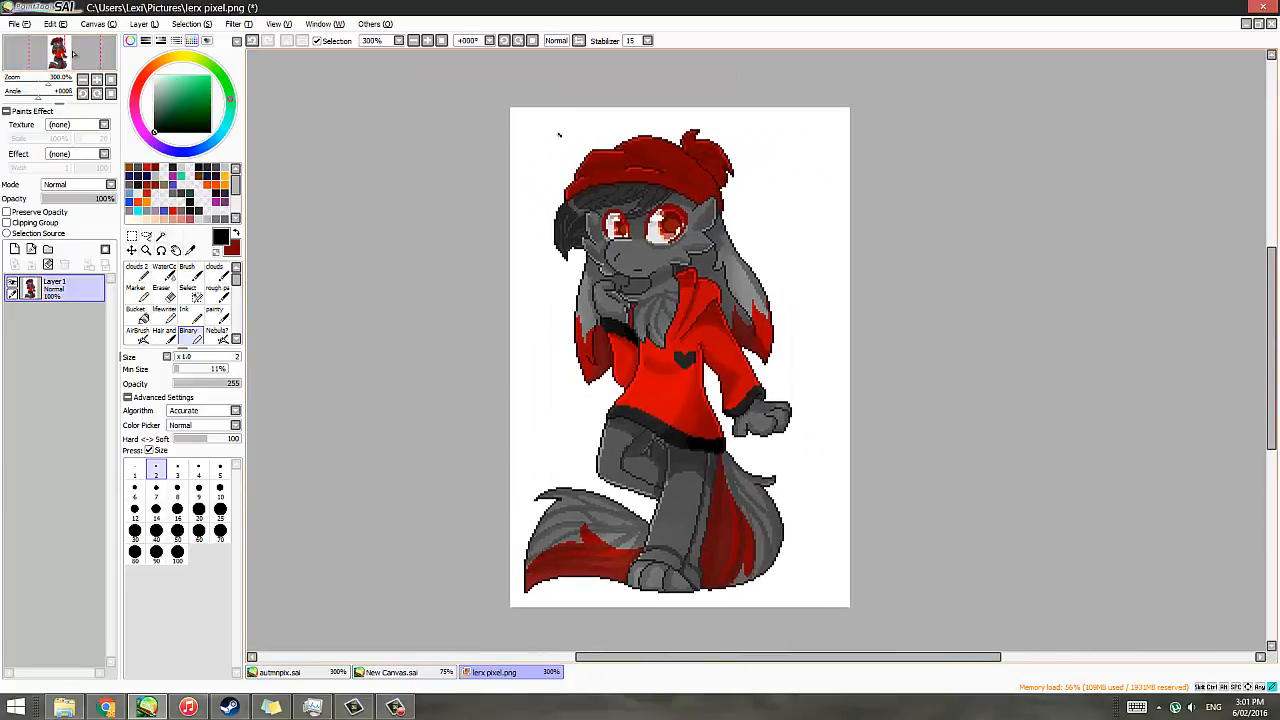
pyautogui.hotkey('ctrl', 'z')
pyautogui.moveTo(799, 140)
pyautogui.mouseDown()
pyautogui.moveTo(793, 185)
pyautogui.moveTo(800, 305)
pyautogui.mouseUp()
pyautogui.hotkey('ctrl', 'z')
pyautogui.moveTo(812, 183); pyautogui.dragTo(750, 245)
pyautogui.hotkey('ctrl', 'z')
pyautogui.moveTo(805, 135); pyautogui.dragTo(776, 198)
pyautogui.hotkey('ctrl', 'z')
pyautogui.hotkey('ctrl', 'z')
pyautogui.hotkey('ctrl', 'shift', 'Tab')
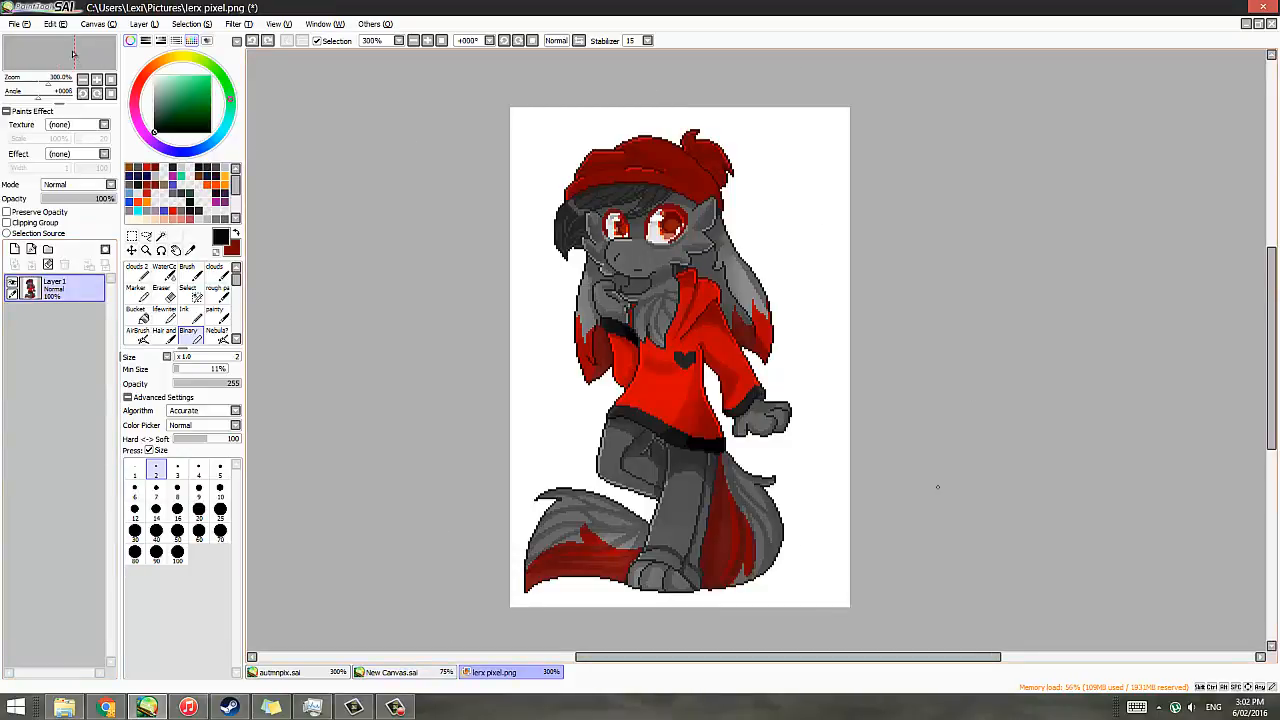
# - Check the pixel width and height of lerx pixel.png in the canvas size settings without changing them
pyautogui.hotkey('alt', 'c')
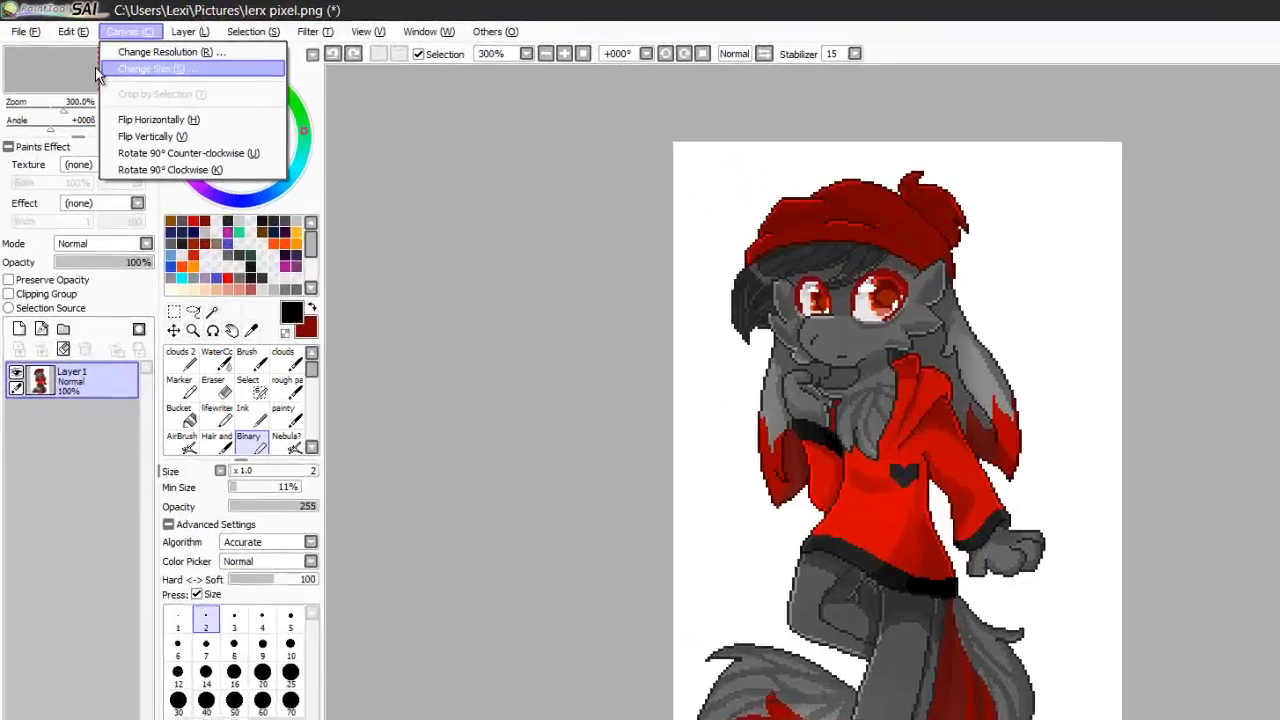
pyautogui.click(117, 52)
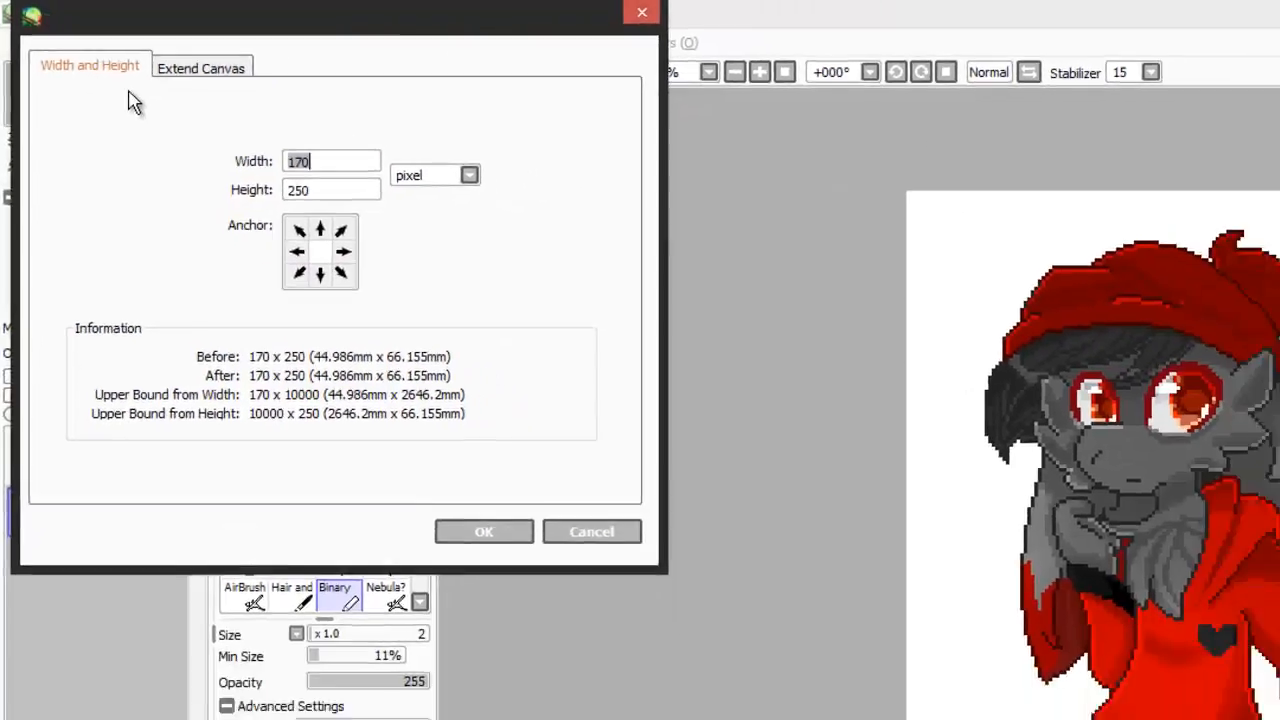
pyautogui.press('Escape')
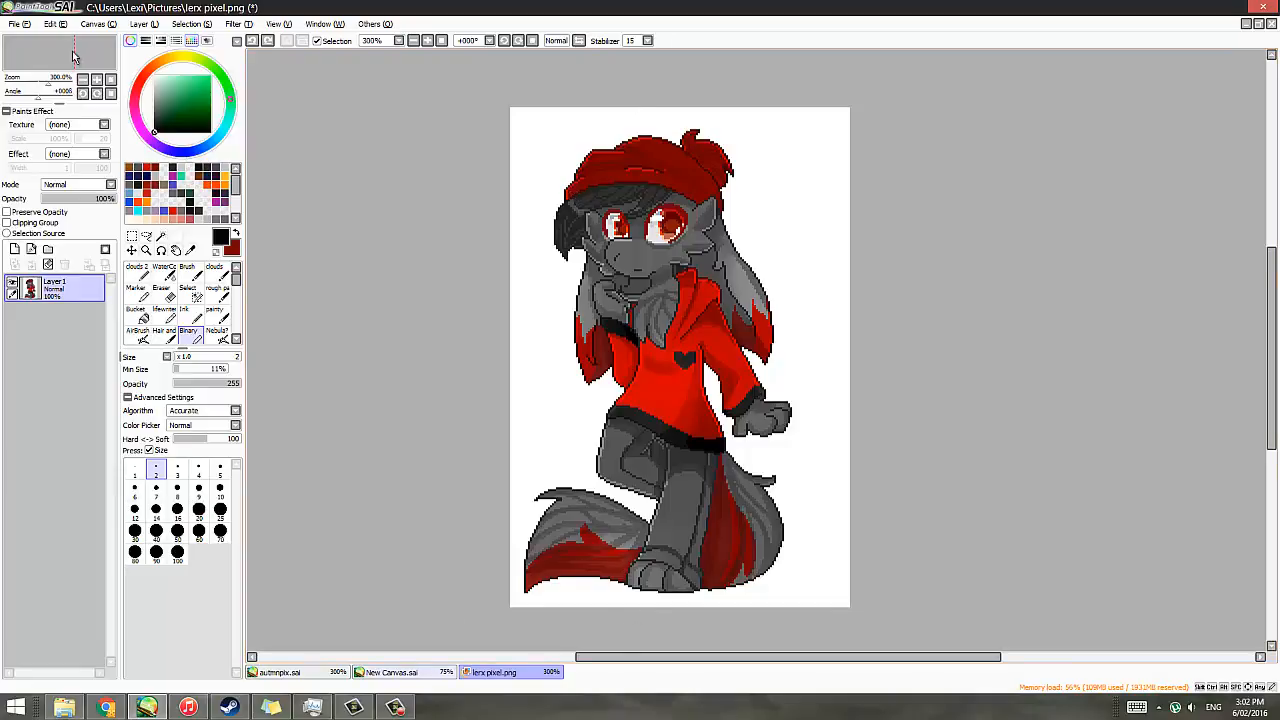
# - Switch to the autmnpix.sai drawing and toggle the visibility of its Layer2 sketch off and back on
pyautogui.click(298, 672)
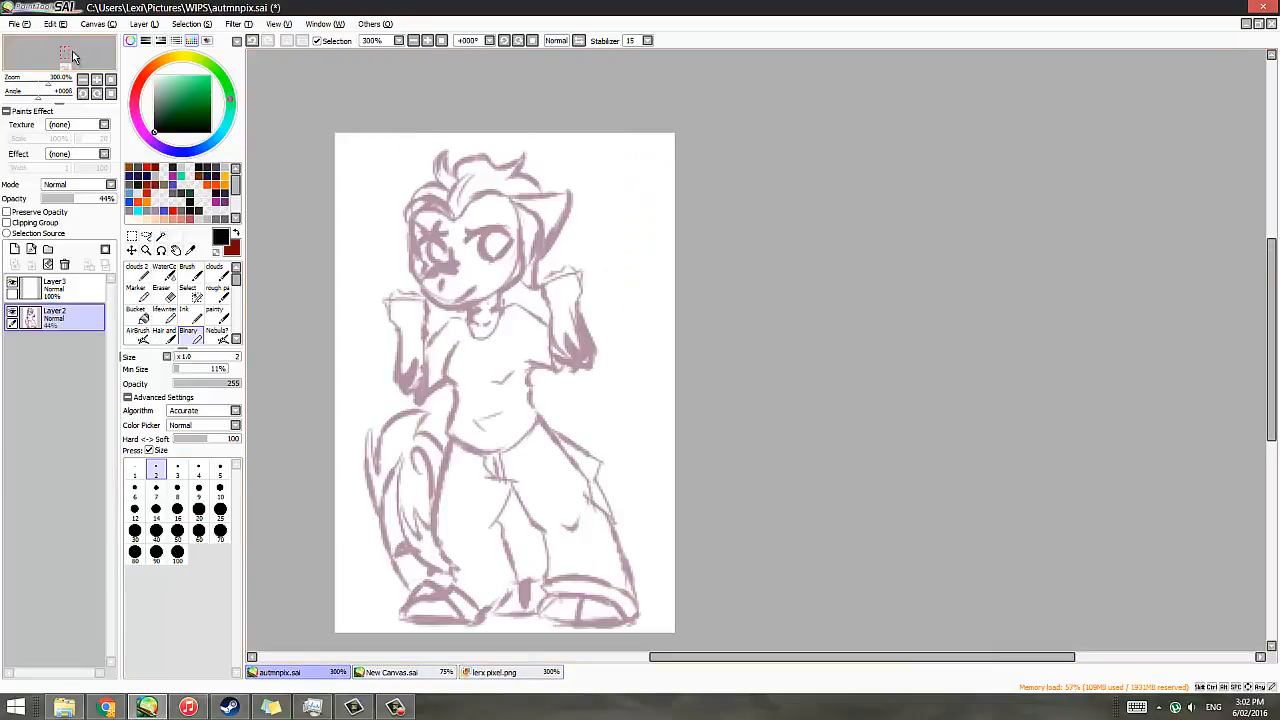
pyautogui.moveTo(77, 52); pyautogui.dragTo(72, 48)
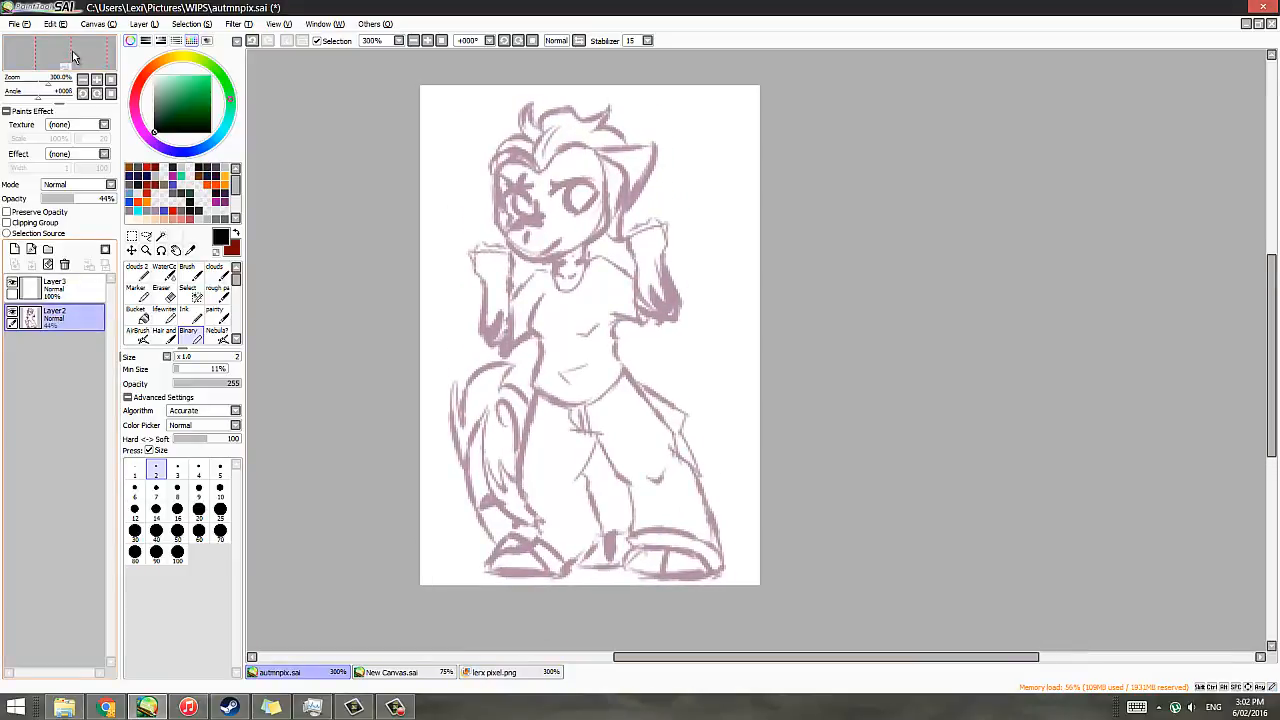
pyautogui.click(12, 311)
pyautogui.click(12, 311)
# - Try a stroke with the Brush tool beside the sketched character and undo it
pyautogui.moveTo(236, 280)
pyautogui.mouseDown()
pyautogui.moveTo(236, 315)
pyautogui.moveTo(236, 268)
pyautogui.mouseUp()
pyautogui.click(217, 311)
pyautogui.click(187, 270)
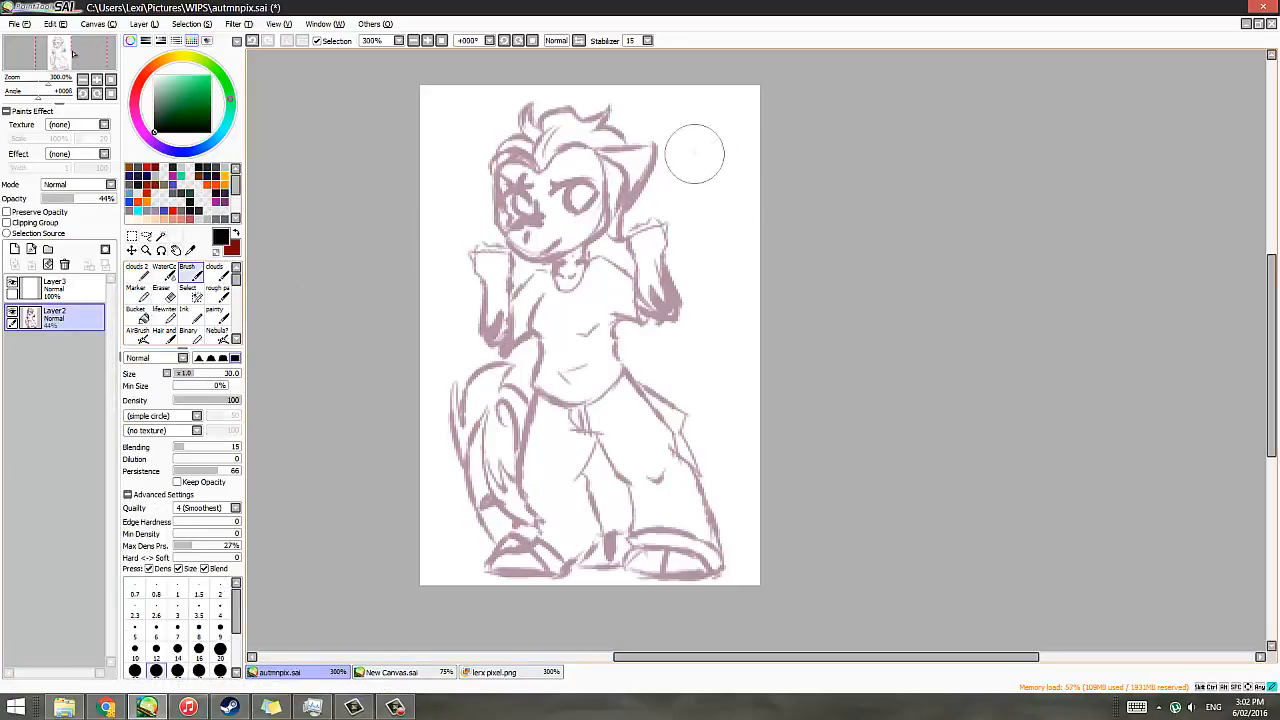
pyautogui.moveTo(697, 152); pyautogui.dragTo(710, 314)
pyautogui.hotkey('ctrl', 'z')
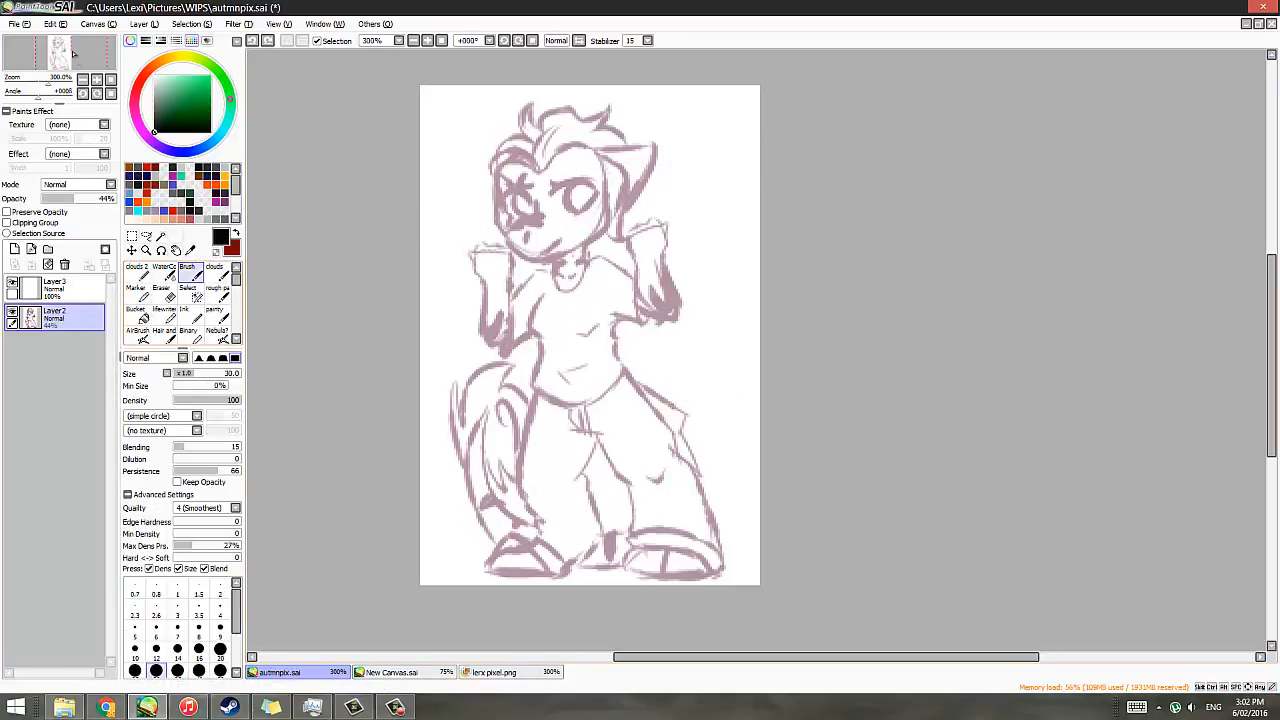
# - Choose the crayon brush, reduce it to size 14, and undo a wavy test stroke beside the character
pyautogui.moveTo(236, 280); pyautogui.dragTo(236, 304)
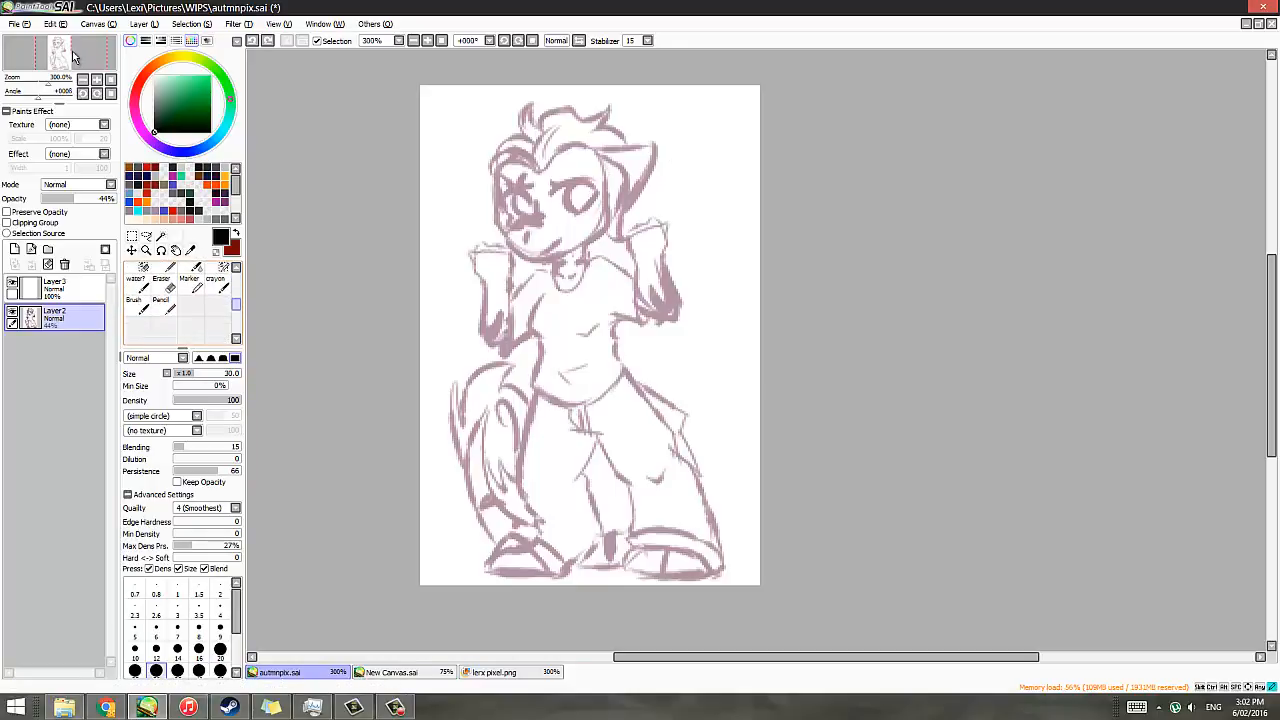
pyautogui.click(216, 283)
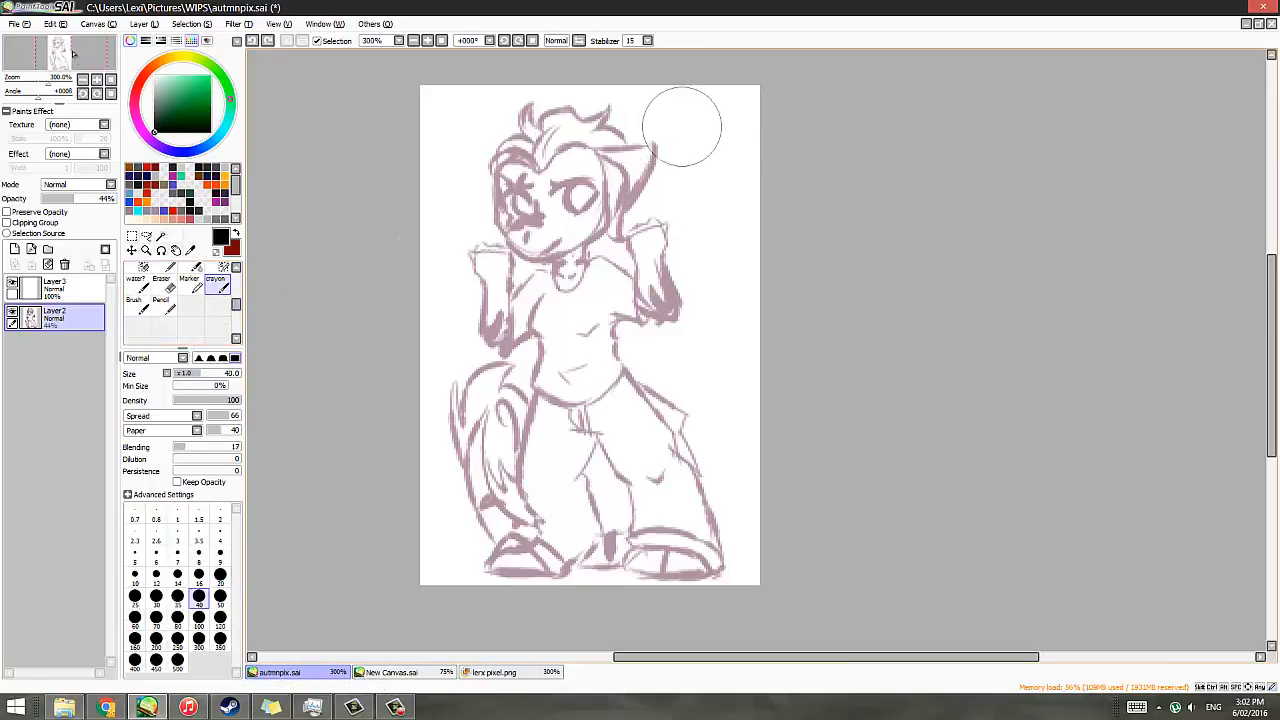
pyautogui.press('[')
pyautogui.press('[')
pyautogui.press('[')
pyautogui.moveTo(683, 124); pyautogui.dragTo(715, 392)
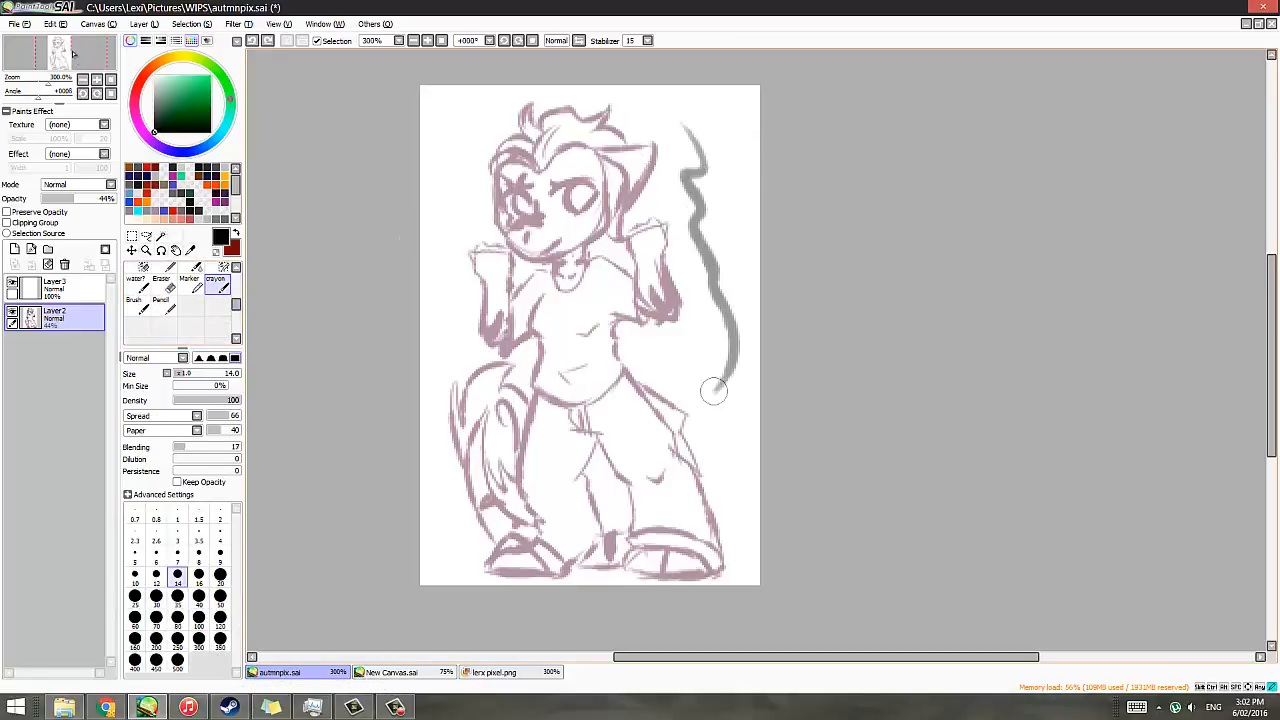
pyautogui.hotkey('ctrl', 'z')
# - Reduce the crayon brush to size 6 and undo another wavy test stroke beside the character
pyautogui.press('[')
pyautogui.press('[')
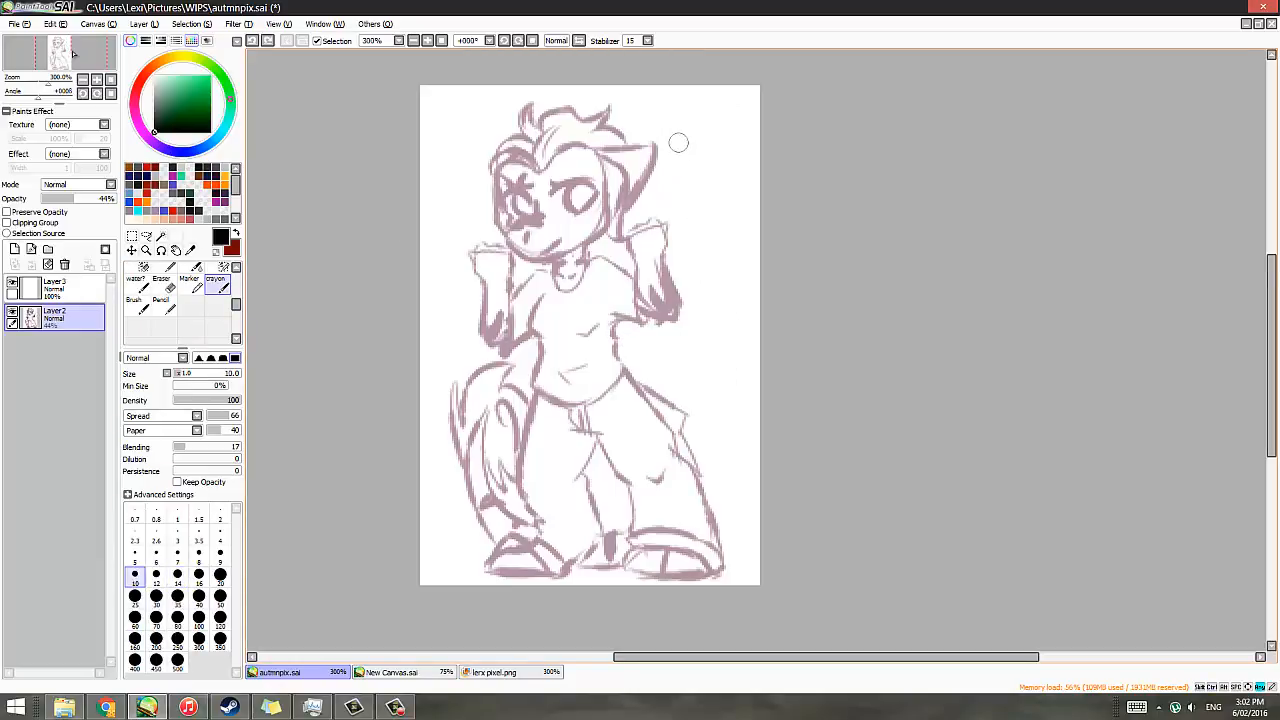
pyautogui.press('[')
pyautogui.press('[')
pyautogui.press('[')
pyautogui.press('[')
pyautogui.moveTo(684, 143); pyautogui.dragTo(712, 416)
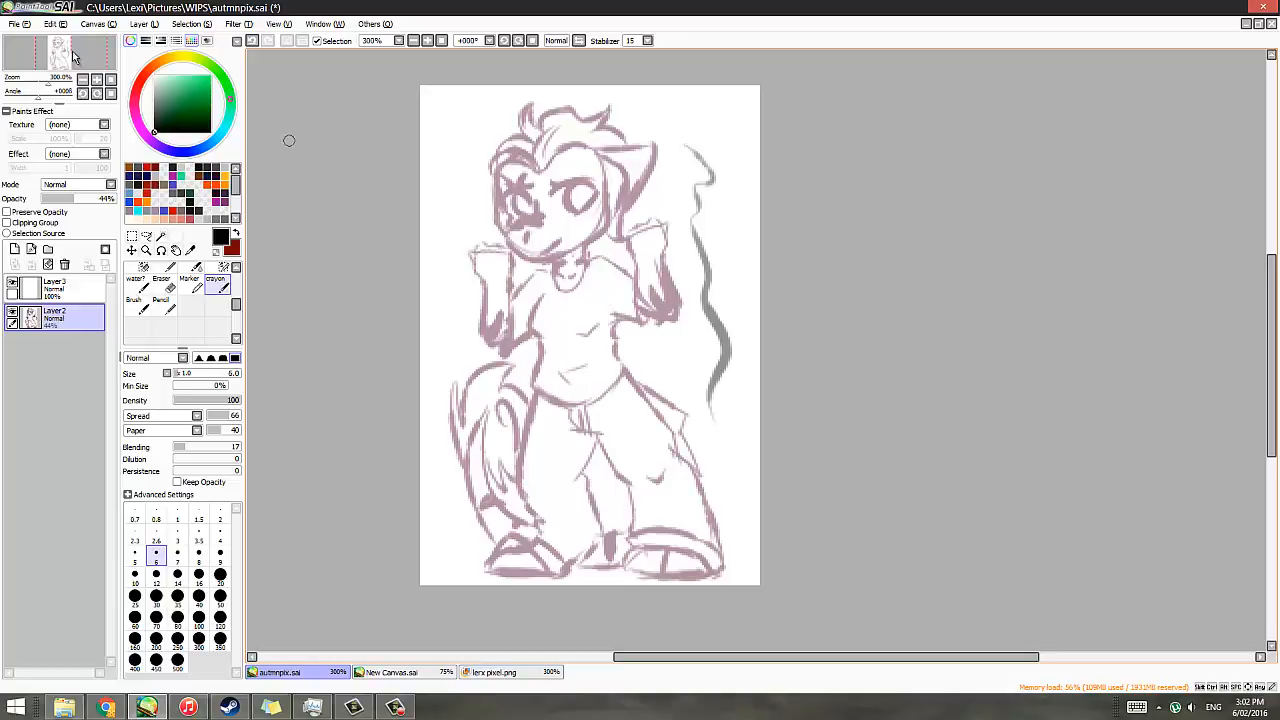
pyautogui.hotkey('ctrl', 'z')
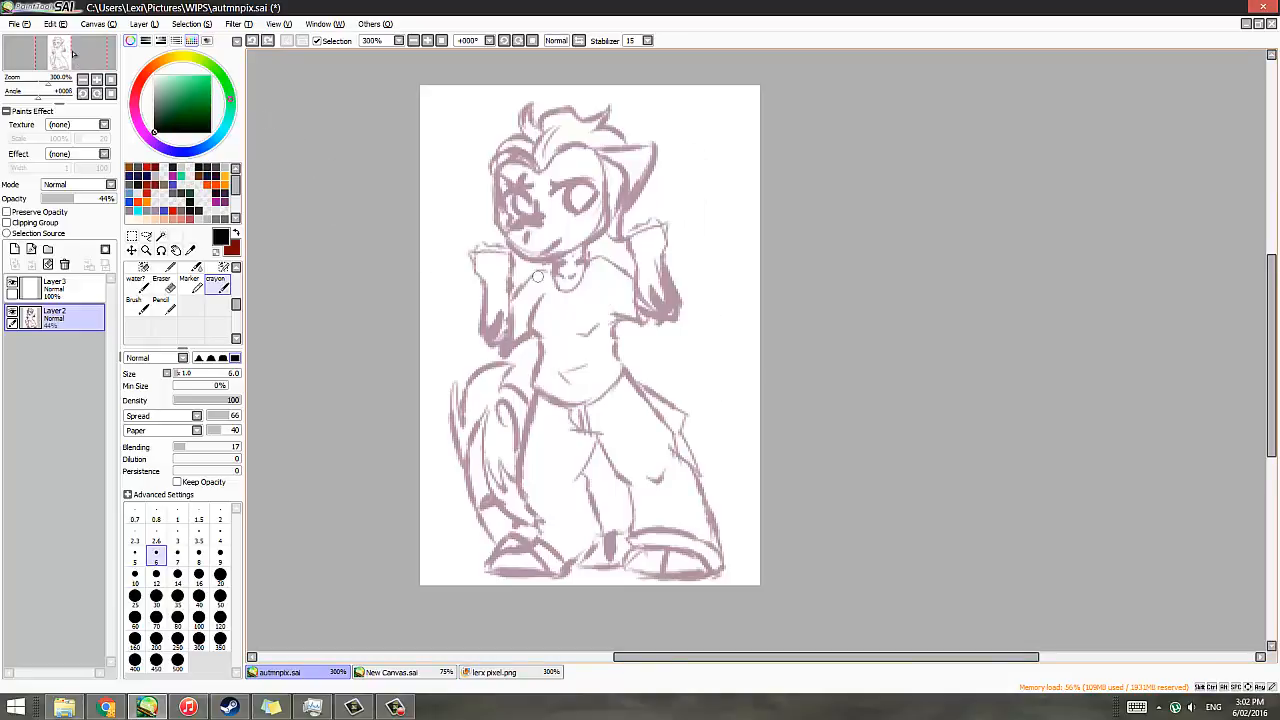
# - On Layer3, draw a boxy head, neck and rectangular torso in dark red over the sketched character
pyautogui.click(72, 289)
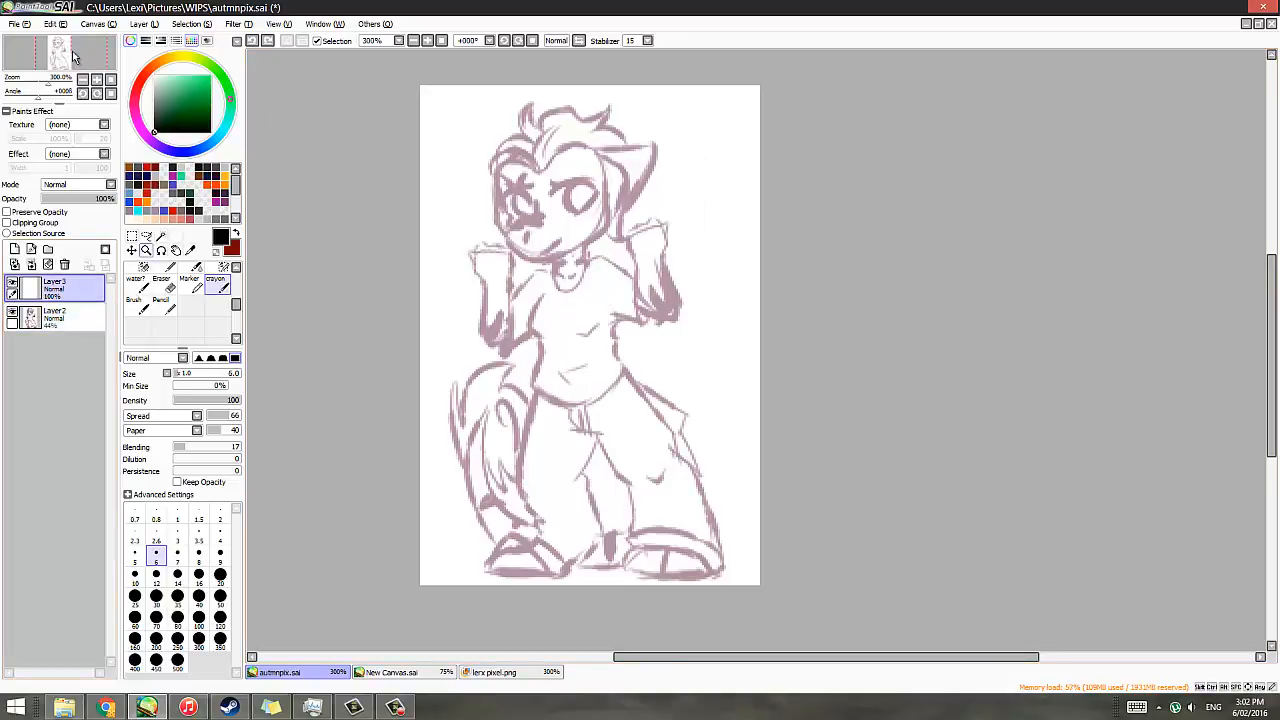
pyautogui.press('x')
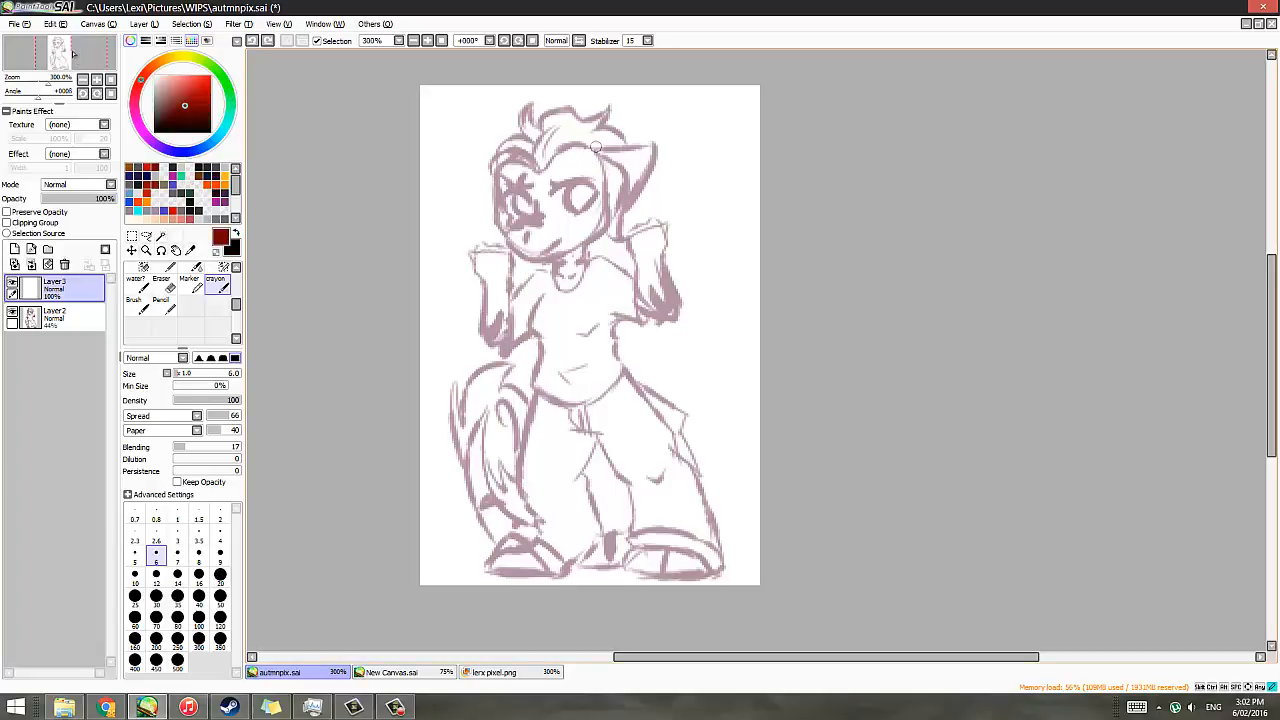
pyautogui.moveTo(600, 148)
pyautogui.mouseDown()
pyautogui.moveTo(544, 143)
pyautogui.moveTo(498, 153)
pyautogui.mouseUp()
pyautogui.hotkey('ctrl', 'z')
pyautogui.moveTo(600, 149)
pyautogui.mouseDown()
pyautogui.moveTo(490, 162)
pyautogui.moveTo(604, 172)
pyautogui.moveTo(606, 248)
pyautogui.moveTo(500, 255)
pyautogui.mouseUp()
pyautogui.moveTo(493, 154)
pyautogui.mouseDown()
pyautogui.moveTo(513, 247)
pyautogui.moveTo(571, 275)
pyautogui.moveTo(528, 272)
pyautogui.mouseUp()
pyautogui.moveTo(607, 268); pyautogui.dragTo(614, 366)
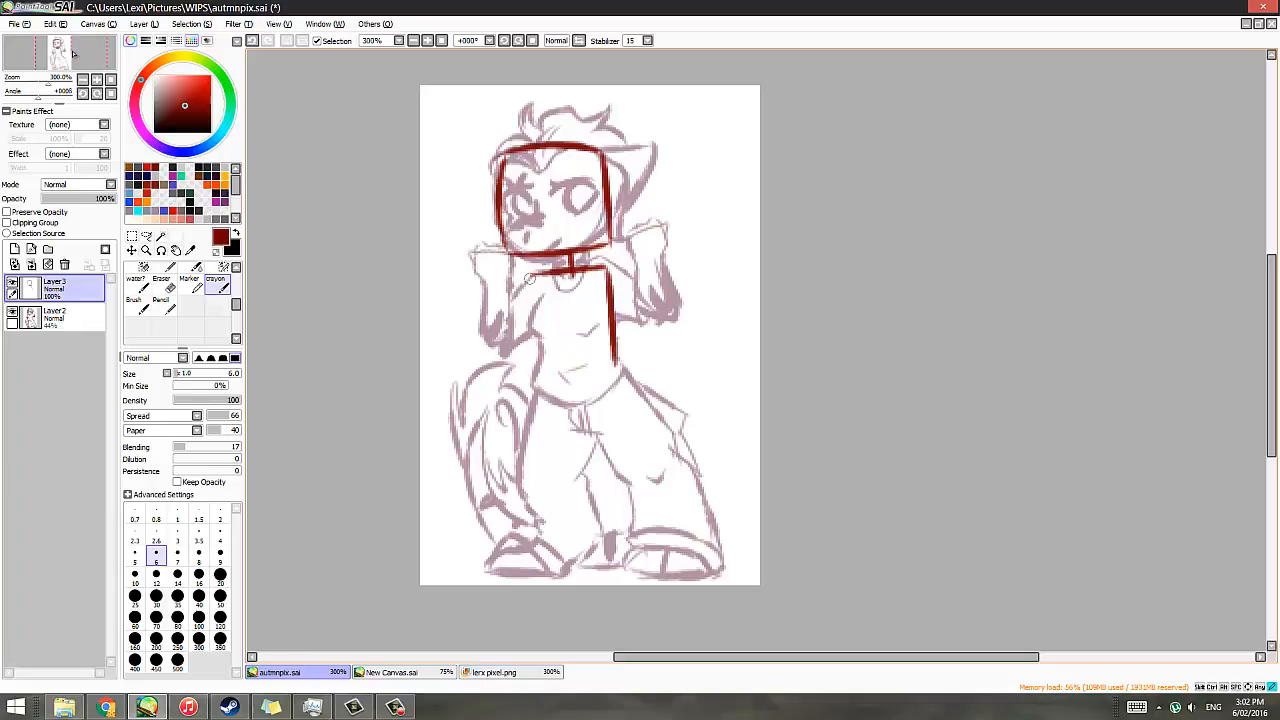
pyautogui.moveTo(530, 274); pyautogui.dragTo(536, 380)
pyautogui.moveTo(618, 378)
pyautogui.mouseDown()
pyautogui.moveTo(538, 382)
pyautogui.moveTo(618, 378)
pyautogui.mouseUp()
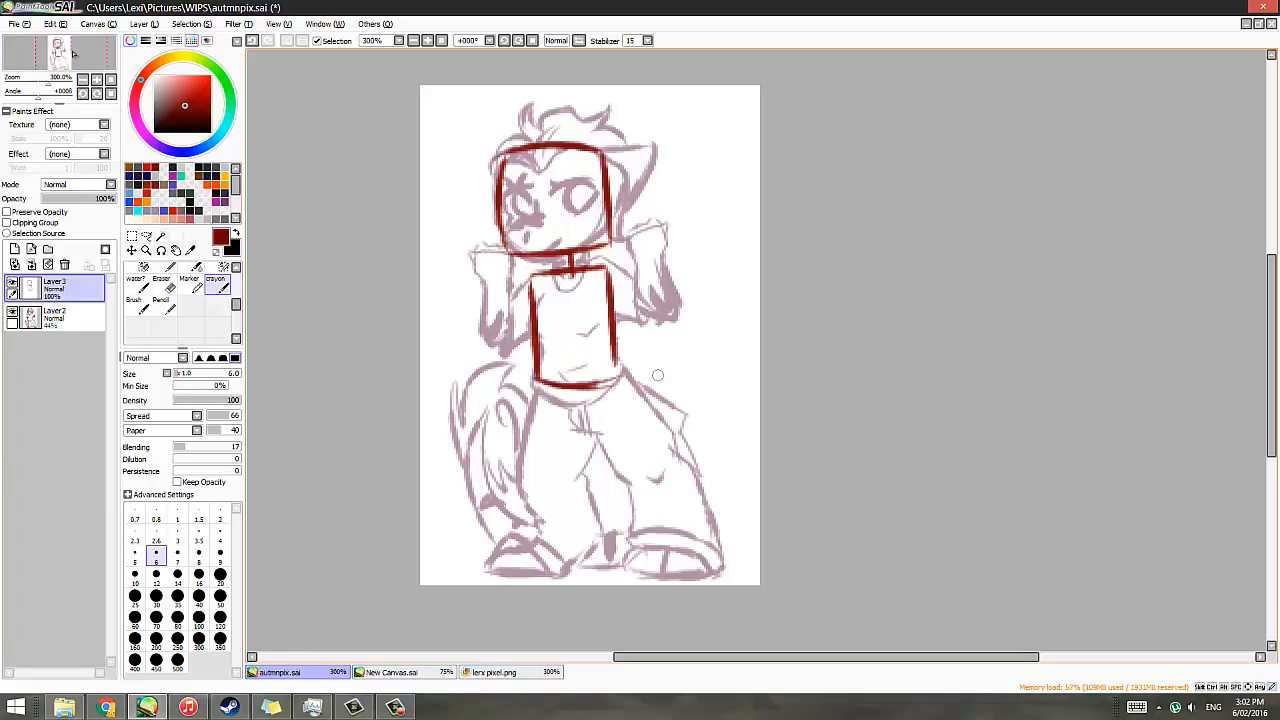
# - Block in both bent arms and hands with dark red crayon shapes over the sketch
pyautogui.moveTo(595, 269)
pyautogui.mouseDown()
pyautogui.moveTo(665, 309)
pyautogui.moveTo(646, 326)
pyautogui.moveTo(628, 265)
pyautogui.moveTo(646, 337)
pyautogui.mouseUp()
pyautogui.moveTo(668, 254); pyautogui.dragTo(627, 242)
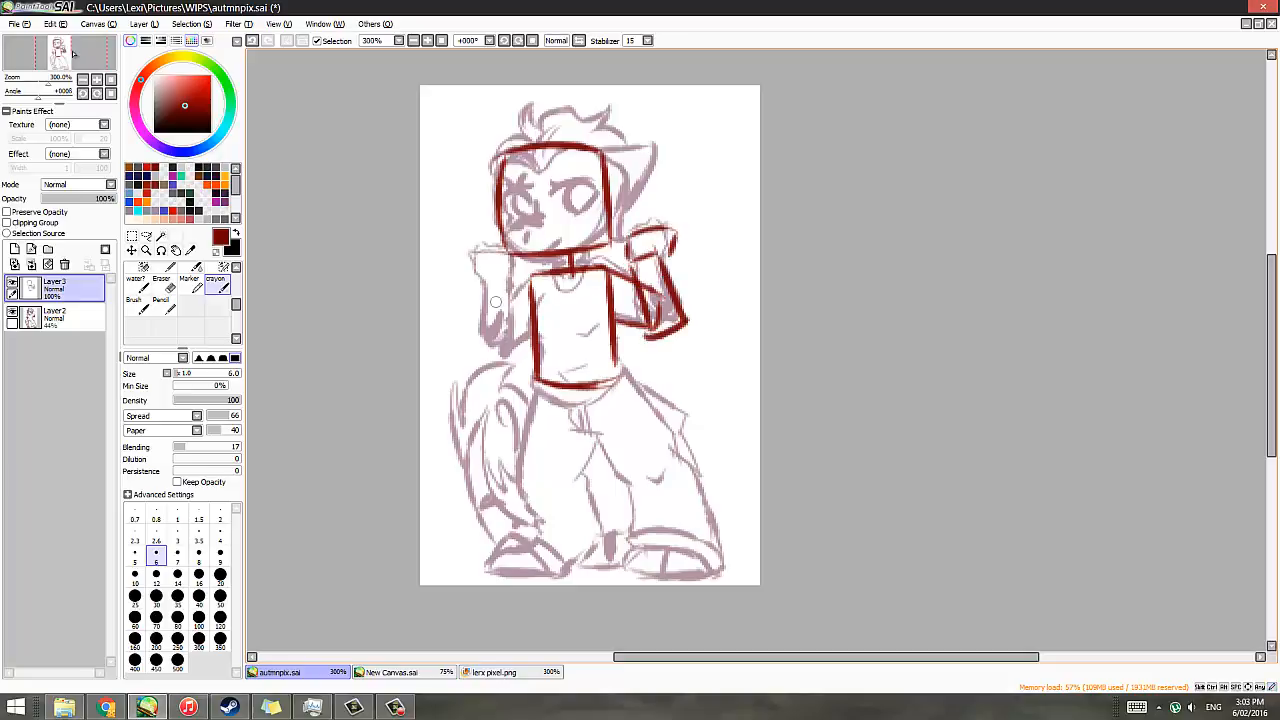
pyautogui.moveTo(532, 275)
pyautogui.mouseDown()
pyautogui.moveTo(517, 343)
pyautogui.moveTo(529, 333)
pyautogui.moveTo(501, 345)
pyautogui.moveTo(503, 270)
pyautogui.moveTo(511, 288)
pyautogui.moveTo(473, 293)
pyautogui.moveTo(481, 339)
pyautogui.moveTo(530, 342)
pyautogui.mouseUp()
pyautogui.moveTo(506, 282)
pyautogui.mouseDown()
pyautogui.moveTo(515, 255)
pyautogui.moveTo(461, 255)
pyautogui.moveTo(482, 288)
pyautogui.mouseUp()
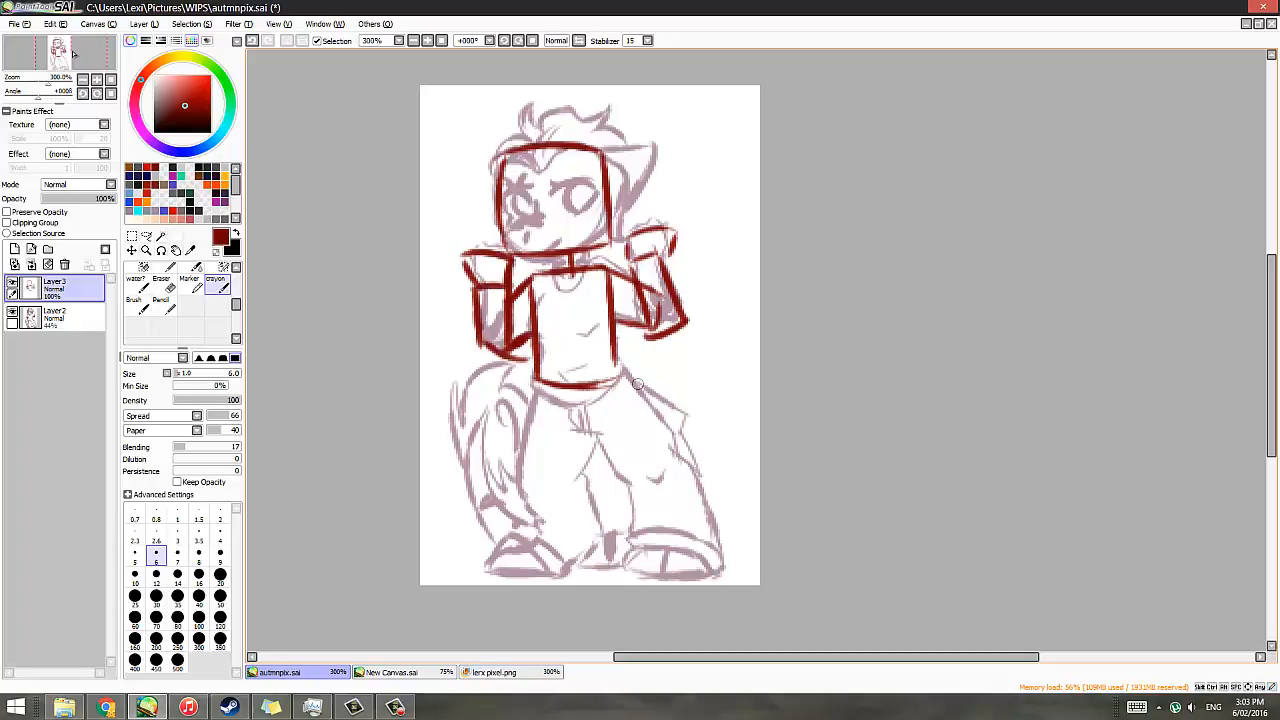
# - Block in both legs and feet with dark red shapes over the sketch, and clear all construction lines from Layer3
pyautogui.moveTo(631, 383)
pyautogui.mouseDown()
pyautogui.moveTo(676, 451)
pyautogui.moveTo(638, 470)
pyautogui.mouseUp()
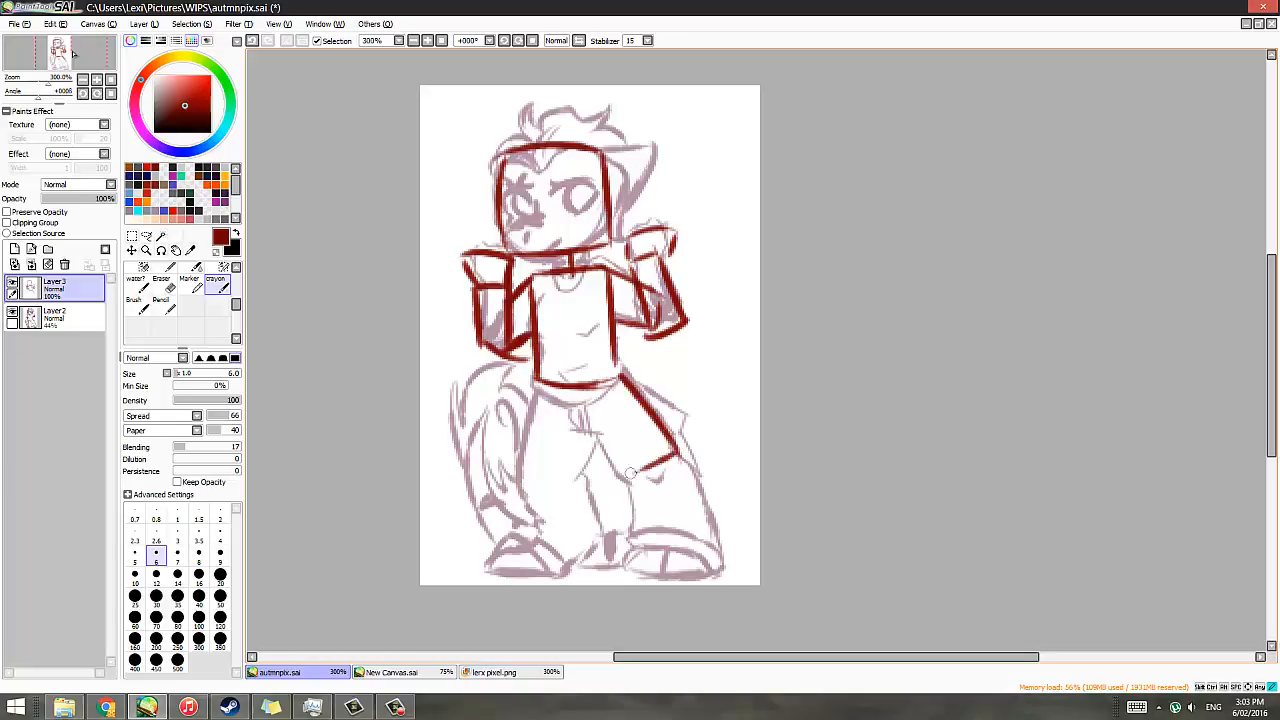
pyautogui.moveTo(585, 395)
pyautogui.mouseDown()
pyautogui.moveTo(613, 466)
pyautogui.moveTo(726, 552)
pyautogui.moveTo(722, 577)
pyautogui.moveTo(640, 576)
pyautogui.mouseUp()
pyautogui.moveTo(626, 474); pyautogui.dragTo(629, 574)
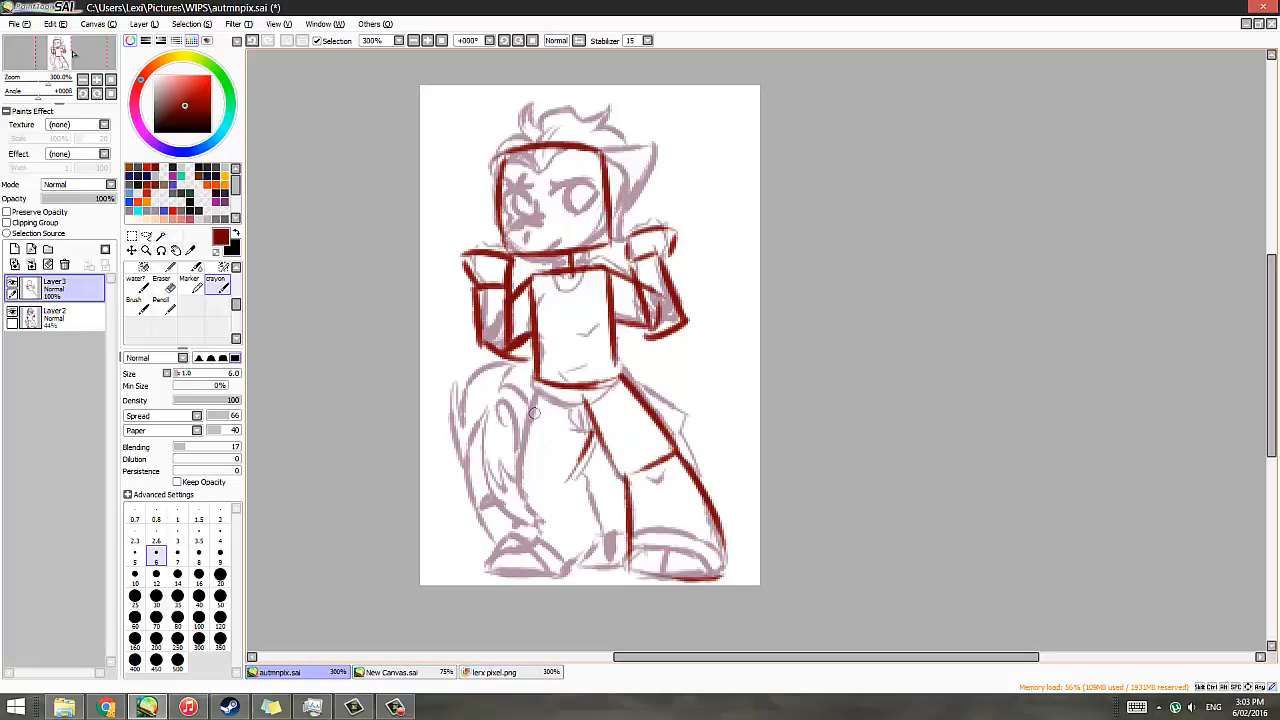
pyautogui.moveTo(541, 378)
pyautogui.mouseDown()
pyautogui.moveTo(519, 490)
pyautogui.moveTo(579, 482)
pyautogui.moveTo(602, 576)
pyautogui.mouseUp()
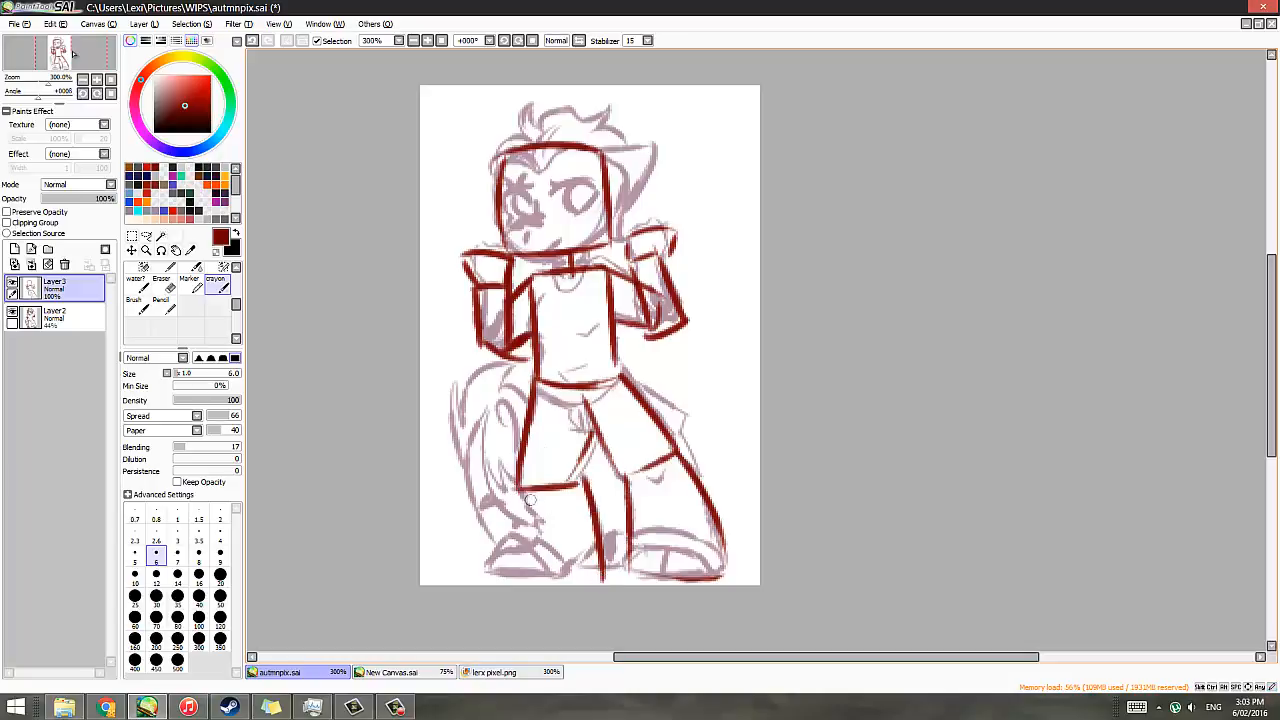
pyautogui.moveTo(530, 498)
pyautogui.mouseDown()
pyautogui.moveTo(545, 556)
pyautogui.moveTo(534, 574)
pyautogui.moveTo(485, 561)
pyautogui.moveTo(475, 574)
pyautogui.moveTo(553, 570)
pyautogui.mouseUp()
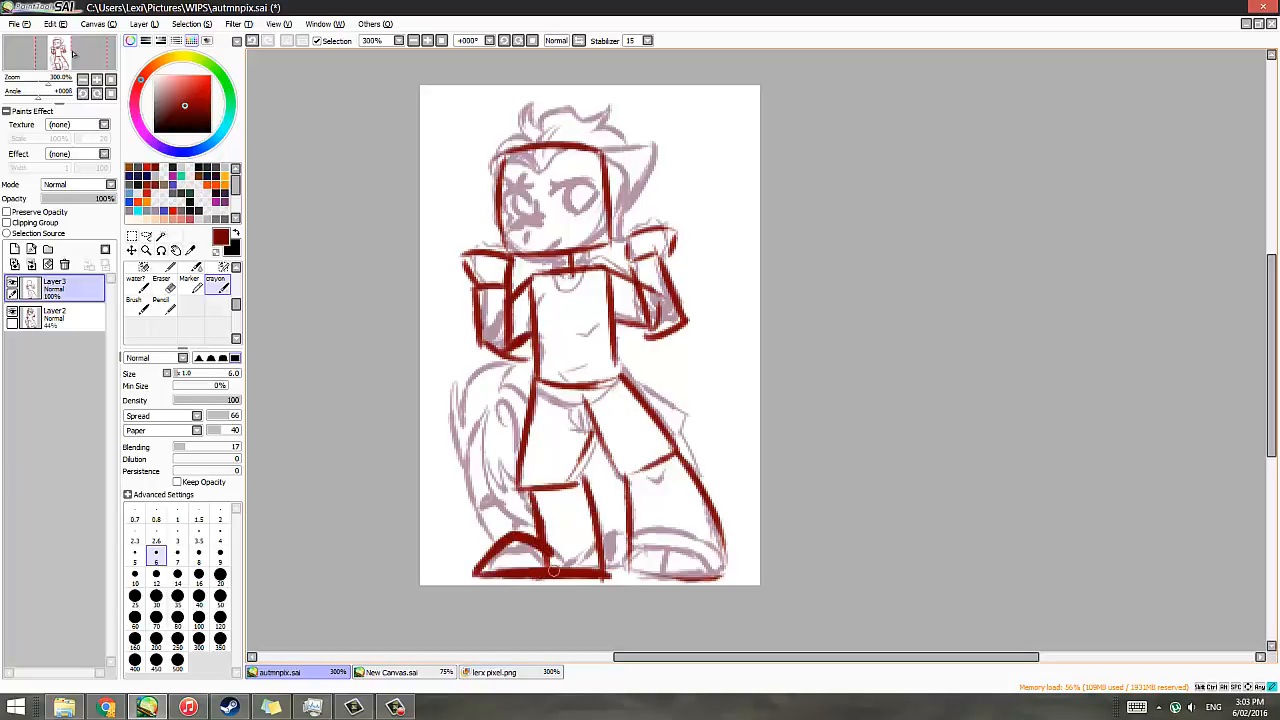
pyautogui.moveTo(717, 562)
pyautogui.mouseDown()
pyautogui.moveTo(659, 534)
pyautogui.moveTo(620, 555)
pyautogui.mouseUp()
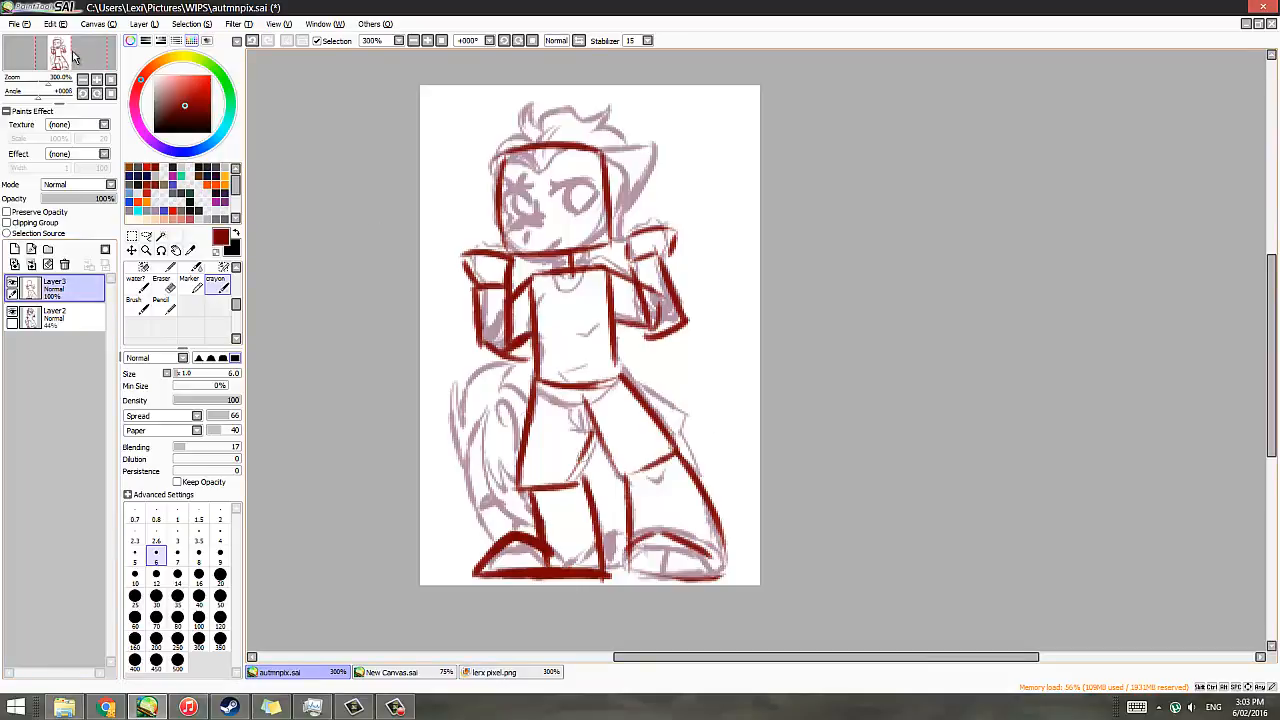
pyautogui.click(48, 264)
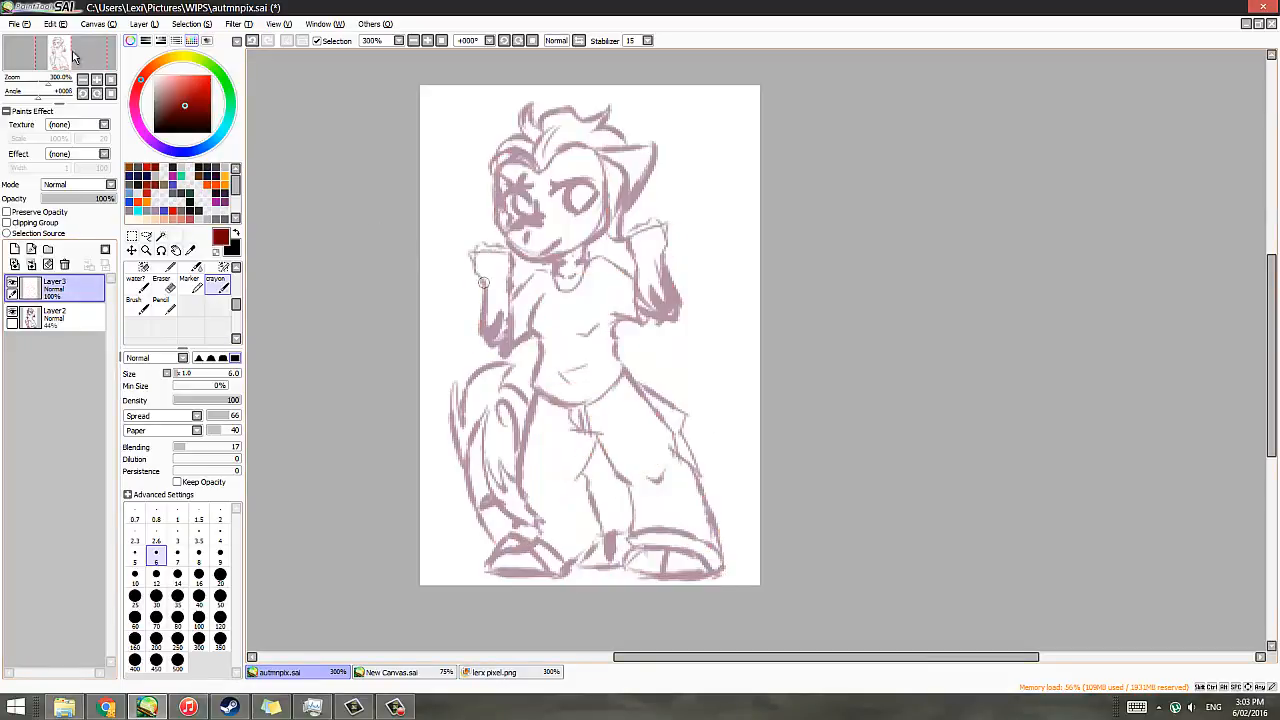
# - Switch to lerx pixel.png, lower Layer1's opacity to 33%, and add a new layer above it
pyautogui.click(492, 672)
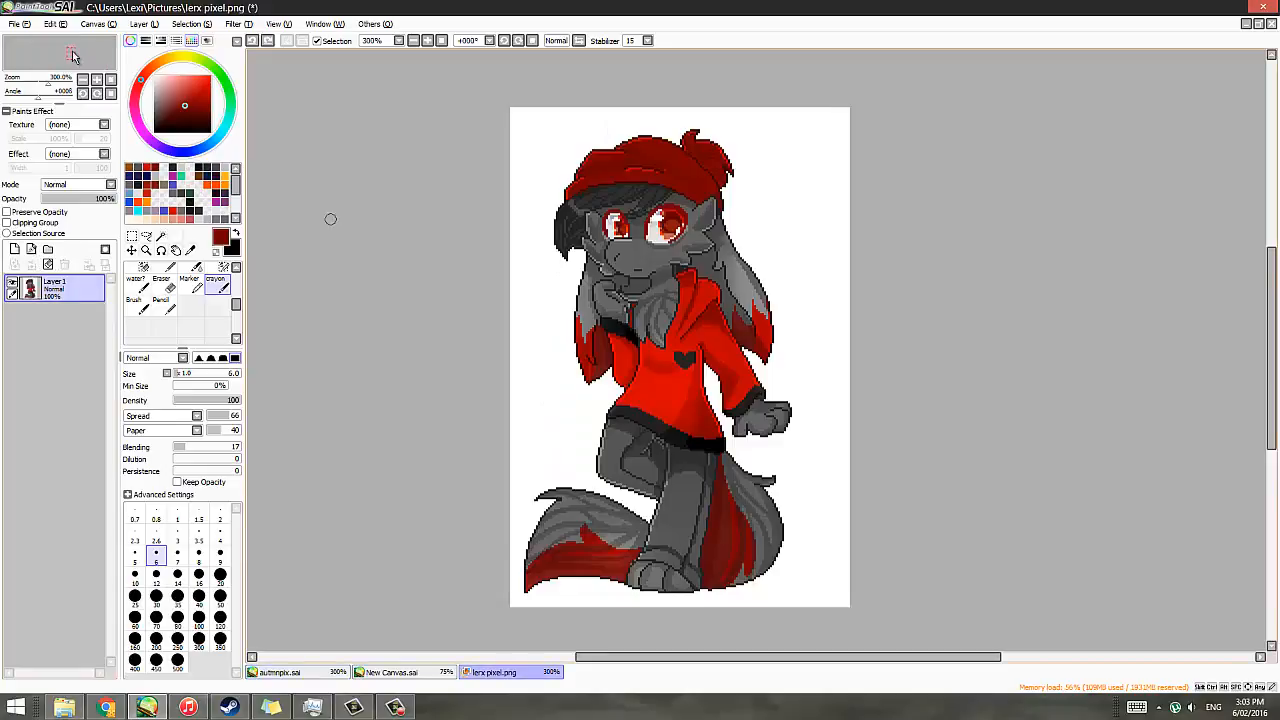
pyautogui.moveTo(88, 198); pyautogui.dragTo(68, 198)
pyautogui.click(14, 249)
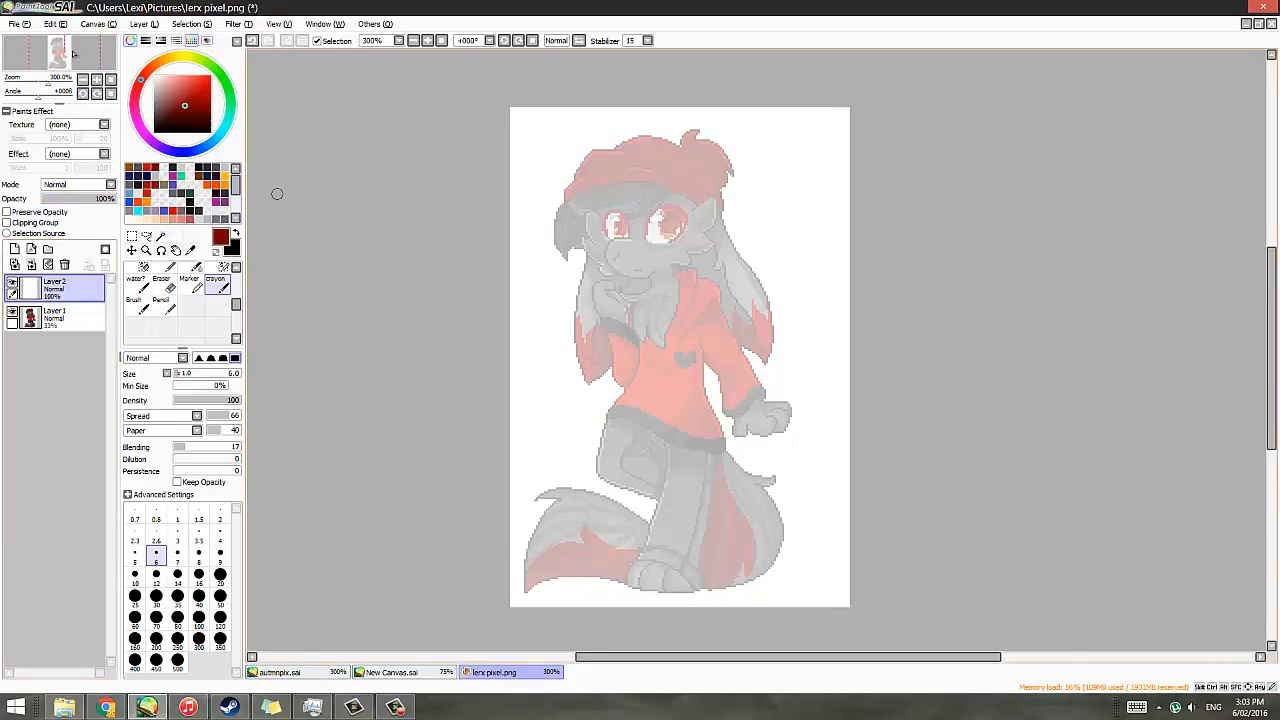
# - Draw a dark red head circle, face guideline, eye outline and shoulder strokes over the faded character on Layer2
pyautogui.moveTo(703, 203)
pyautogui.mouseDown()
pyautogui.moveTo(583, 215)
pyautogui.moveTo(593, 246)
pyautogui.mouseUp()
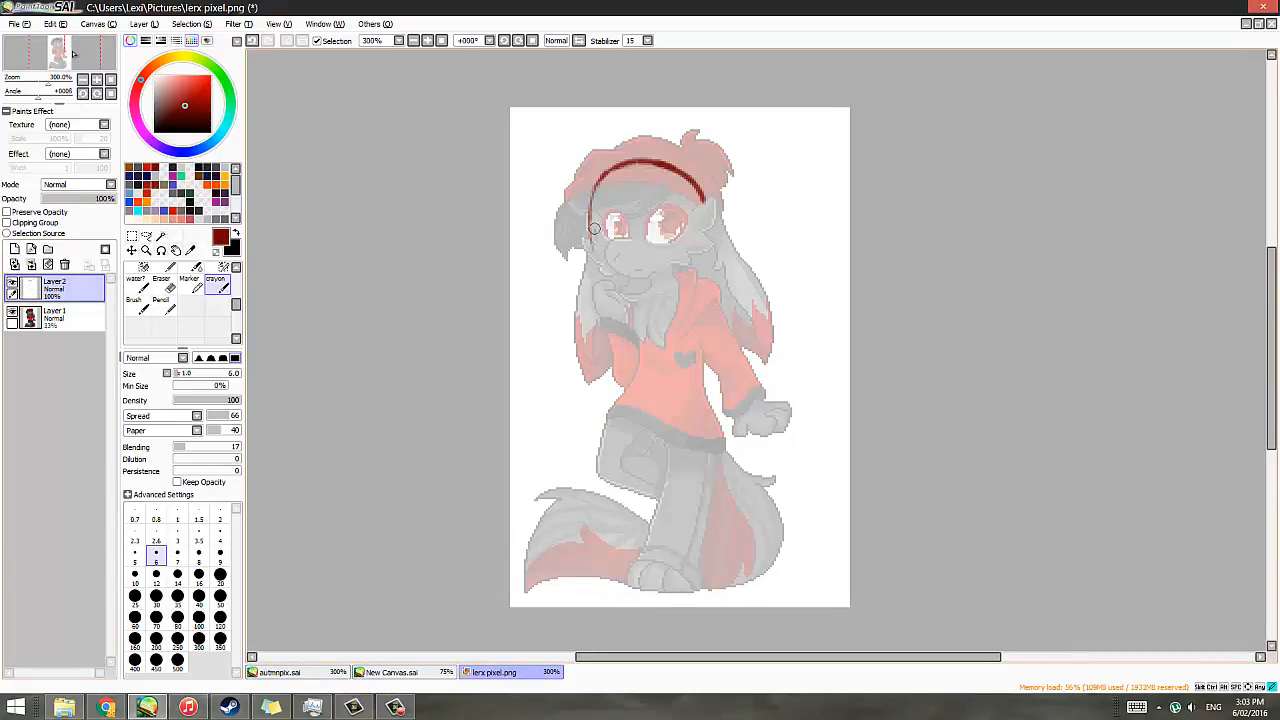
pyautogui.moveTo(701, 192); pyautogui.dragTo(672, 272)
pyautogui.moveTo(687, 222); pyautogui.dragTo(610, 256)
pyautogui.moveTo(632, 186); pyautogui.dragTo(640, 278)
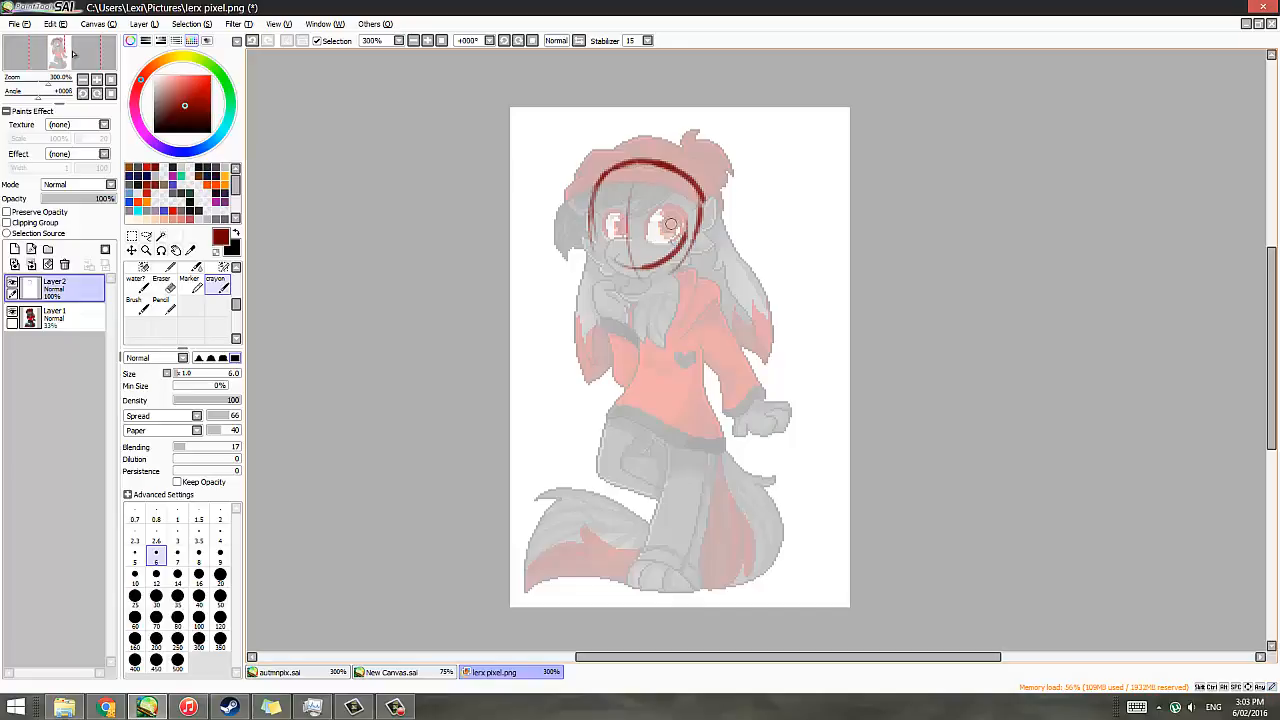
pyautogui.moveTo(648, 232)
pyautogui.mouseDown()
pyautogui.moveTo(688, 214)
pyautogui.moveTo(682, 205)
pyautogui.moveTo(666, 208)
pyautogui.moveTo(687, 216)
pyautogui.moveTo(649, 269)
pyautogui.moveTo(667, 290)
pyautogui.moveTo(731, 287)
pyautogui.moveTo(701, 295)
pyautogui.moveTo(755, 268)
pyautogui.mouseUp()
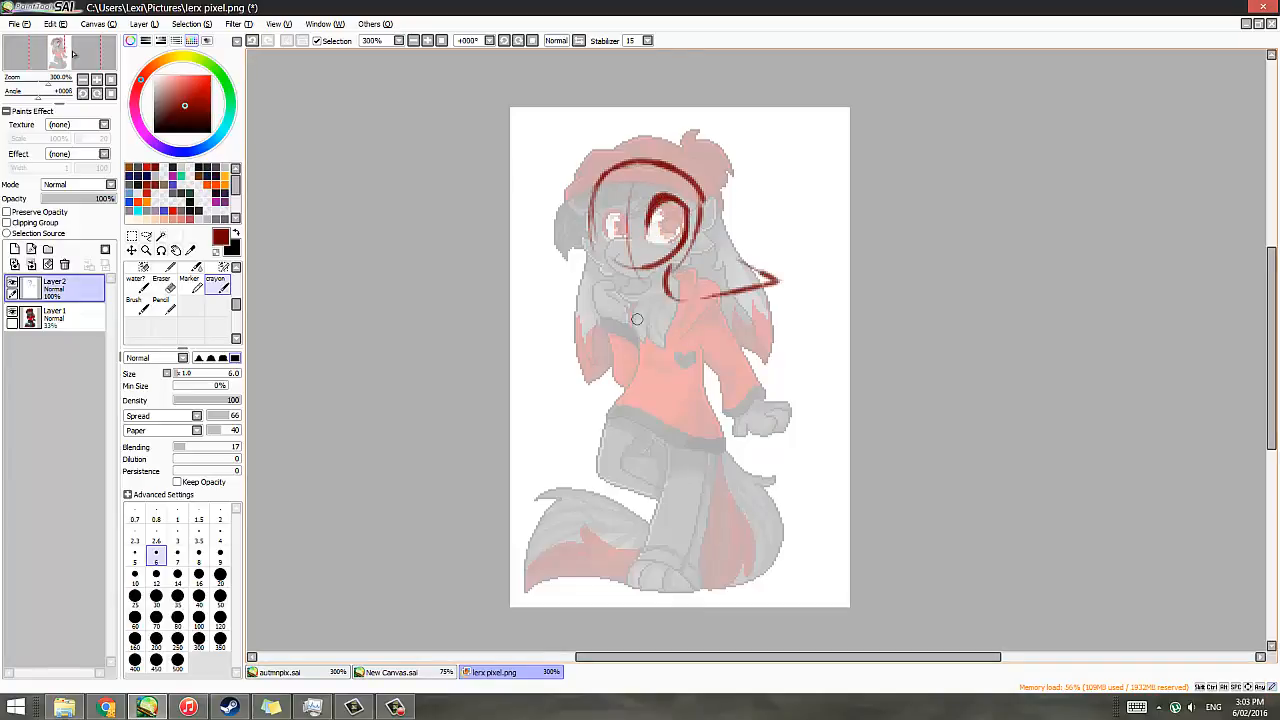
# - Delete the construction line layer and restore the opacity of the character's layer
pyautogui.click(65, 264)
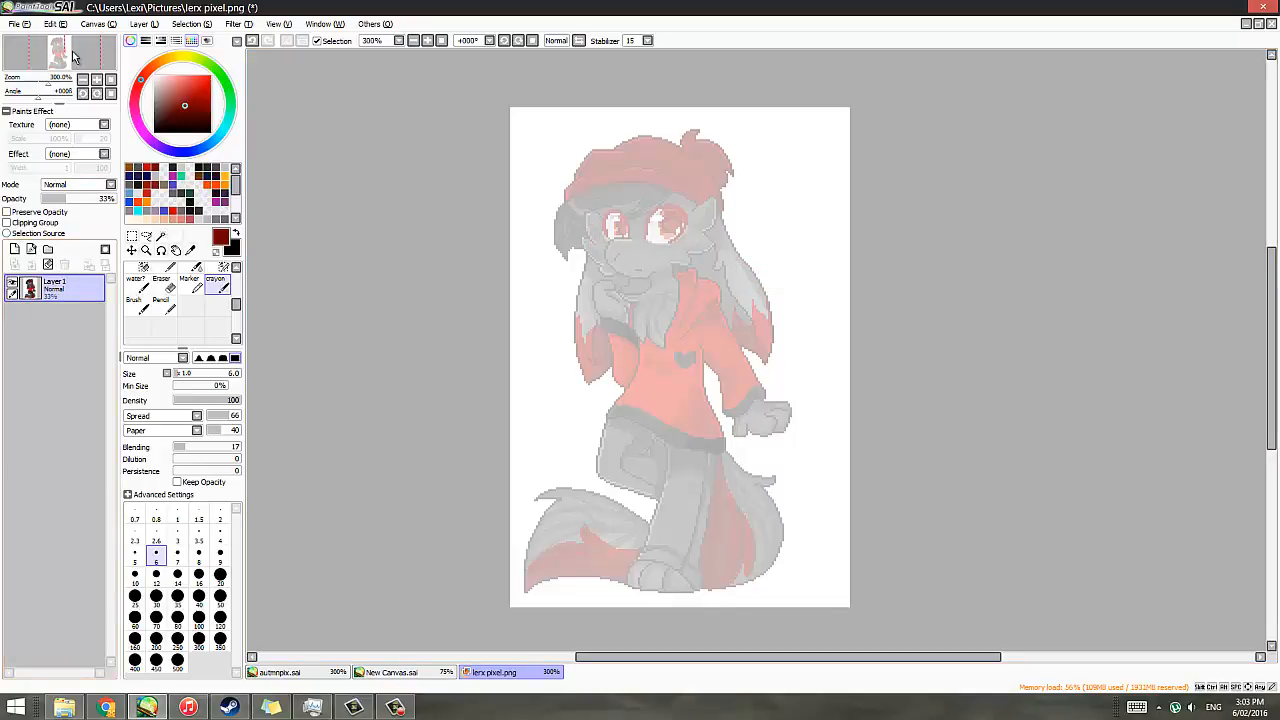
pyautogui.moveTo(67, 199); pyautogui.dragTo(118, 200)
# - Switch to New Canvas.sai and select the Binary brush
pyautogui.click(404, 672)
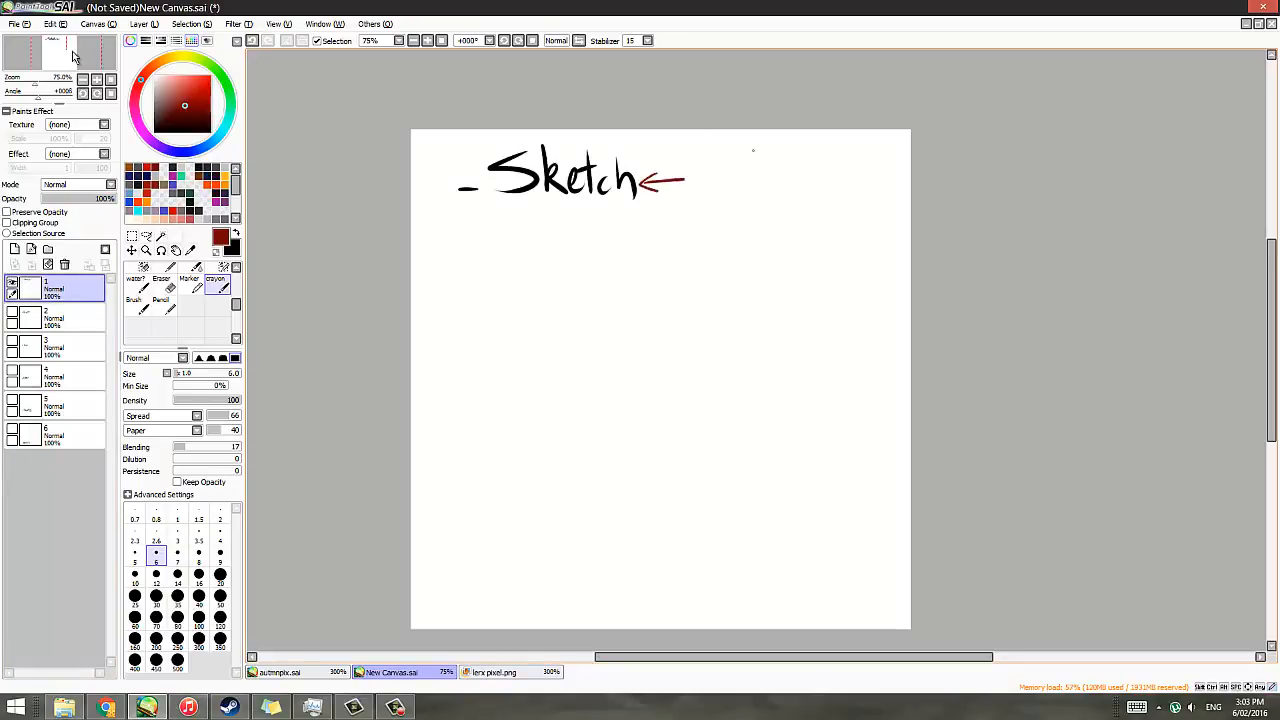
pyautogui.moveTo(790, 657); pyautogui.dragTo(771, 657)
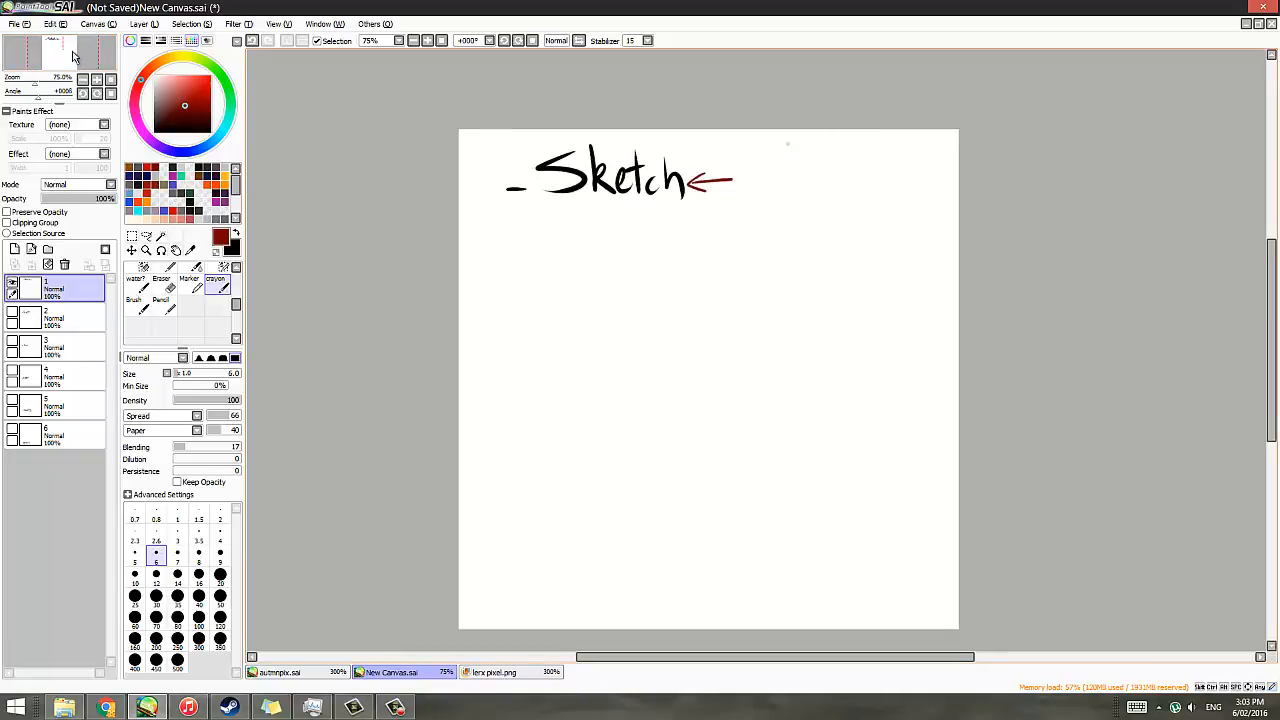
pyautogui.moveTo(236, 304); pyautogui.dragTo(236, 279)
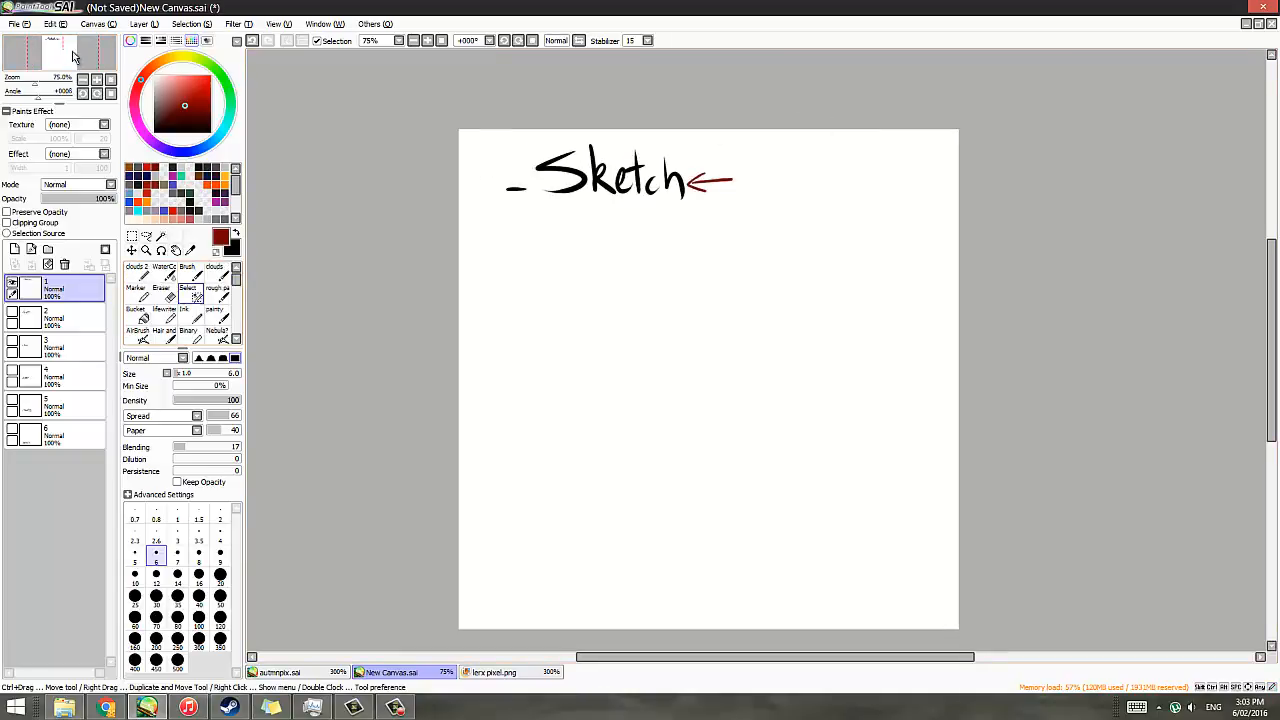
pyautogui.click(190, 335)
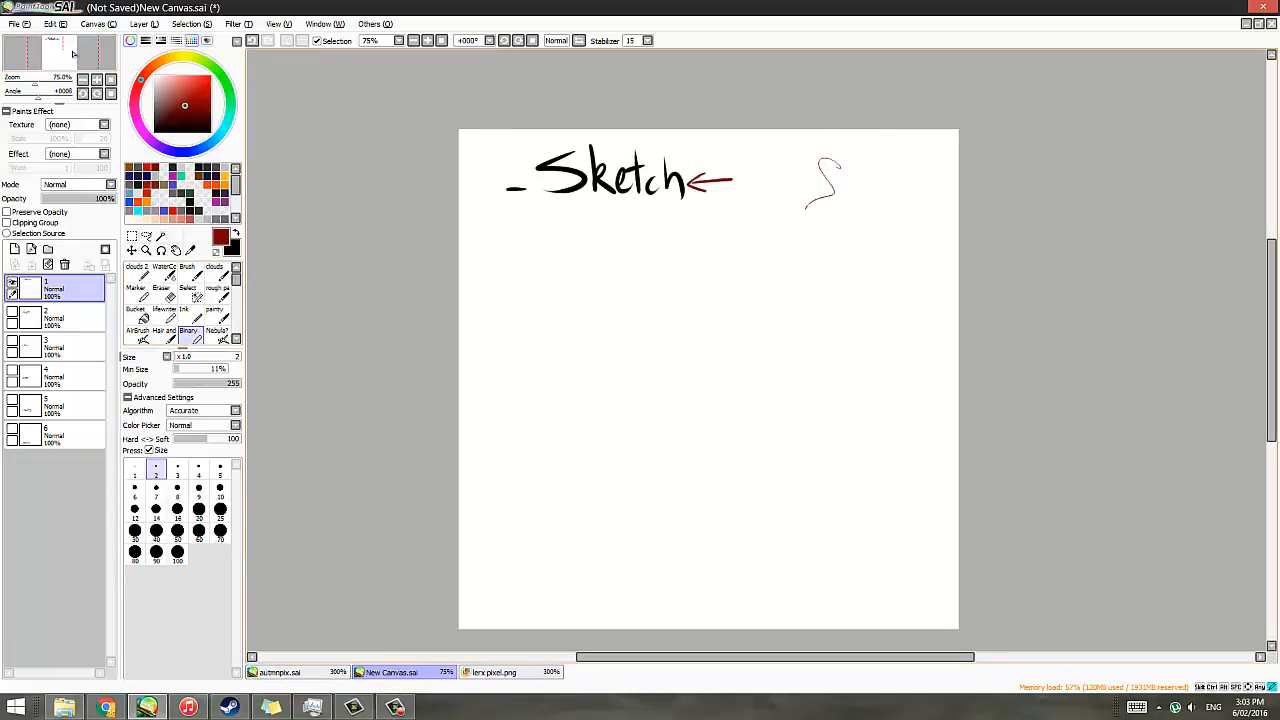
# - Undo the Binary test stroke and the red arrow beside the Sketch heading, and show layer 2 with the Eyes heading
pyautogui.moveTo(806, 208); pyautogui.dragTo(771, 244)
pyautogui.hotkey('ctrl', 'z')
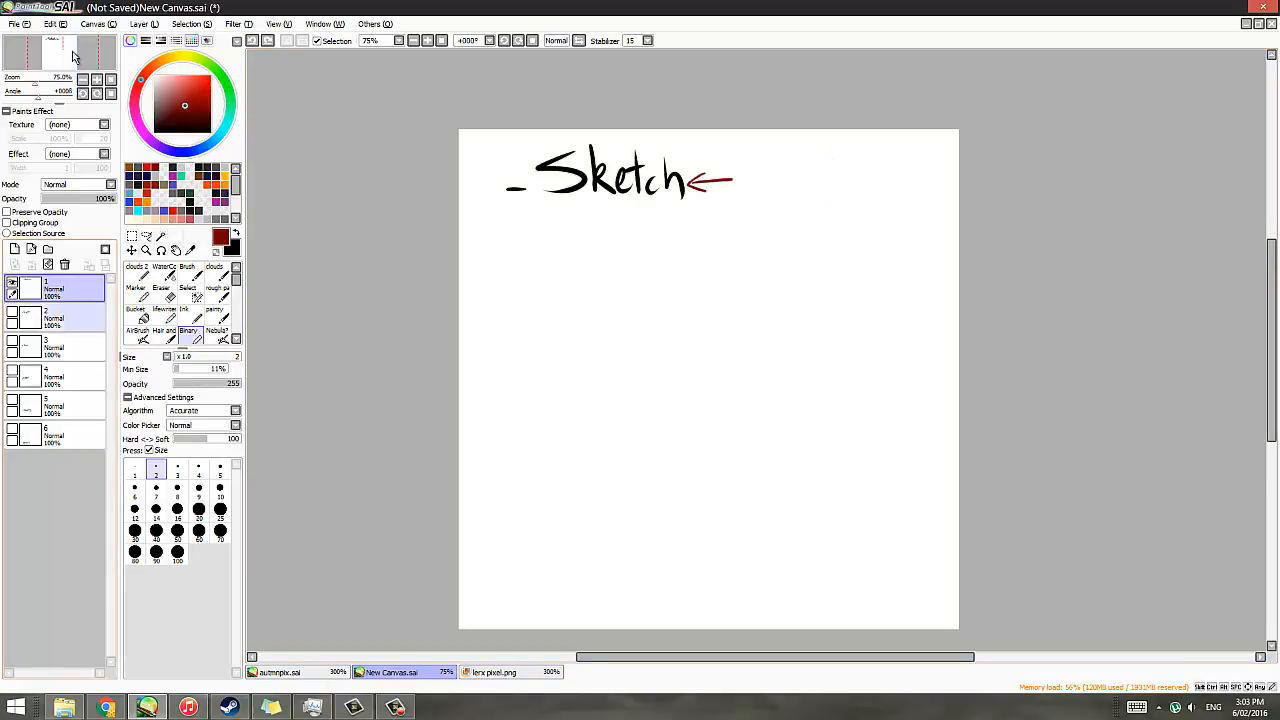
pyautogui.hotkey('ctrl', 'z')
pyautogui.hotkey('ctrl', 'z')
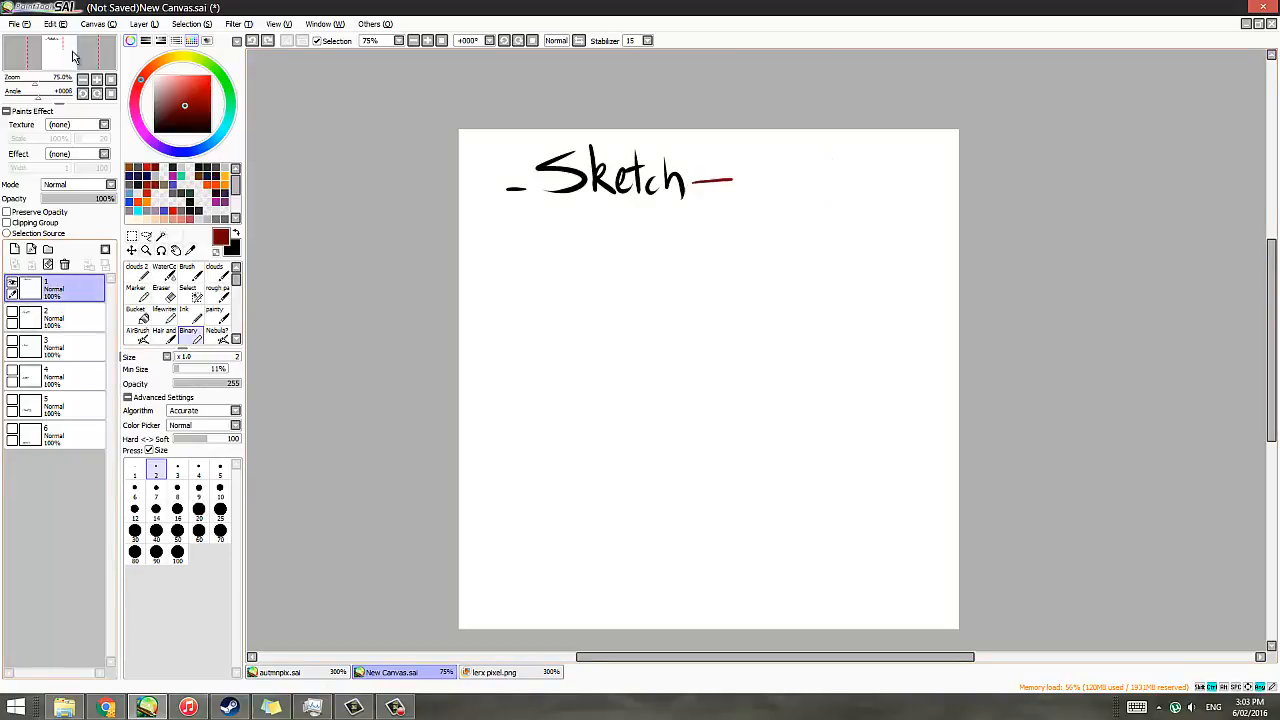
pyautogui.click(12, 312)
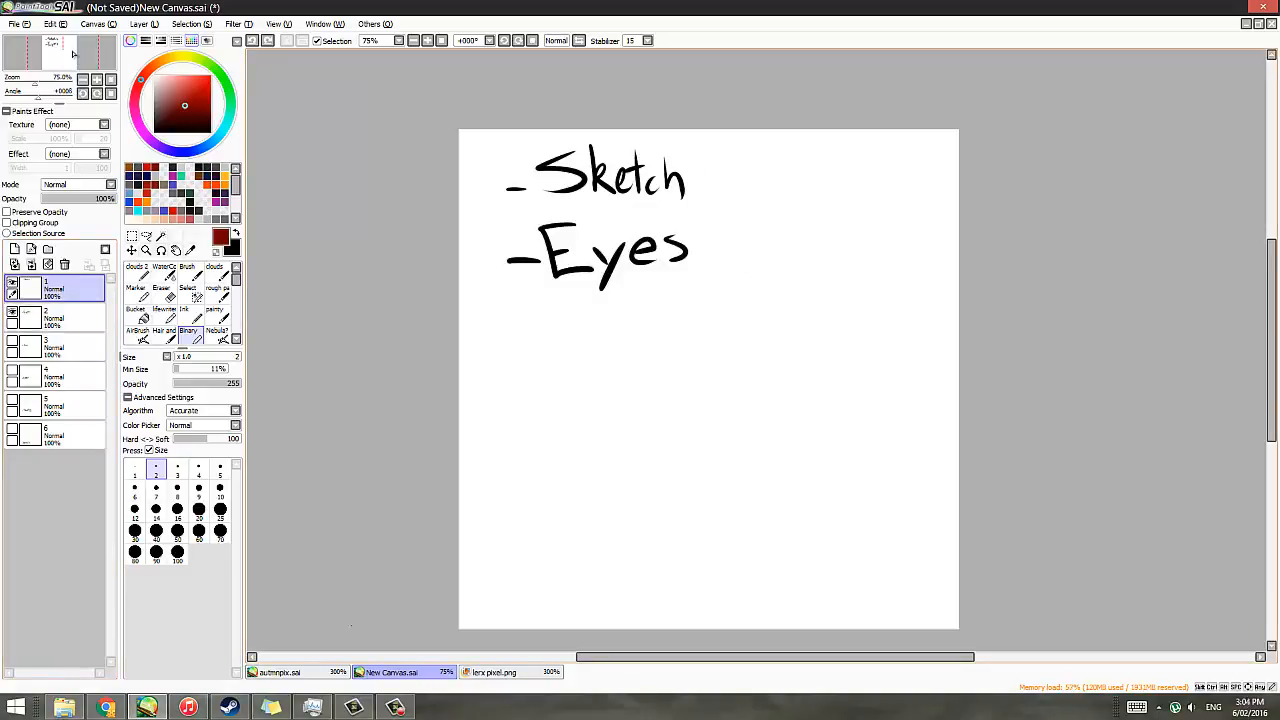
# - Switch to autmnpix.sai and set the drawing colour to dark teal
pyautogui.click(298, 672)
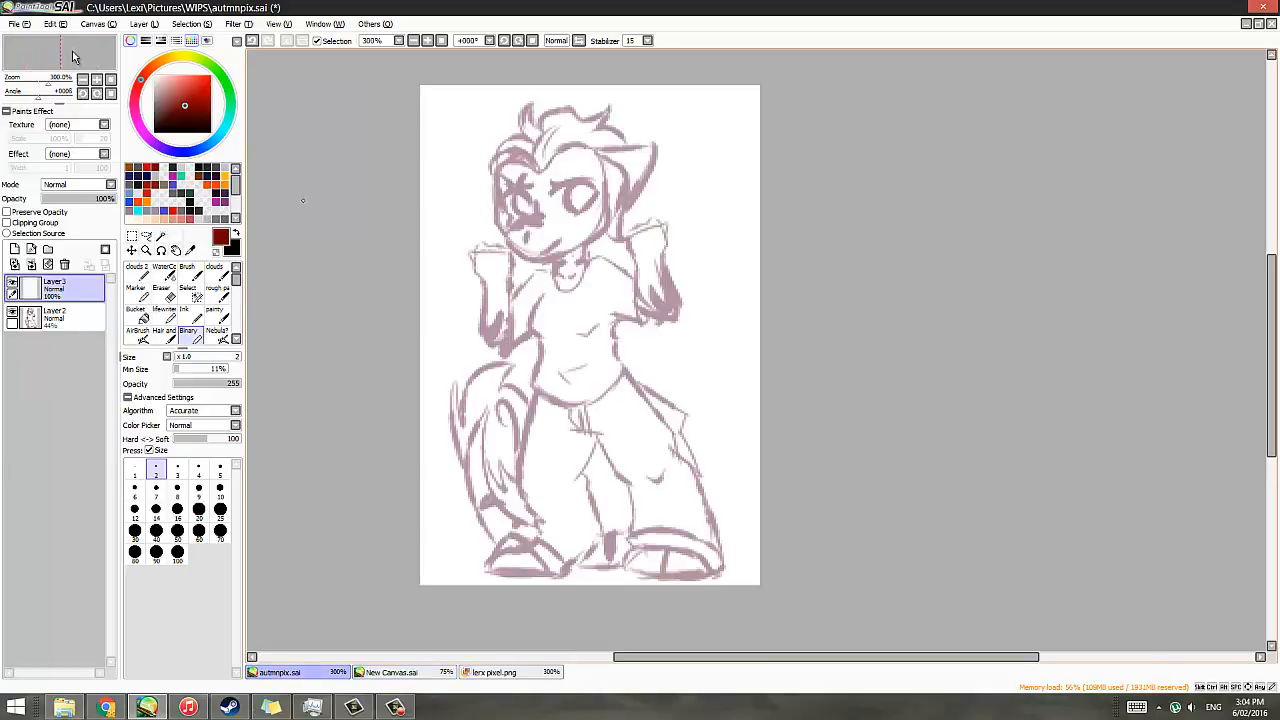
pyautogui.press('x')
pyautogui.press('x')
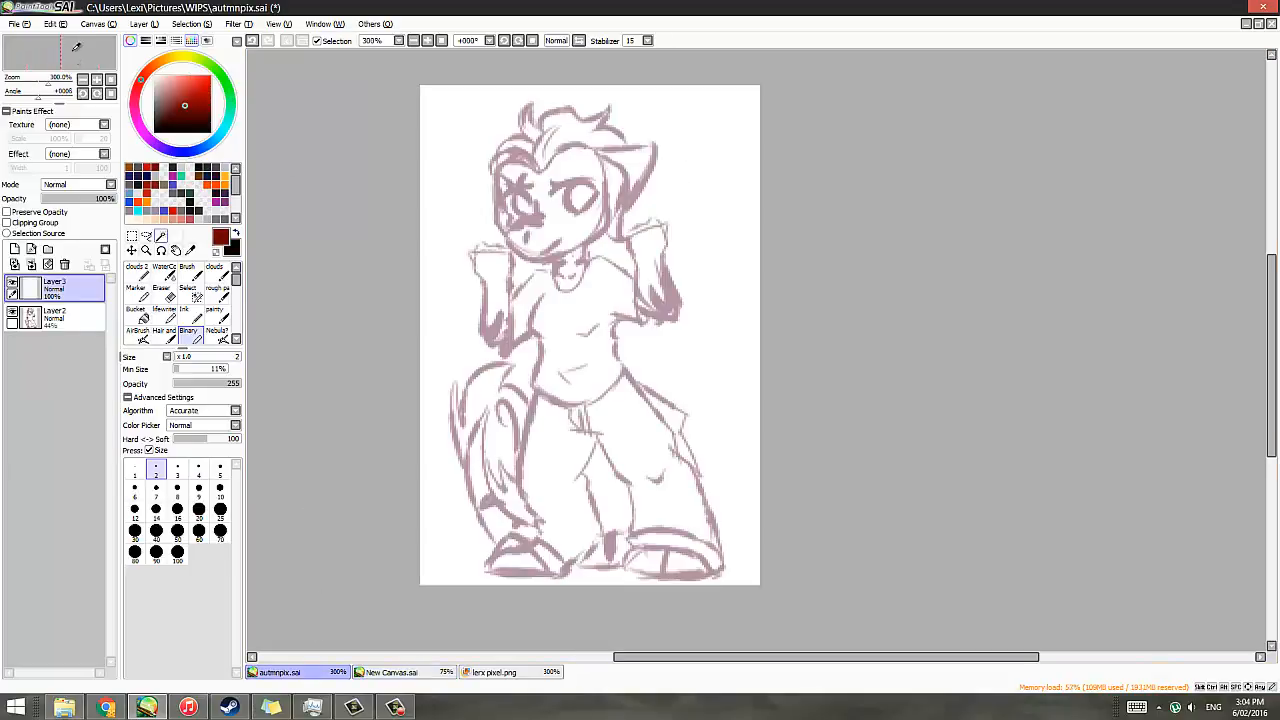
pyautogui.click(146, 176)
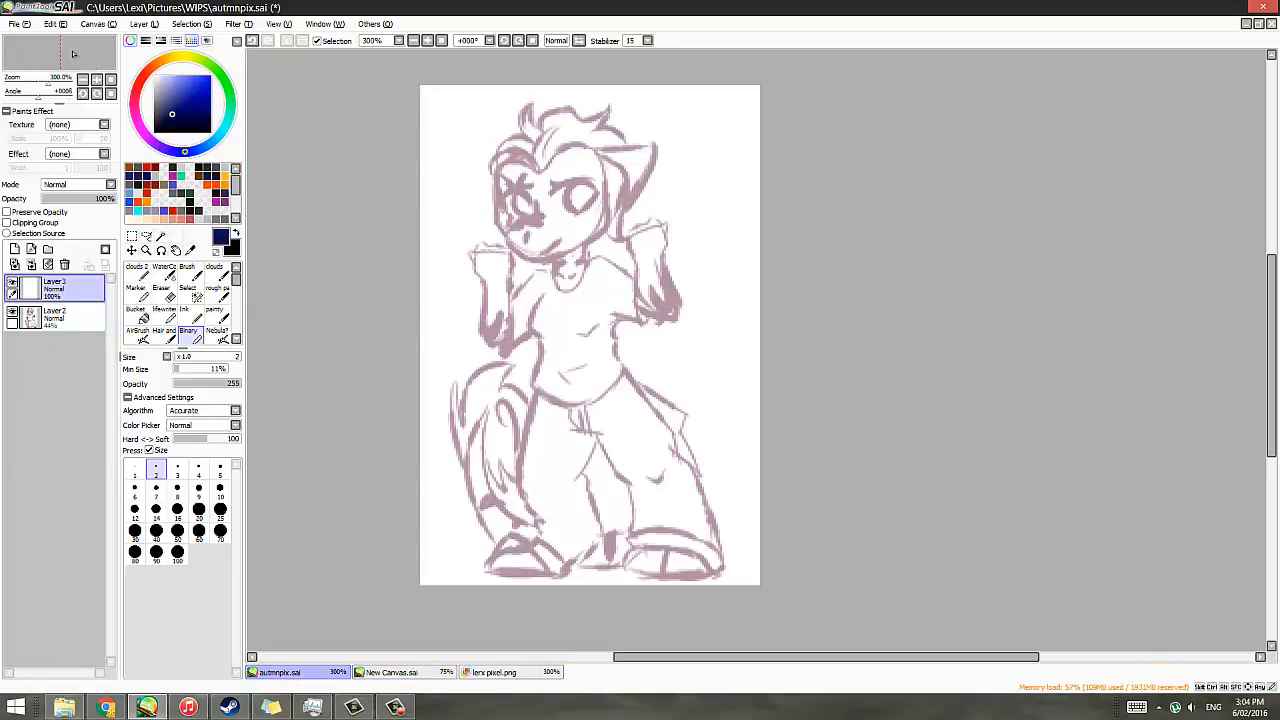
pyautogui.click(228, 118)
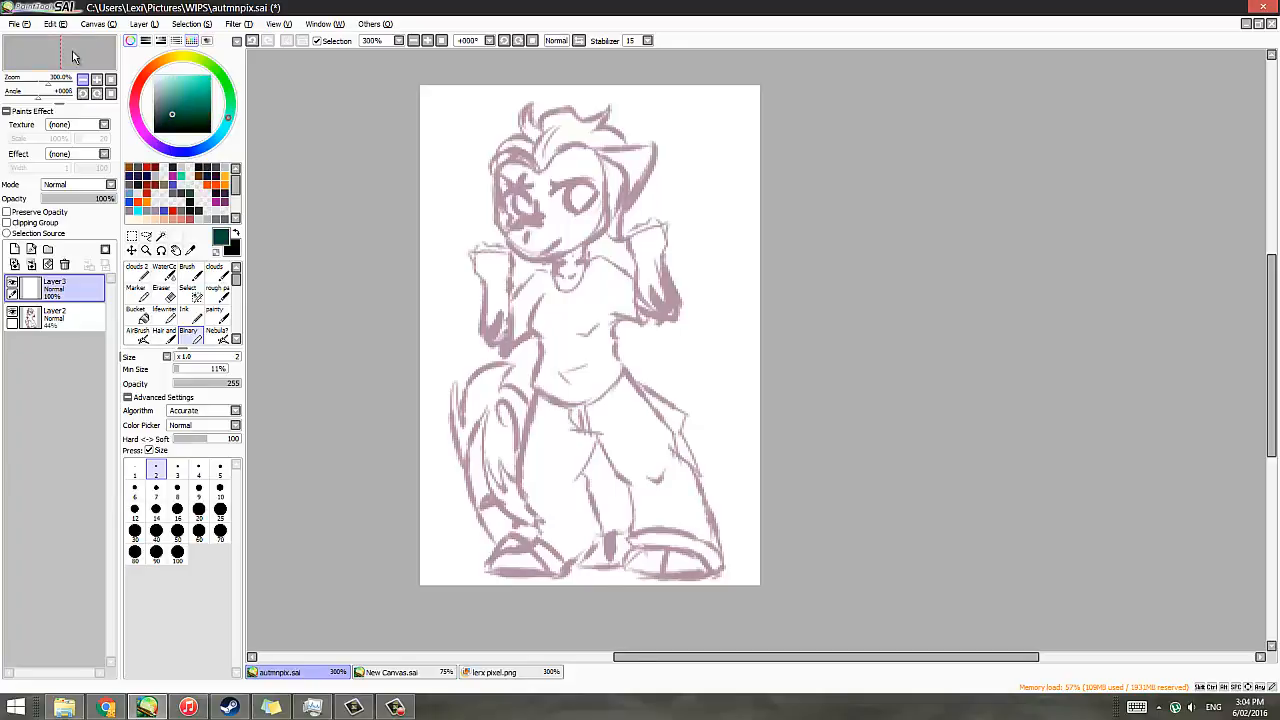
# - Try the Binary brush at size 2 with a freehand dark teal scribble on the blank canvas beside the ear
pyautogui.click(97, 79)
pyautogui.click(97, 79)
pyautogui.click(97, 79)
pyautogui.click(97, 79)
pyautogui.moveTo(71, 53); pyautogui.dragTo(59, 45)
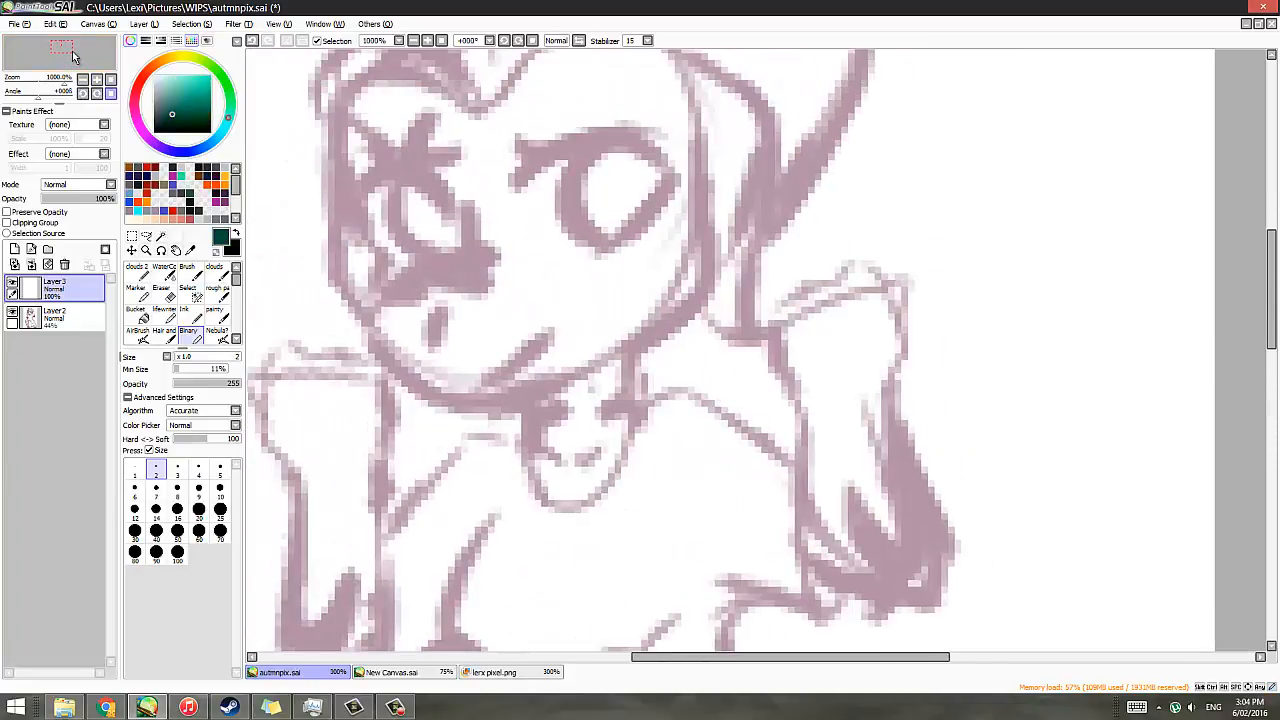
pyautogui.click(97, 79)
pyautogui.click(97, 79)
pyautogui.click(97, 79)
pyautogui.click(72, 52)
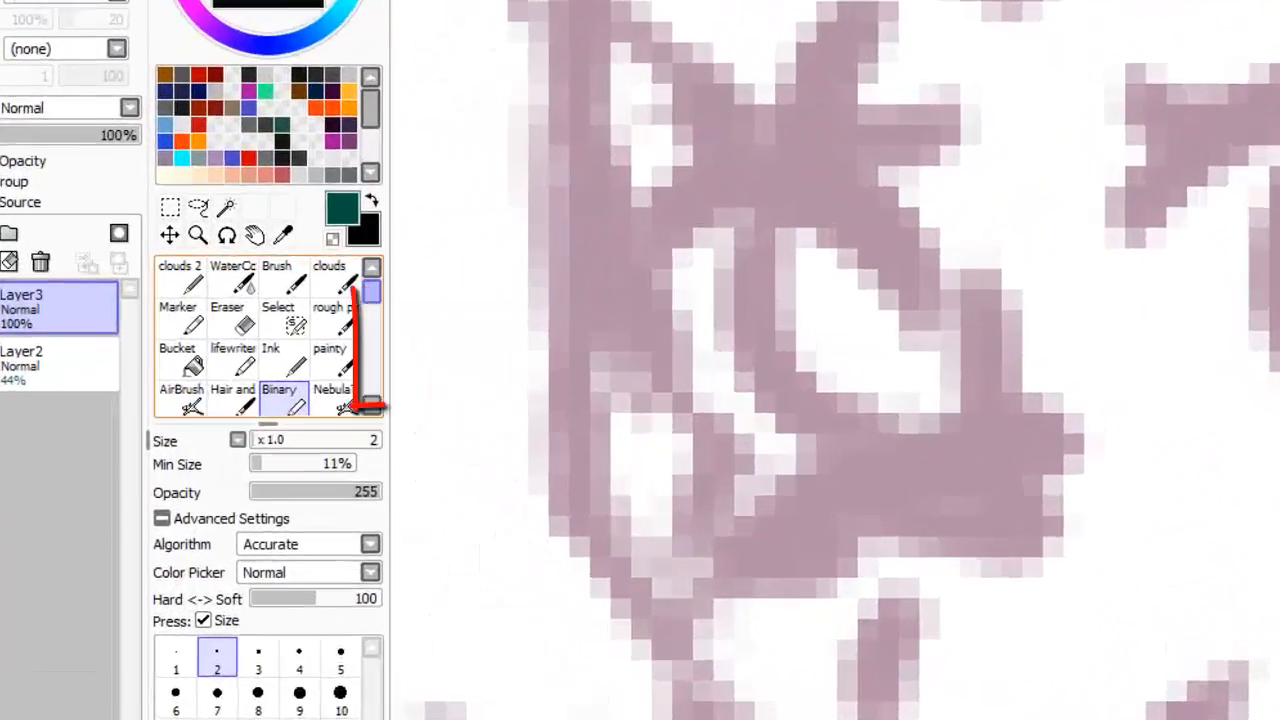
pyautogui.moveTo(236, 280); pyautogui.dragTo(236, 289)
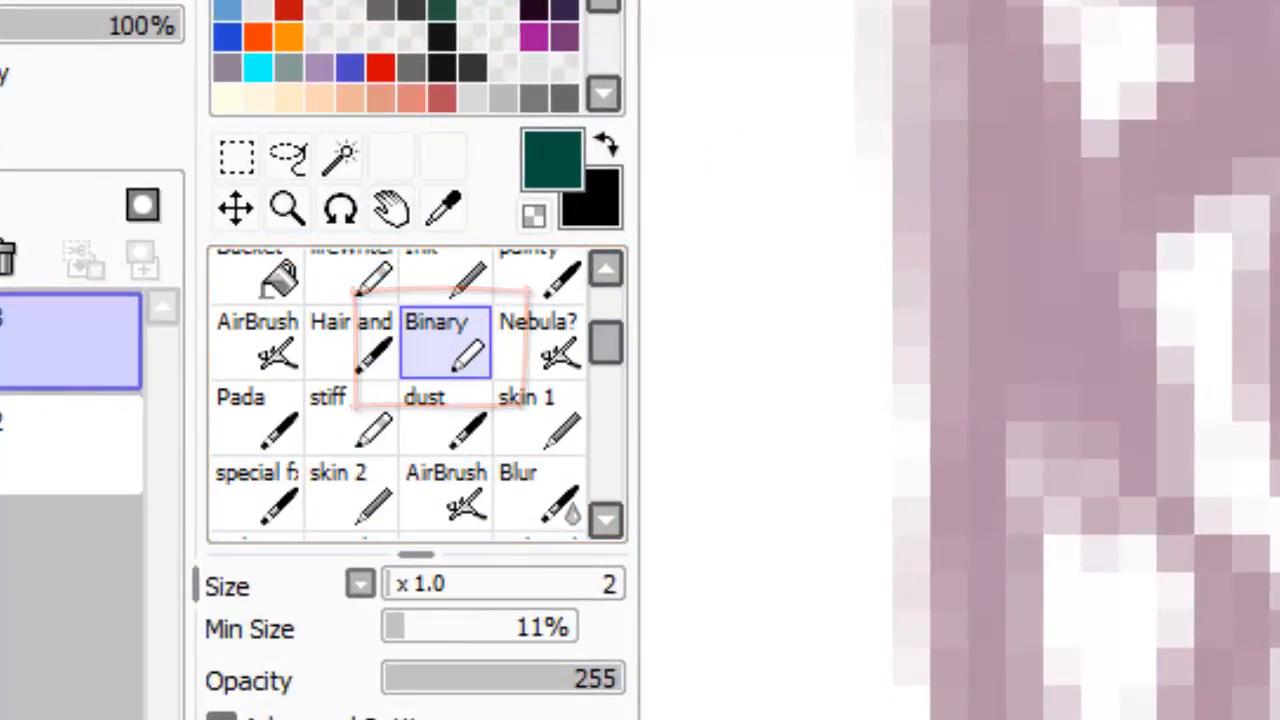
pyautogui.moveTo(73, 58); pyautogui.dragTo(72, 51)
pyautogui.click(519, 242)
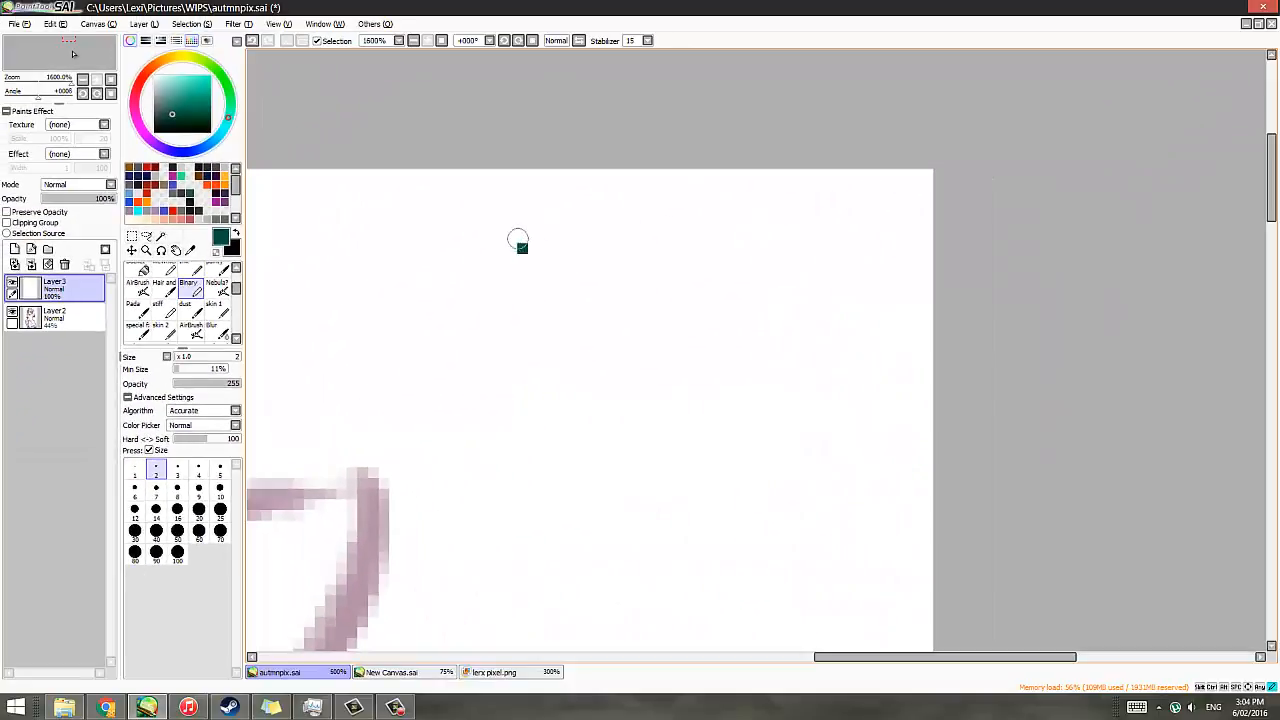
pyautogui.moveTo(518, 242)
pyautogui.mouseDown()
pyautogui.moveTo(641, 289)
pyautogui.moveTo(589, 297)
pyautogui.moveTo(476, 363)
pyautogui.moveTo(483, 432)
pyautogui.moveTo(730, 354)
pyautogui.moveTo(687, 376)
pyautogui.moveTo(769, 484)
pyautogui.moveTo(485, 559)
pyautogui.mouseUp()
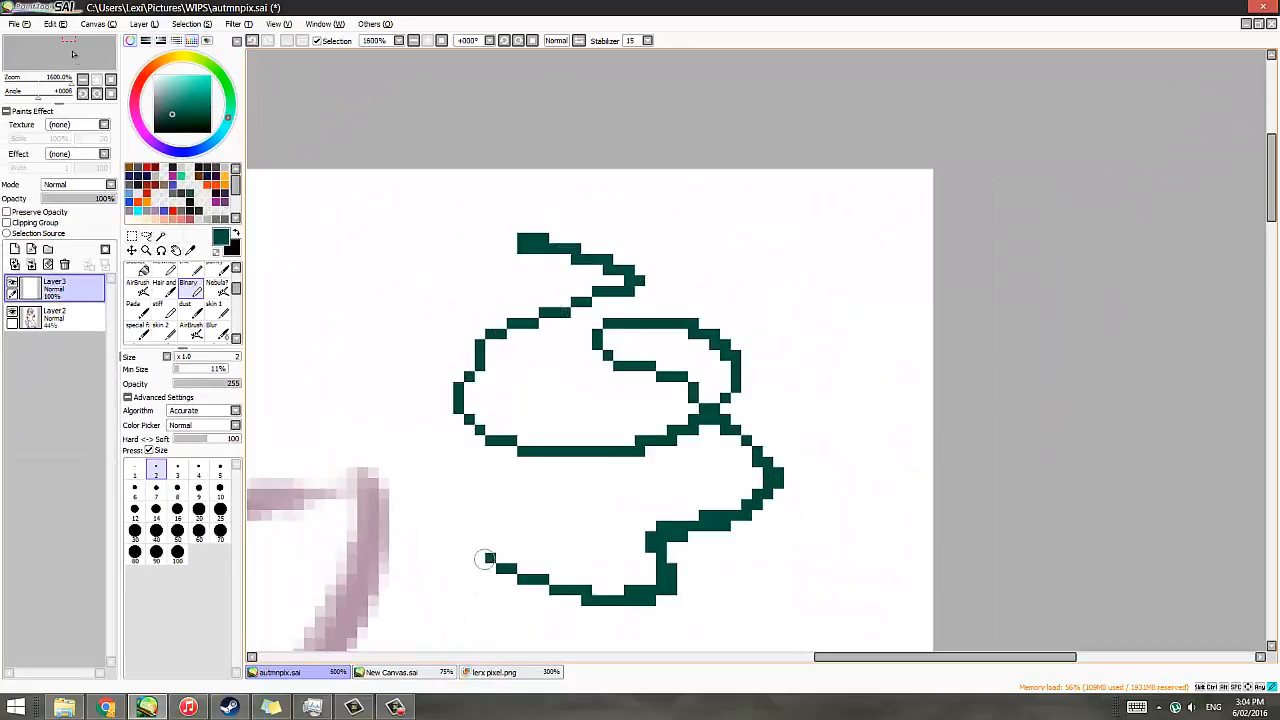
pyautogui.hotkey('ctrl', 'z')
# - Try the Binary brush at size 1 with several zigzag scribbles on the blank canvas beside the ear
pyautogui.press('[')
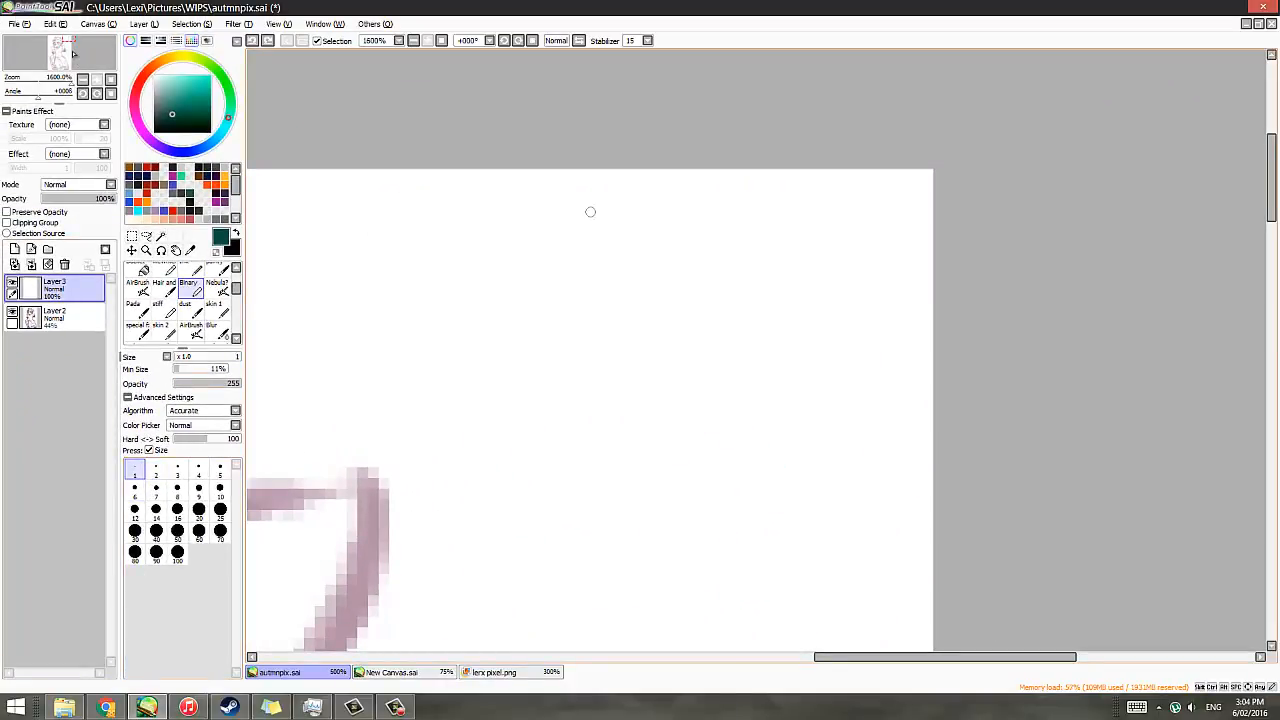
pyautogui.moveTo(393, 237)
pyautogui.mouseDown()
pyautogui.moveTo(546, 412)
pyautogui.moveTo(503, 518)
pyautogui.moveTo(420, 648)
pyautogui.moveTo(274, 632)
pyautogui.mouseUp()
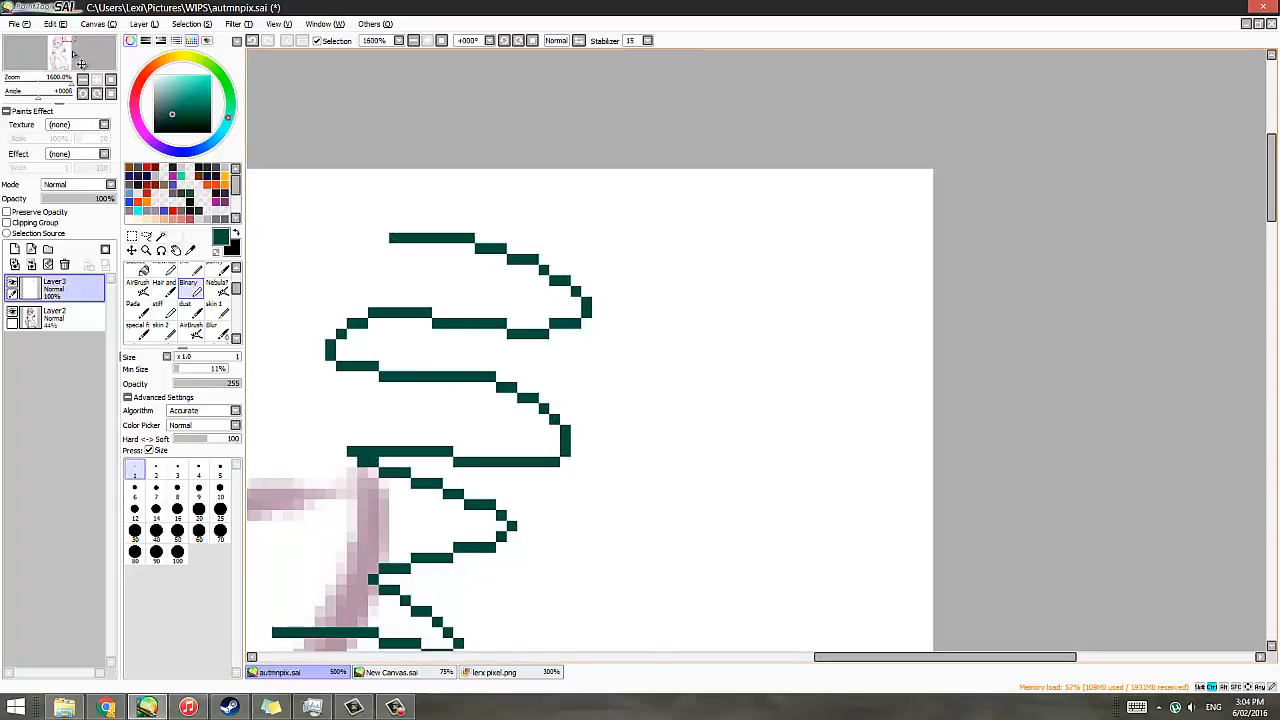
pyautogui.hotkey('ctrl', 'z')
pyautogui.moveTo(474, 212)
pyautogui.mouseDown()
pyautogui.moveTo(420, 258)
pyautogui.moveTo(560, 477)
pyautogui.moveTo(321, 554)
pyautogui.moveTo(693, 568)
pyautogui.moveTo(566, 281)
pyautogui.moveTo(676, 347)
pyautogui.moveTo(686, 461)
pyautogui.moveTo(669, 480)
pyautogui.moveTo(510, 512)
pyautogui.mouseUp()
pyautogui.hotkey('ctrl', 'z')
pyautogui.moveTo(436, 216)
pyautogui.mouseDown()
pyautogui.moveTo(434, 311)
pyautogui.moveTo(372, 460)
pyautogui.moveTo(306, 557)
pyautogui.mouseUp()
pyautogui.hotkey('ctrl', 'z')
# - Return the Binary brush to size 2 and try more curved test lines on the blank canvas beside the ear
pyautogui.press(']')
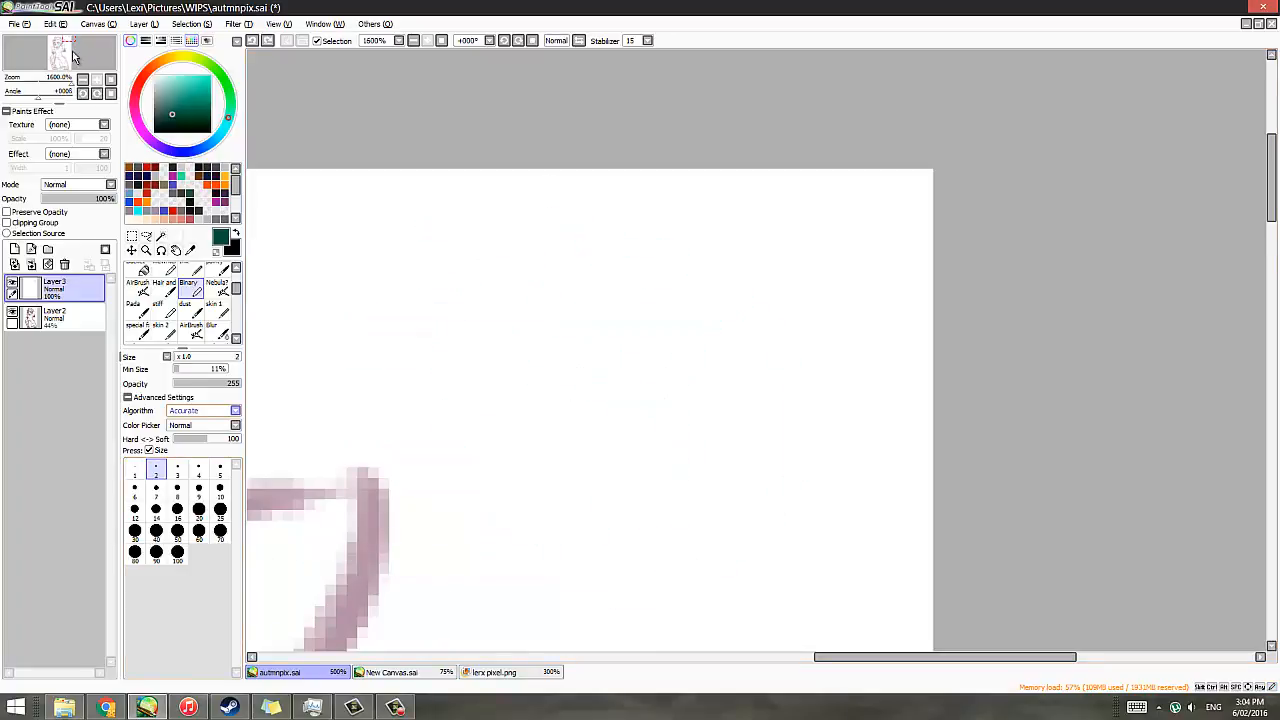
pyautogui.moveTo(395, 300)
pyautogui.mouseDown()
pyautogui.moveTo(579, 290)
pyautogui.moveTo(457, 355)
pyautogui.mouseUp()
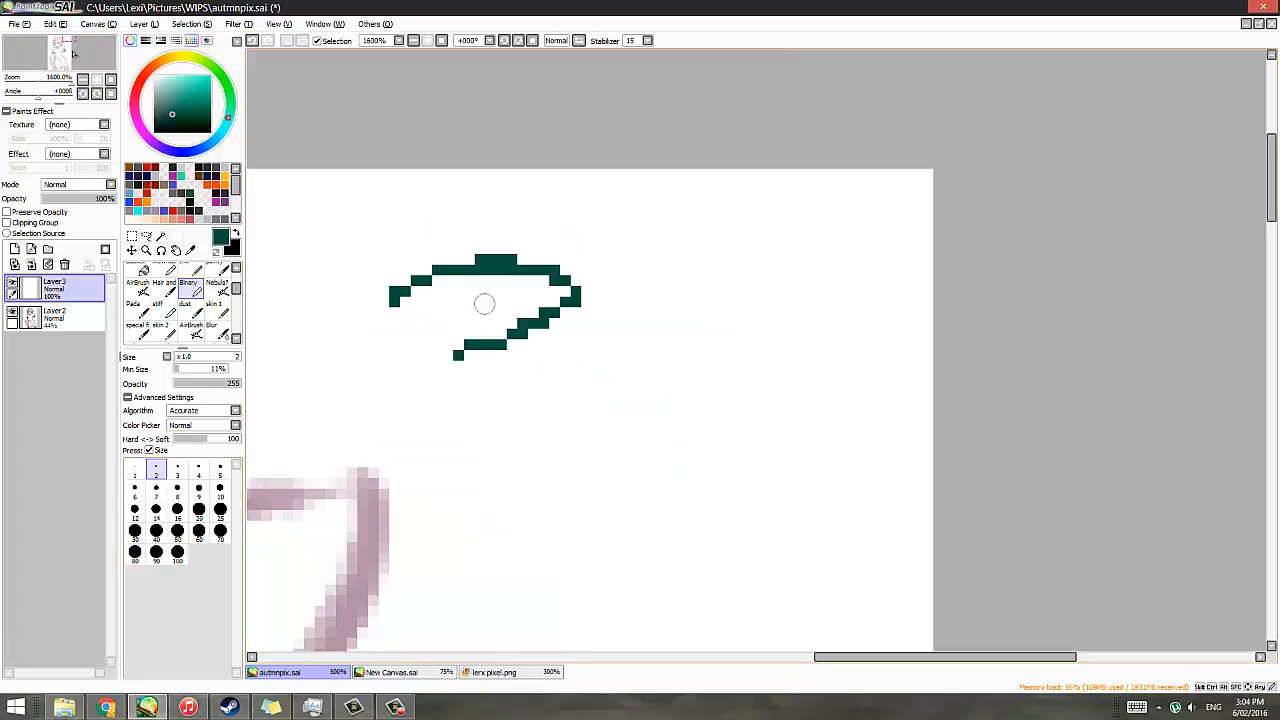
pyautogui.moveTo(457, 285); pyautogui.dragTo(491, 346)
pyautogui.moveTo(540, 268)
pyautogui.mouseDown()
pyautogui.moveTo(508, 332)
pyautogui.moveTo(586, 296)
pyautogui.moveTo(606, 402)
pyautogui.moveTo(460, 548)
pyautogui.moveTo(506, 645)
pyautogui.mouseUp()
pyautogui.hotkey('ctrl', 'z')
pyautogui.hotkey('ctrl', 'z')
pyautogui.hotkey('ctrl', 'z')
pyautogui.hotkey('ctrl', 'z')
pyautogui.hotkey('ctrl', 'z')
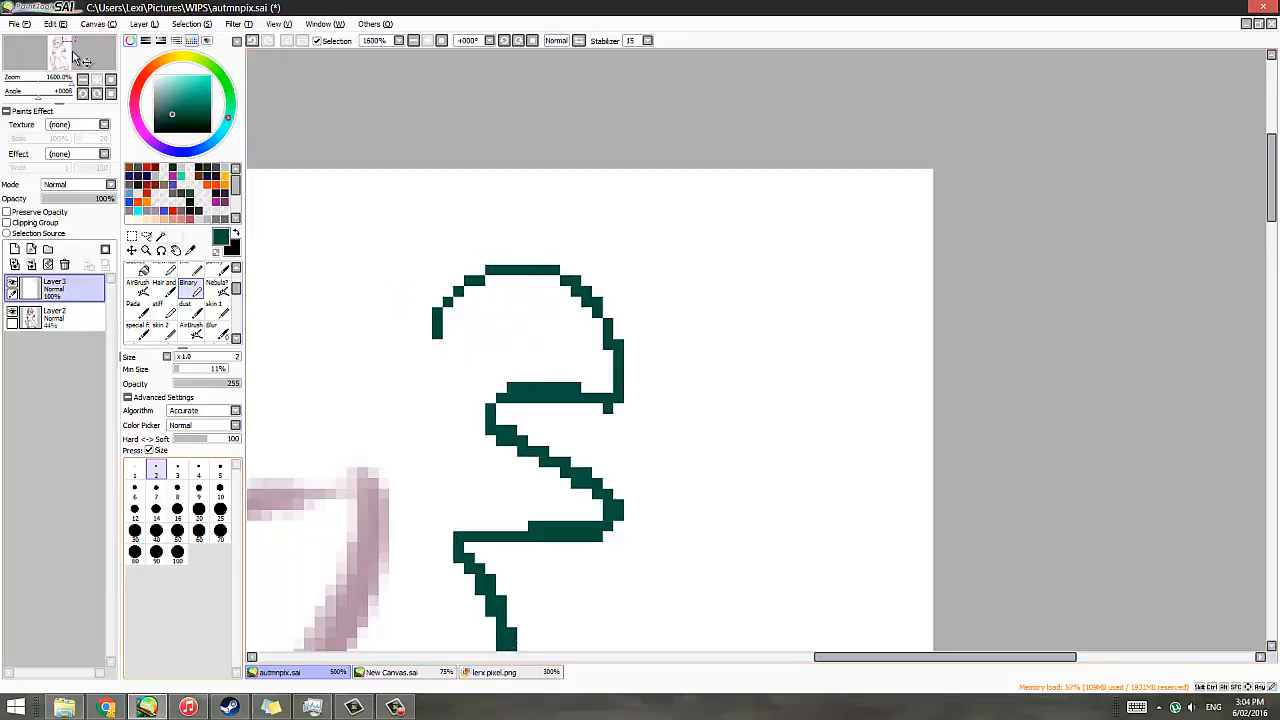
pyautogui.hotkey('ctrl', 'z')
# - Trace the thick upper lid and outer edge of the larger eye in dark teal on Layer3
pyautogui.click(83, 79)
pyautogui.click(83, 79)
pyautogui.moveTo(66, 46); pyautogui.dragTo(60, 46)
pyautogui.click(97, 79)
pyautogui.click(97, 79)
pyautogui.moveTo(537, 250)
pyautogui.mouseDown()
pyautogui.moveTo(686, 166)
pyautogui.moveTo(795, 248)
pyautogui.moveTo(675, 366)
pyautogui.mouseUp()
pyautogui.moveTo(736, 190)
pyautogui.mouseDown()
pyautogui.moveTo(768, 276)
pyautogui.moveTo(704, 354)
pyautogui.mouseUp()
pyautogui.moveTo(758, 209)
pyautogui.mouseDown()
pyautogui.moveTo(780, 248)
pyautogui.moveTo(764, 277)
pyautogui.mouseUp()
# - Check the finished character in lerx pixel.png, return to autmnpix.sai, and complete the larger eye's inner edge, lower curve and lashes
pyautogui.hotkey('ctrl', 'Tab')
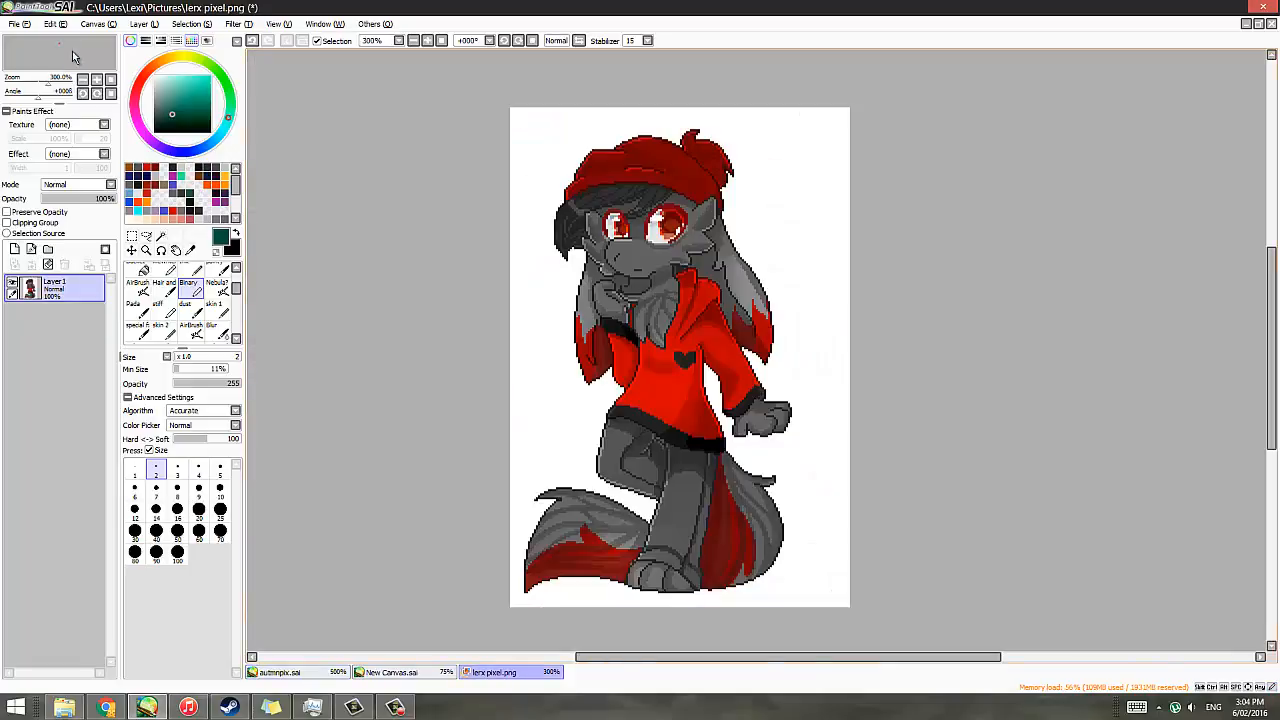
pyautogui.hotkey('ctrl', 'Tab')
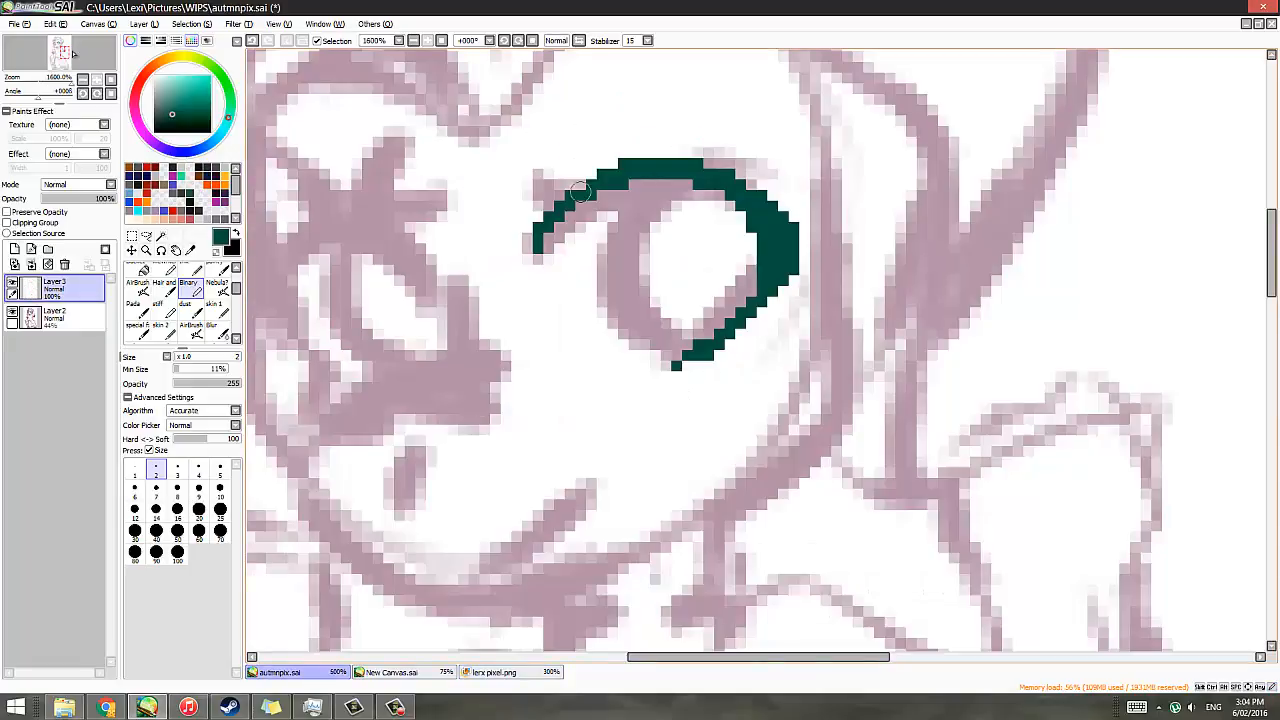
pyautogui.moveTo(580, 191)
pyautogui.mouseDown()
pyautogui.moveTo(540, 182)
pyautogui.moveTo(584, 186)
pyautogui.moveTo(608, 251)
pyautogui.moveTo(641, 169)
pyautogui.moveTo(601, 292)
pyautogui.moveTo(660, 367)
pyautogui.mouseUp()
# - Outline the smaller eye and its iris in dark teal on Layer3, redrawing the upper lid strokes as needed
pyautogui.moveTo(682, 657); pyautogui.dragTo(637, 657)
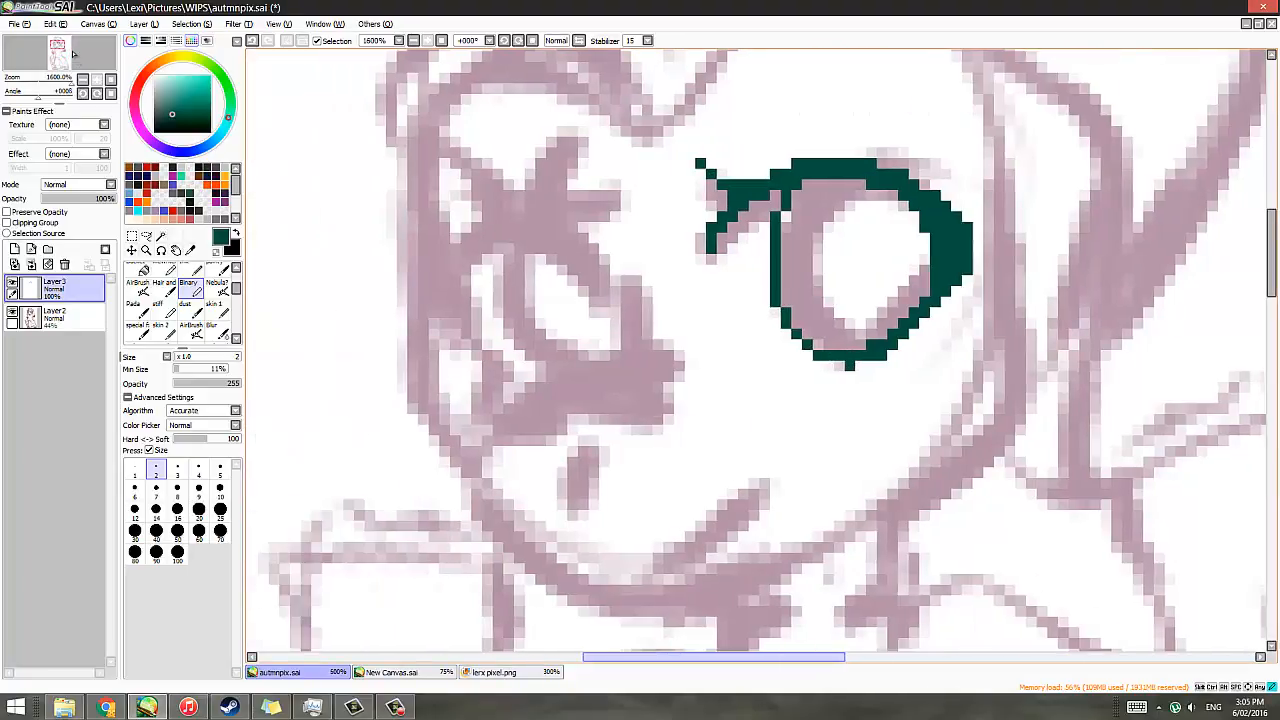
pyautogui.moveTo(597, 288); pyautogui.dragTo(458, 285)
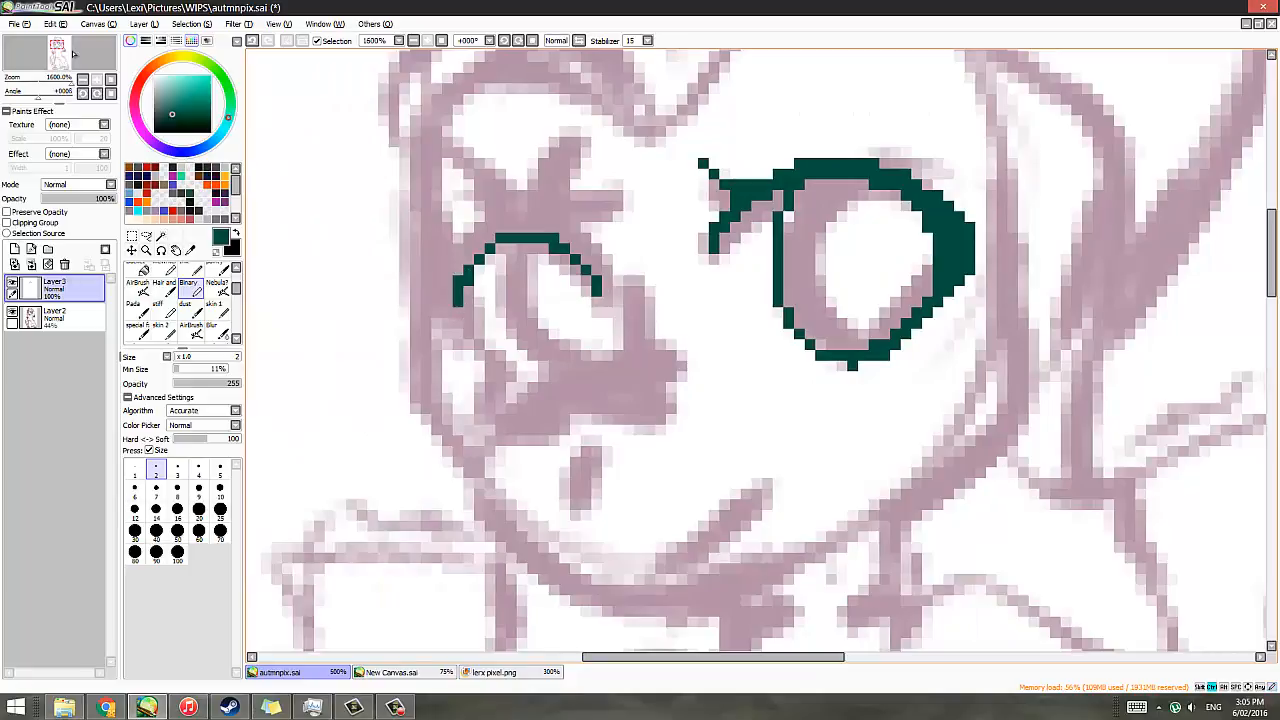
pyautogui.hotkey('ctrl', 'z')
pyautogui.moveTo(600, 290)
pyautogui.mouseDown()
pyautogui.moveTo(497, 226)
pyautogui.moveTo(458, 292)
pyautogui.moveTo(511, 375)
pyautogui.mouseUp()
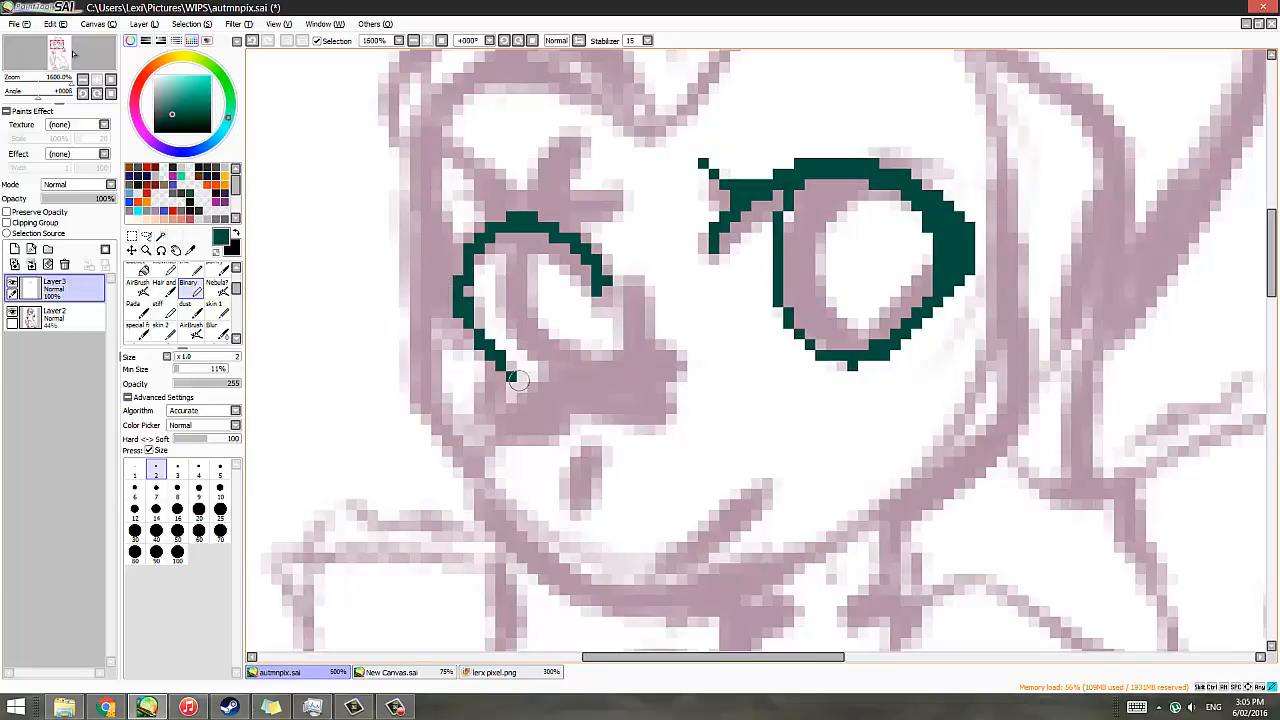
pyautogui.moveTo(480, 243)
pyautogui.mouseDown()
pyautogui.moveTo(472, 311)
pyautogui.moveTo(477, 259)
pyautogui.moveTo(484, 335)
pyautogui.moveTo(520, 372)
pyautogui.mouseUp()
pyautogui.moveTo(527, 226)
pyautogui.mouseDown()
pyautogui.moveTo(591, 279)
pyautogui.moveTo(584, 258)
pyautogui.moveTo(532, 326)
pyautogui.moveTo(533, 218)
pyautogui.mouseUp()
pyautogui.hotkey('ctrl', 'z')
pyautogui.moveTo(606, 194)
pyautogui.mouseDown()
pyautogui.moveTo(542, 206)
pyautogui.moveTo(470, 186)
pyautogui.moveTo(531, 218)
pyautogui.moveTo(499, 222)
pyautogui.mouseUp()
pyautogui.hotkey('ctrl', 'z')
pyautogui.hotkey('ctrl', 'z')
pyautogui.moveTo(597, 218)
pyautogui.mouseDown()
pyautogui.moveTo(591, 229)
pyautogui.moveTo(490, 222)
pyautogui.mouseUp()
pyautogui.hotkey('ctrl', 'z')
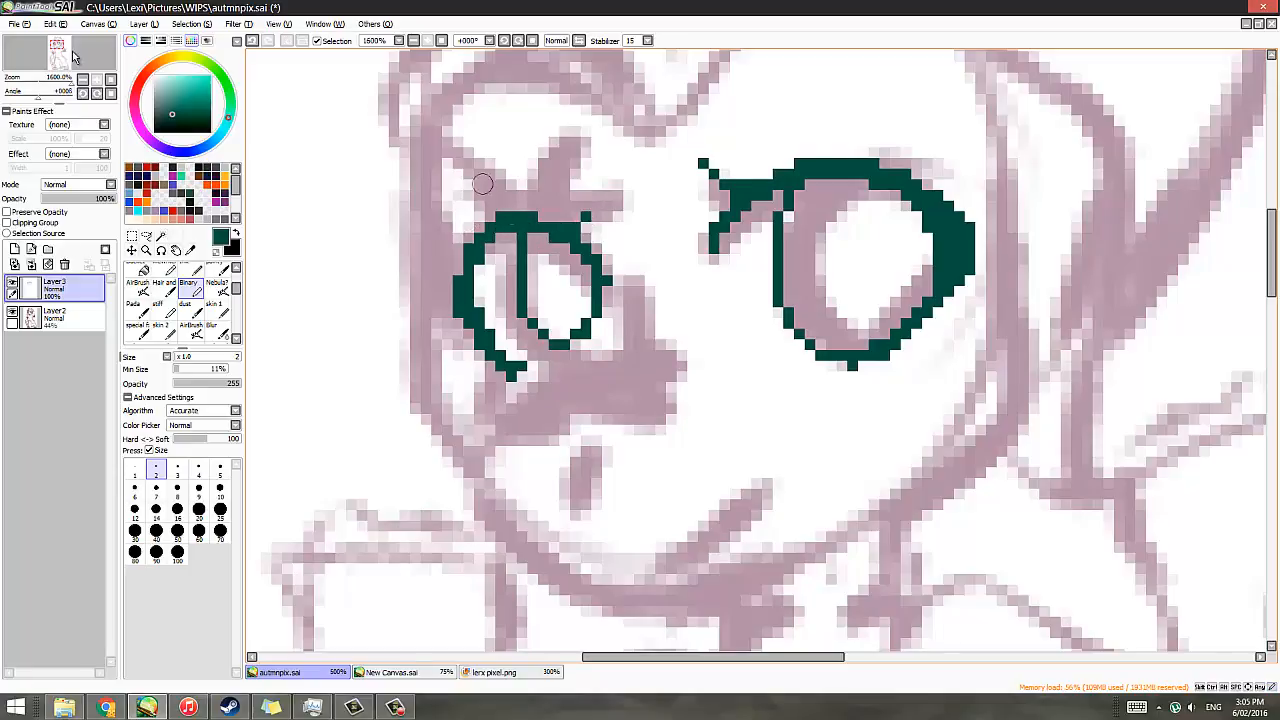
# - Add a new layer directly above Layer2 and set the drawing colour to orange
pyautogui.click(75, 317)
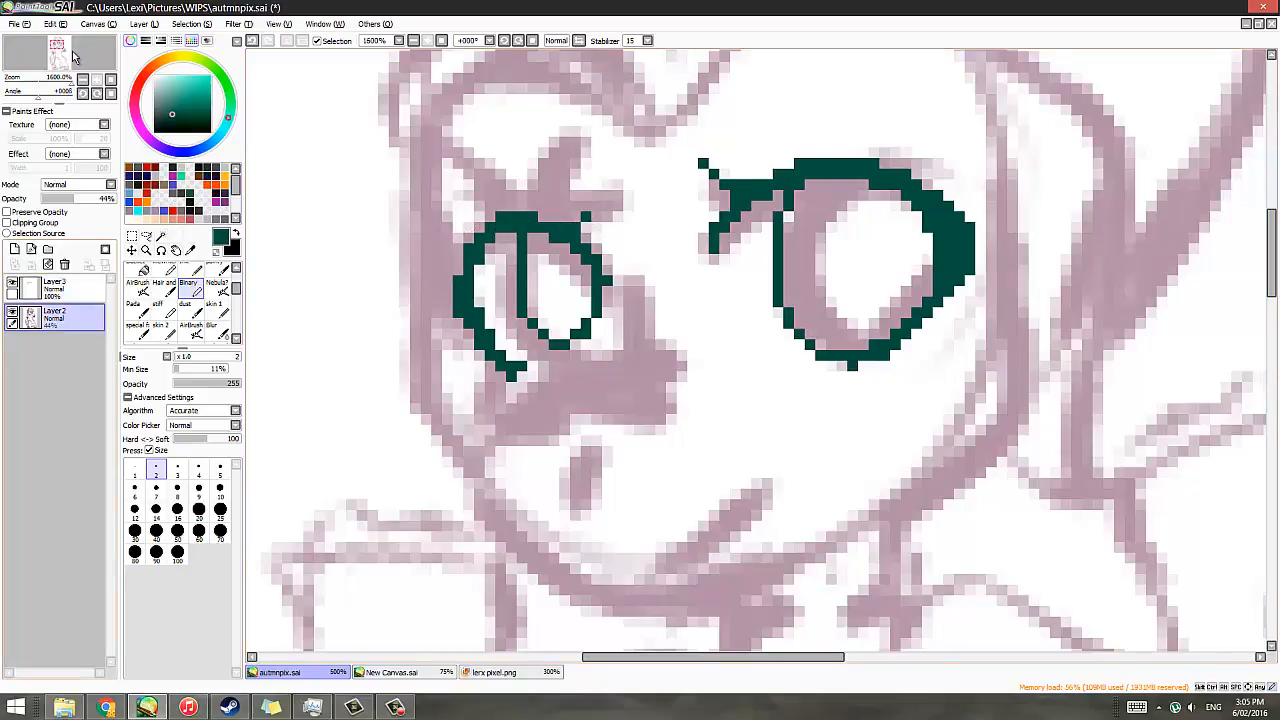
pyautogui.click(15, 249)
pyautogui.click(236, 233)
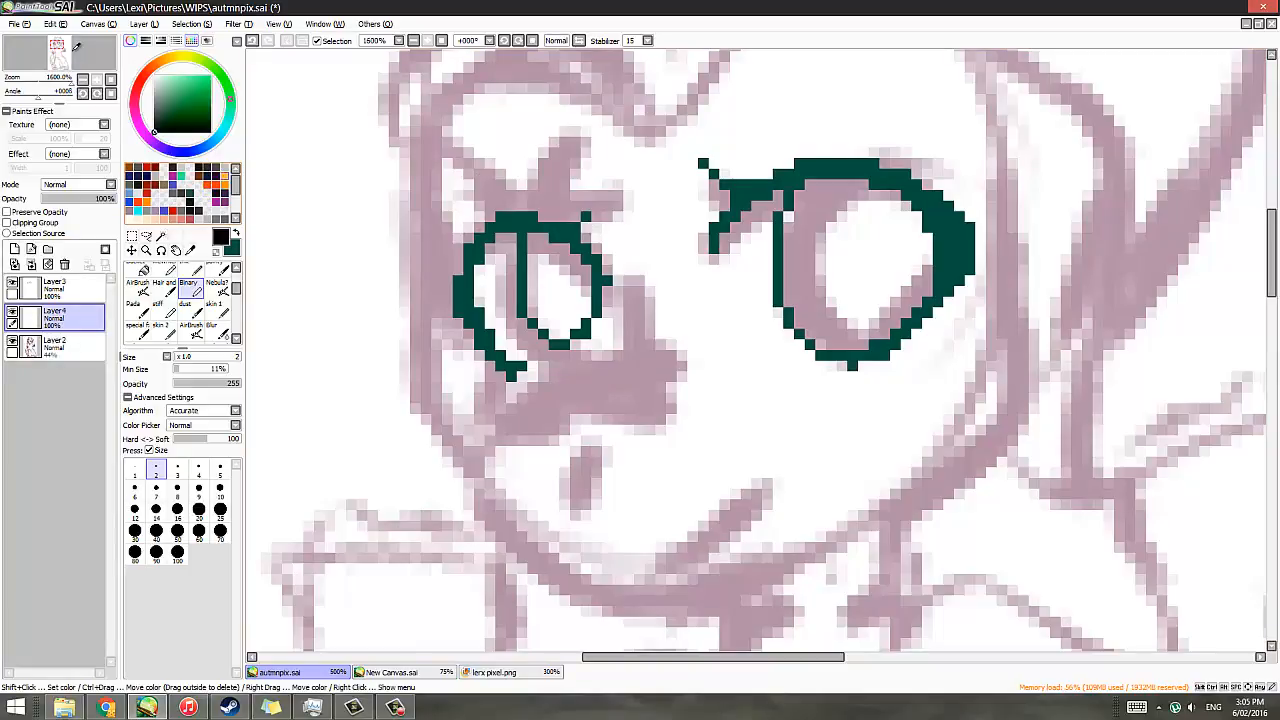
pyautogui.click(224, 182)
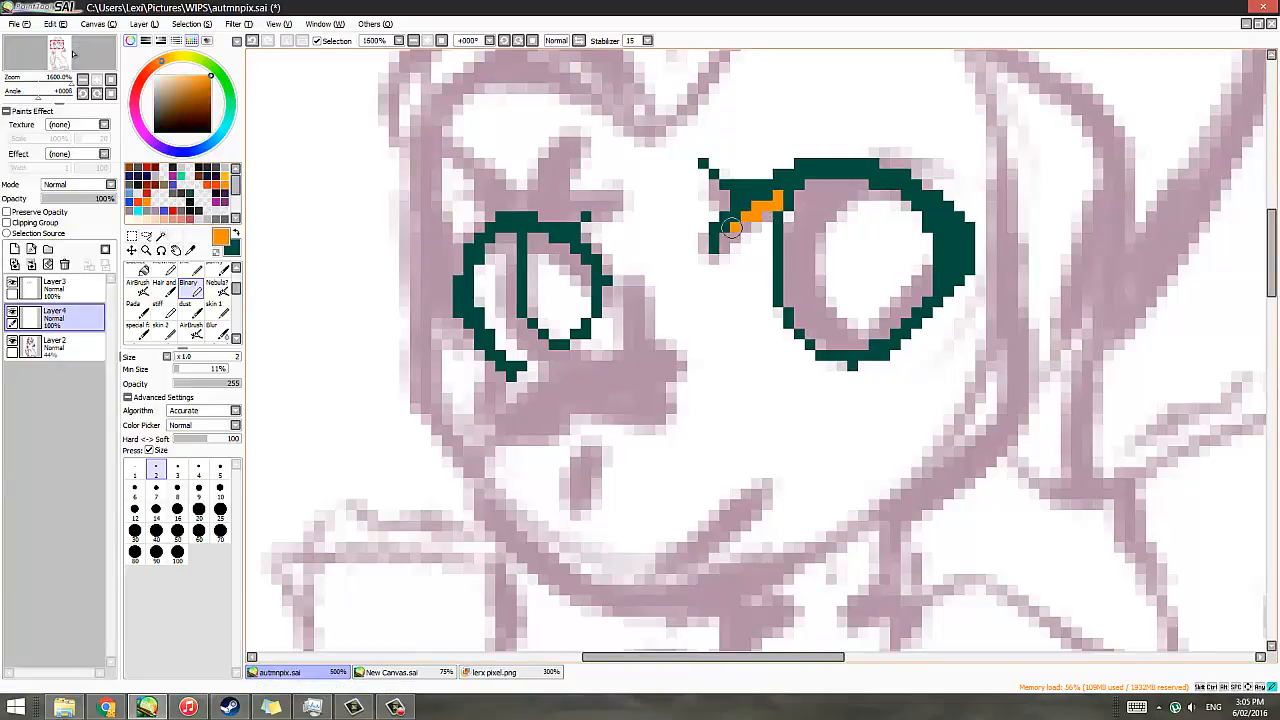
# - Fill the whites of both eyes with orange beneath the outlines, reducing the brush to size 3 for the smaller eye
pyautogui.press(']')
pyautogui.press(']')
pyautogui.press(']')
pyautogui.moveTo(812, 358)
pyautogui.mouseDown()
pyautogui.moveTo(774, 358)
pyautogui.moveTo(753, 324)
pyautogui.moveTo(760, 346)
pyautogui.moveTo(727, 274)
pyautogui.moveTo(735, 227)
pyautogui.moveTo(749, 306)
pyautogui.moveTo(773, 215)
pyautogui.moveTo(756, 296)
pyautogui.moveTo(792, 348)
pyautogui.moveTo(765, 328)
pyautogui.moveTo(803, 320)
pyautogui.moveTo(780, 260)
pyautogui.mouseUp()
pyautogui.press('[')
pyautogui.press('[')
pyautogui.moveTo(545, 360)
pyautogui.mouseDown()
pyautogui.moveTo(485, 280)
pyautogui.moveTo(507, 238)
pyautogui.moveTo(478, 310)
pyautogui.moveTo(507, 250)
pyautogui.moveTo(525, 338)
pyautogui.moveTo(505, 297)
pyautogui.moveTo(543, 350)
pyautogui.mouseUp()
pyautogui.moveTo(502, 243); pyautogui.dragTo(545, 261)
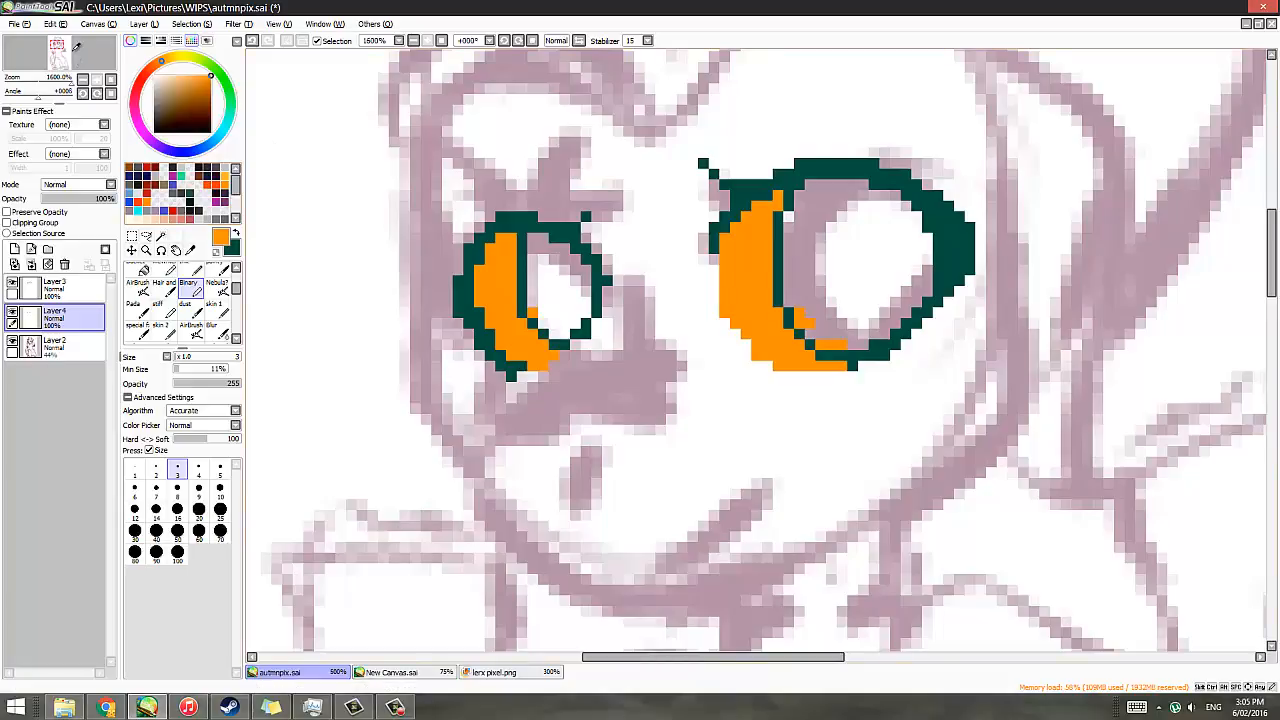
# - Recolour the orange eye fills on Layer4 to light grey
pyautogui.click(155, 193)
pyautogui.click(35, 212)
pyautogui.hotkey('ctrl', 'f')
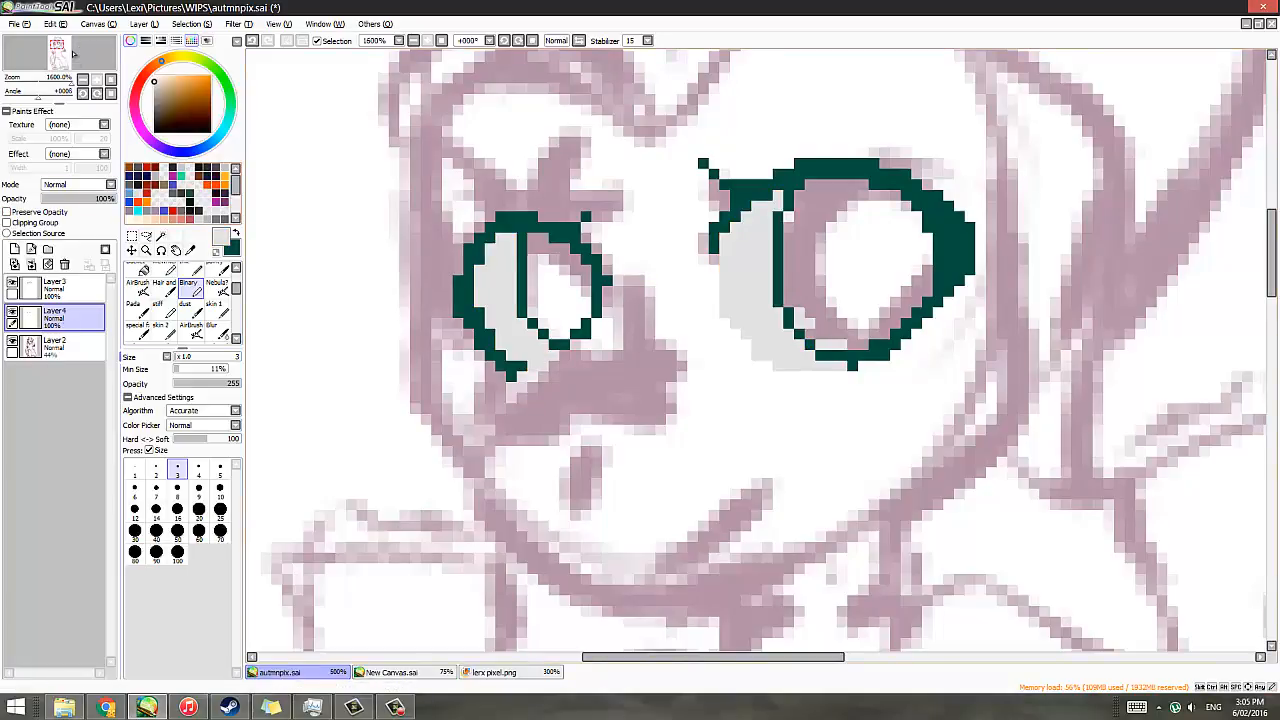
# - Paint thin white pixel lines across the grey areas of both eyes with the brush at size 1
pyautogui.press('x')
pyautogui.press('[')
pyautogui.press('[')
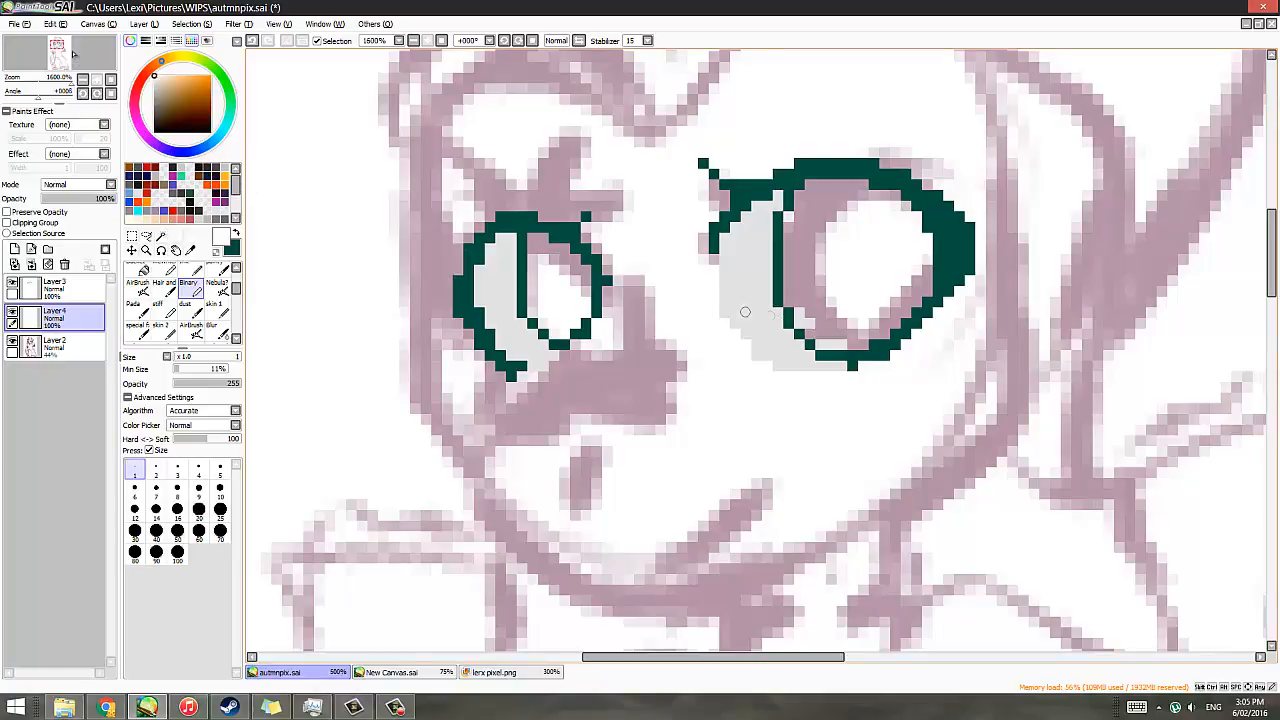
pyautogui.moveTo(742, 303); pyautogui.dragTo(805, 288)
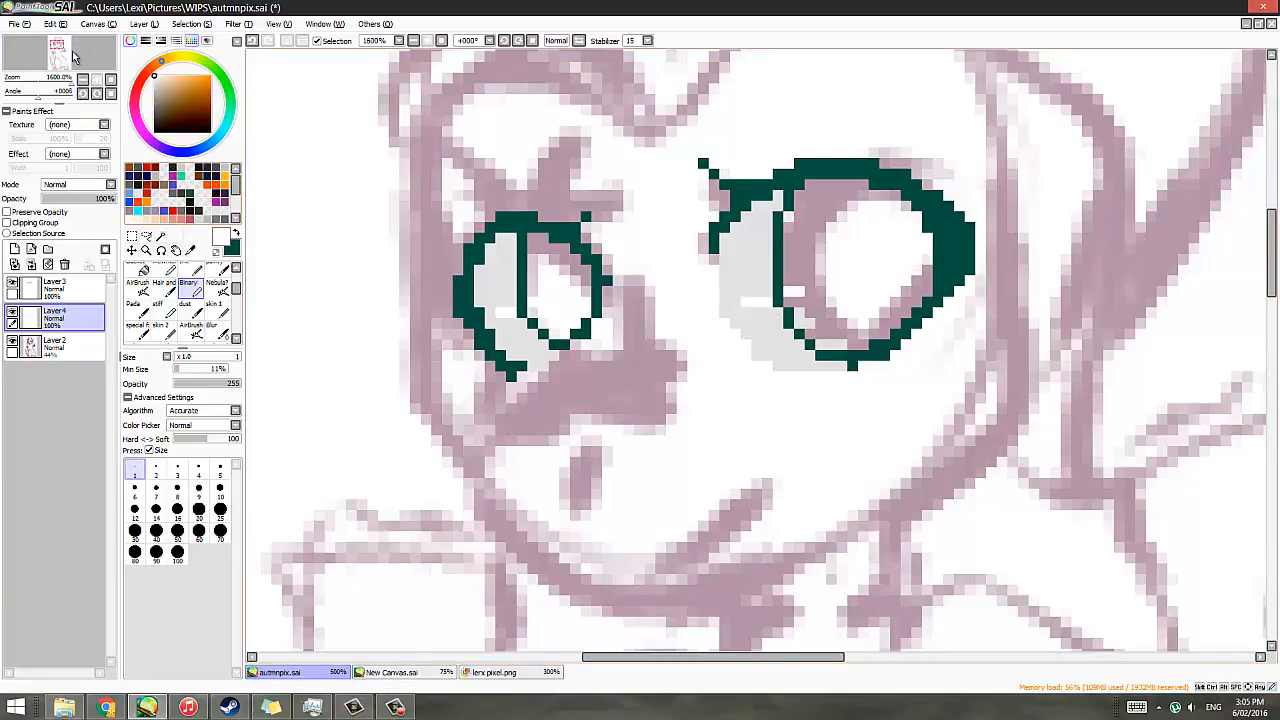
# - Add a new layer above Layer4 and start filling the larger eye's iris with bright blue at brush size 6
pyautogui.click(14, 249)
pyautogui.click(173, 184)
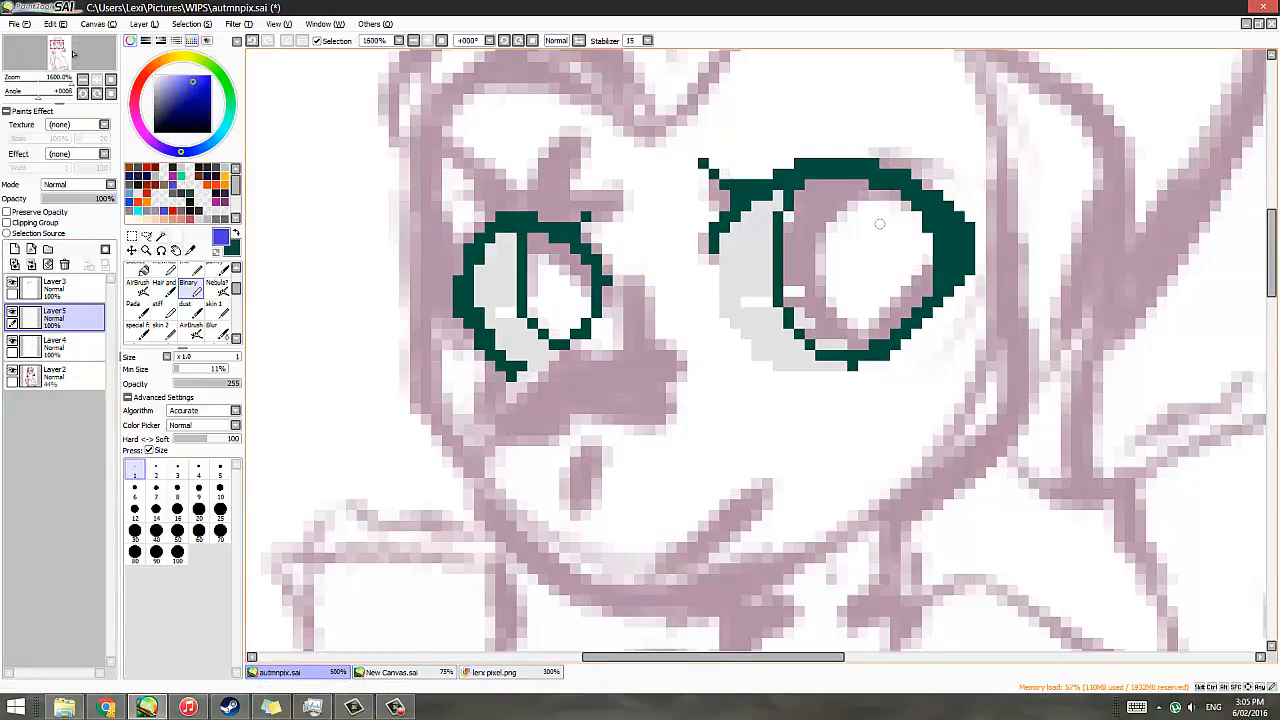
pyautogui.press(']')
pyautogui.press(']')
pyautogui.press(']')
pyautogui.press(']')
pyautogui.press(']')
pyautogui.moveTo(917, 250)
pyautogui.mouseDown()
pyautogui.moveTo(886, 222)
pyautogui.moveTo(850, 219)
pyautogui.mouseUp()
# - Shift the colour to a muted medium blue and fill the larger iris up to its outline, using brush sizes 6, 2 and 4
pyautogui.moveTo(190, 152); pyautogui.dragTo(205, 147)
pyautogui.moveTo(184, 100); pyautogui.dragTo(182, 94)
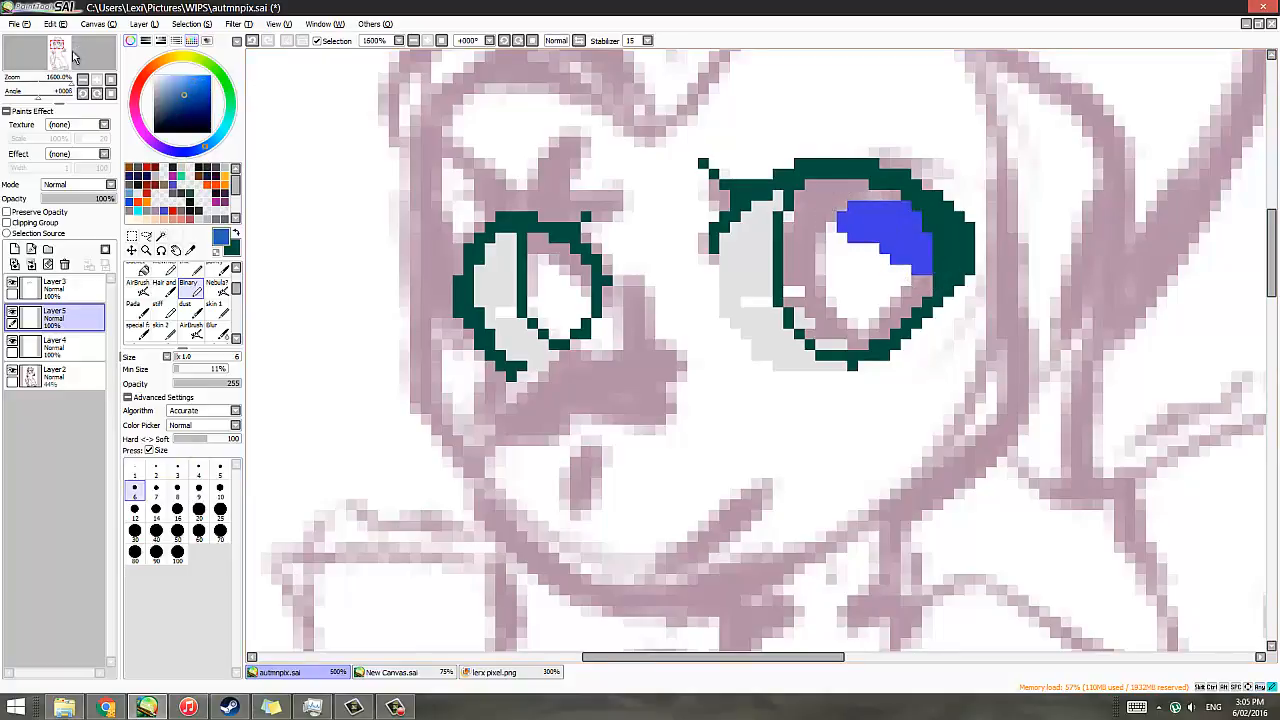
pyautogui.moveTo(893, 222)
pyautogui.mouseDown()
pyautogui.moveTo(870, 255)
pyautogui.moveTo(845, 235)
pyautogui.mouseUp()
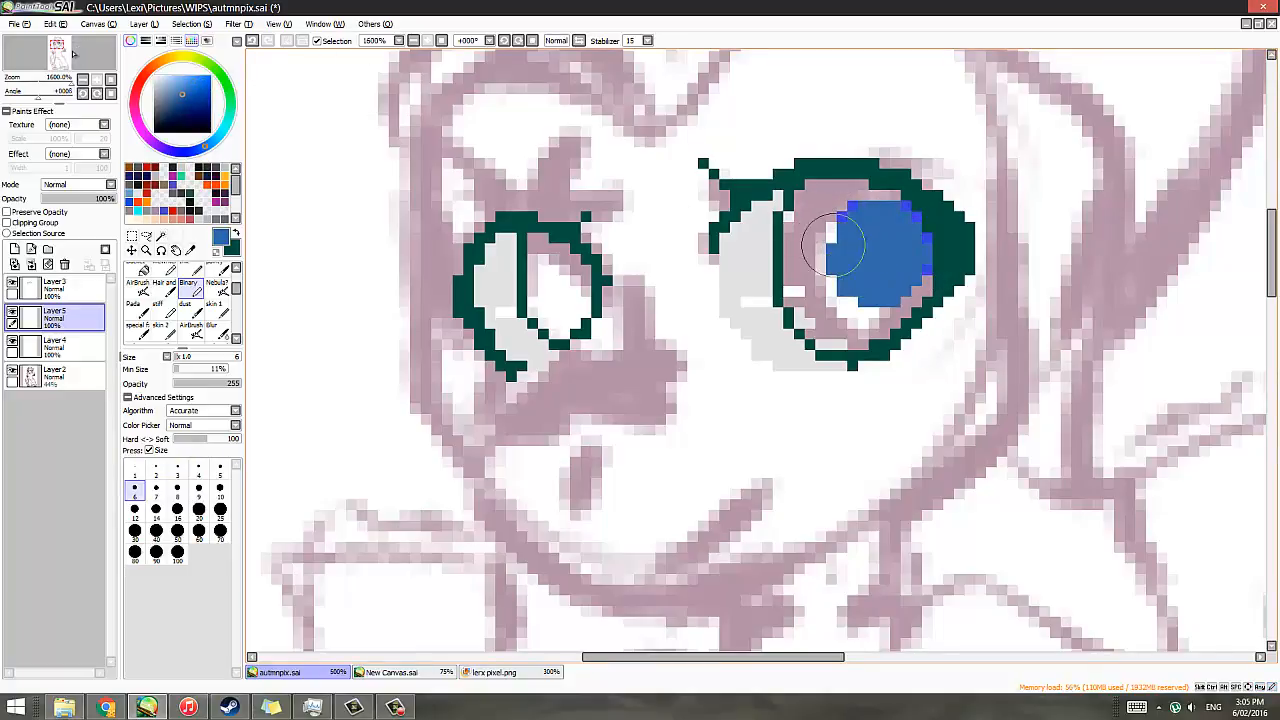
pyautogui.press('[')
pyautogui.press('[')
pyautogui.press('[')
pyautogui.press('[')
pyautogui.moveTo(926, 272)
pyautogui.mouseDown()
pyautogui.moveTo(912, 305)
pyautogui.moveTo(872, 333)
pyautogui.moveTo(836, 338)
pyautogui.moveTo(805, 318)
pyautogui.moveTo(788, 275)
pyautogui.moveTo(792, 230)
pyautogui.moveTo(811, 196)
pyautogui.moveTo(840, 187)
pyautogui.mouseUp()
pyautogui.moveTo(804, 192); pyautogui.dragTo(793, 233)
pyautogui.moveTo(842, 188)
pyautogui.mouseDown()
pyautogui.moveTo(907, 247)
pyautogui.moveTo(866, 219)
pyautogui.moveTo(902, 212)
pyautogui.mouseUp()
pyautogui.press(']')
pyautogui.press(']')
pyautogui.moveTo(882, 310)
pyautogui.mouseDown()
pyautogui.moveTo(811, 266)
pyautogui.moveTo(857, 200)
pyautogui.moveTo(888, 290)
pyautogui.moveTo(870, 226)
pyautogui.moveTo(932, 253)
pyautogui.moveTo(823, 289)
pyautogui.mouseUp()
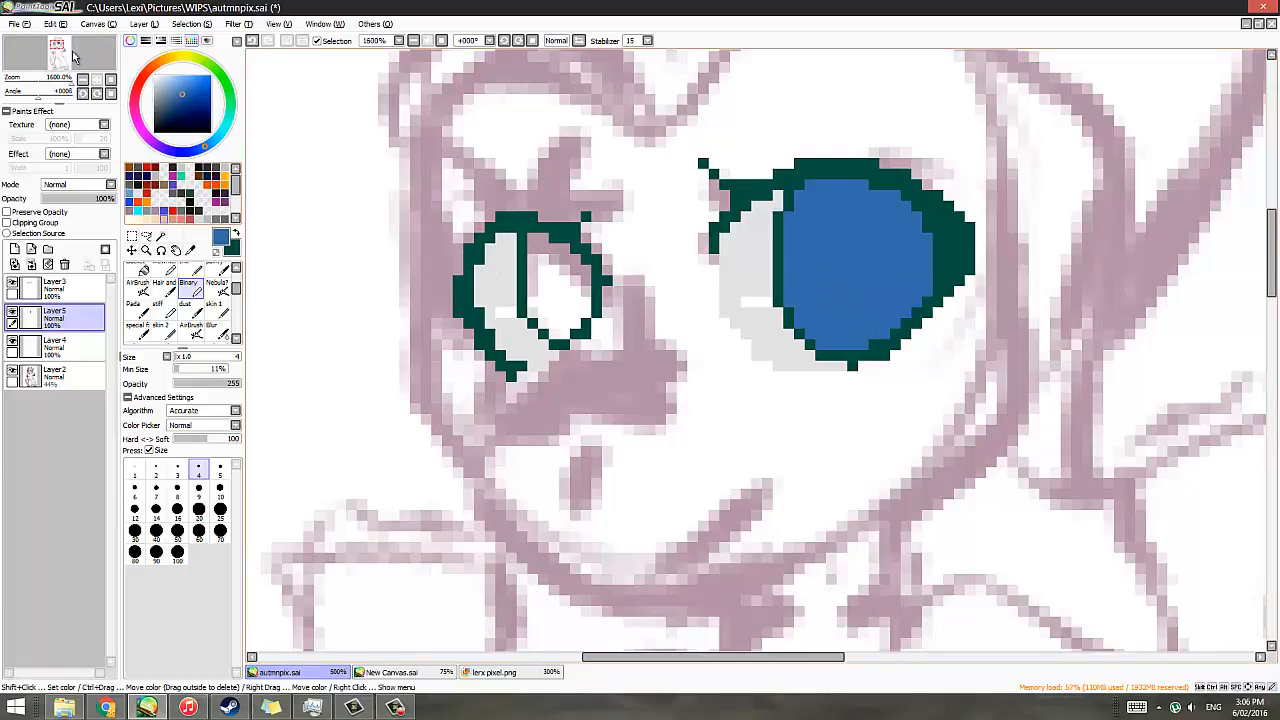
# - Set the Magic Wand to Color Difference detection, try it on the smaller iris on Layer3, and clear the selection
pyautogui.click(161, 236)
pyautogui.click(72, 288)
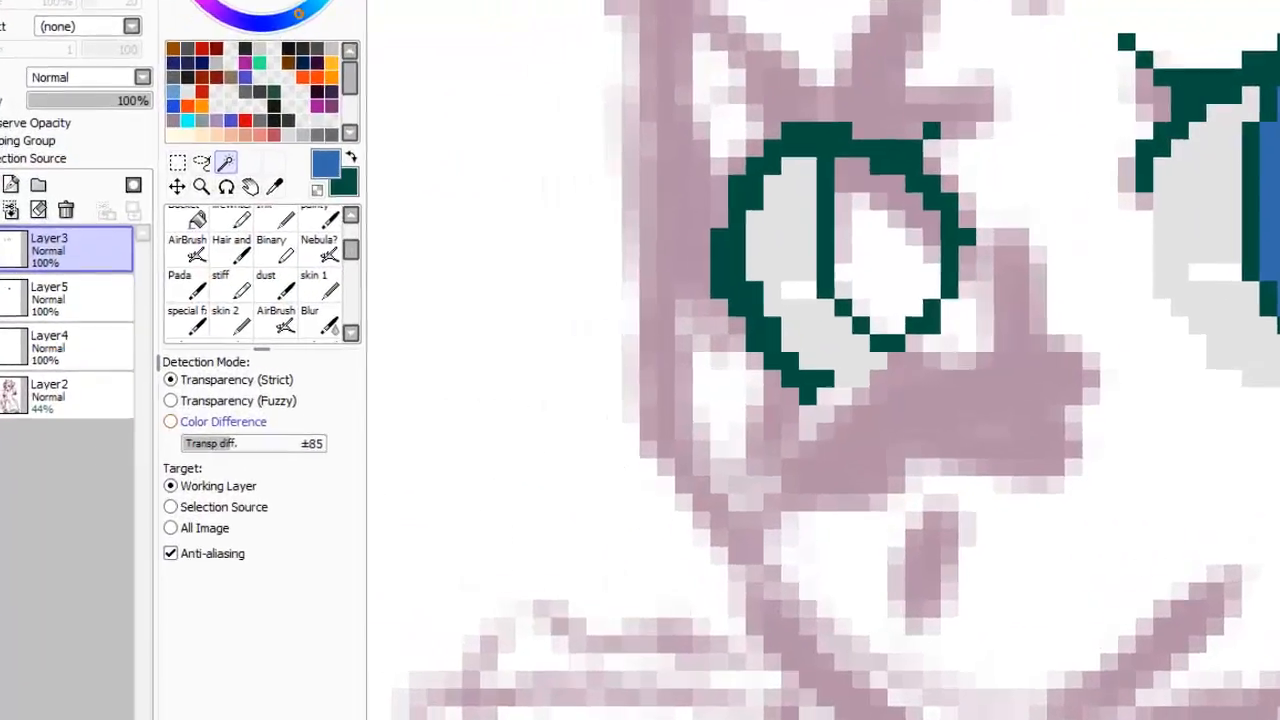
pyautogui.click(155, 392)
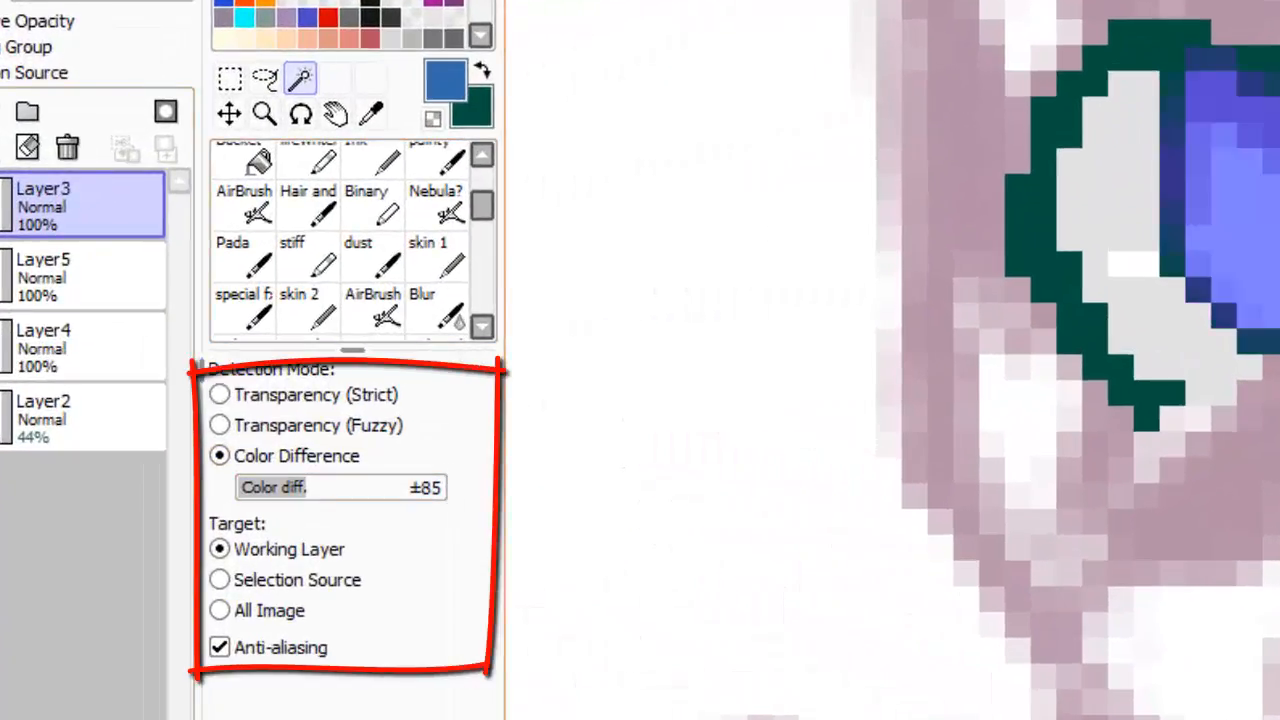
pyautogui.click(80, 275)
pyautogui.click(80, 204)
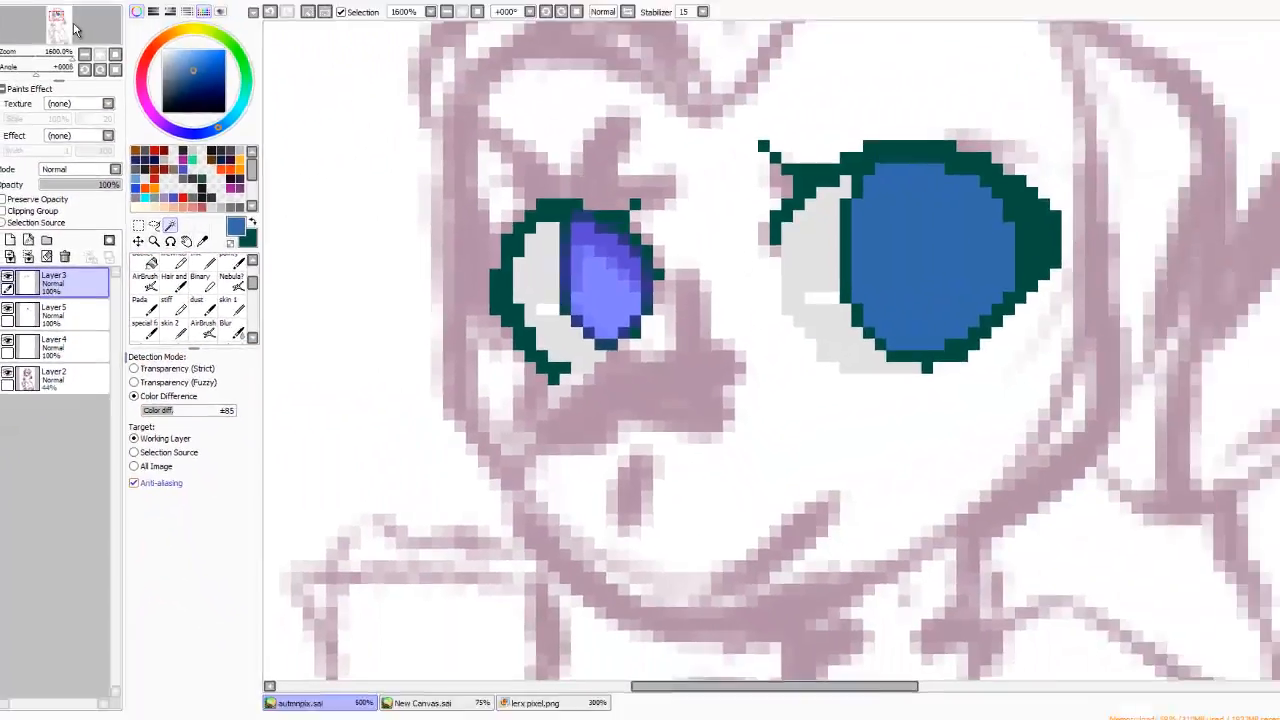
pyautogui.hotkey('ctrl', 'd')
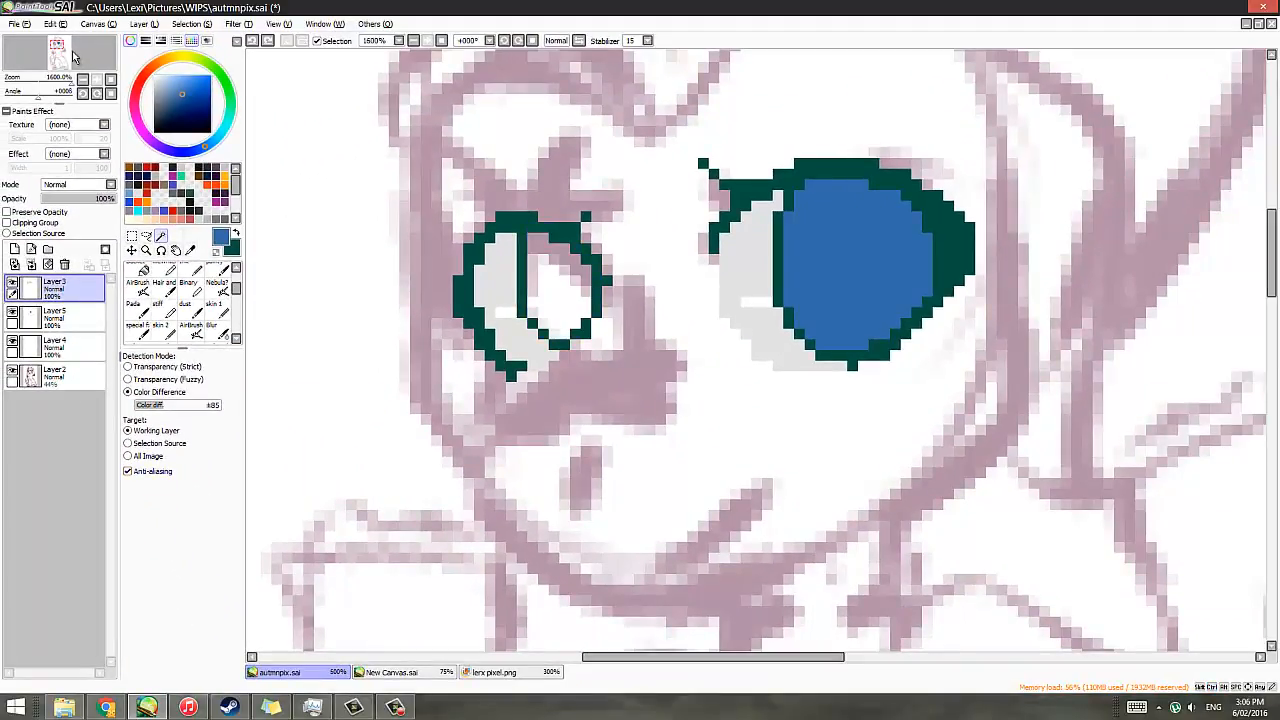
# - Select the smaller iris on Layer3 with anti-aliasing off, fill it medium blue on Layer5, and deselect
pyautogui.click(562, 295)
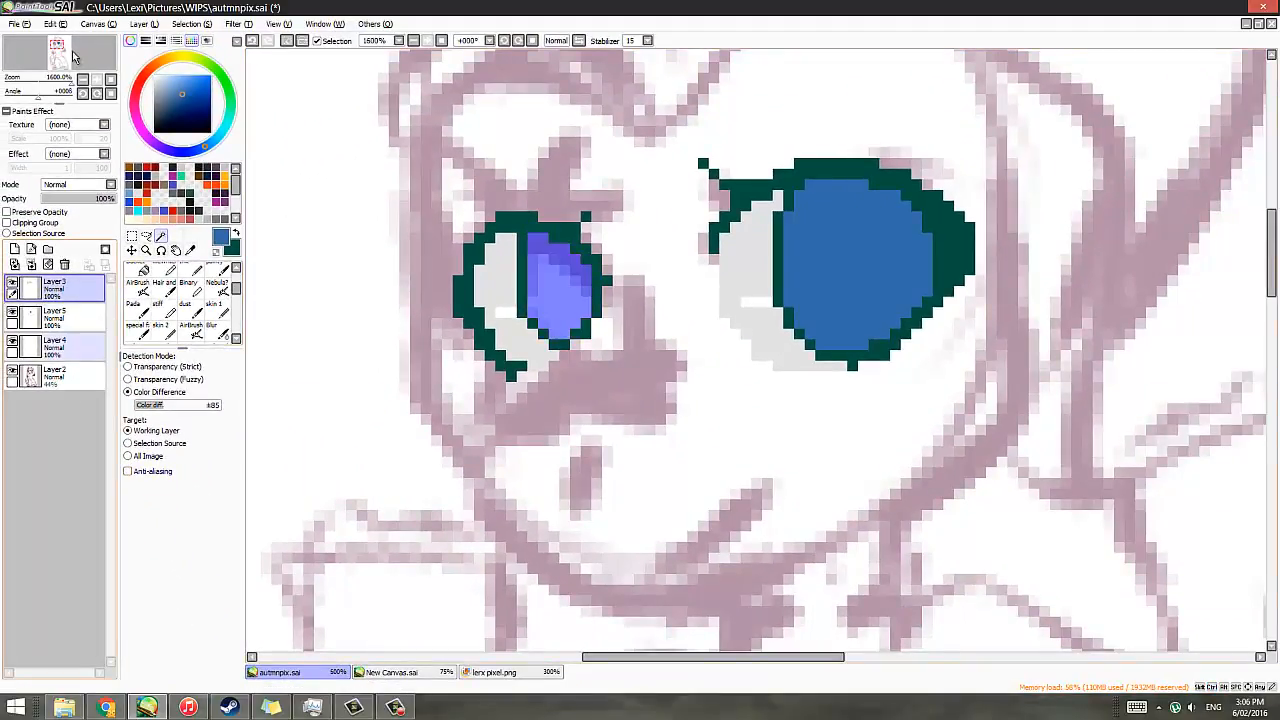
pyautogui.click(74, 318)
pyautogui.hotkey('ctrl', 'd')
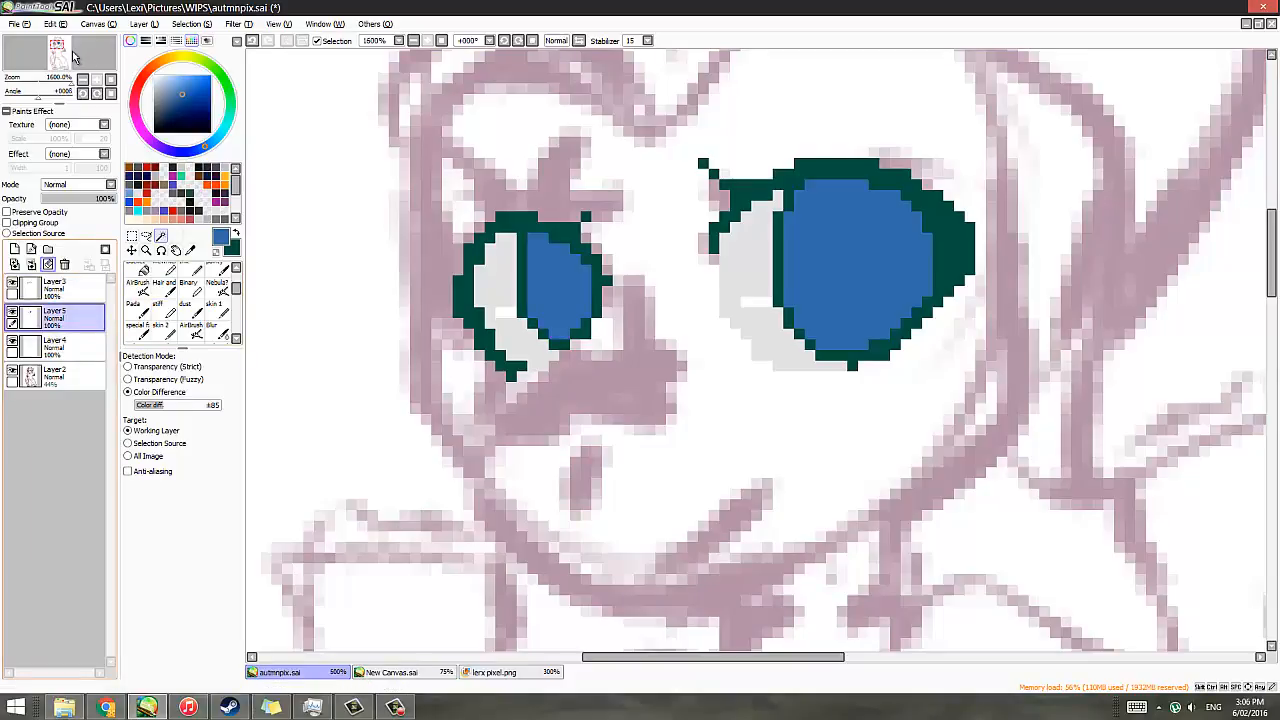
# - Turn on Preserve Opacity for Layer5 and return to the Binary brush
pyautogui.click(12, 312)
pyautogui.click(12, 312)
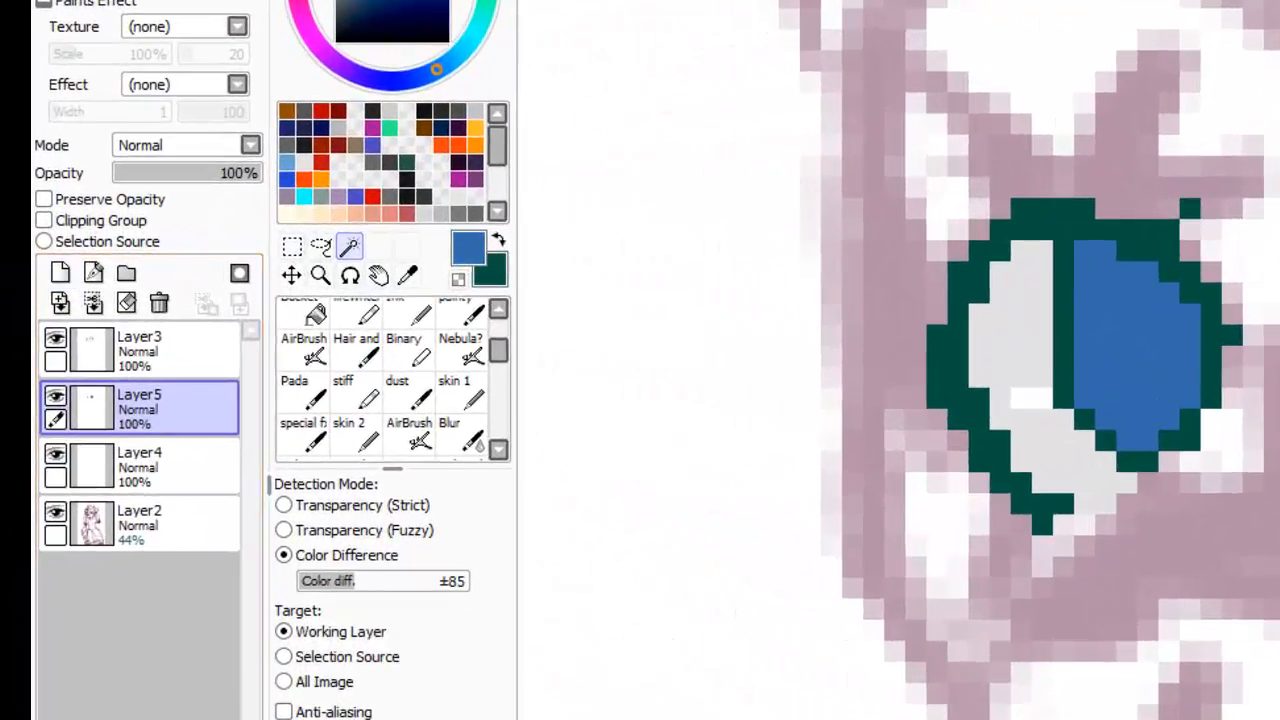
pyautogui.click(45, 199)
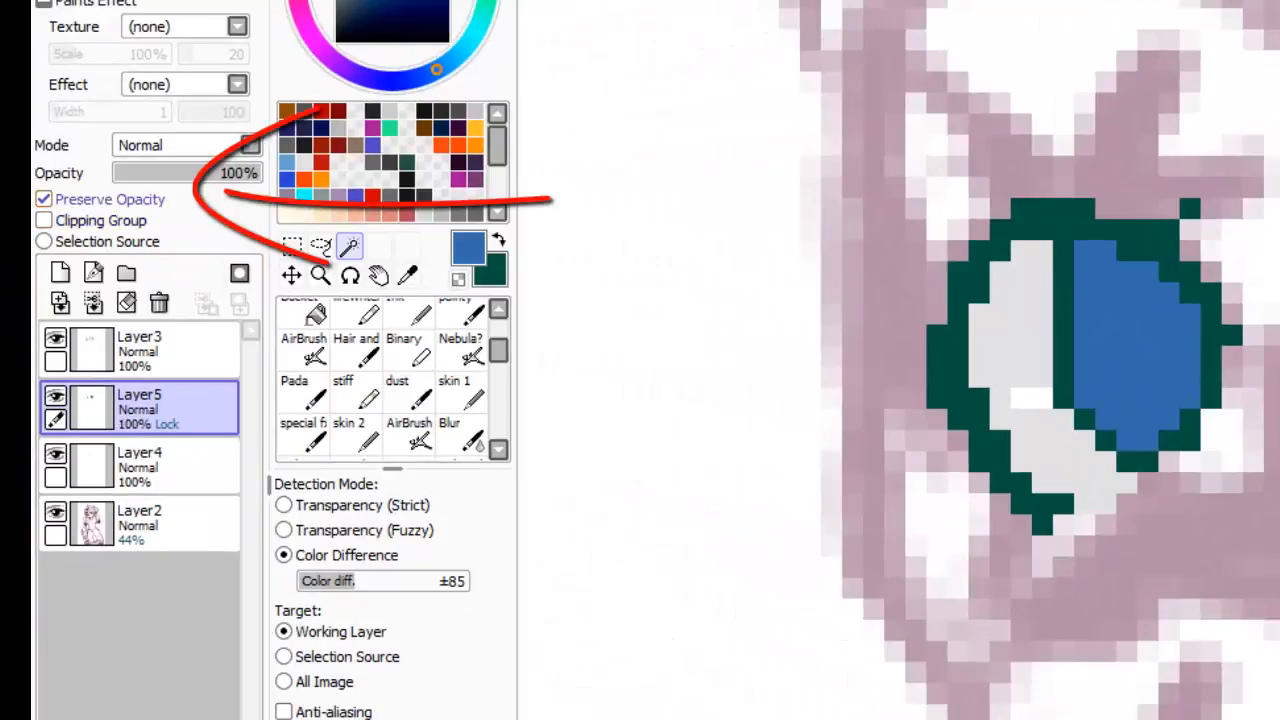
pyautogui.click(397, 395)
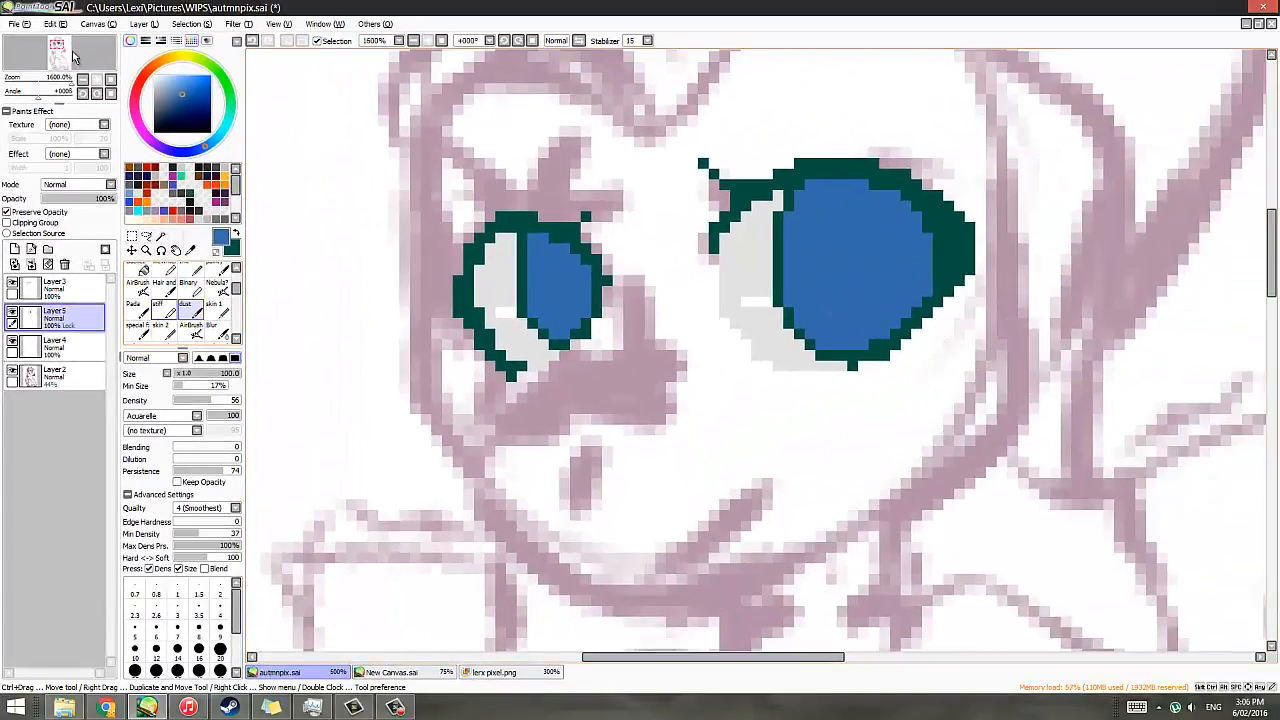
pyautogui.click(190, 288)
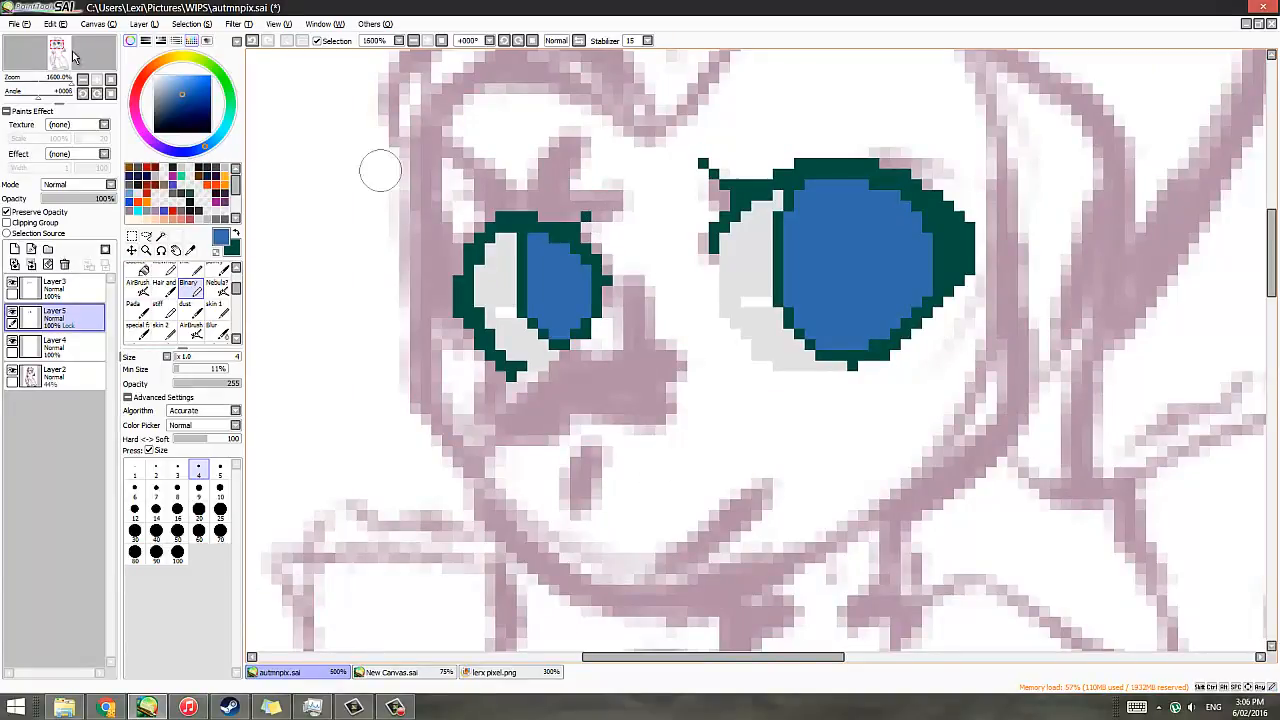
# - Shade the upper halves of both irises dark navy blue with the brush at size 2
pyautogui.click(147, 184)
pyautogui.press('[')
pyautogui.press('[')
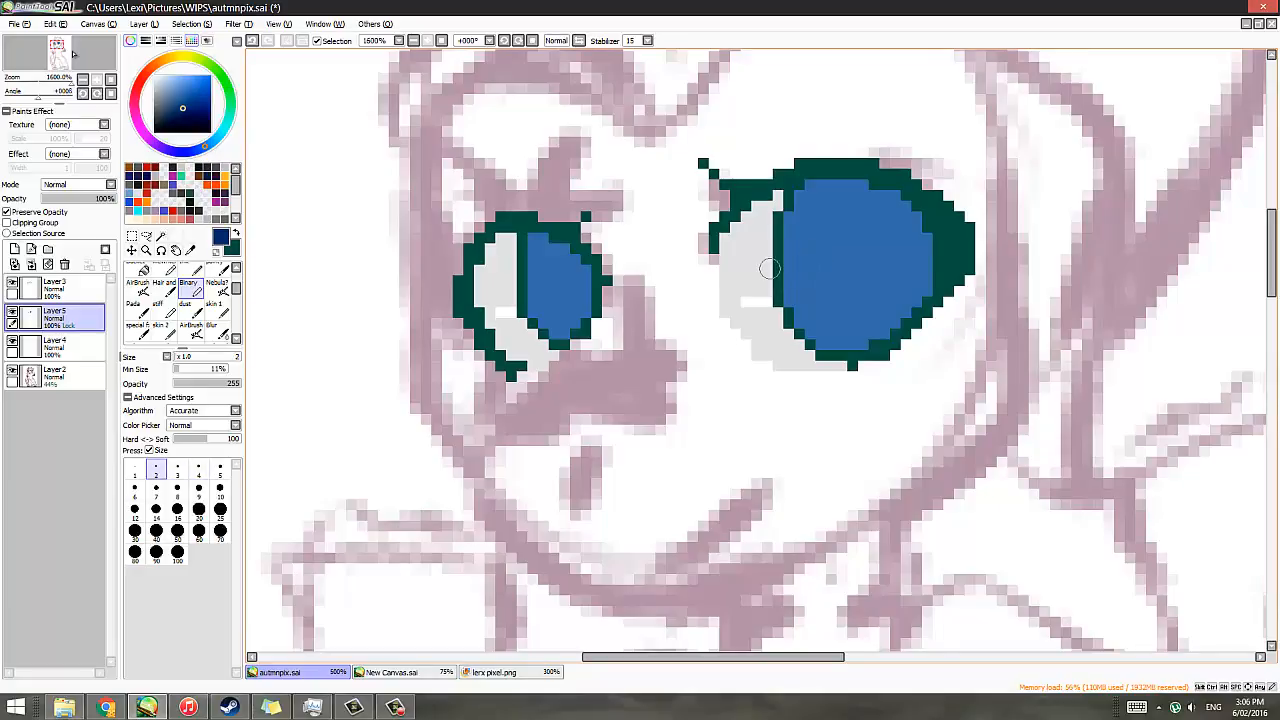
pyautogui.moveTo(789, 266); pyautogui.dragTo(938, 265)
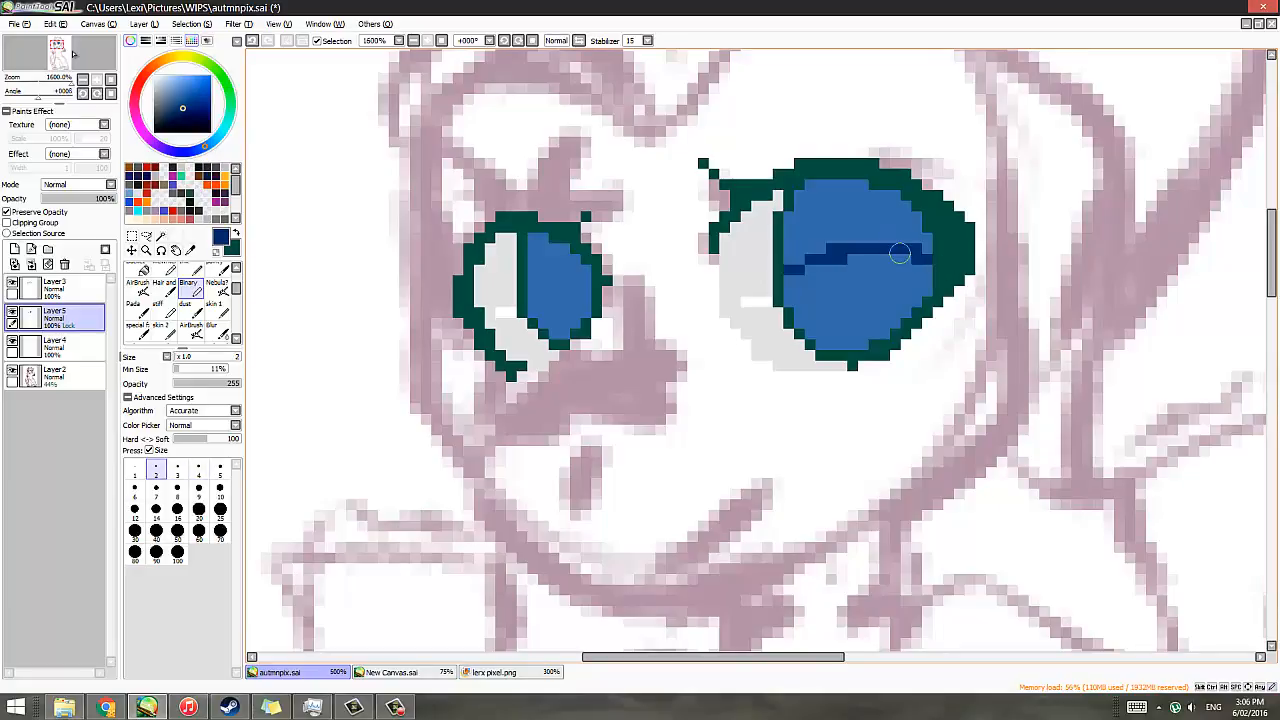
pyautogui.moveTo(528, 282)
pyautogui.mouseDown()
pyautogui.moveTo(577, 279)
pyautogui.moveTo(589, 281)
pyautogui.moveTo(526, 292)
pyautogui.moveTo(601, 287)
pyautogui.moveTo(567, 263)
pyautogui.moveTo(581, 266)
pyautogui.moveTo(529, 280)
pyautogui.moveTo(550, 256)
pyautogui.mouseUp()
pyautogui.hotkey('ctrl', 'z')
pyautogui.hotkey('ctrl', 'z')
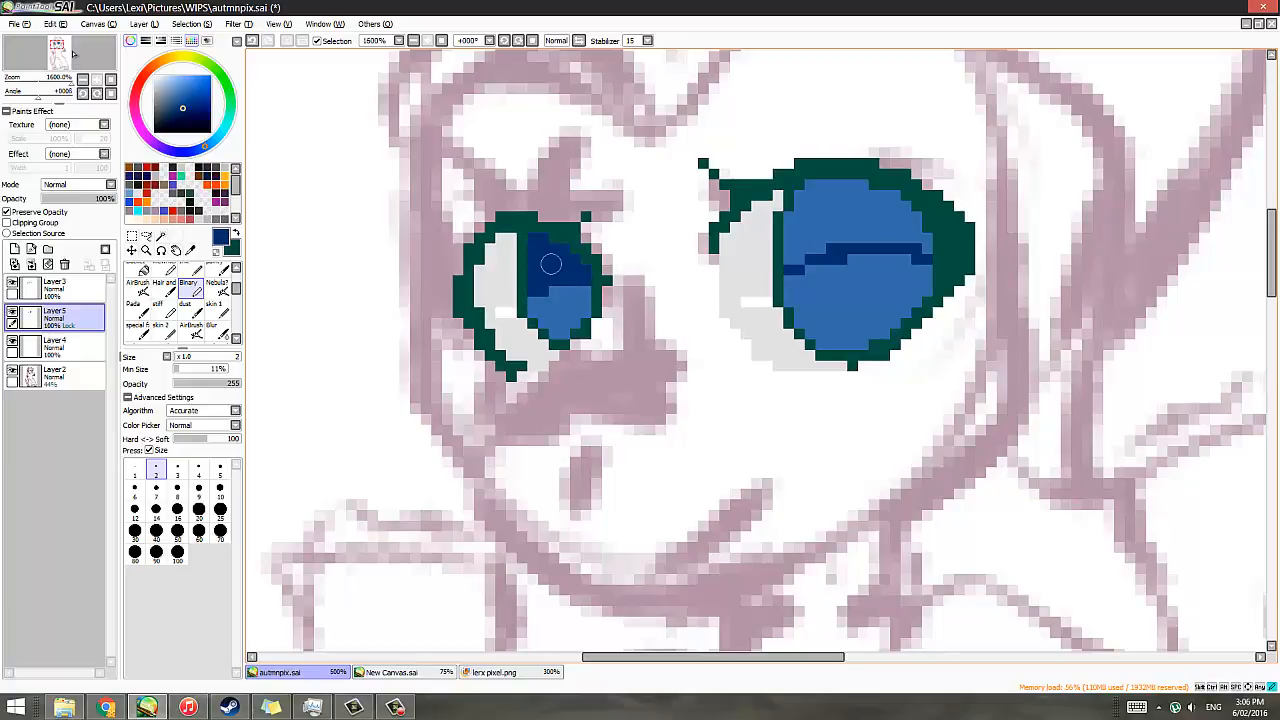
pyautogui.moveTo(816, 261)
pyautogui.mouseDown()
pyautogui.moveTo(775, 259)
pyautogui.moveTo(827, 246)
pyautogui.moveTo(783, 243)
pyautogui.moveTo(836, 233)
pyautogui.moveTo(942, 246)
pyautogui.moveTo(787, 242)
pyautogui.moveTo(894, 212)
pyautogui.moveTo(841, 208)
pyautogui.moveTo(772, 232)
pyautogui.moveTo(912, 209)
pyautogui.moveTo(747, 213)
pyautogui.moveTo(926, 194)
pyautogui.moveTo(818, 184)
pyautogui.mouseUp()
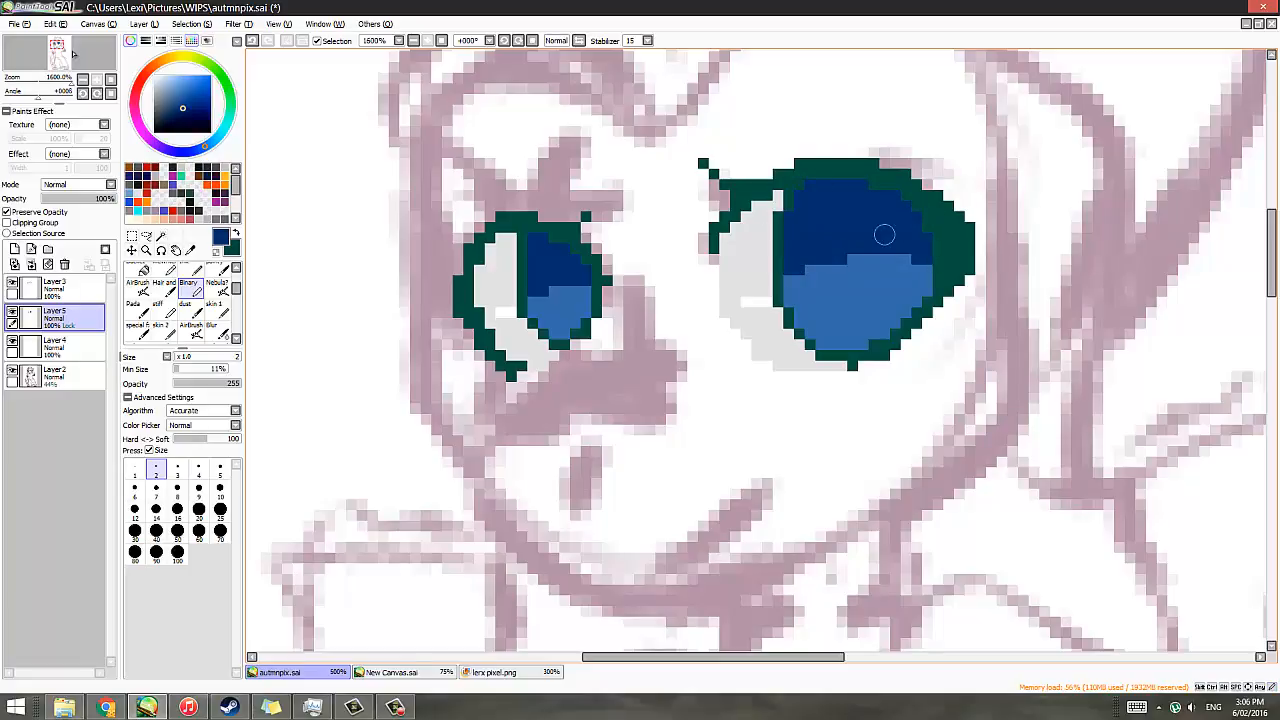
# - Draw a curved dark blue pupil outline in the lower half of the larger iris, undoing stray strokes
pyautogui.moveTo(897, 260)
pyautogui.mouseDown()
pyautogui.moveTo(817, 270)
pyautogui.moveTo(838, 234)
pyautogui.moveTo(856, 262)
pyautogui.moveTo(871, 245)
pyautogui.moveTo(885, 253)
pyautogui.moveTo(829, 266)
pyautogui.moveTo(852, 278)
pyautogui.moveTo(890, 260)
pyautogui.moveTo(826, 276)
pyautogui.mouseUp()
pyautogui.hotkey('ctrl', 'z')
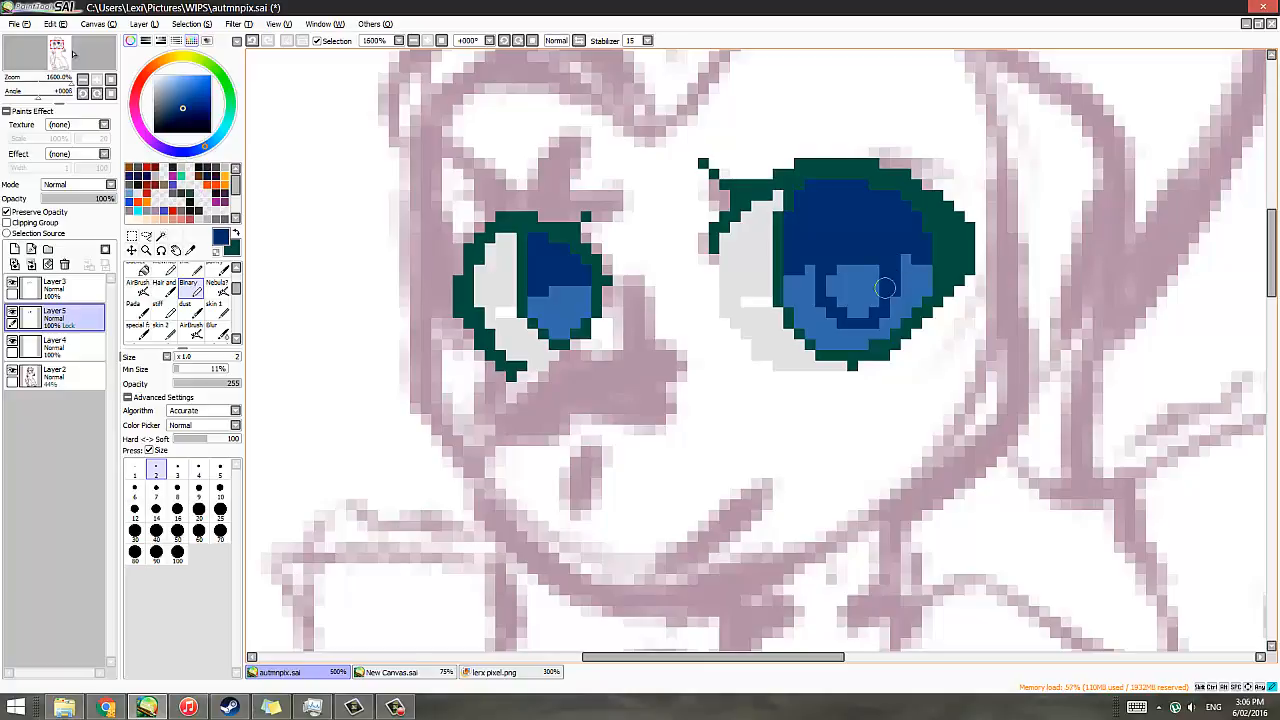
pyautogui.moveTo(835, 280); pyautogui.dragTo(838, 299)
pyautogui.hotkey('ctrl', 'z')
pyautogui.hotkey('ctrl', 'z')
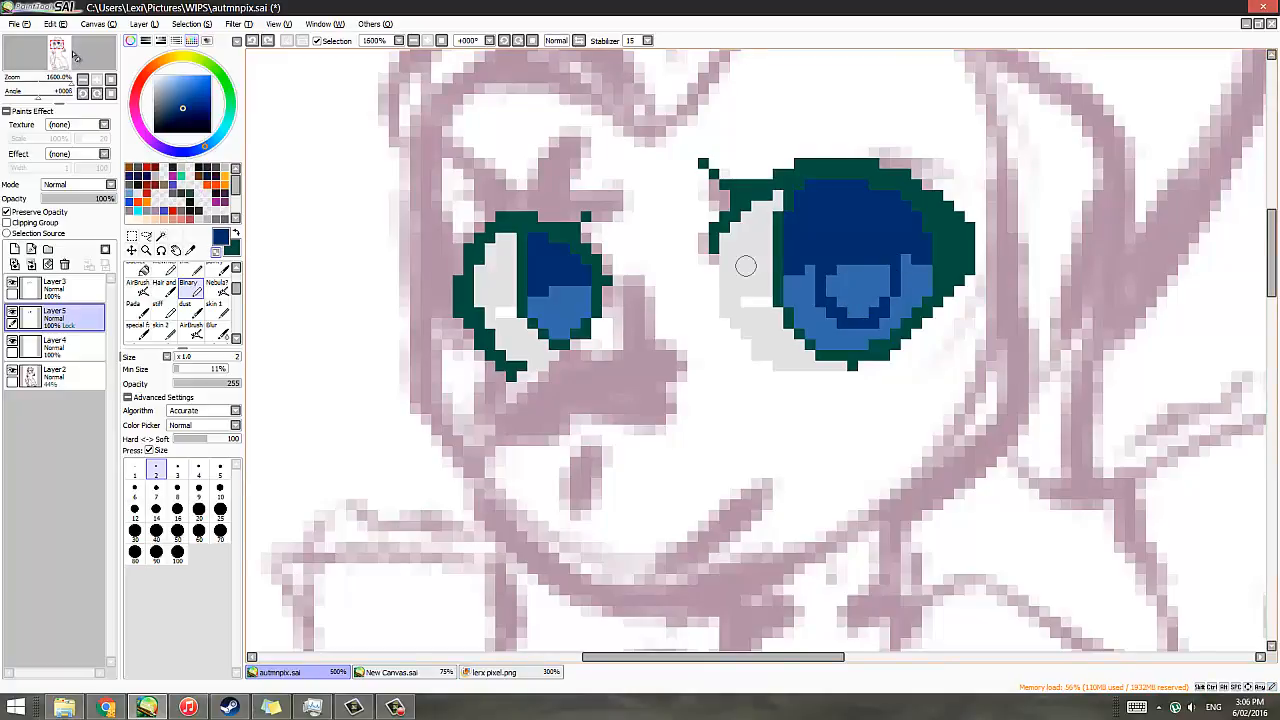
pyautogui.click(838, 263)
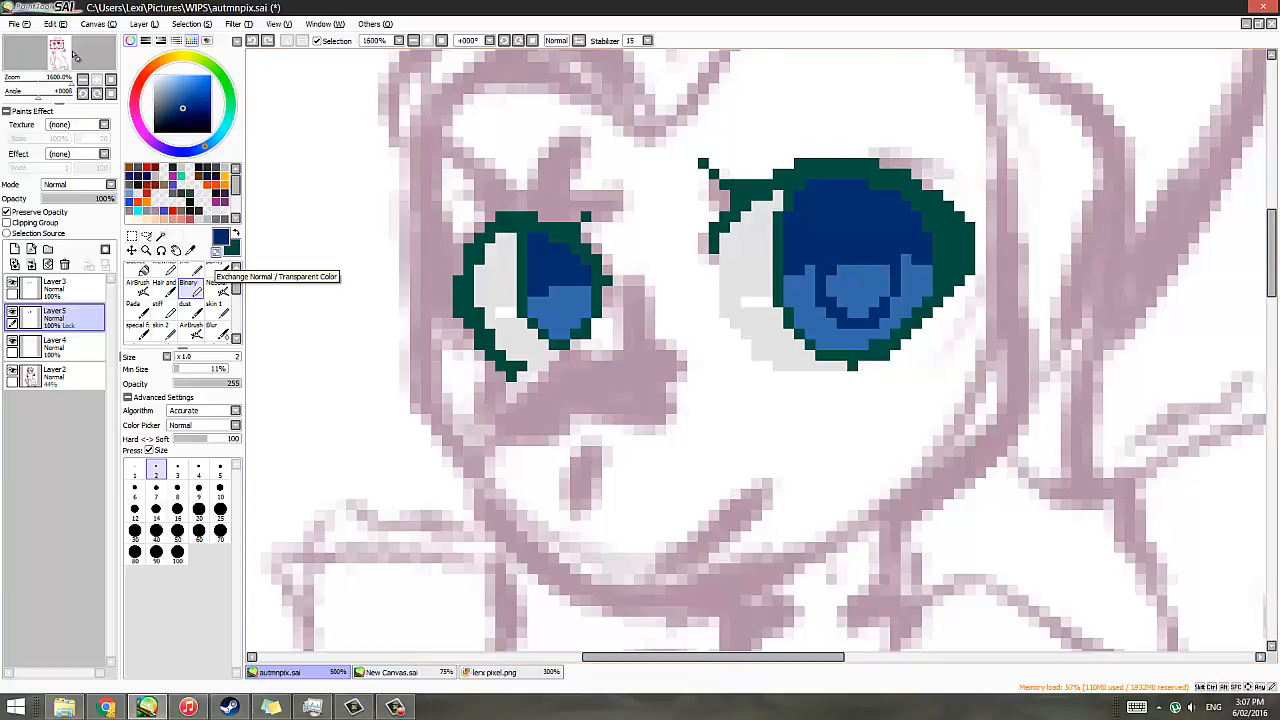
pyautogui.moveTo(834, 275); pyautogui.dragTo(841, 267)
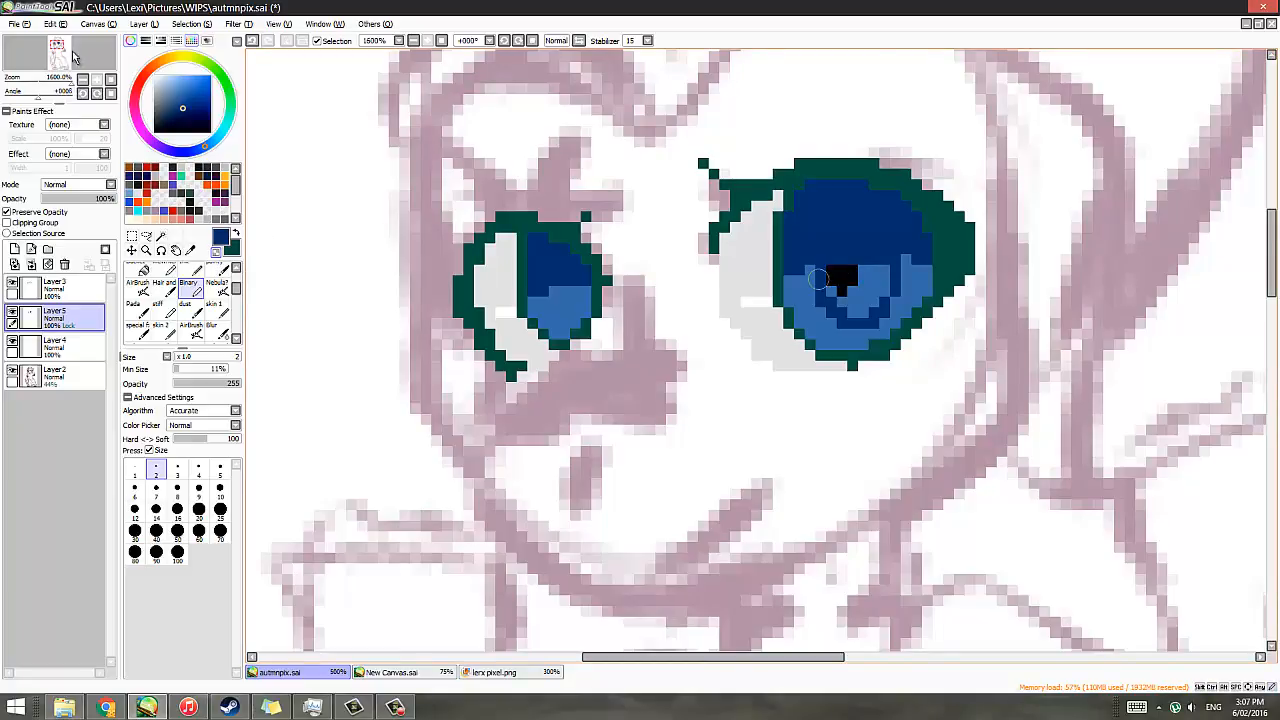
pyautogui.hotkey('ctrl', 'z')
# - Sample the medium blue from the larger iris and extend the pupil's interior upward into the dark area with the Binary brush
pyautogui.press('alt')
pyautogui.click(858, 286)
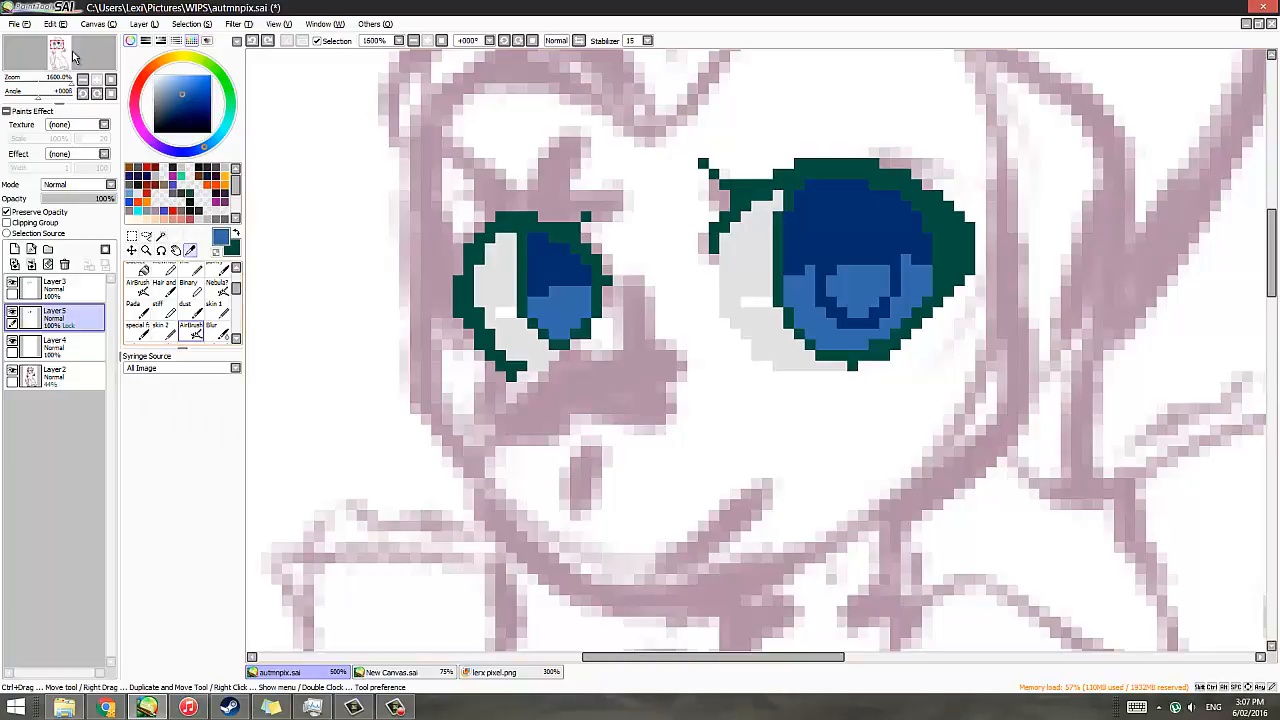
pyautogui.click(189, 285)
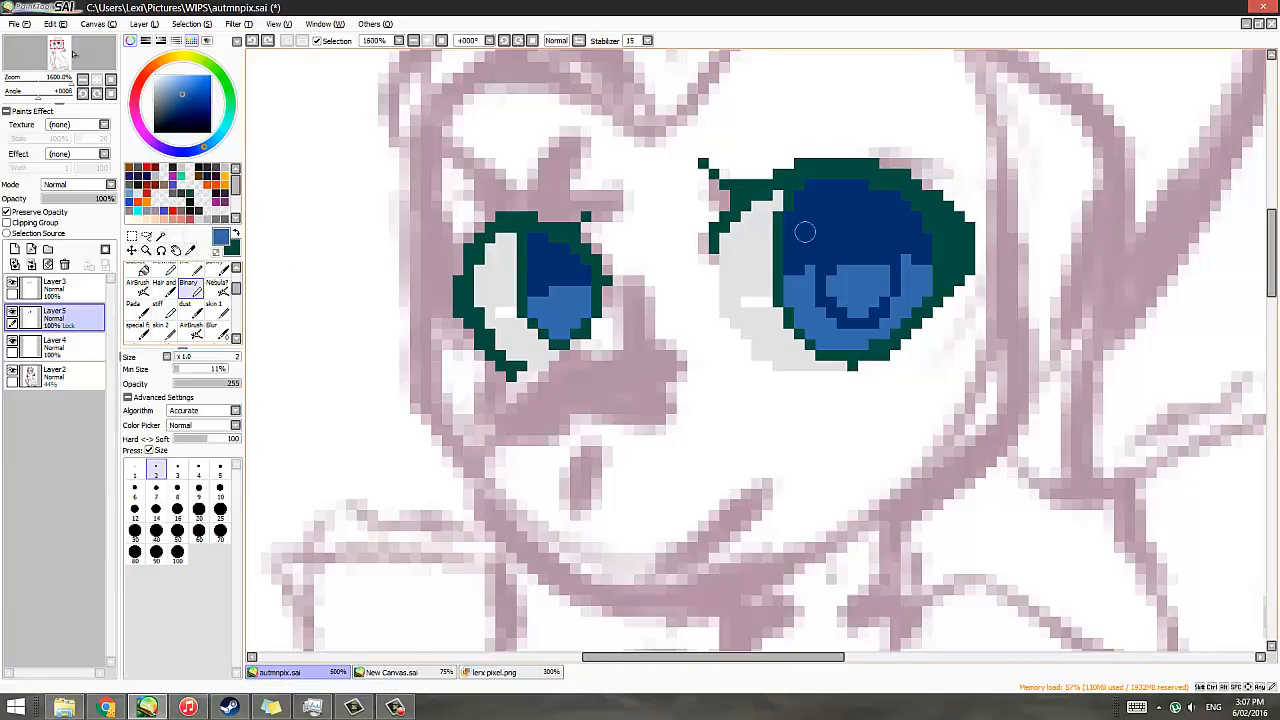
pyautogui.click(831, 271)
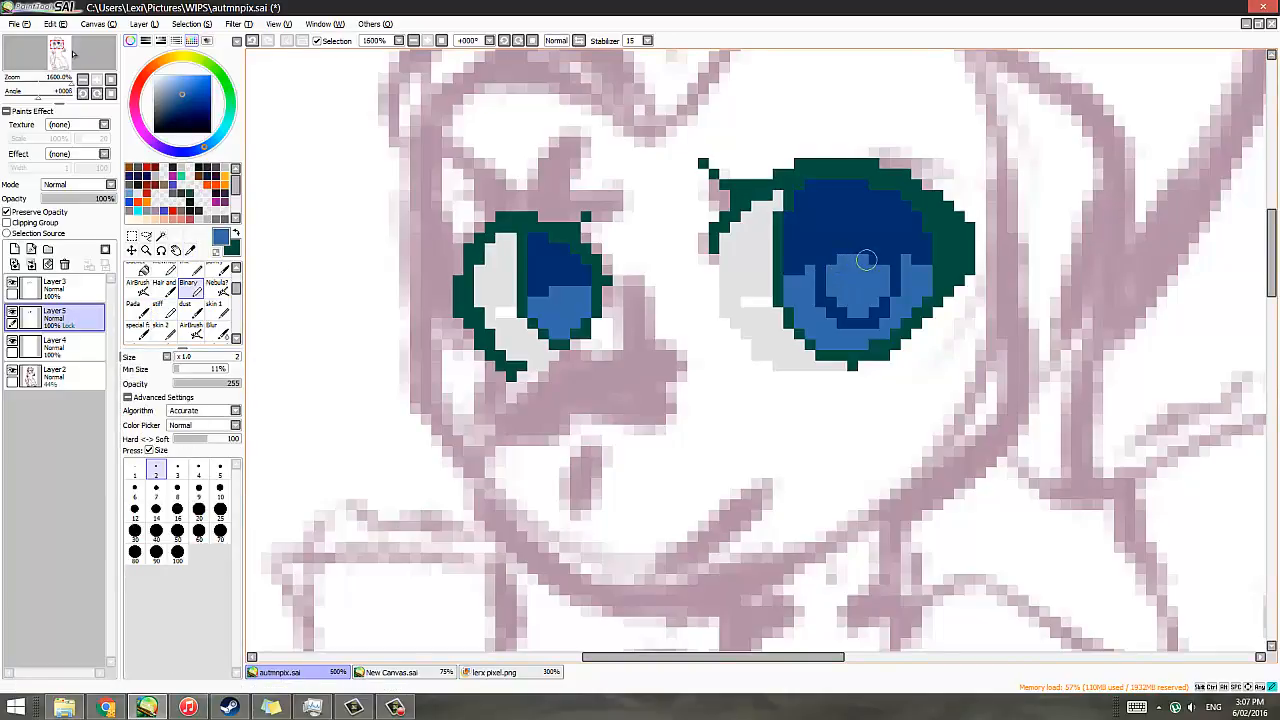
# - Sample the dark navy blue from the larger iris and draw a matching curved pupil outline in the smaller iris
pyautogui.click(190, 250)
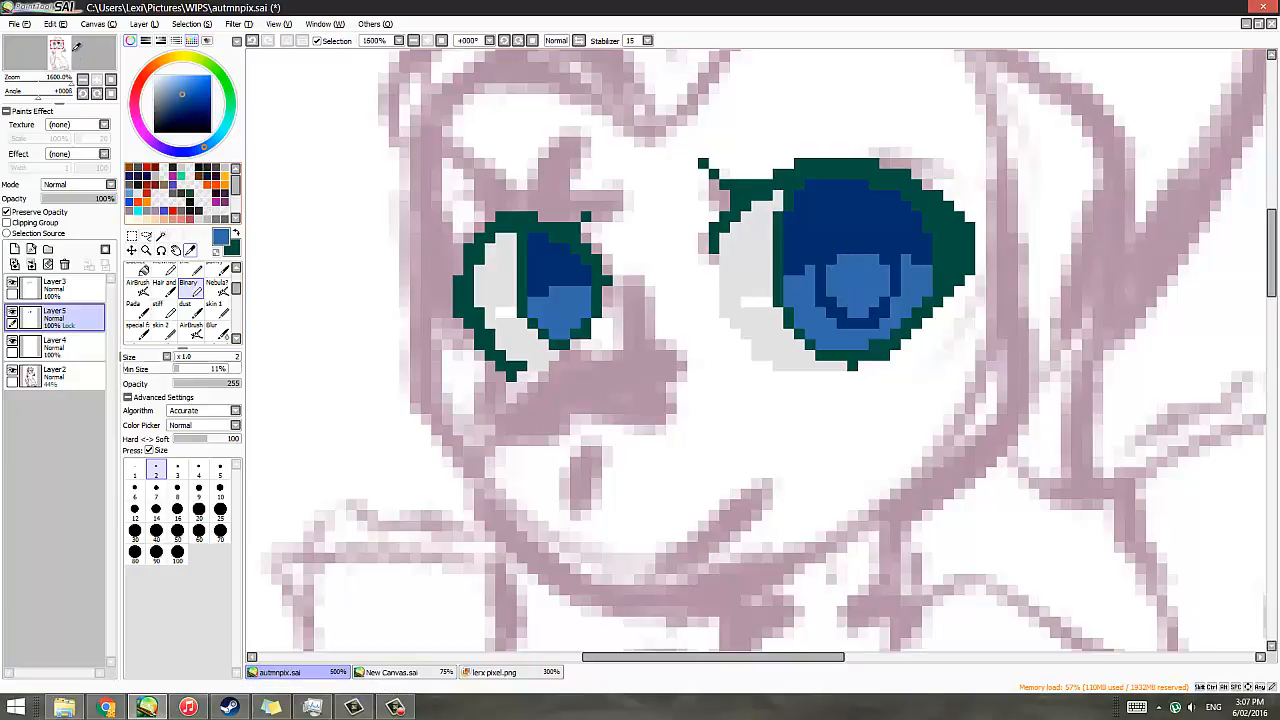
pyautogui.click(852, 228)
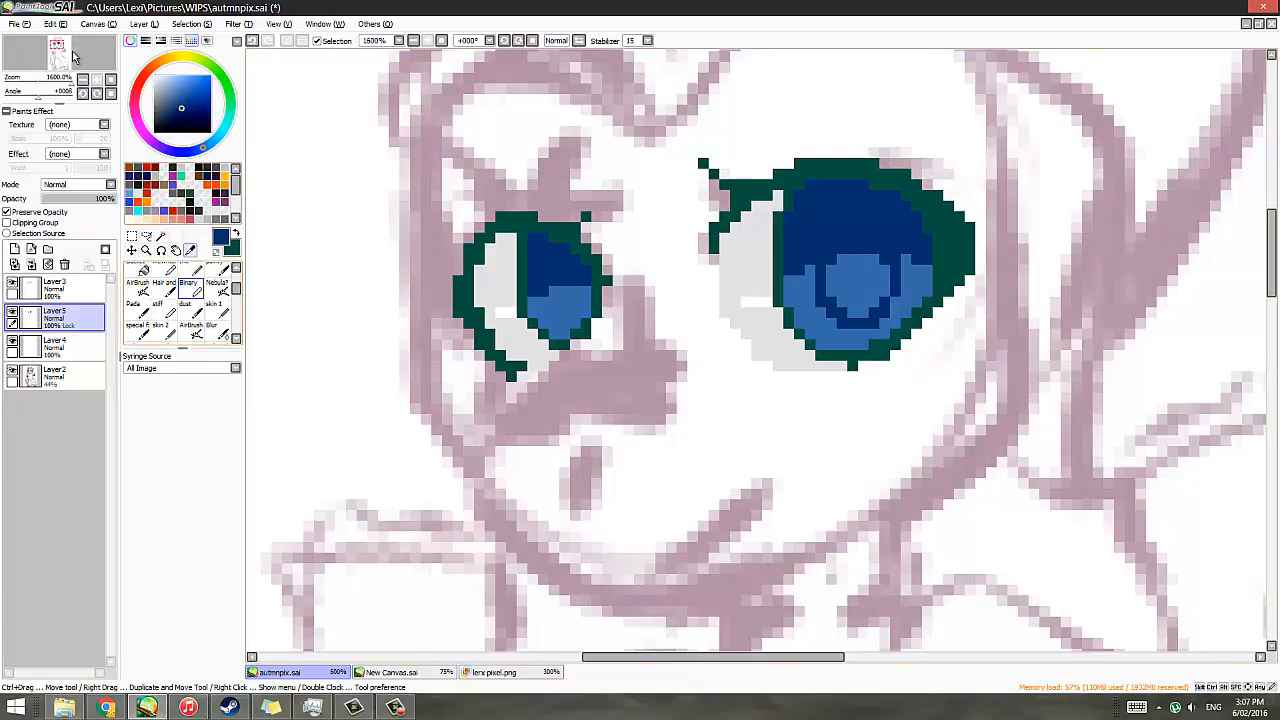
pyautogui.click(236, 268)
pyautogui.click(191, 309)
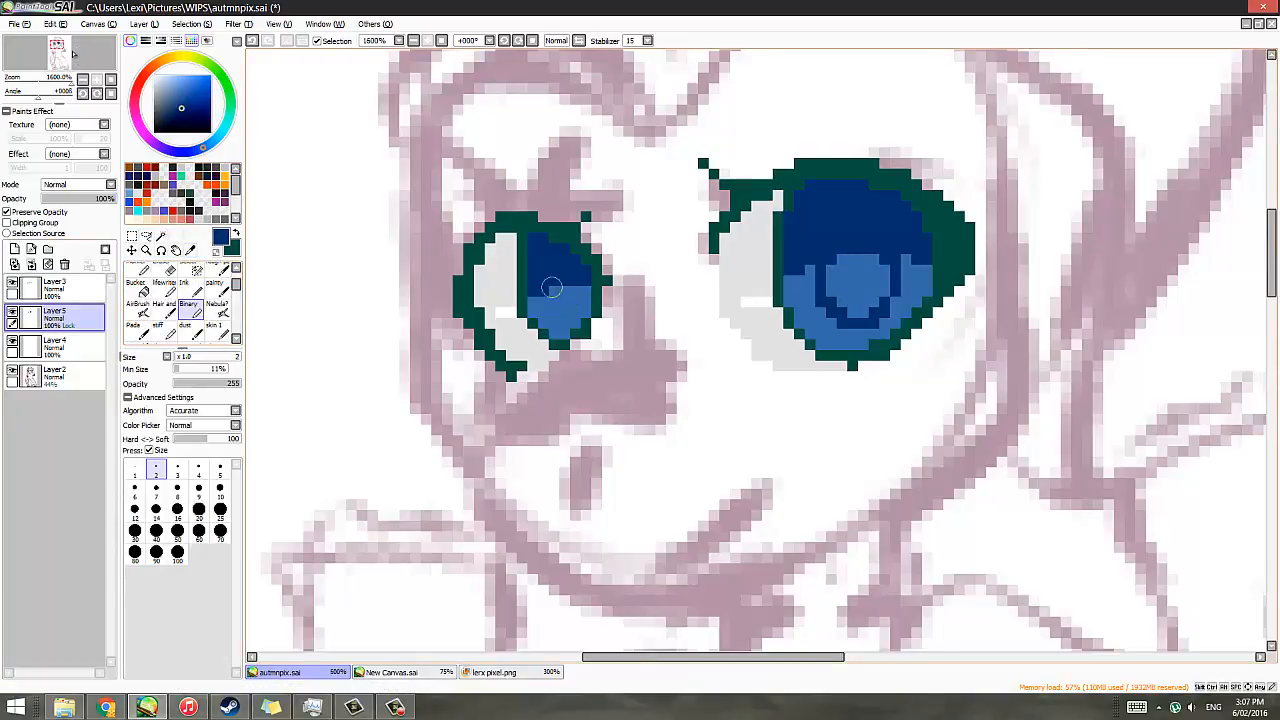
pyautogui.moveTo(551, 288)
pyautogui.mouseDown()
pyautogui.moveTo(560, 322)
pyautogui.moveTo(585, 285)
pyautogui.mouseUp()
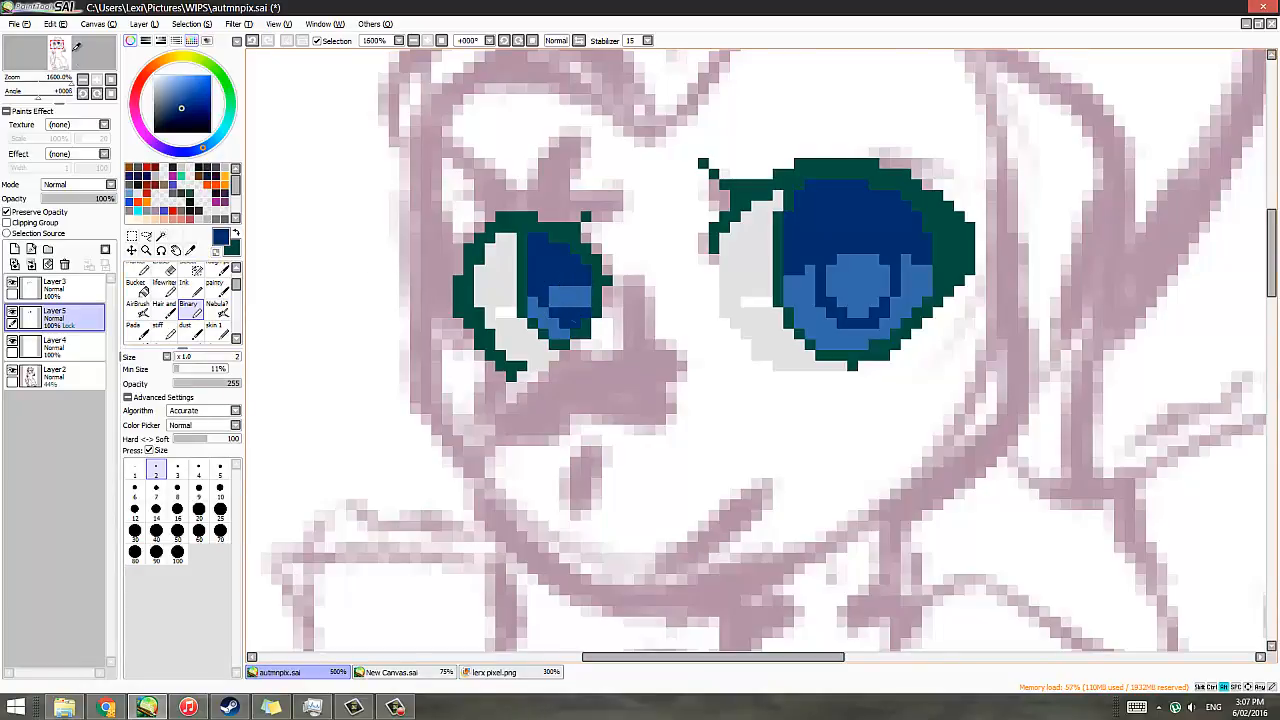
# - Sample the medium blue, reshape the smaller eye's pupil interior, and add a small spot in the upper left of both irises
pyautogui.keyDown('alt'); pyautogui.click(565, 301); pyautogui.keyUp('alt')
pyautogui.moveTo(558, 313); pyautogui.dragTo(562, 308)
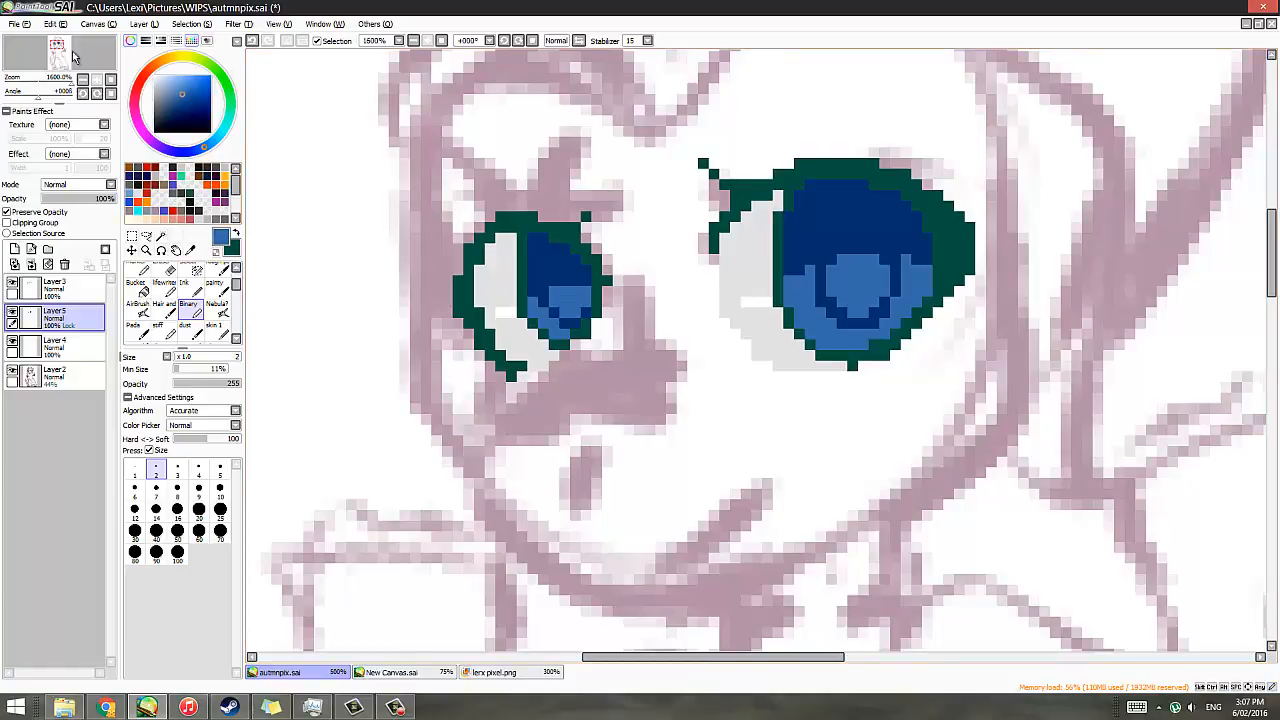
pyautogui.click(538, 248)
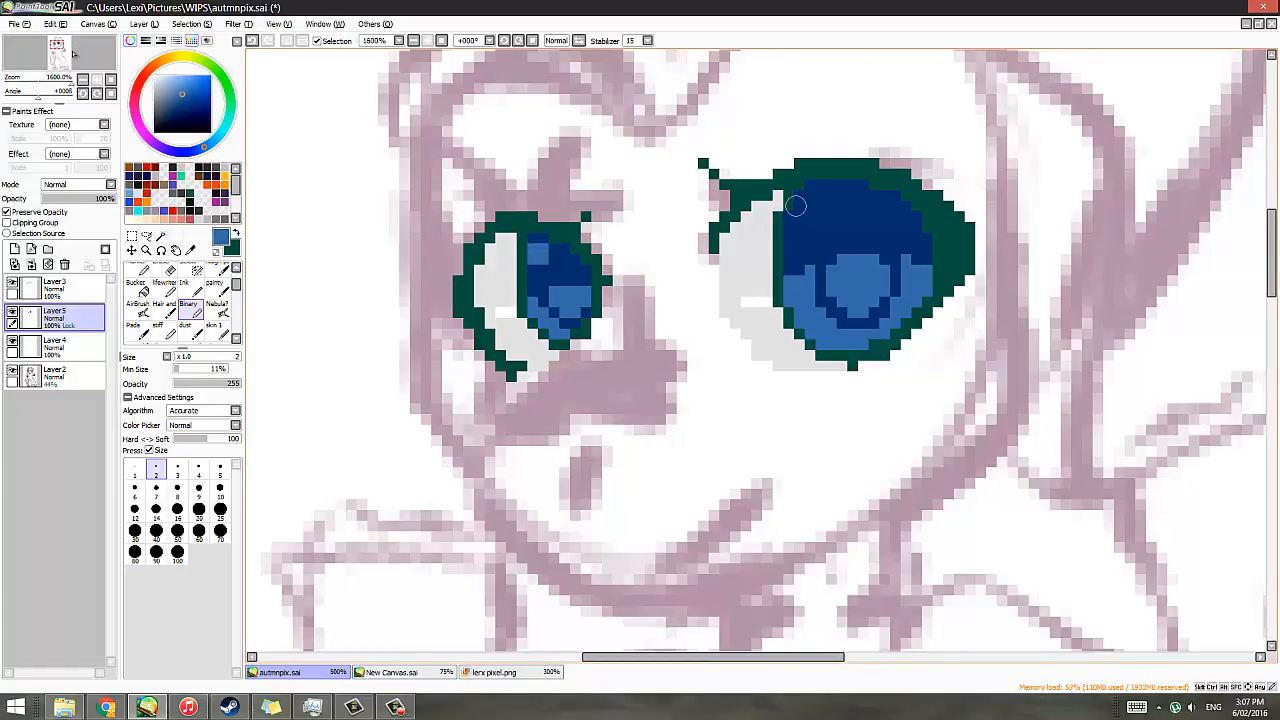
pyautogui.moveTo(800, 222); pyautogui.dragTo(795, 208)
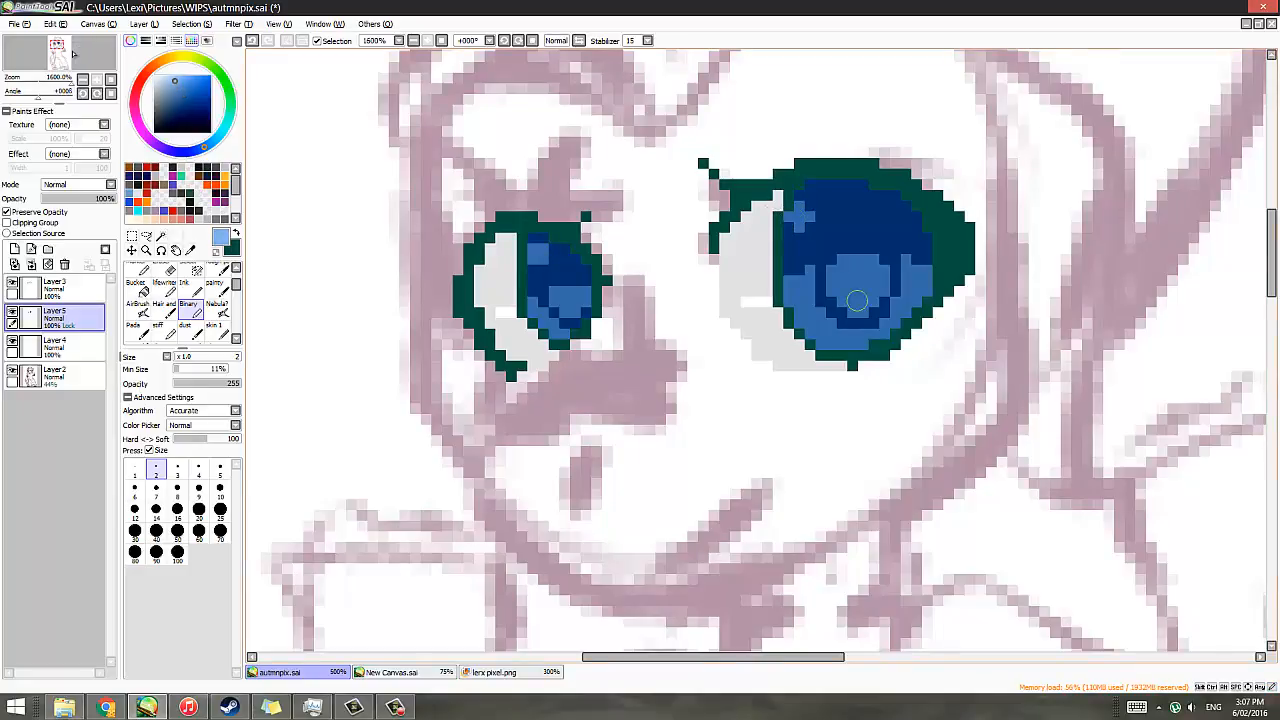
# - Paint light blue highlights along the lower edges of both irises, inside the pupils, and on the larger iris's right side and upper-left spot
pyautogui.moveTo(909, 285); pyautogui.dragTo(924, 294)
pyautogui.moveTo(790, 297)
pyautogui.mouseDown()
pyautogui.moveTo(825, 346)
pyautogui.moveTo(855, 347)
pyautogui.mouseUp()
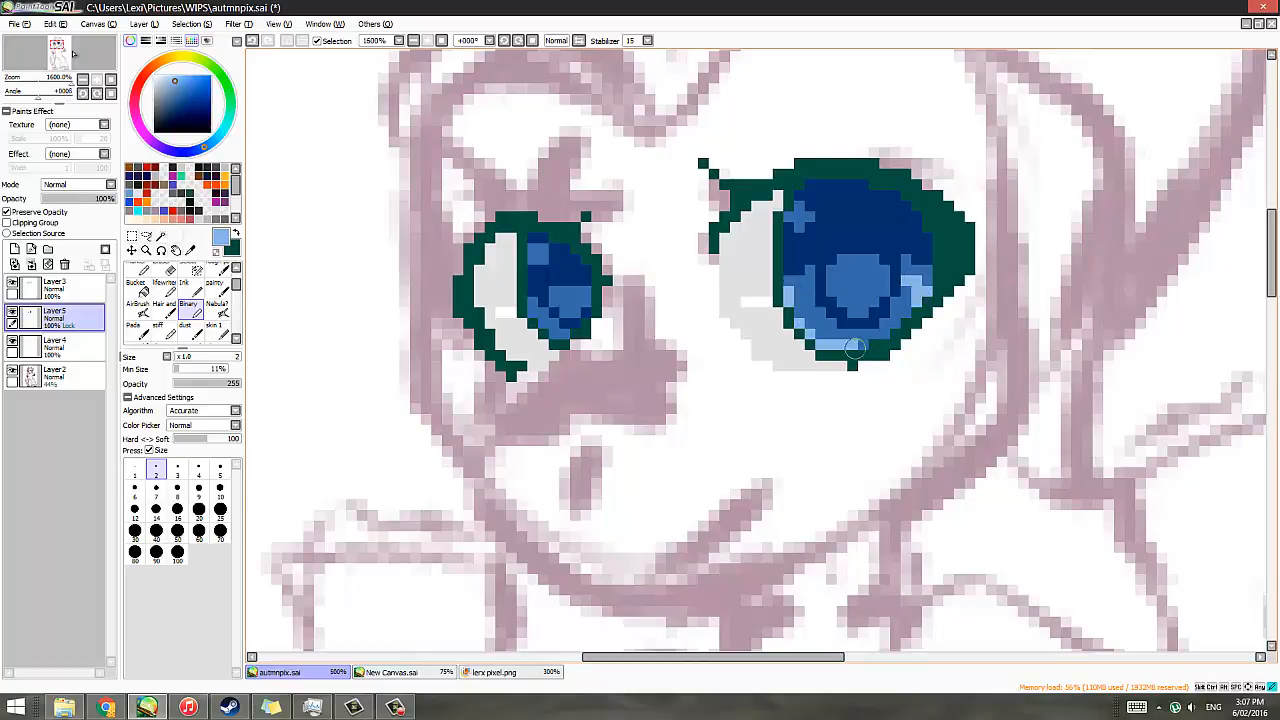
pyautogui.moveTo(526, 305); pyautogui.dragTo(557, 344)
pyautogui.click(799, 206)
pyautogui.click(858, 312)
pyautogui.click(565, 314)
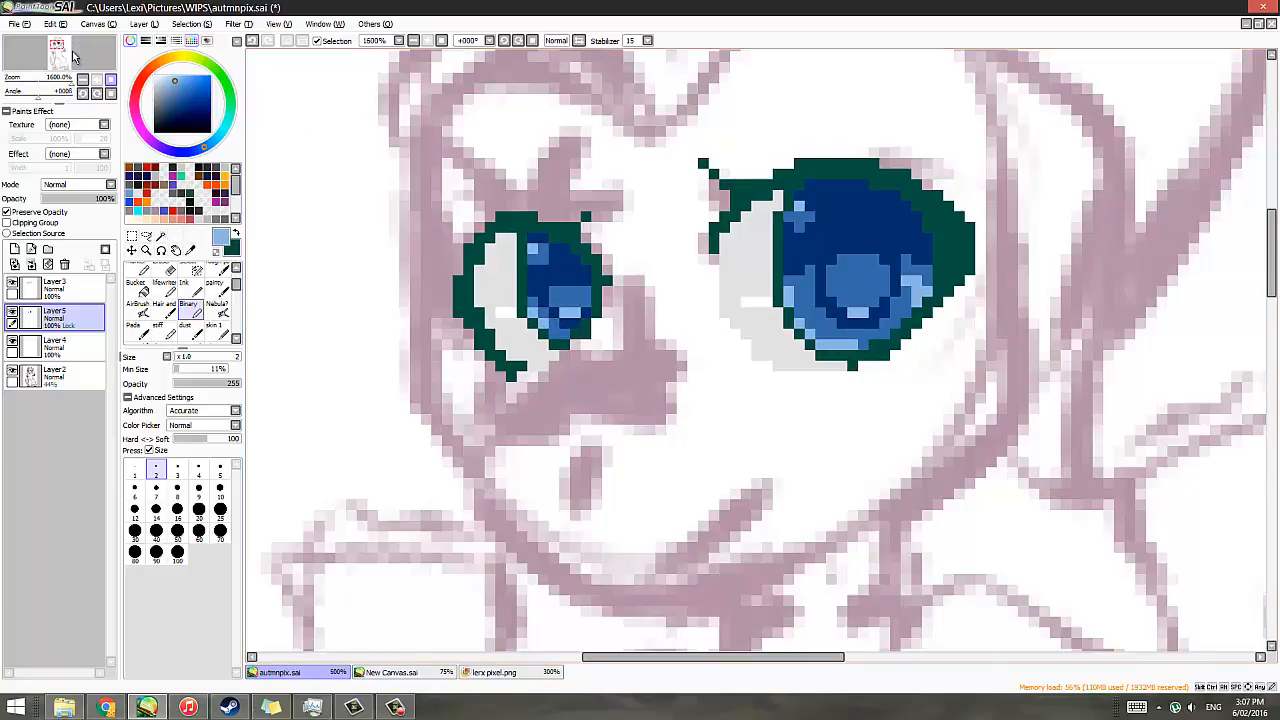
# - Zoom out to 300% to check the coloured eyes against the whole character
pyautogui.click(111, 79)
pyautogui.click(97, 79)
pyautogui.click(97, 79)
pyautogui.click(97, 79)
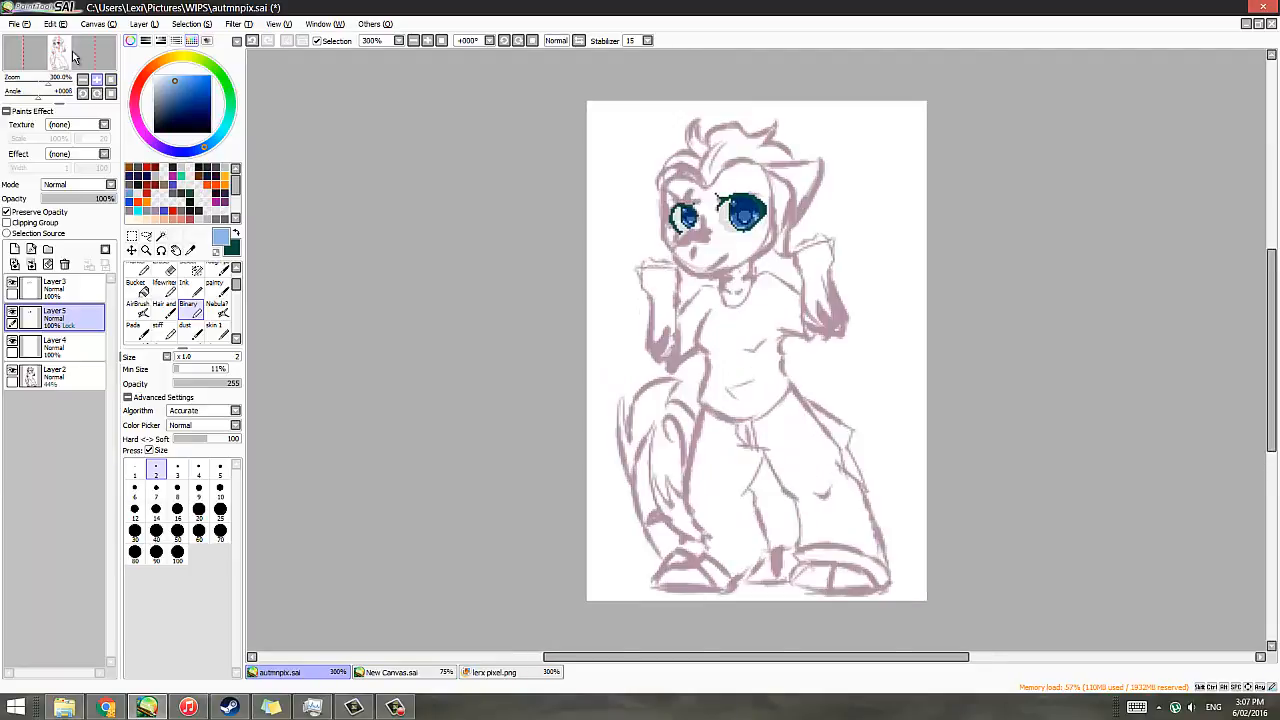
# - Compare the coloured eyes with the finished character in lerx pixel.png
pyautogui.click(97, 79)
pyautogui.moveTo(61, 50); pyautogui.dragTo(61, 48)
pyautogui.scroll(3, 72, 57)
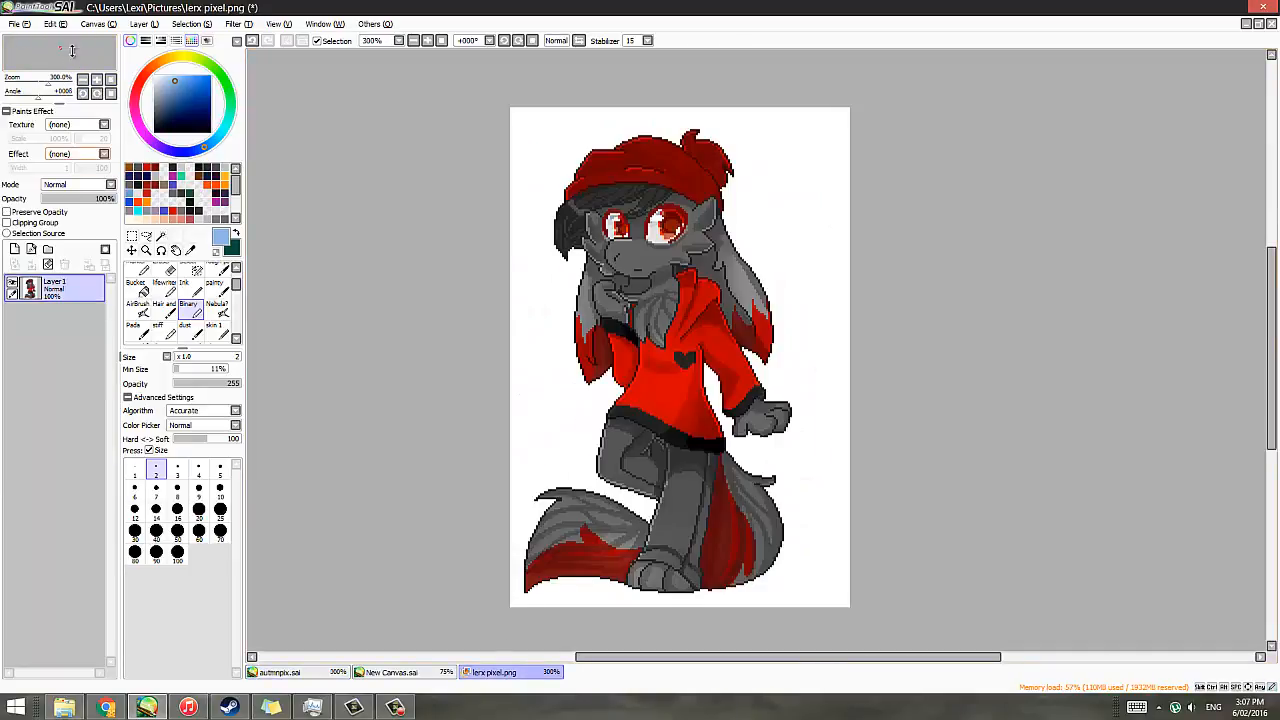
pyautogui.moveTo(48, 82); pyautogui.dragTo(63, 48)
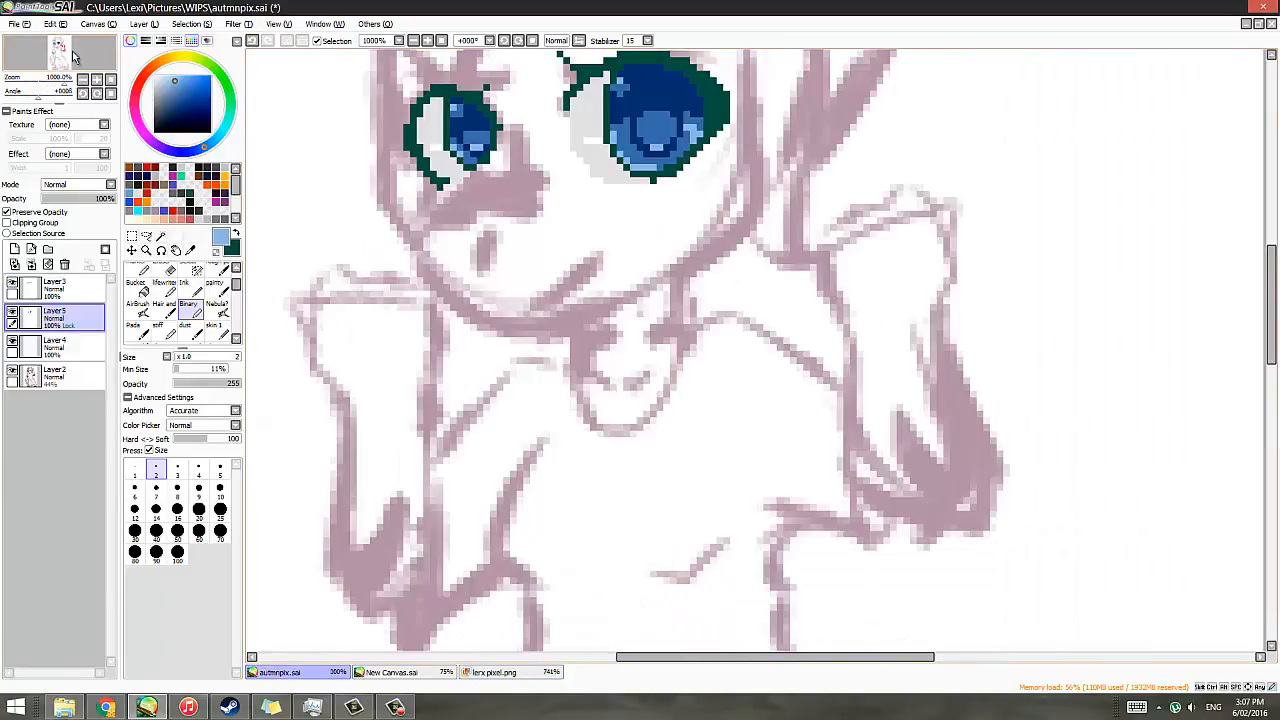
# - Add a new layer clipped to the eye colour layer in autmnpix.sai and set its blending mode to Overlay
pyautogui.moveTo(72, 57); pyautogui.dragTo(75, 47)
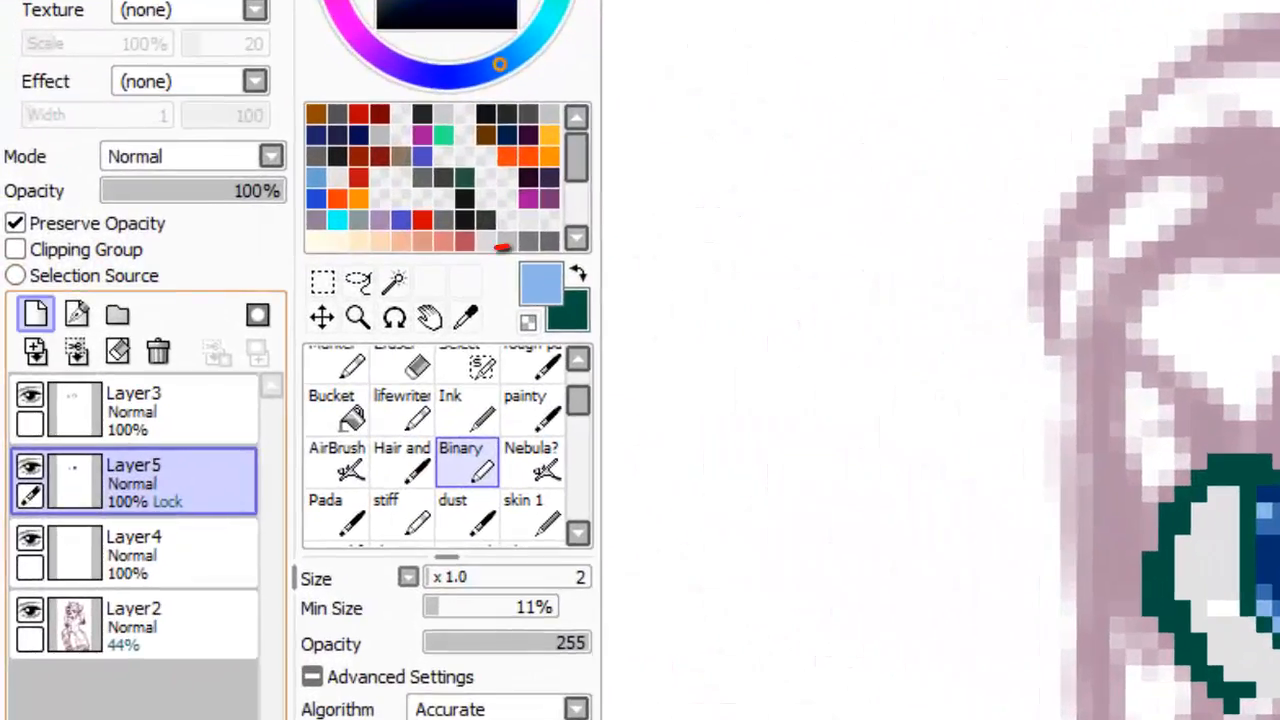
pyautogui.click(14, 249)
pyautogui.click(271, 156)
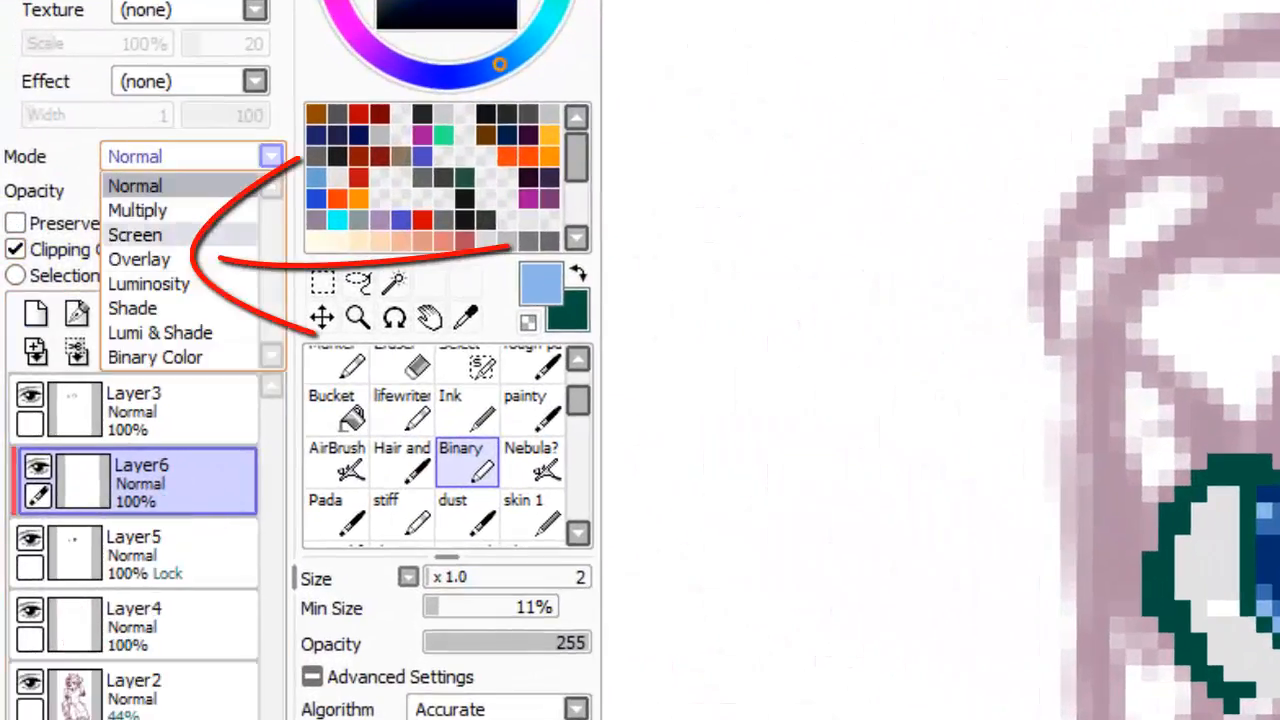
pyautogui.click(139, 259)
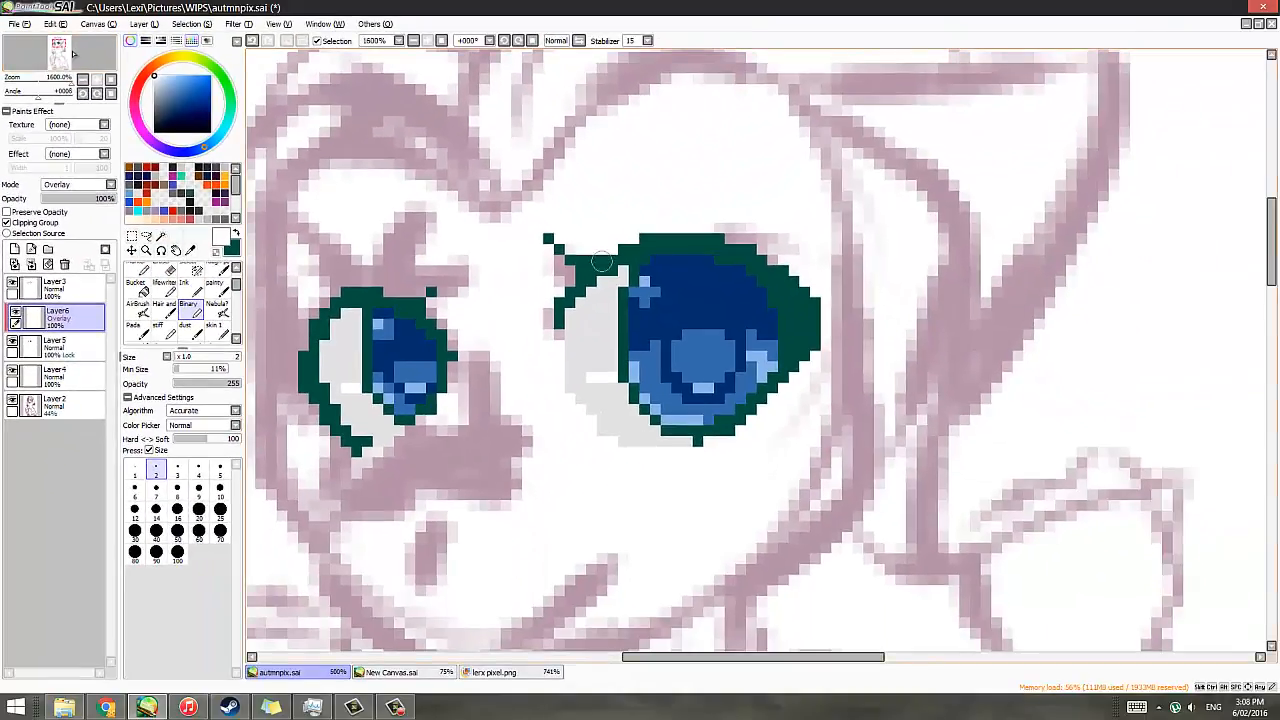
# - Paint white highlights around the edges of both irises on the Overlay layer
pyautogui.moveTo(652, 259)
pyautogui.mouseDown()
pyautogui.moveTo(746, 276)
pyautogui.moveTo(774, 314)
pyautogui.moveTo(774, 354)
pyautogui.moveTo(729, 410)
pyautogui.mouseUp()
pyautogui.moveTo(712, 418)
pyautogui.mouseDown()
pyautogui.moveTo(644, 413)
pyautogui.moveTo(659, 411)
pyautogui.moveTo(632, 377)
pyautogui.moveTo(648, 268)
pyautogui.mouseUp()
pyautogui.moveTo(390, 318)
pyautogui.mouseDown()
pyautogui.moveTo(380, 312)
pyautogui.moveTo(422, 337)
pyautogui.moveTo(432, 372)
pyautogui.moveTo(405, 412)
pyautogui.moveTo(370, 360)
pyautogui.moveTo(377, 322)
pyautogui.moveTo(372, 366)
pyautogui.moveTo(353, 349)
pyautogui.mouseUp()
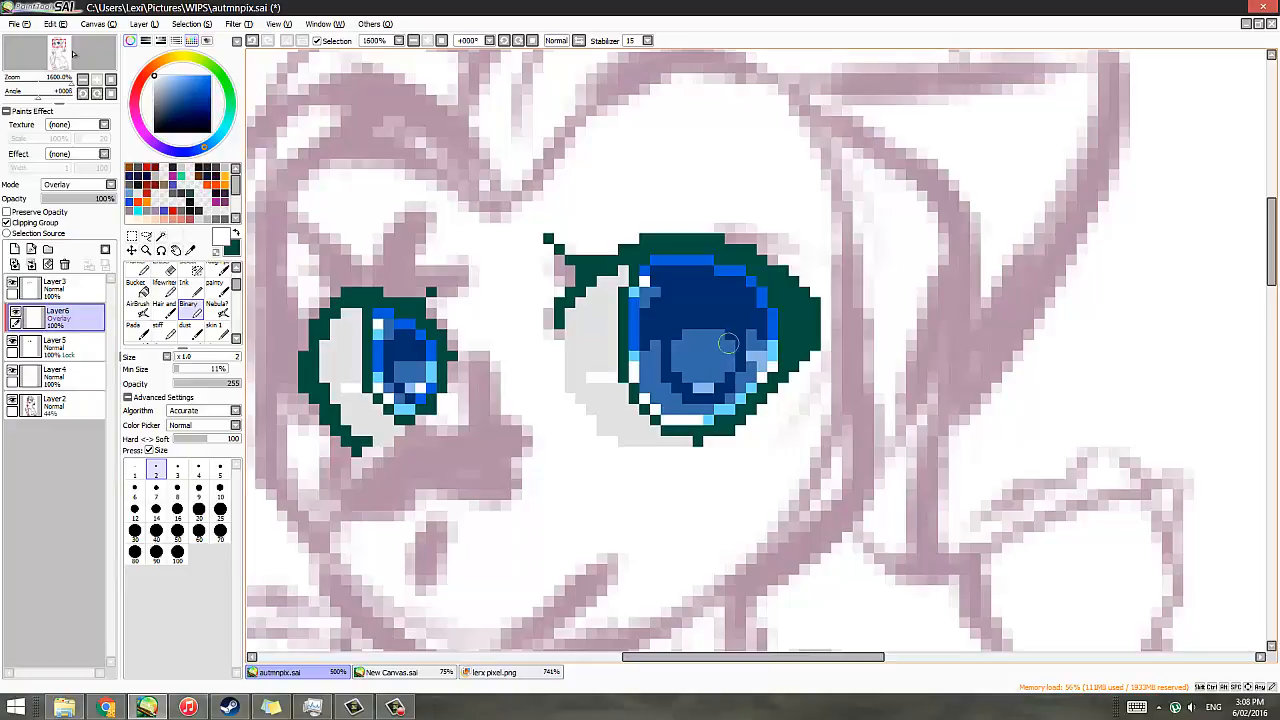
# - Paint white Overlay highlights along the larger pupil's lower-right edge and dot small spots inside both irises
pyautogui.moveTo(727, 343)
pyautogui.mouseDown()
pyautogui.moveTo(733, 372)
pyautogui.moveTo(691, 387)
pyautogui.mouseUp()
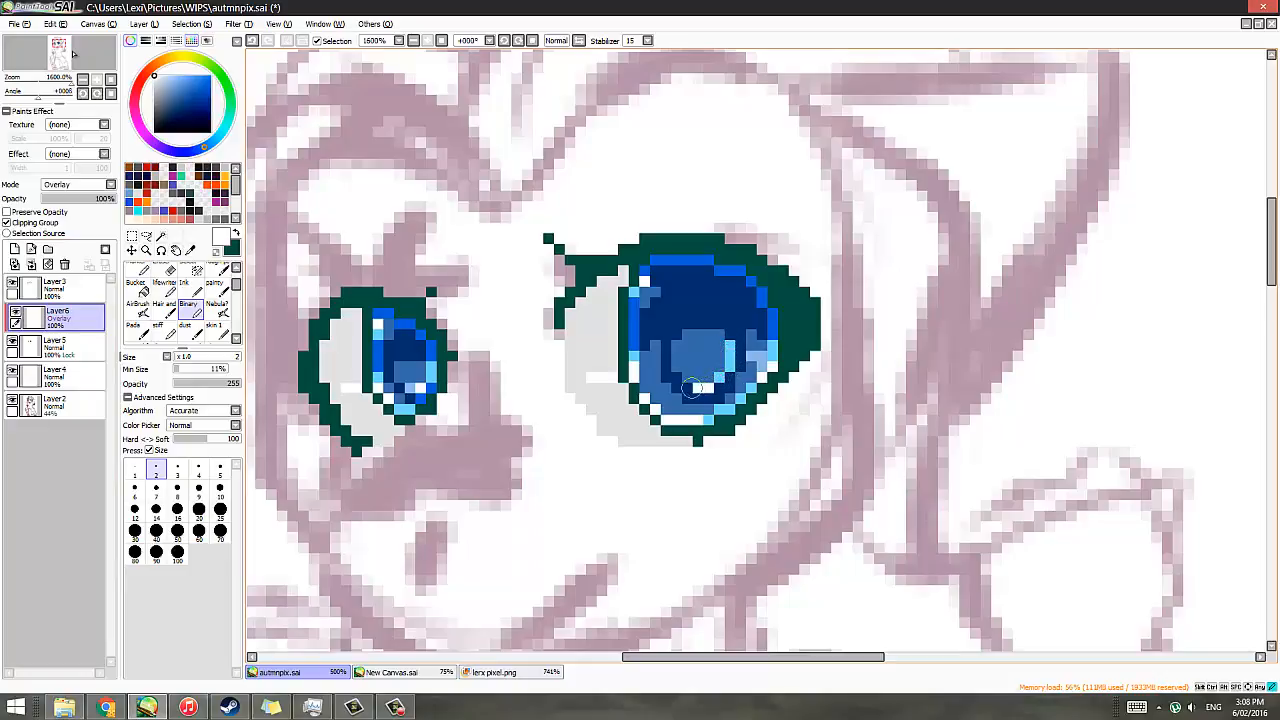
pyautogui.click(655, 291)
pyautogui.click(733, 311)
pyautogui.click(665, 382)
pyautogui.click(395, 344)
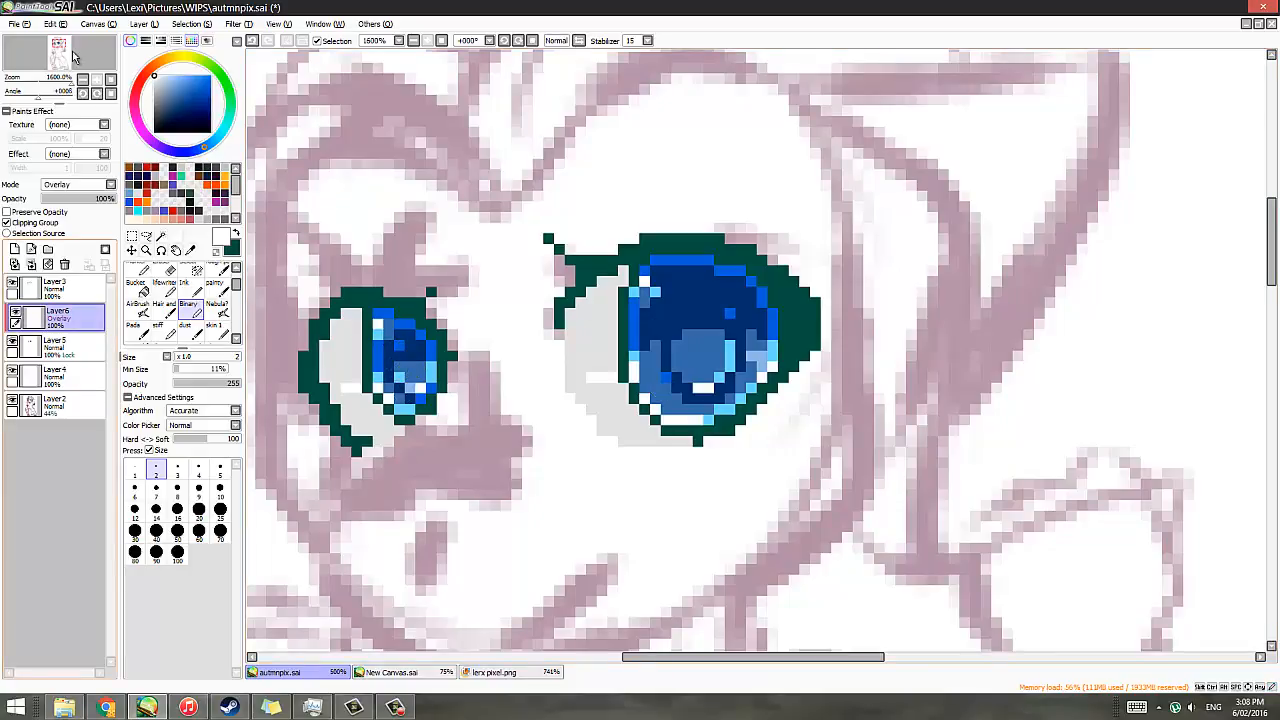
# - Merge the Overlay layer into the eye colour layer and add a new Normal layer clipped above it
pyautogui.click(31, 264)
pyautogui.click(14, 249)
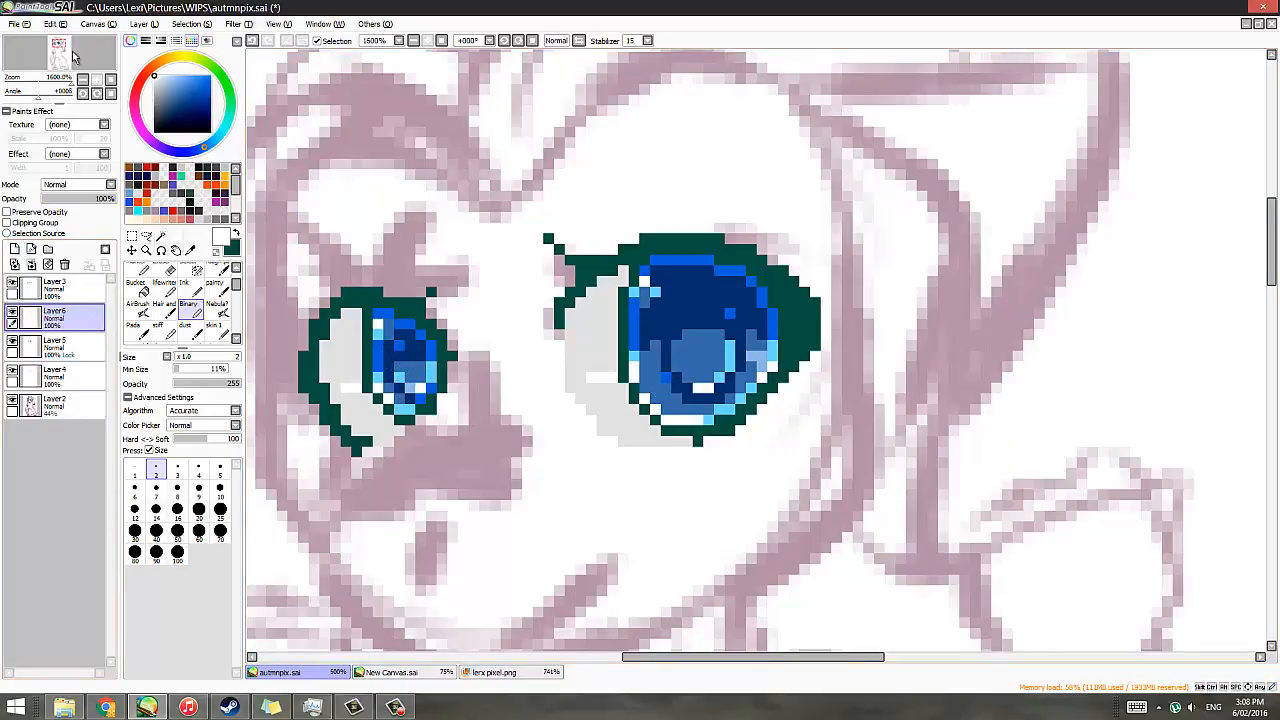
pyautogui.click(27, 223)
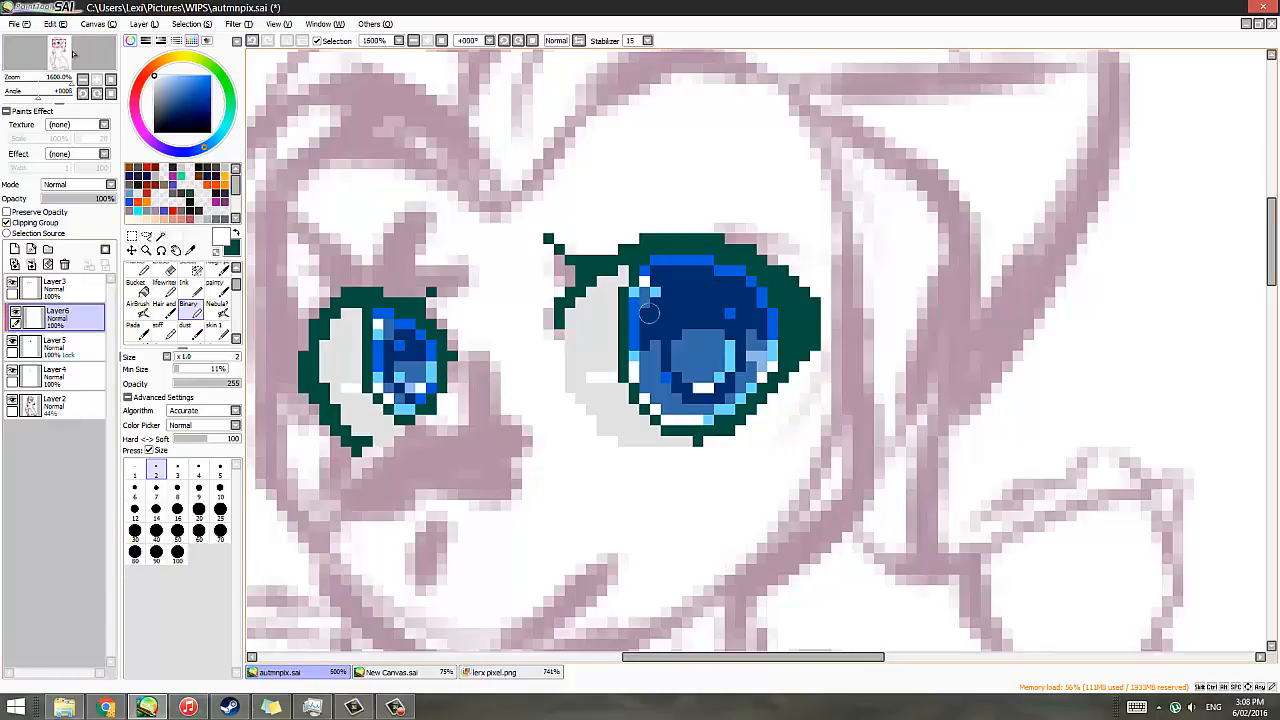
# - Set the brush size to 4 and paint a white sparkle at the lower right of the larger pupil
pyautogui.press(']')
pyautogui.press(']')
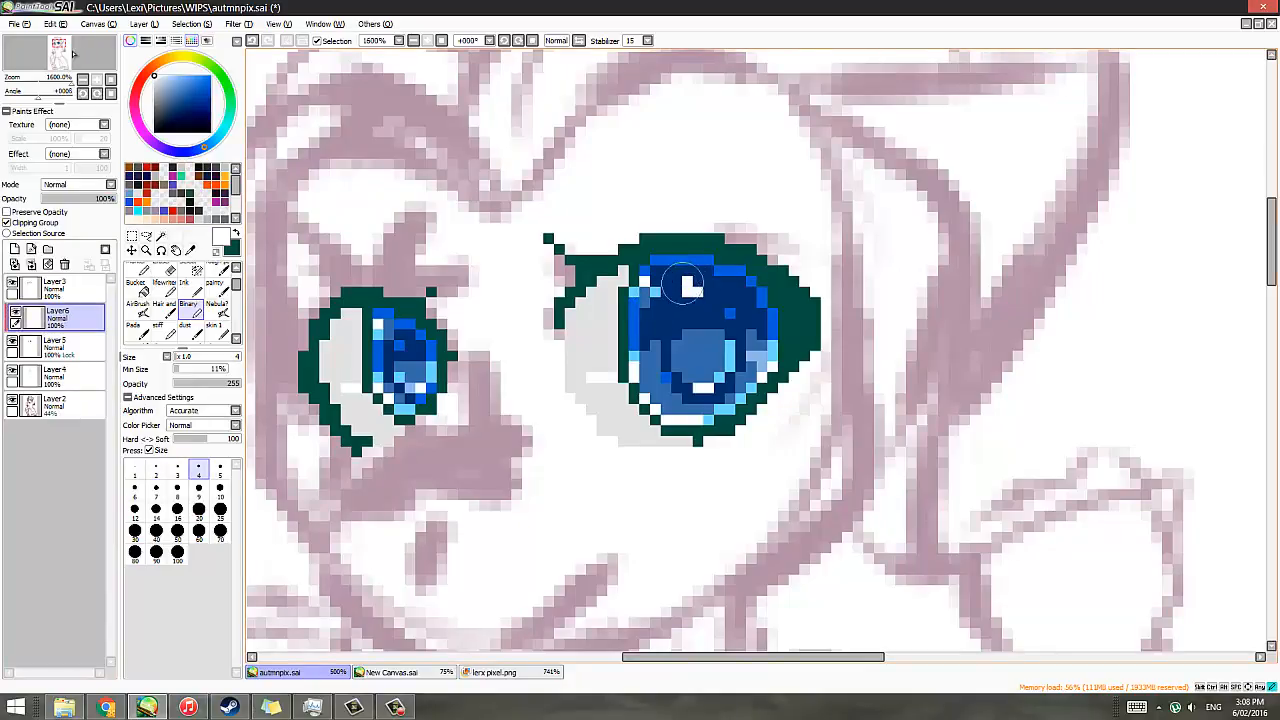
pyautogui.hotkey('ctrl', 'z')
pyautogui.click(718, 388)
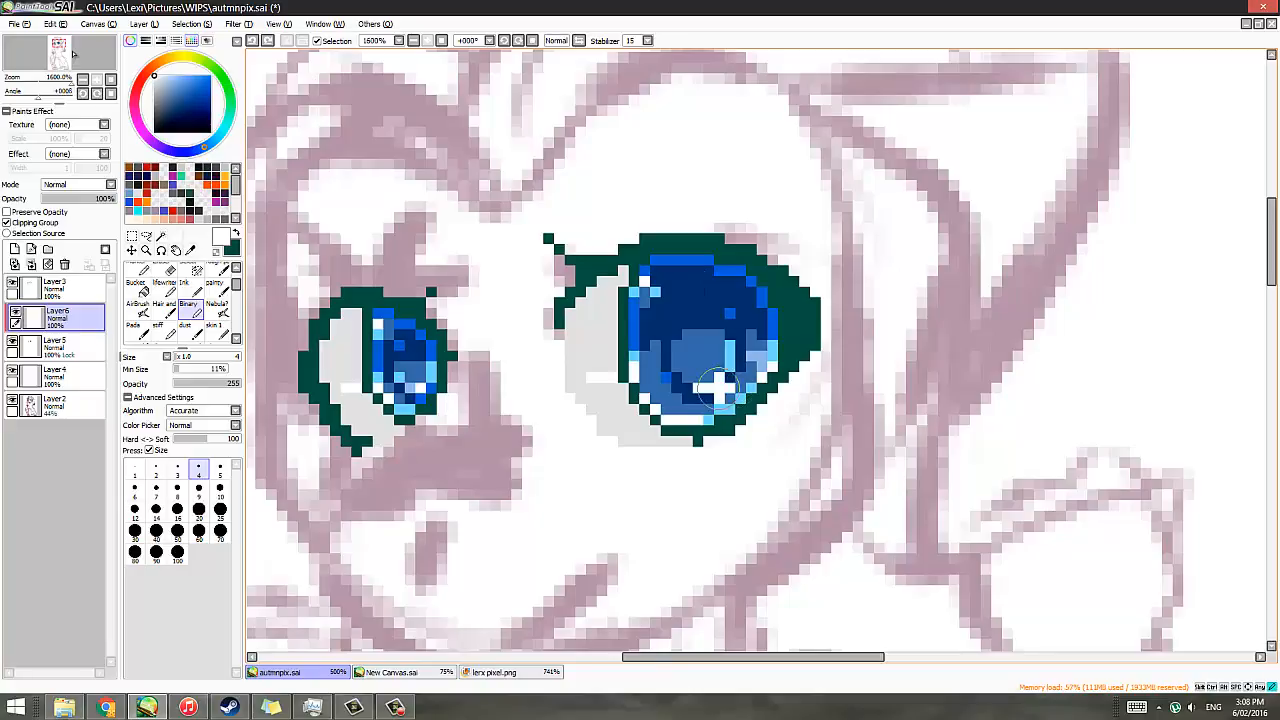
pyautogui.click(665, 322)
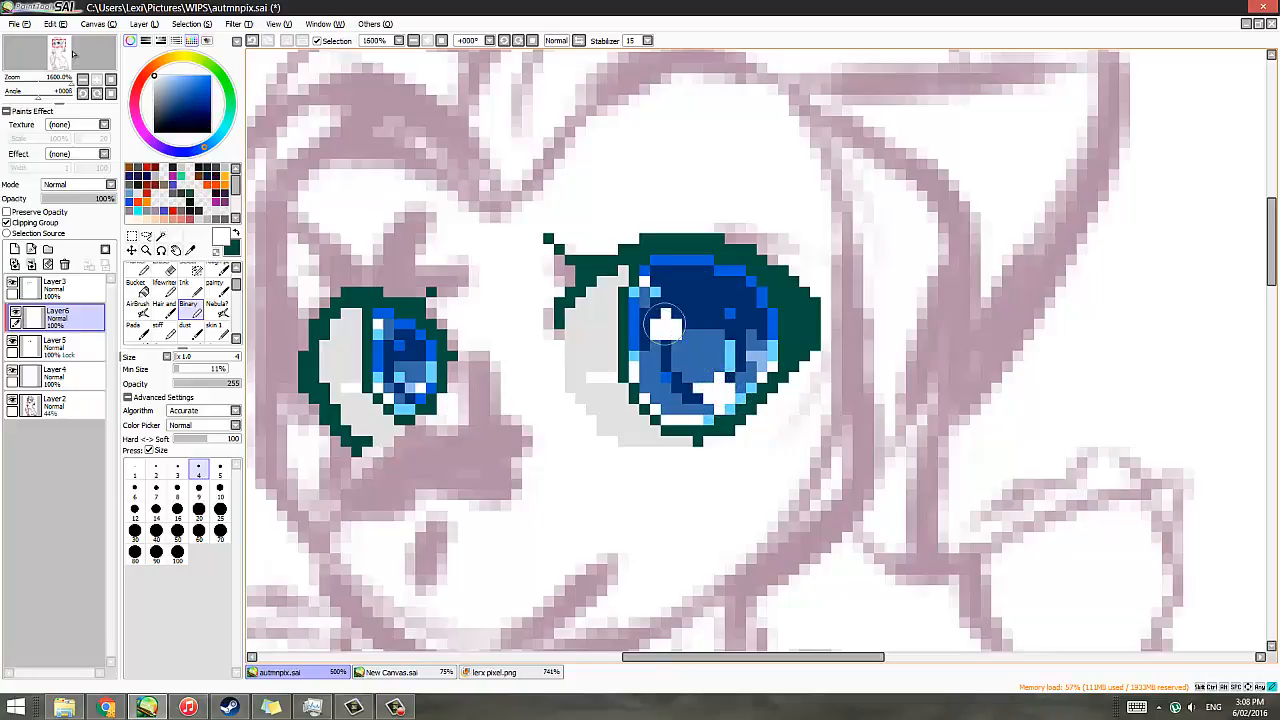
pyautogui.hotkey('ctrl', 'z')
pyautogui.click(656, 329)
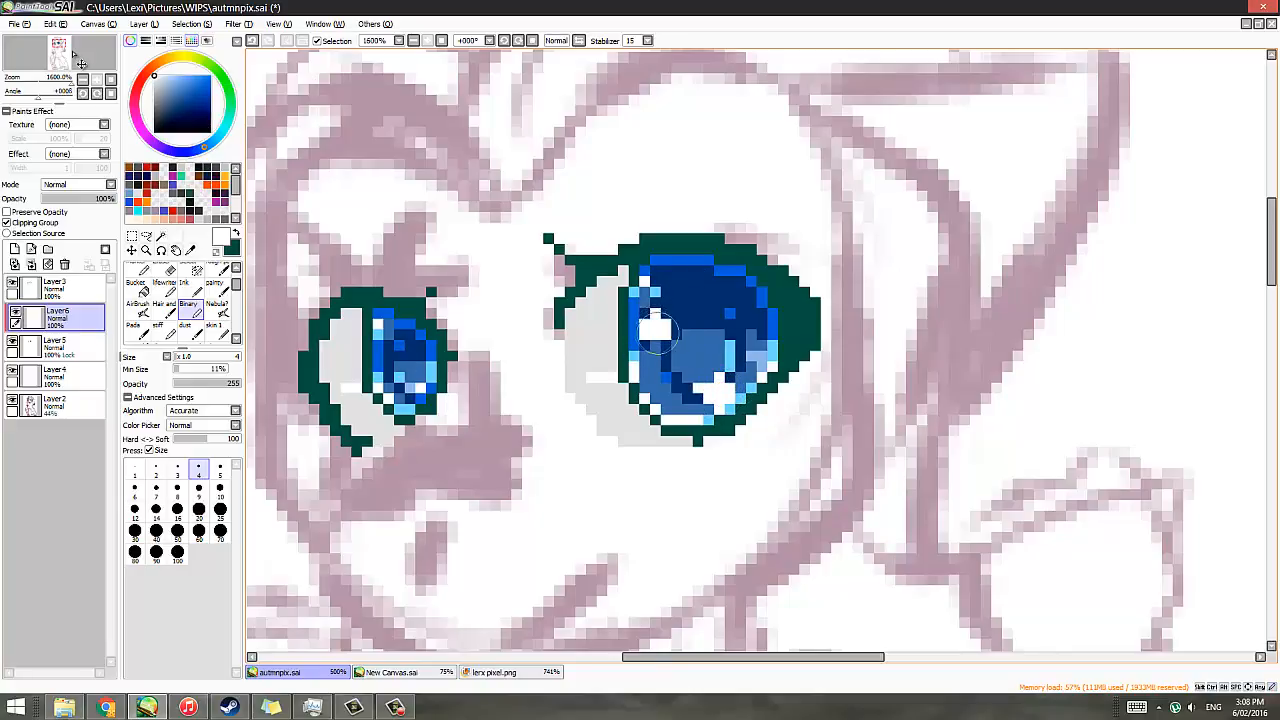
pyautogui.hotkey('ctrl', 'z')
# - Paint a white cross-shaped sparkle at the larger pupil's upper left and add matching white spots in the smaller iris
pyautogui.click(664, 335)
pyautogui.click(665, 346)
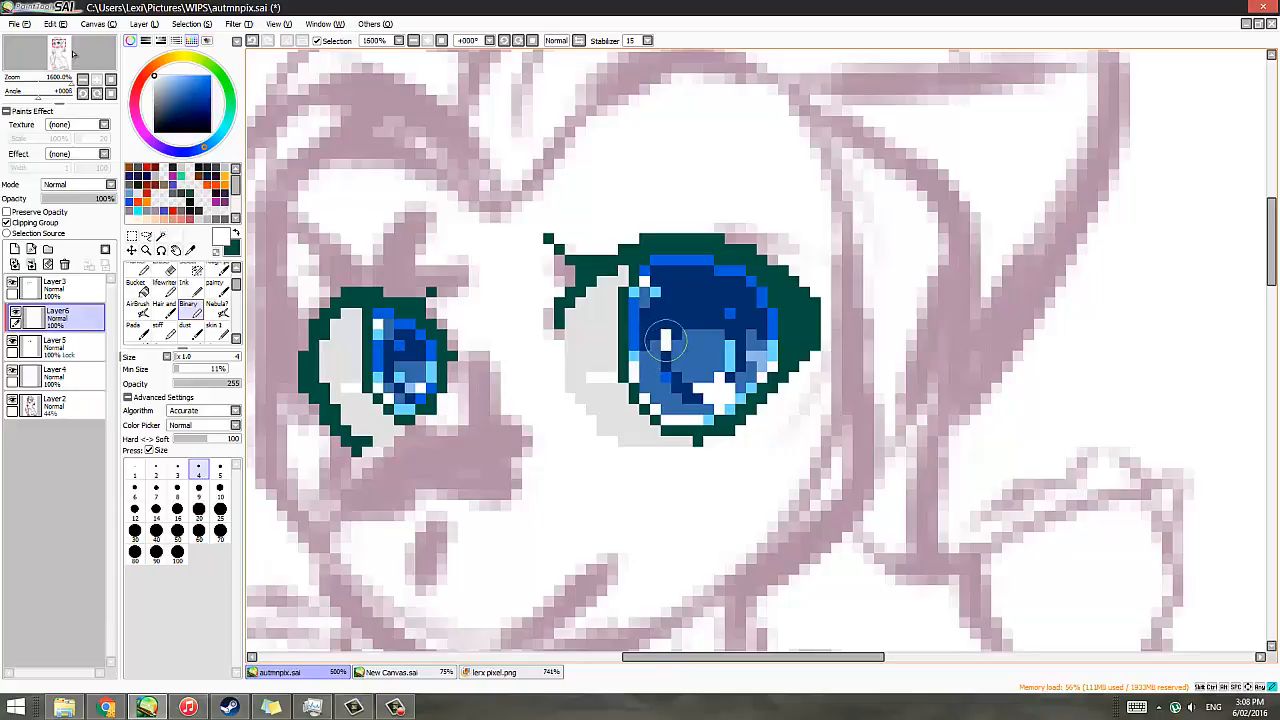
pyautogui.click(654, 344)
pyautogui.click(666, 355)
pyautogui.click(677, 345)
pyautogui.moveTo(389, 336); pyautogui.dragTo(389, 347)
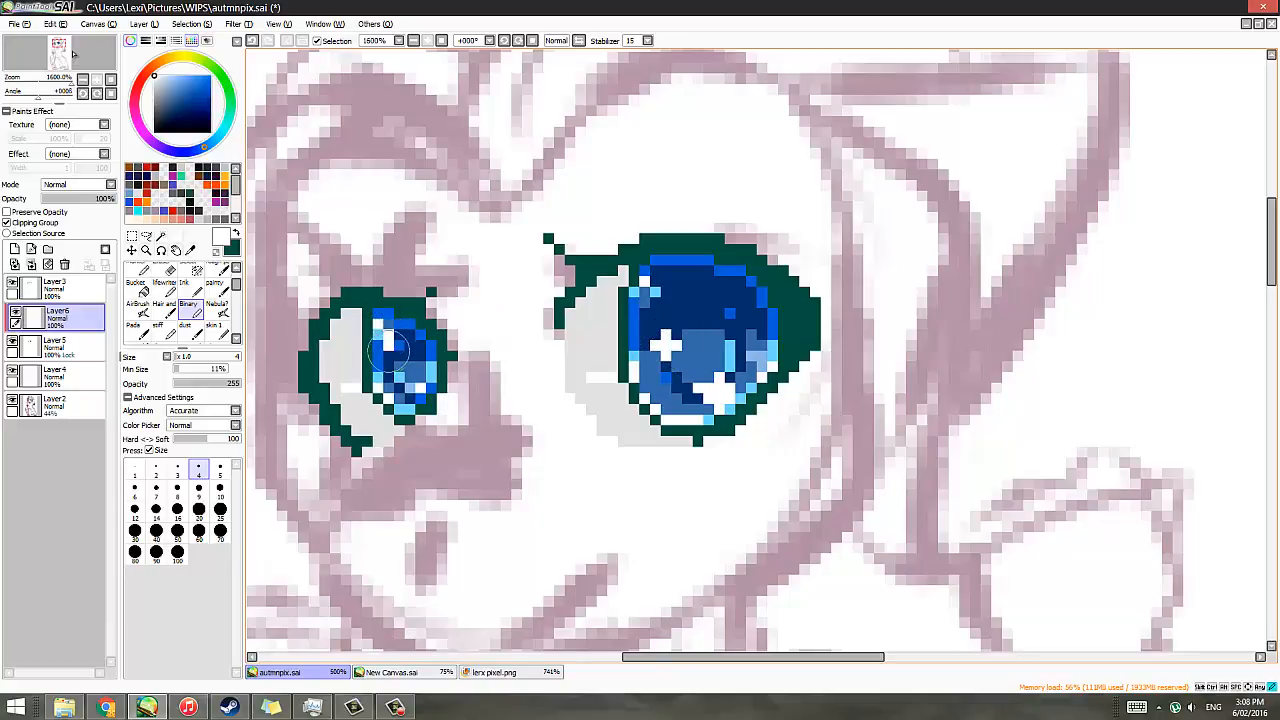
pyautogui.click(421, 398)
# - Merge the sparkle layer into the eye colour layer, and merge the result into Layer4 with the eye whites
pyautogui.click(83, 79)
pyautogui.click(83, 79)
pyautogui.hotkey('ctrl', 'e')
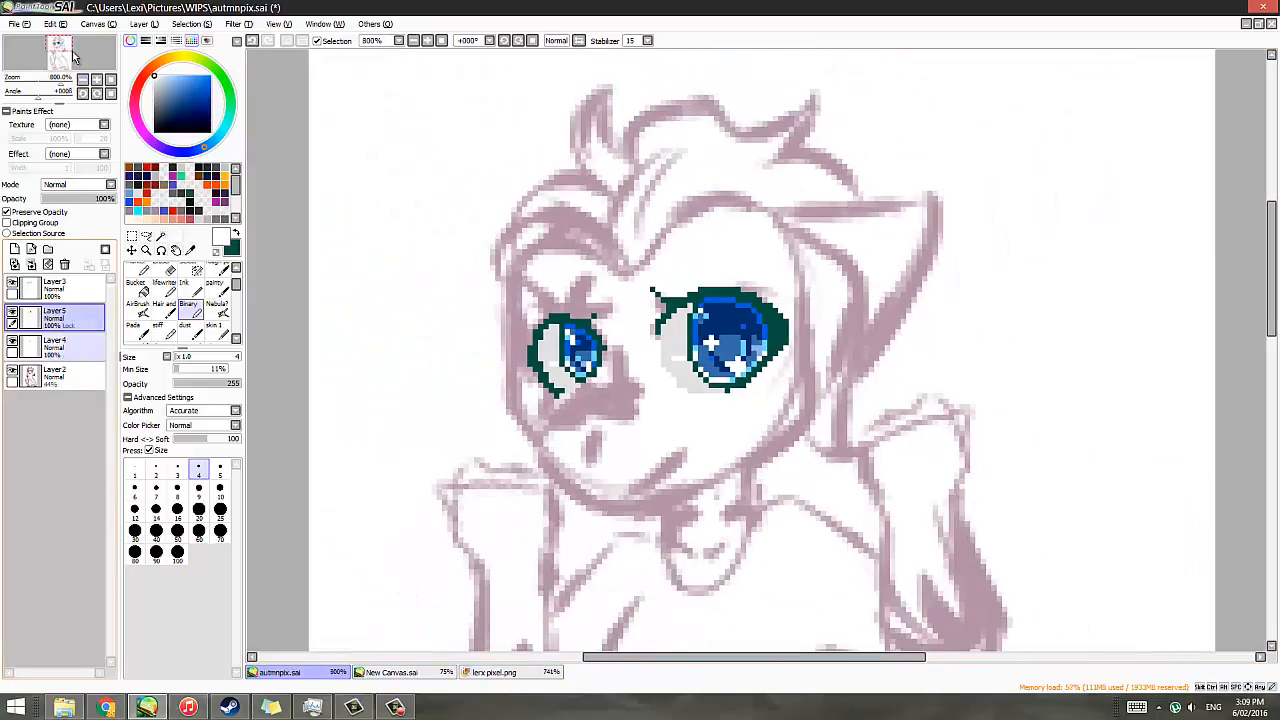
pyautogui.hotkey('ctrl', 'z')
pyautogui.hotkey('ctrl', 'y')
pyautogui.hotkey('ctrl', 'z')
pyautogui.hotkey('ctrl', 'y')
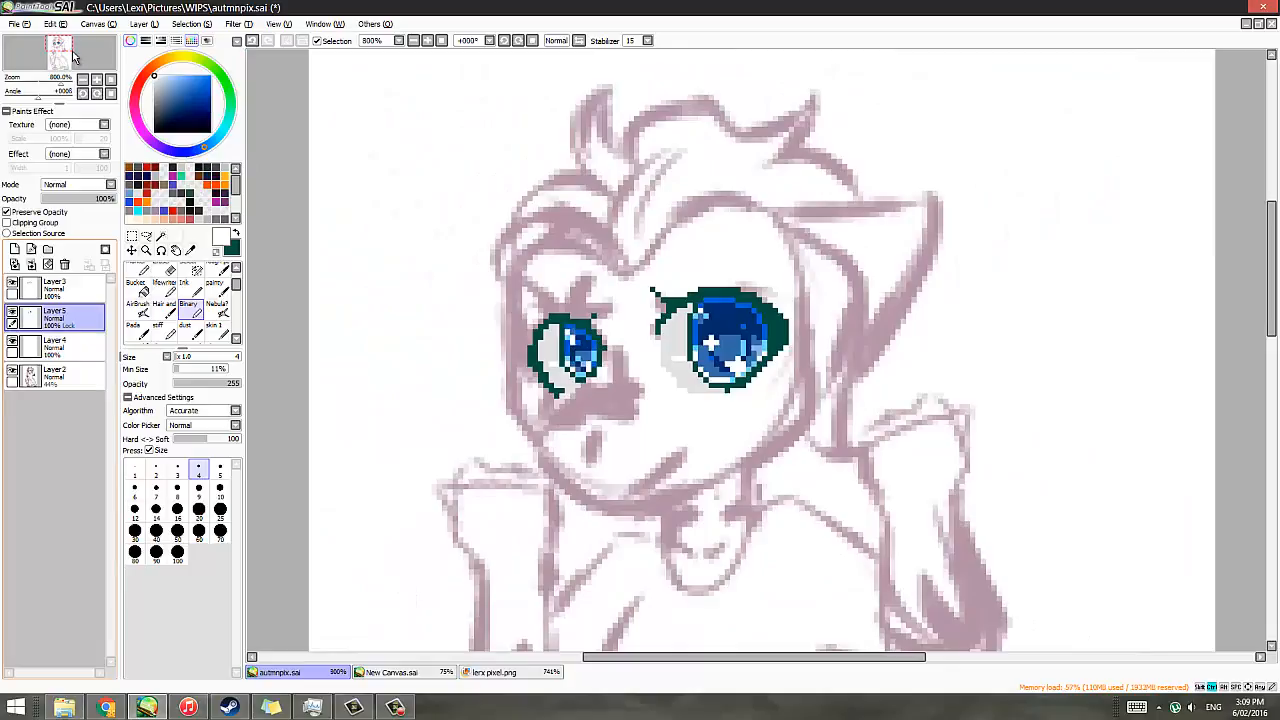
pyautogui.hotkey('ctrl', 'e')
# - Shift the hue of the eye outline on Layer3 by +21 to turn it dark blue
pyautogui.click(70, 288)
pyautogui.click(12, 283)
pyautogui.click(12, 283)
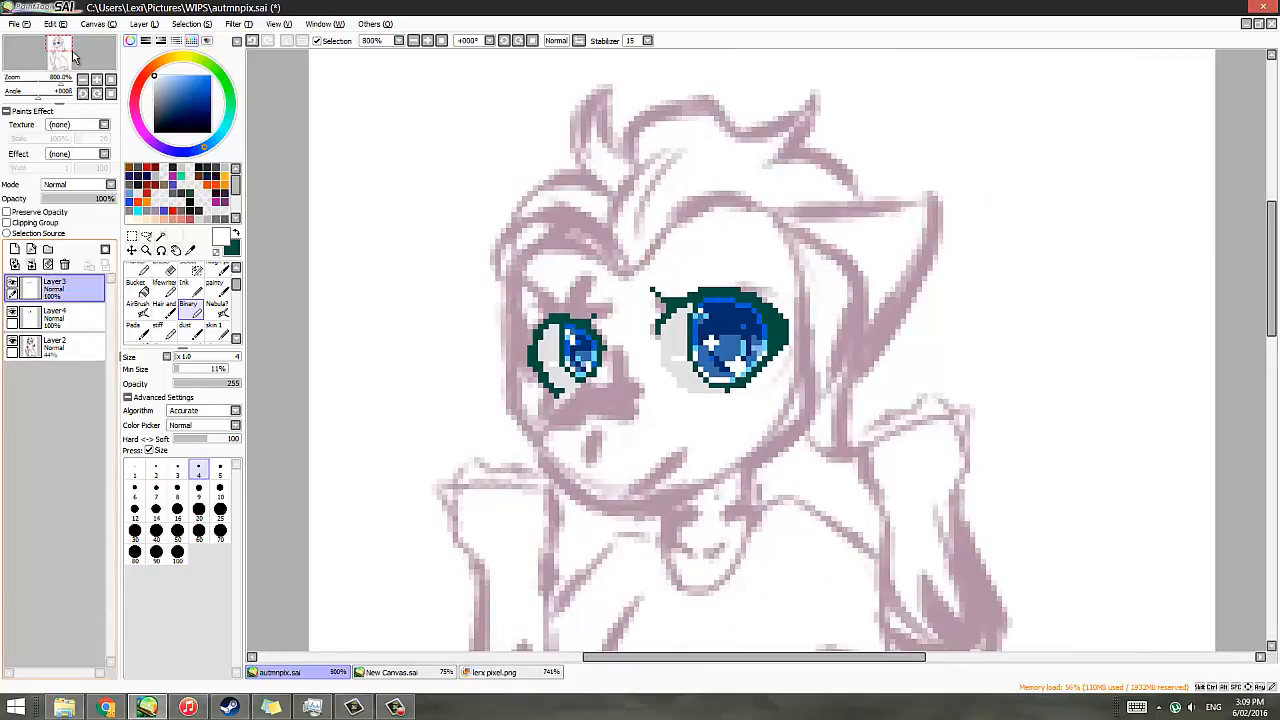
pyautogui.hotkey('ctrl', 'u')
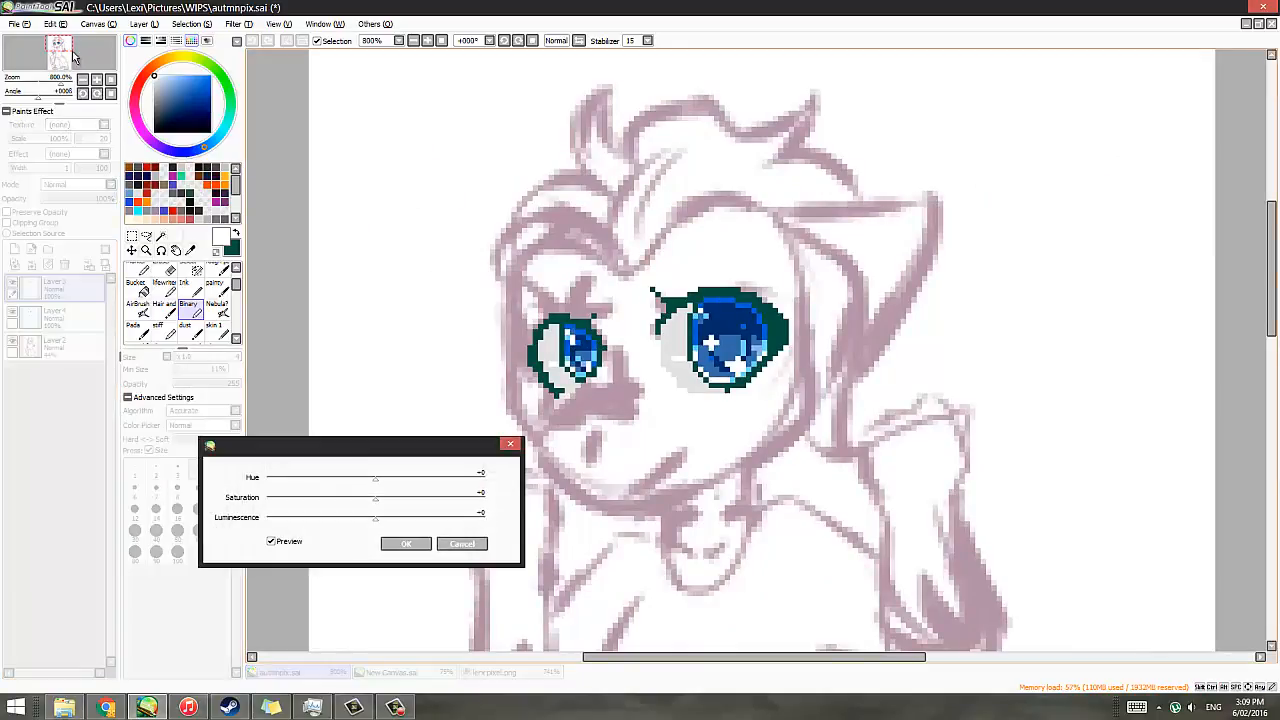
pyautogui.moveTo(376, 478)
pyautogui.mouseDown()
pyautogui.moveTo(424, 478)
pyautogui.moveTo(275, 478)
pyautogui.moveTo(395, 478)
pyautogui.moveTo(384, 478)
pyautogui.mouseUp()
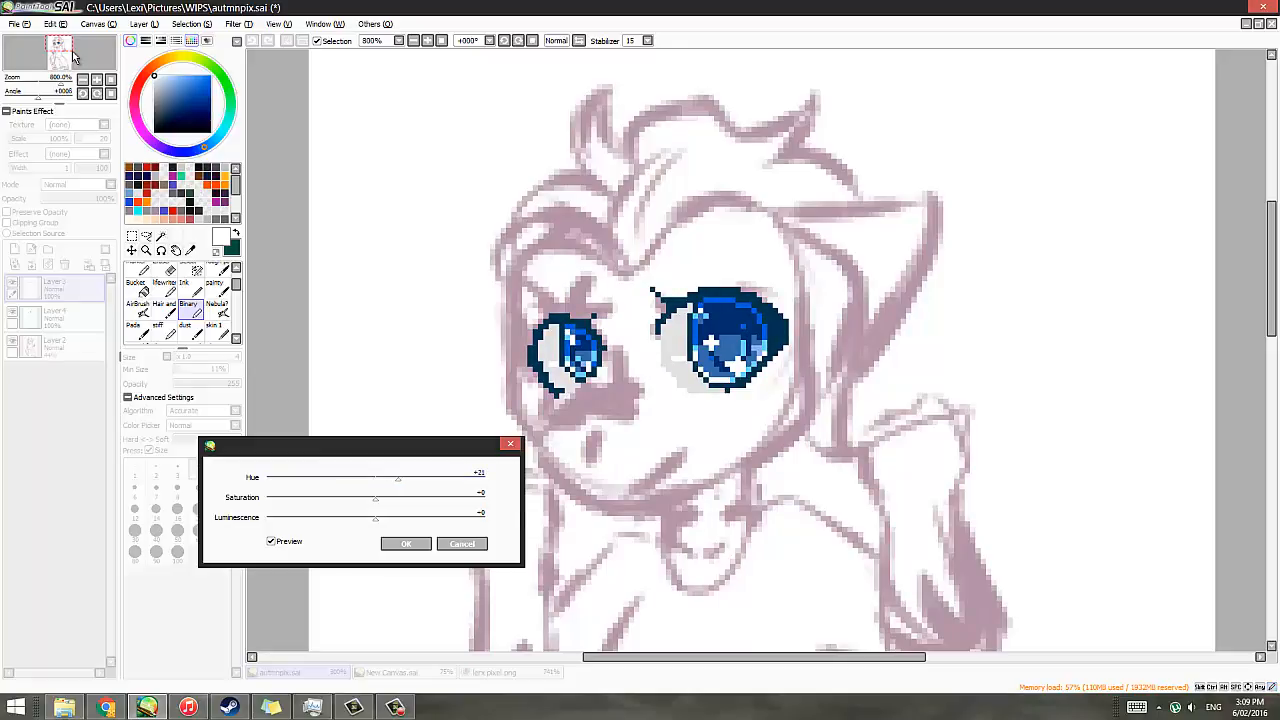
pyautogui.click(406, 543)
# - Merge the eye outline into the layer below and rename the combined layer "eyes"
pyautogui.scroll(-5, 72, 55)
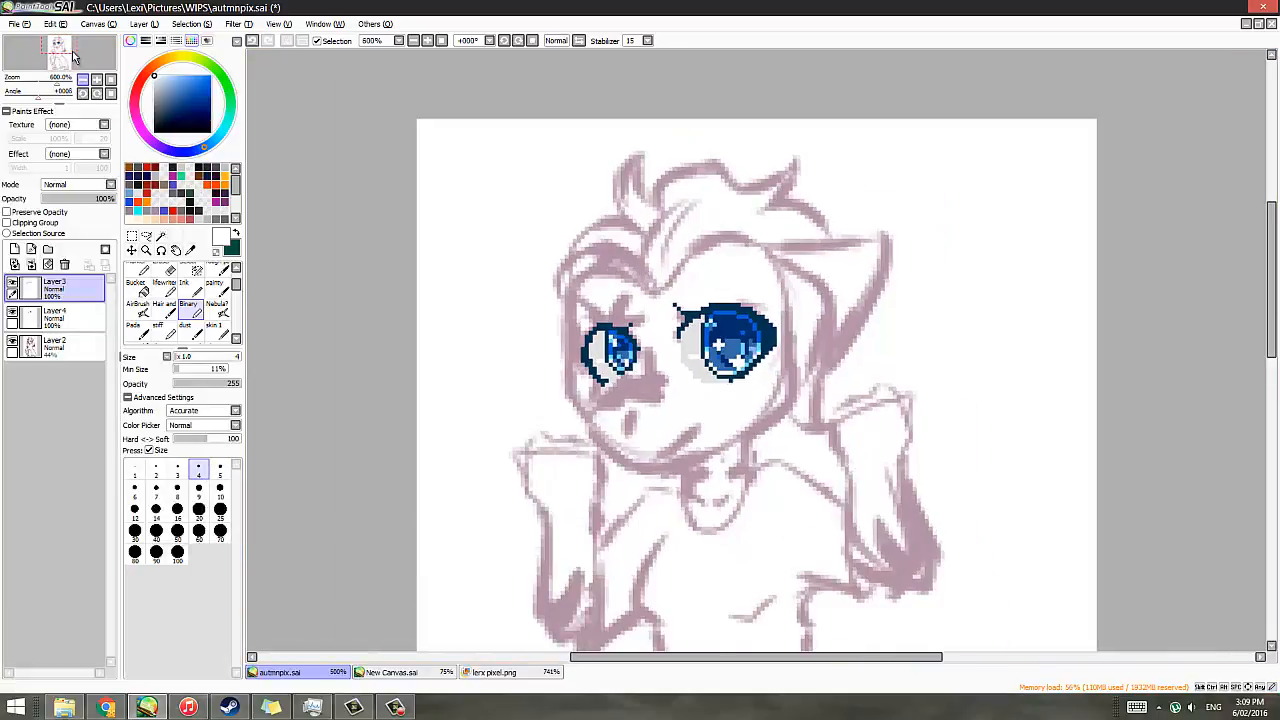
pyautogui.hotkey('ctrl', 'e')
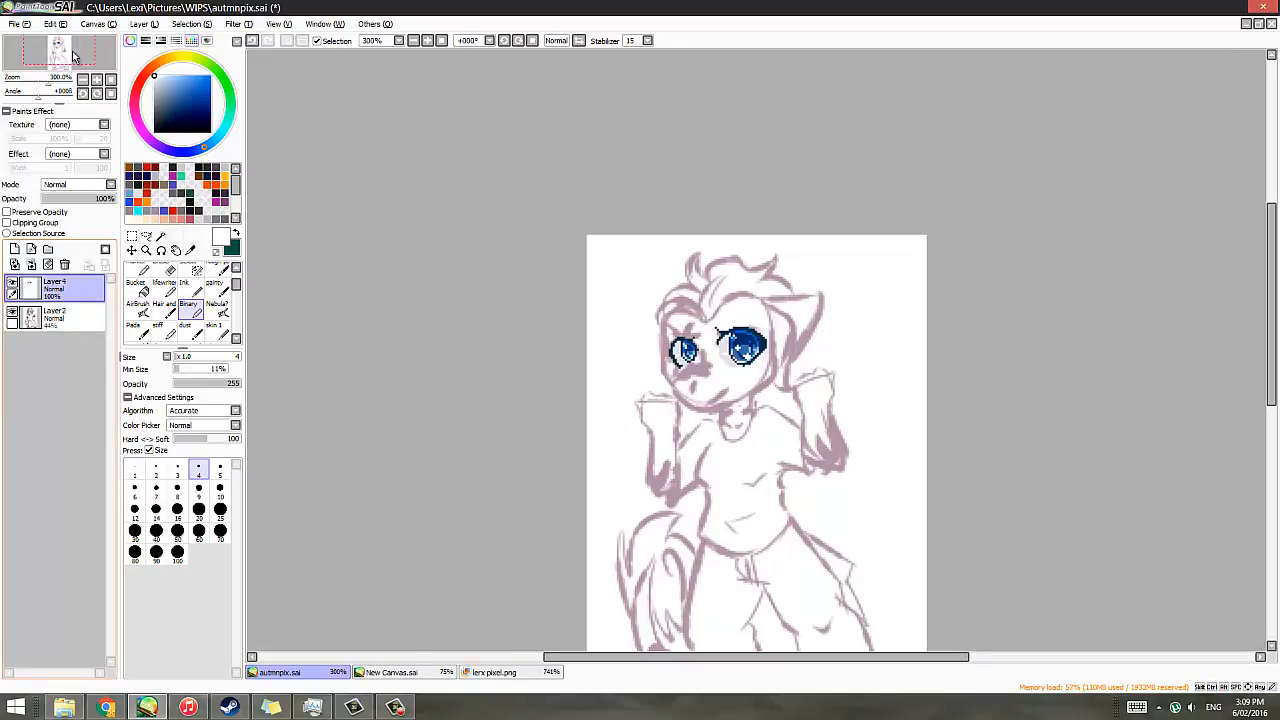
pyautogui.doubleClick(72, 288)
pyautogui.press('Return')
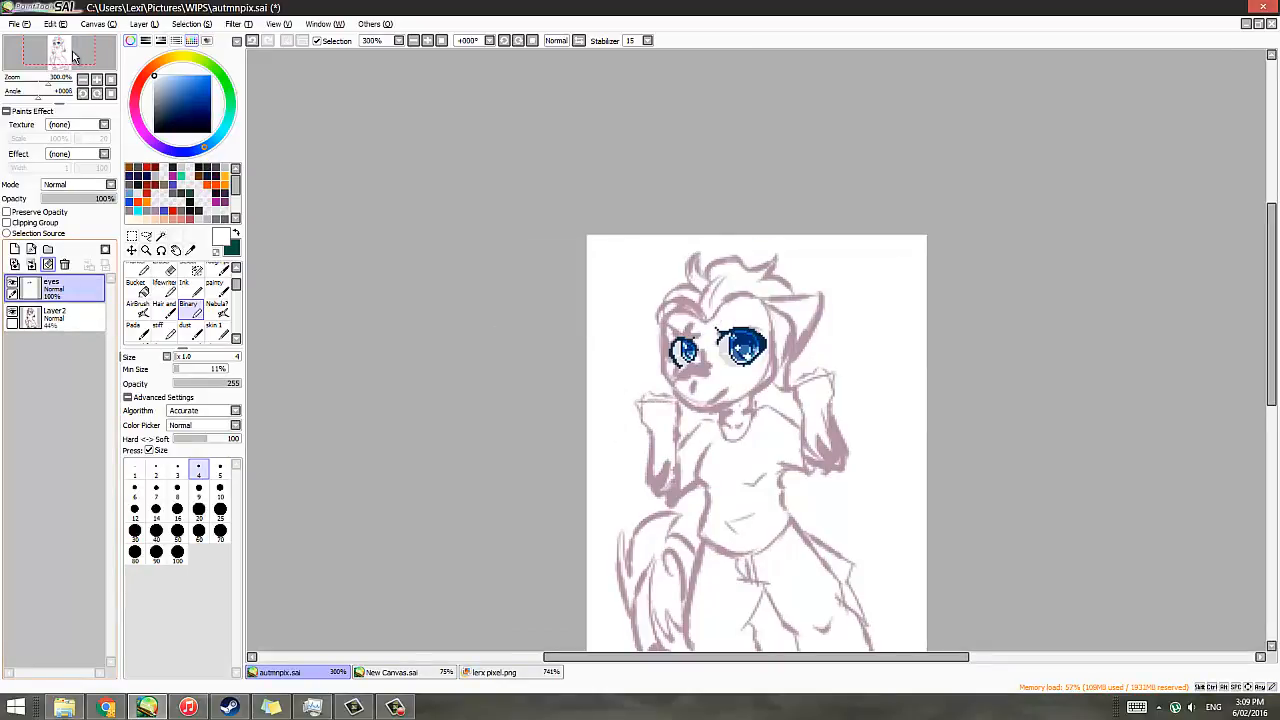
# - Switch to the New Canvas checklist and show layer 3 with the "lines" entry
pyautogui.moveTo(67, 46); pyautogui.dragTo(72, 54)
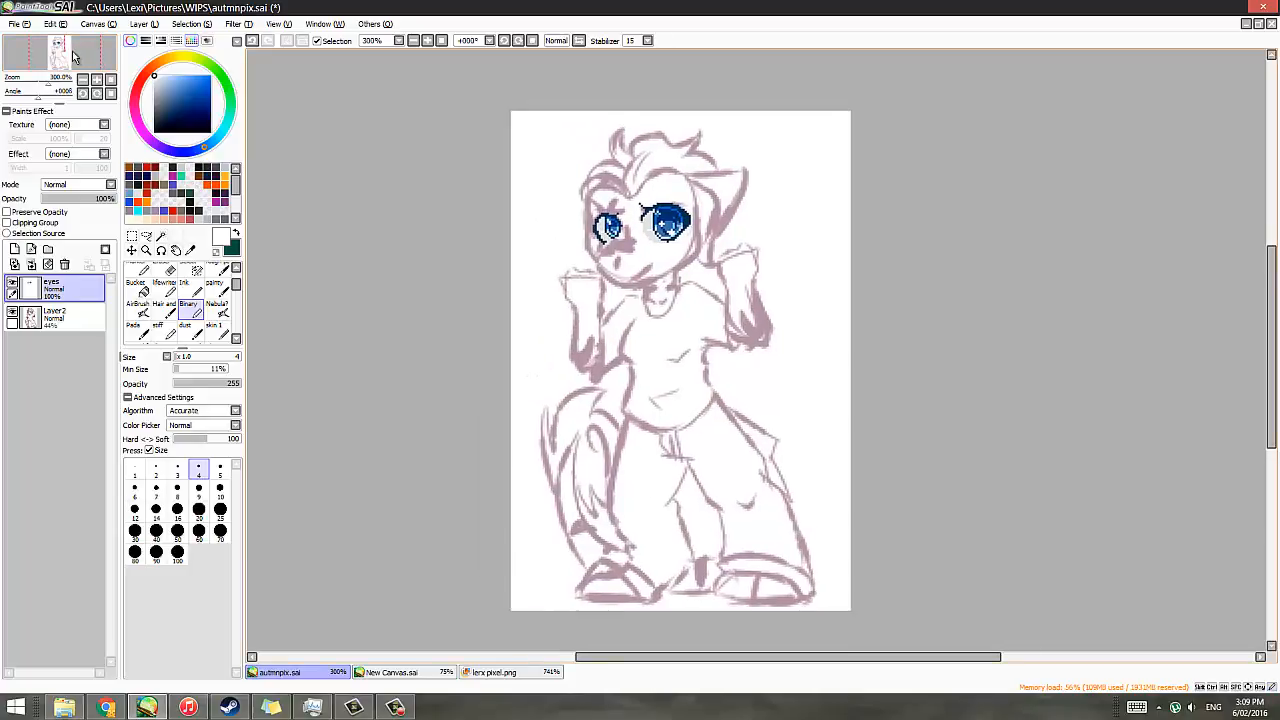
pyautogui.click(404, 672)
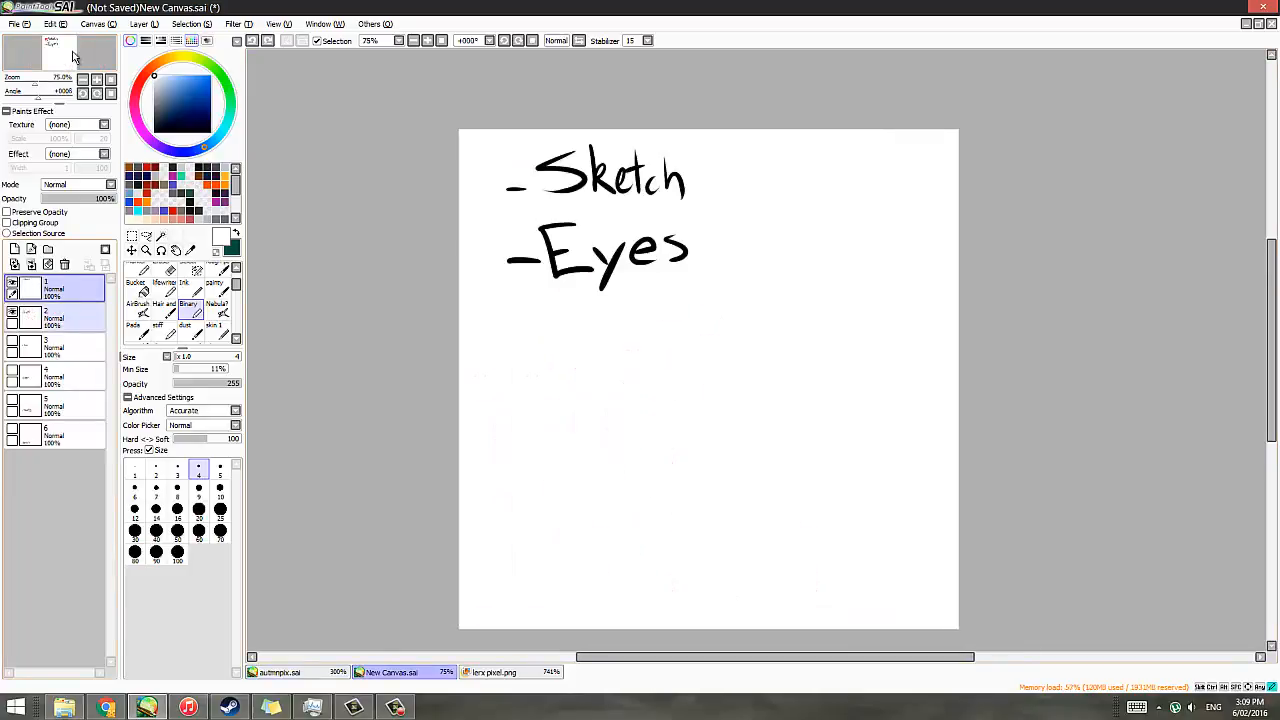
pyautogui.click(70, 318)
pyautogui.click(12, 341)
pyautogui.click(70, 347)
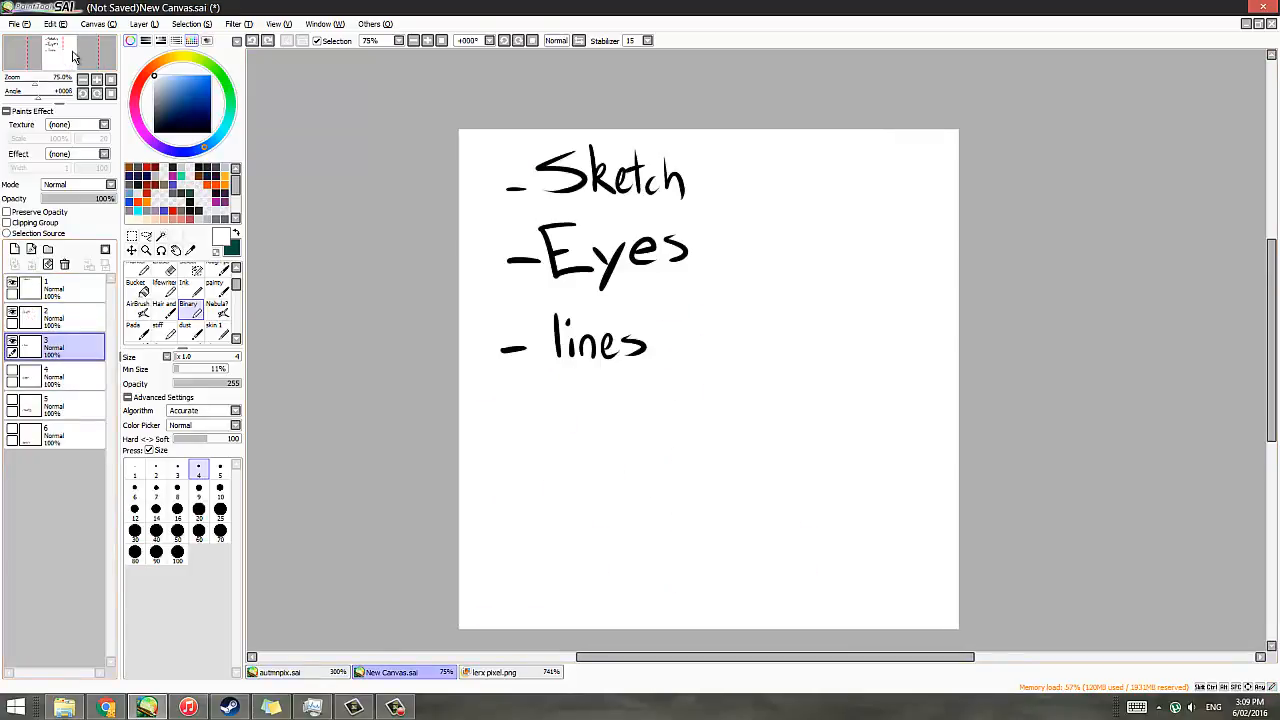
# - Return to autmnpix.sai, choose black as the drawing colour, and add a new layer above the sketch layer
pyautogui.click(280, 672)
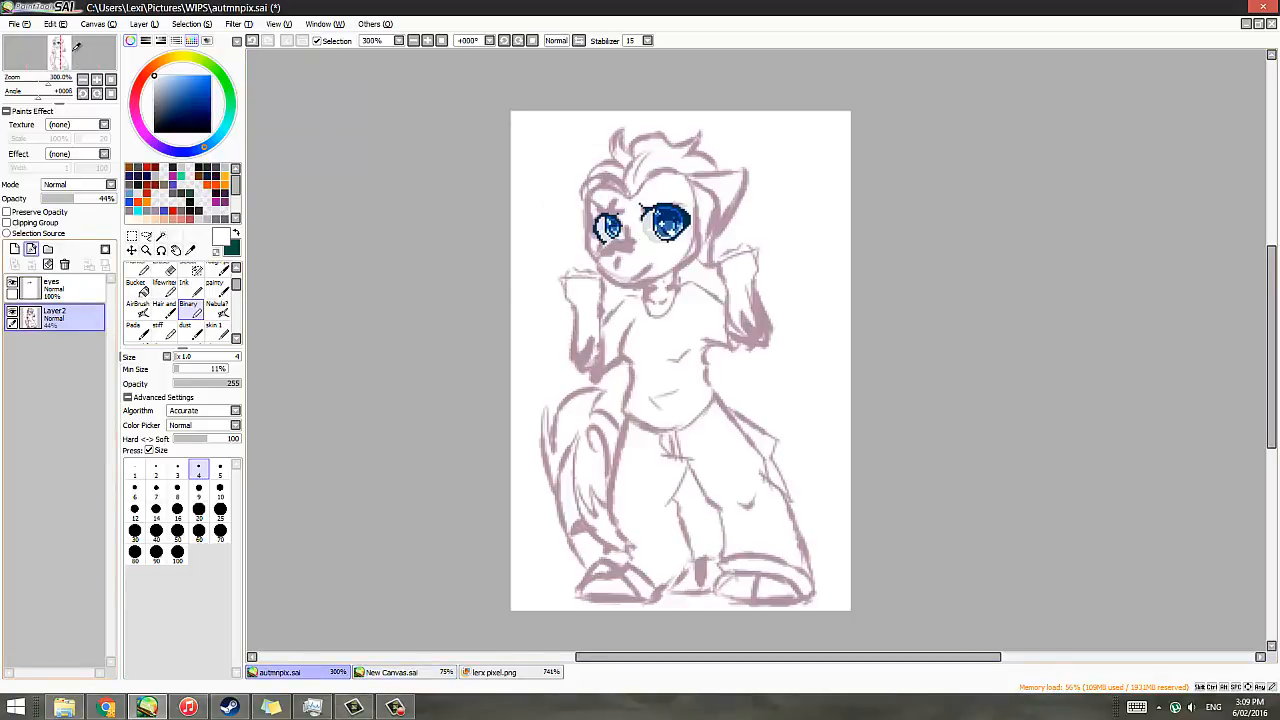
pyautogui.click(155, 131)
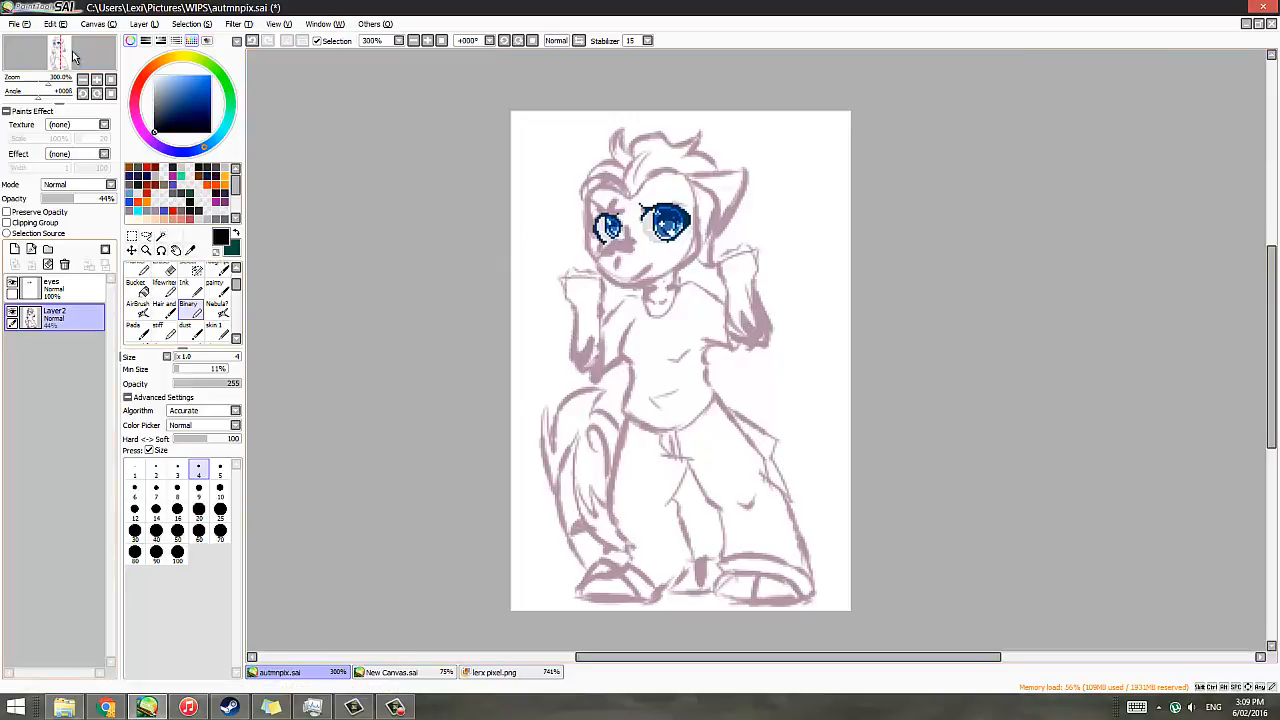
pyautogui.hotkey('ctrl', 'shift', 'n')
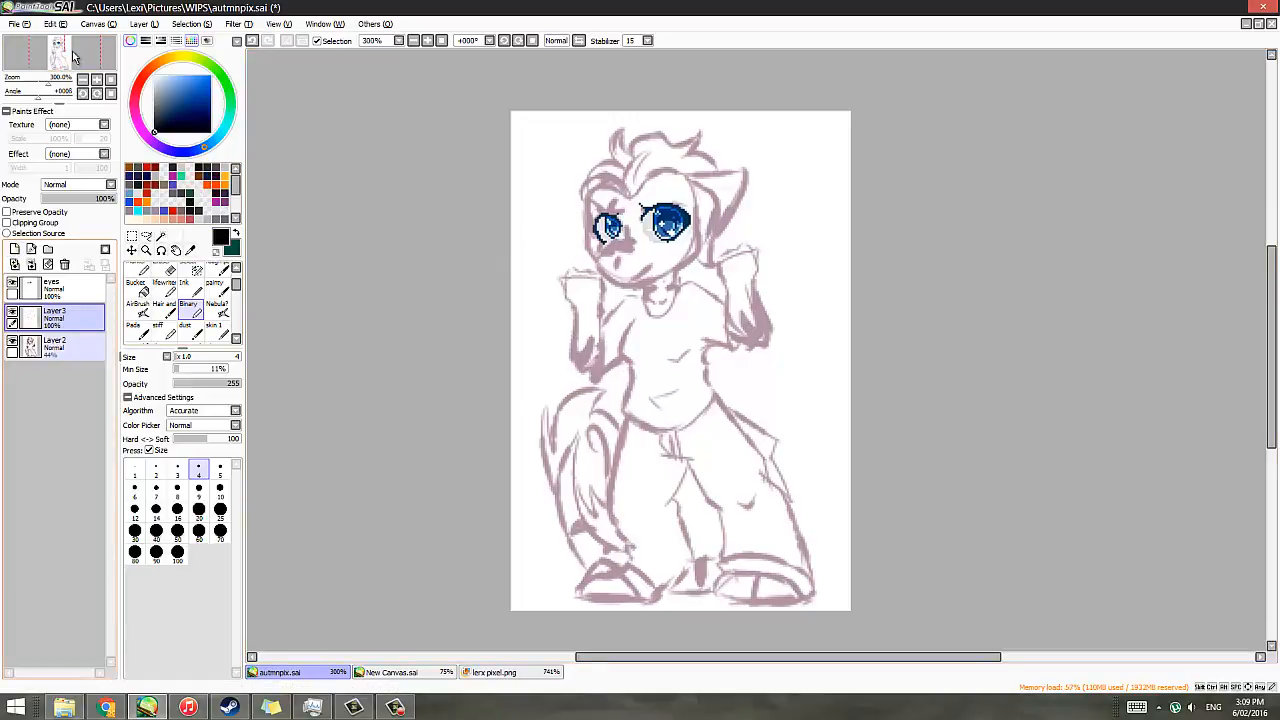
# - Set the sketch layer's opacity to 35% and make the new empty layer active
pyautogui.click(70, 347)
pyautogui.click(67, 199)
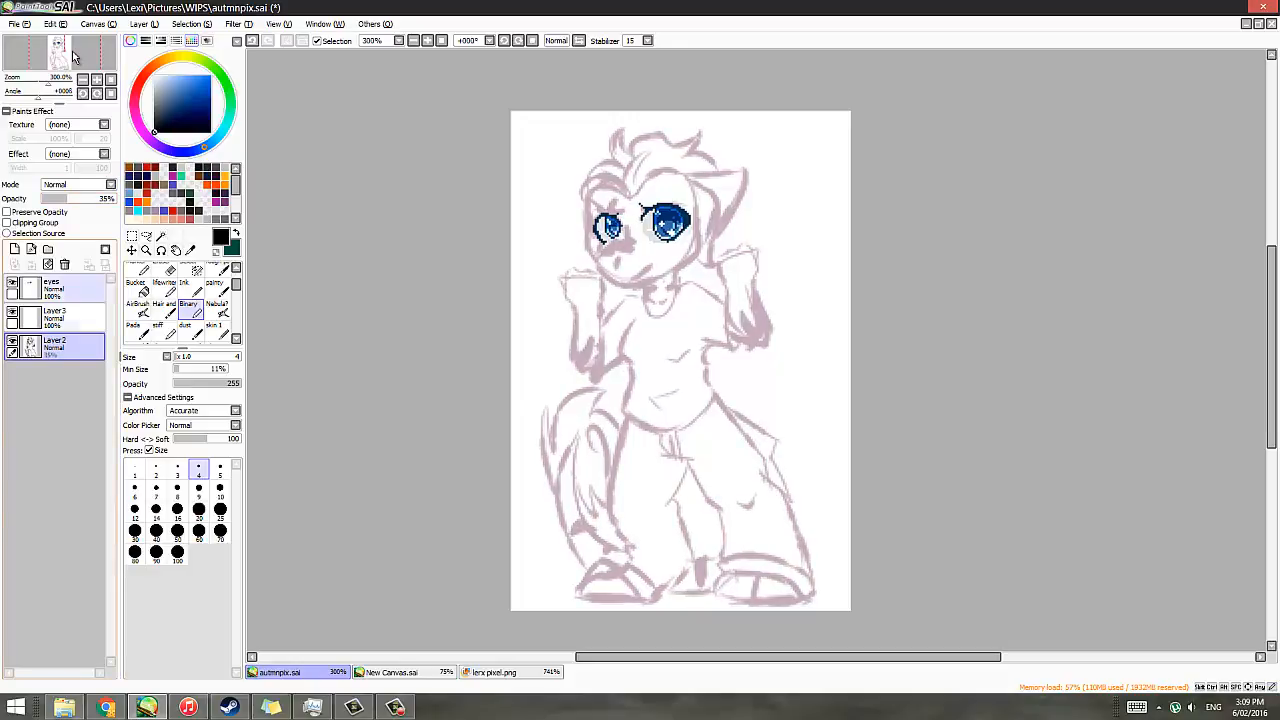
pyautogui.click(55, 315)
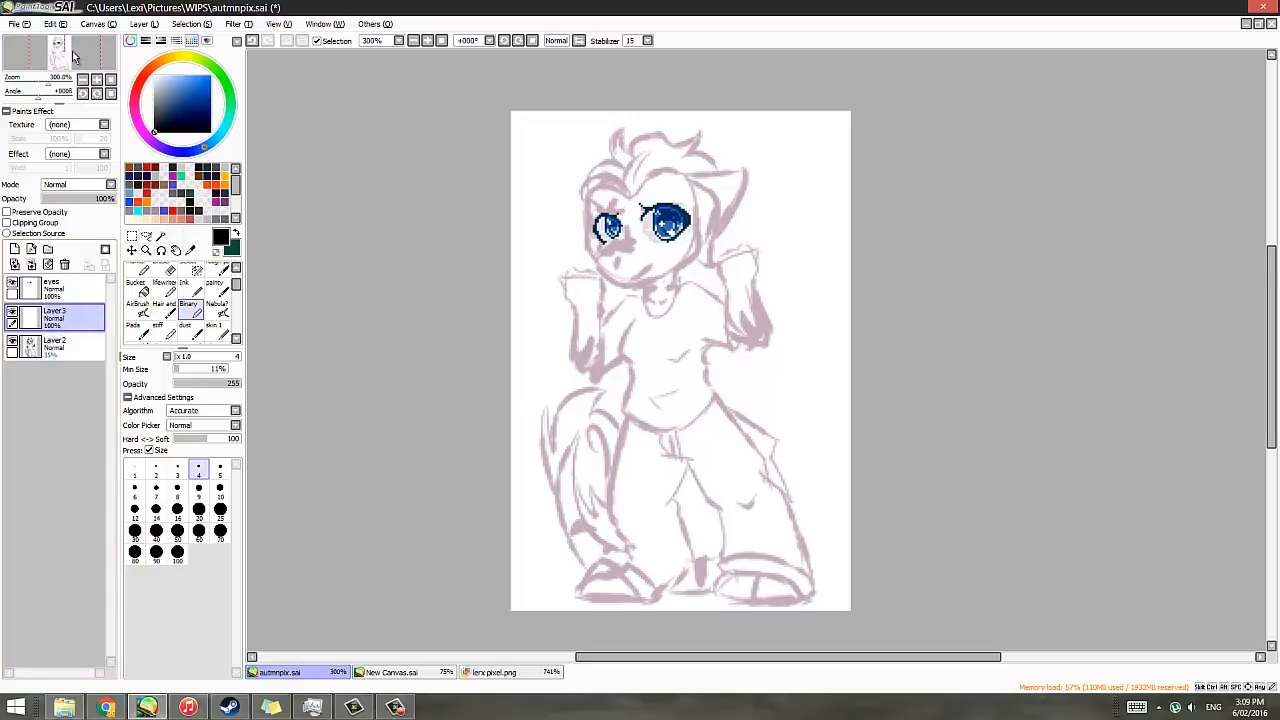
# - Set the Binary brush to size 2 and add a black line along the smaller eye's inner edge
pyautogui.scroll(3, 75, 57)
pyautogui.moveTo(65, 53); pyautogui.dragTo(62, 41)
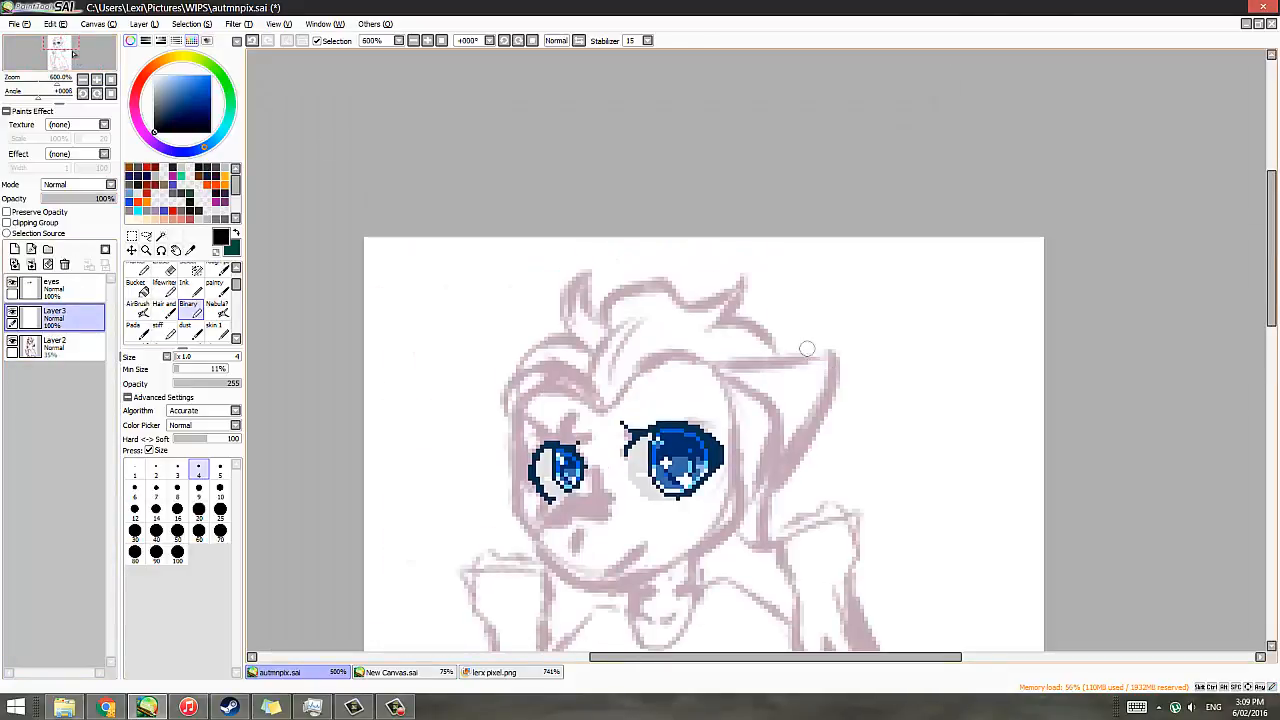
pyautogui.click(156, 468)
pyautogui.moveTo(870, 320)
pyautogui.mouseDown()
pyautogui.moveTo(848, 472)
pyautogui.moveTo(600, 620)
pyautogui.mouseUp()
pyautogui.hotkey('ctrl', 'z')
pyautogui.scroll(3, 73, 57)
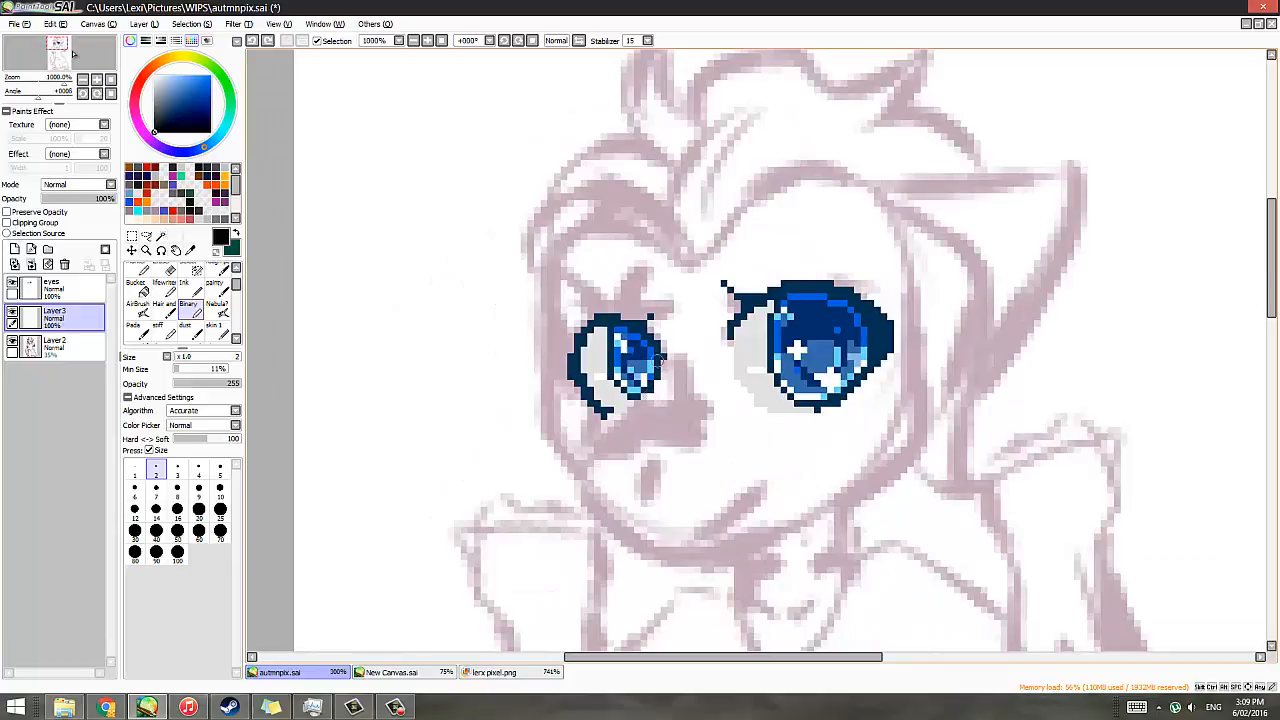
pyautogui.click(663, 363)
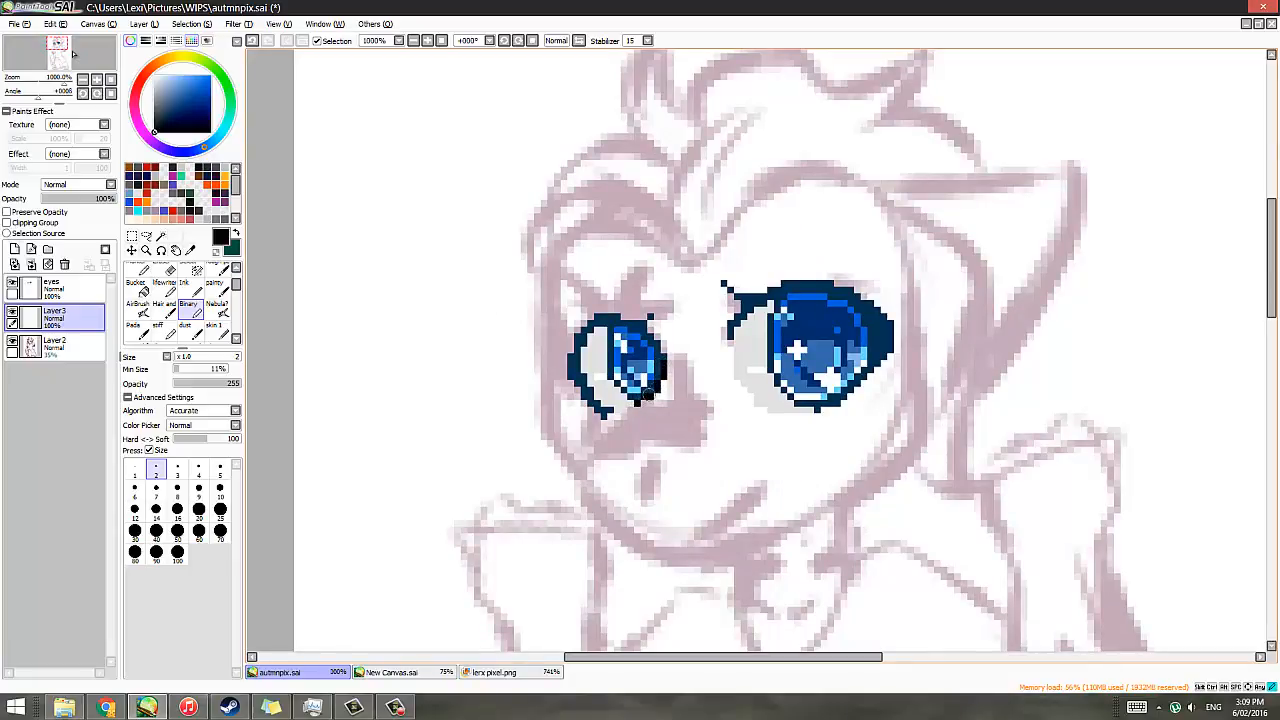
# - Draw the black muzzle outline from the smaller eye down around the snout to the chin
pyautogui.moveTo(638, 402); pyautogui.dragTo(592, 455)
pyautogui.hotkey('ctrl', 'z')
pyautogui.moveTo(636, 403); pyautogui.dragTo(583, 471)
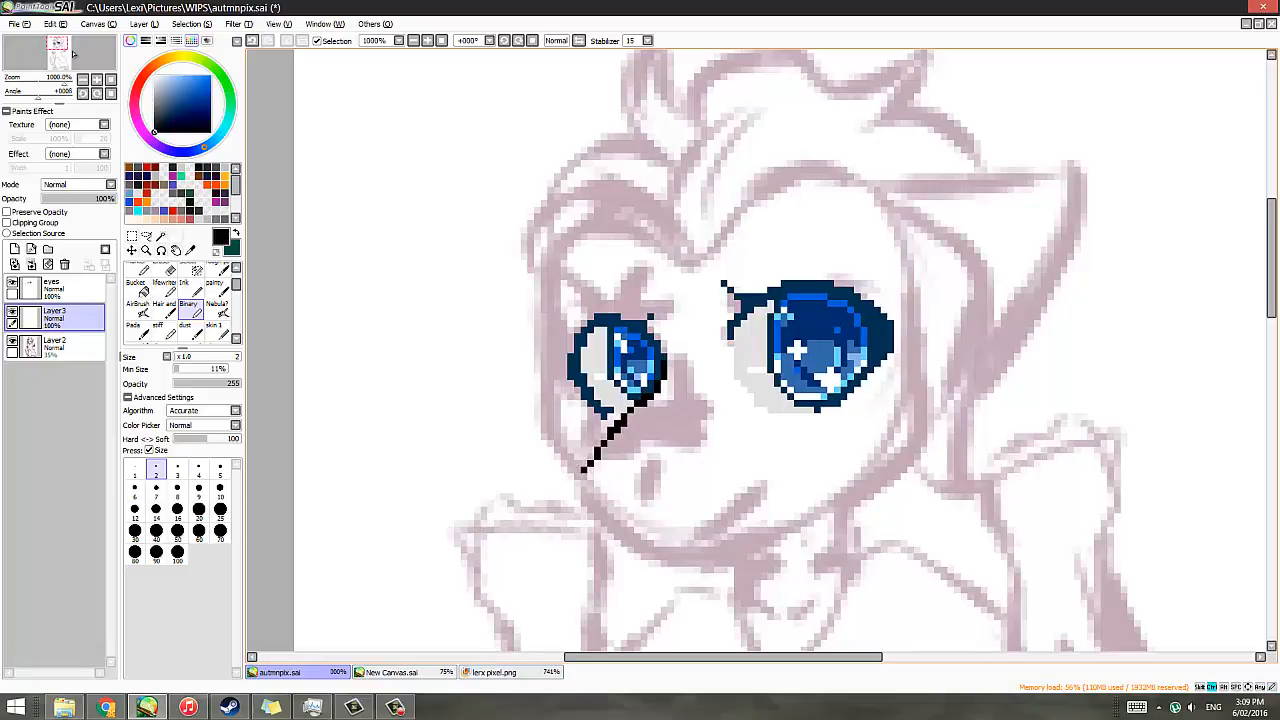
pyautogui.hotkey('ctrl', 'z')
pyautogui.moveTo(632, 401)
pyautogui.mouseDown()
pyautogui.moveTo(579, 479)
pyautogui.moveTo(606, 518)
pyautogui.moveTo(650, 535)
pyautogui.mouseUp()
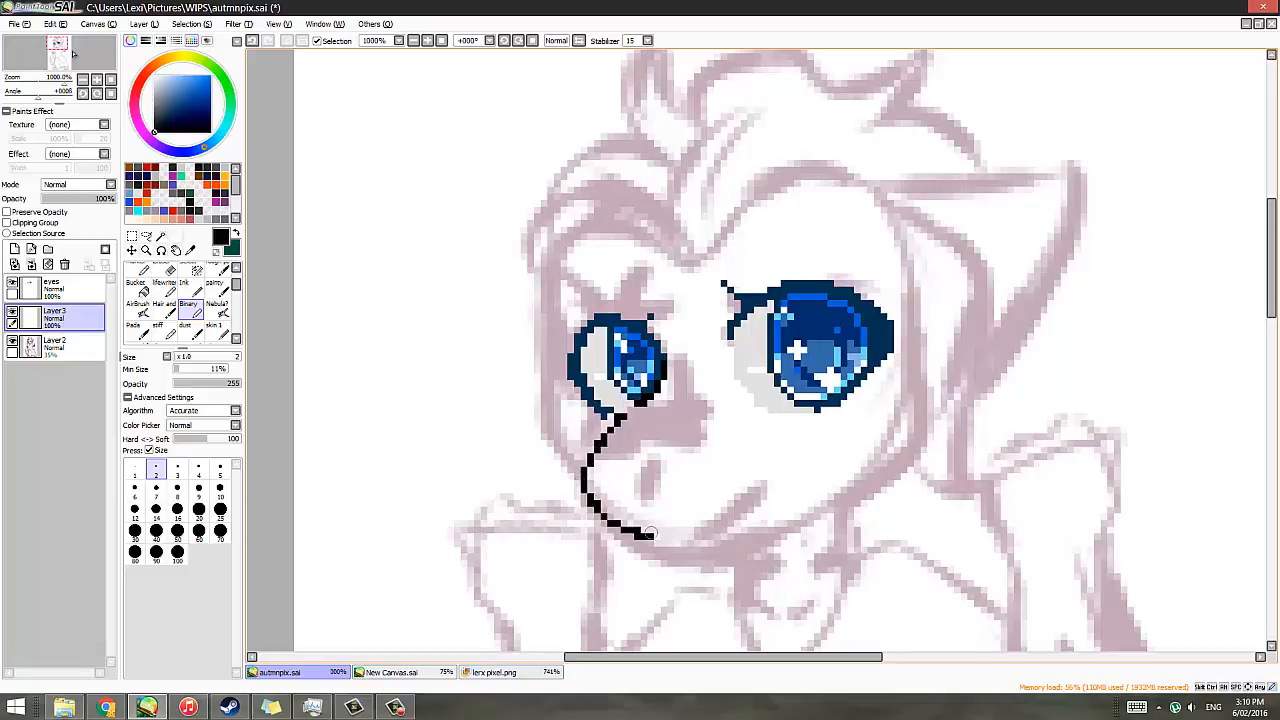
pyautogui.hotkey('ctrl', 'z')
pyautogui.moveTo(580, 474)
pyautogui.mouseDown()
pyautogui.moveTo(629, 538)
pyautogui.moveTo(680, 543)
pyautogui.mouseUp()
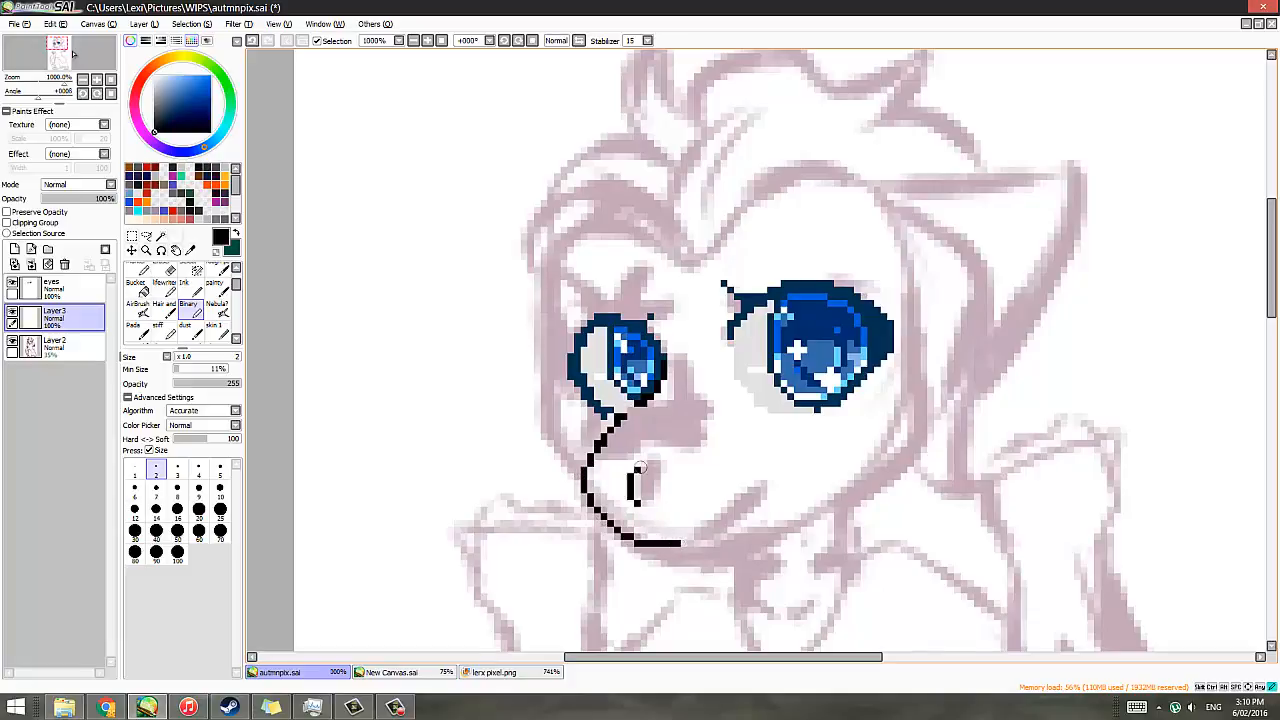
# - Draw the short curved nostril and the slanted smile line over the sketched muzzle
pyautogui.hotkey('ctrl', 'z')
pyautogui.moveTo(645, 498); pyautogui.dragTo(645, 472)
pyautogui.moveTo(710, 531)
pyautogui.mouseDown()
pyautogui.moveTo(745, 468)
pyautogui.moveTo(763, 477)
pyautogui.moveTo(770, 444)
pyautogui.mouseUp()
pyautogui.hotkey('ctrl', 'z')
pyautogui.hotkey('ctrl', 'z')
pyautogui.moveTo(708, 525); pyautogui.dragTo(772, 481)
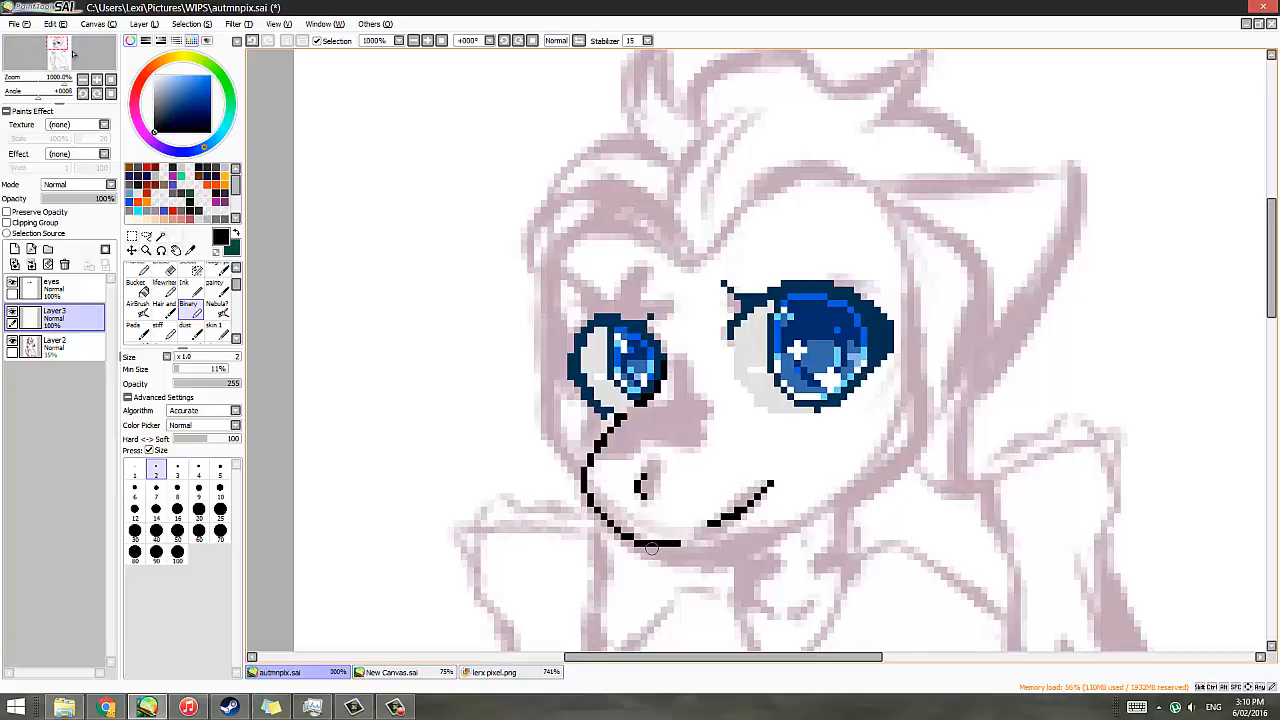
pyautogui.moveTo(655, 543)
pyautogui.mouseDown()
pyautogui.moveTo(699, 562)
pyautogui.moveTo(778, 532)
pyautogui.mouseUp()
pyautogui.hotkey('ctrl', 'z')
pyautogui.moveTo(660, 545); pyautogui.dragTo(787, 518)
pyautogui.hotkey('ctrl', 'z')
pyautogui.moveTo(657, 548); pyautogui.dragTo(792, 526)
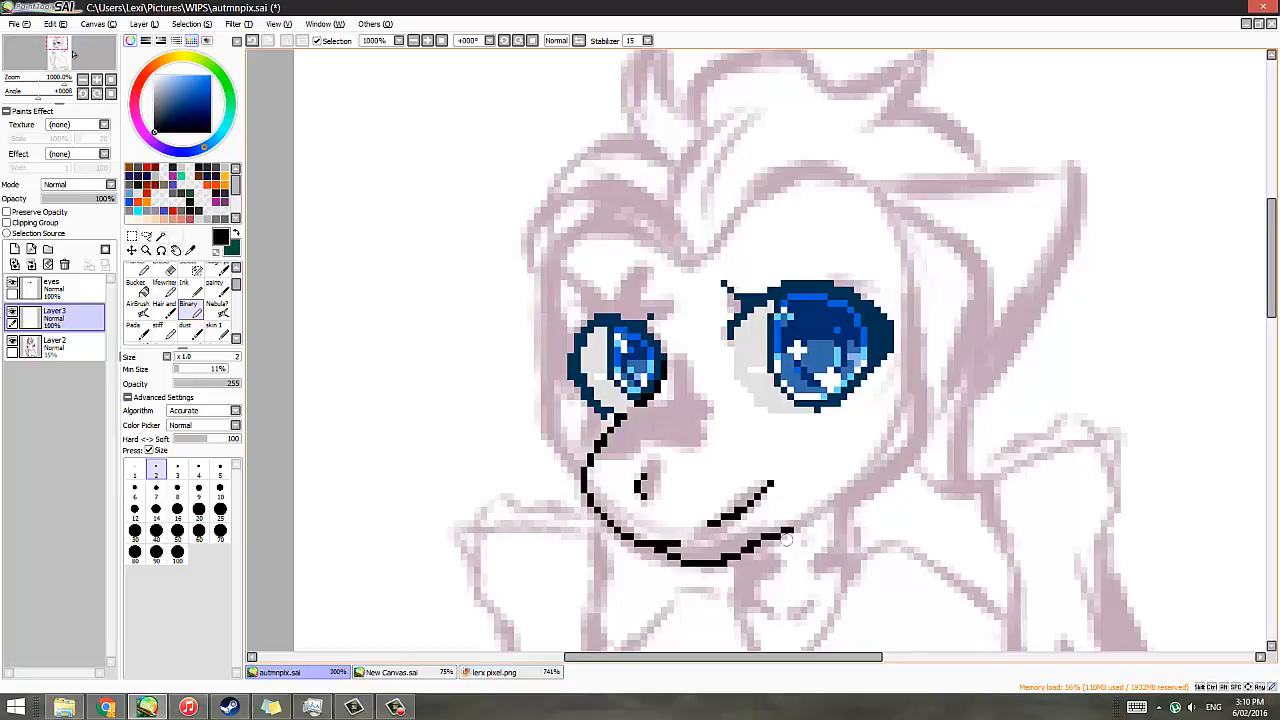
pyautogui.hotkey('ctrl', 'z')
pyautogui.moveTo(667, 550); pyautogui.dragTo(784, 526)
pyautogui.hotkey('ctrl', 'z')
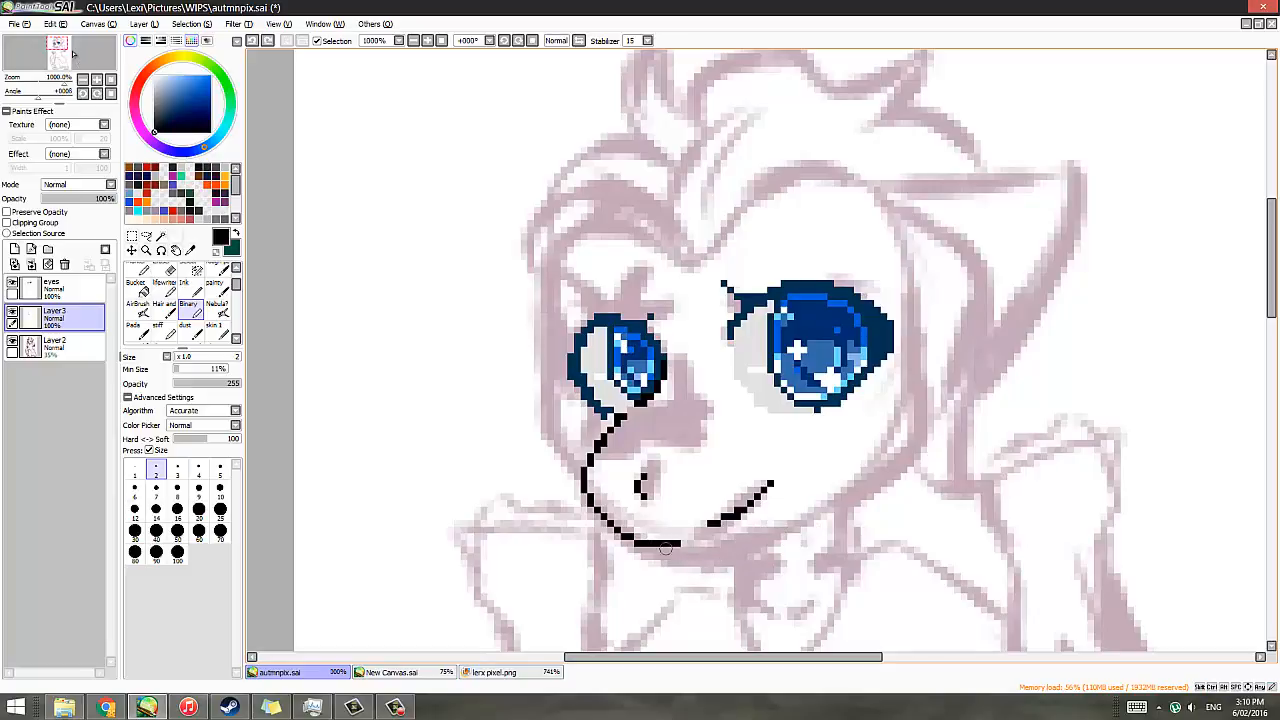
pyautogui.moveTo(662, 548); pyautogui.dragTo(800, 522)
pyautogui.hotkey('ctrl', 'z')
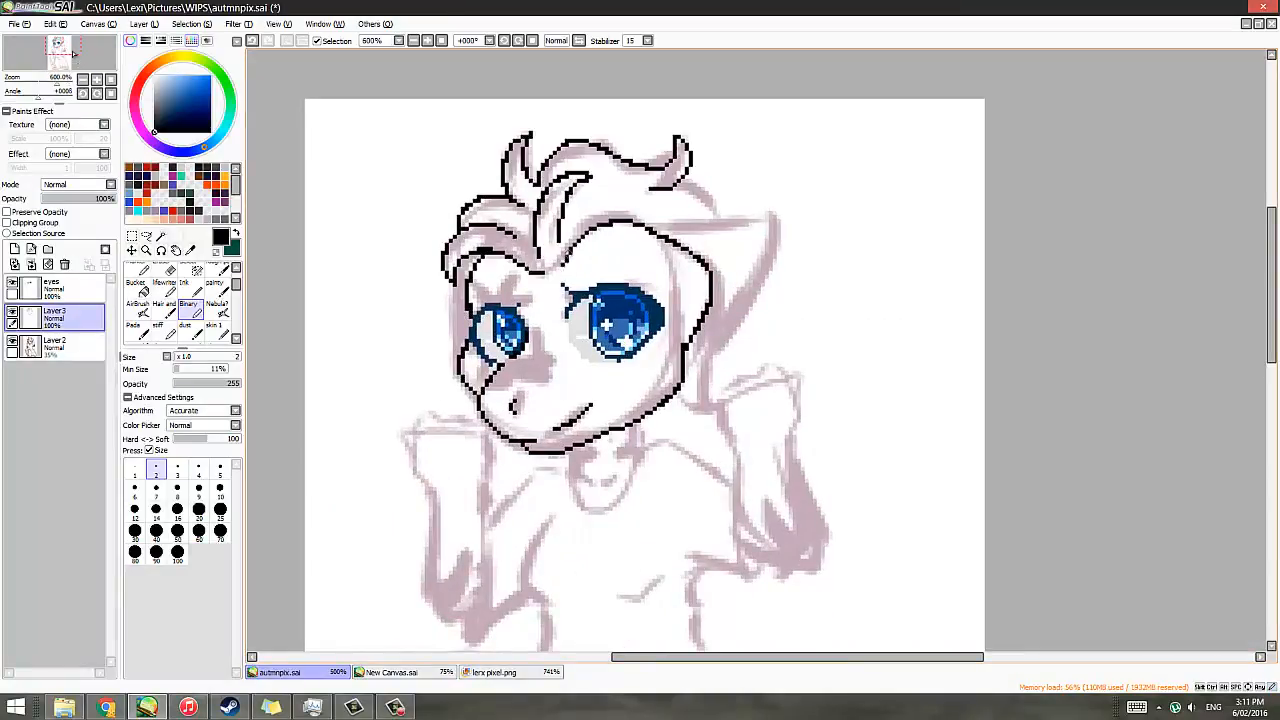
# - Ink the pointed ear along the sketch, from the hair to its tip and back down to the cheek
pyautogui.moveTo(655, 228); pyautogui.dragTo(772, 207)
pyautogui.moveTo(772, 207); pyautogui.dragTo(678, 368)
pyautogui.moveTo(682, 348); pyautogui.dragTo(775, 388)
# - Ink the shoulder and the sleeve and elbow of the raised arm below the ear, redoing strokes that miss the sketch
pyautogui.moveTo(776, 392)
pyautogui.mouseDown()
pyautogui.moveTo(795, 487)
pyautogui.moveTo(858, 468)
pyautogui.mouseUp()
pyautogui.moveTo(862, 455)
pyautogui.mouseDown()
pyautogui.moveTo(834, 315)
pyautogui.moveTo(762, 303)
pyautogui.mouseUp()
pyautogui.moveTo(776, 312); pyautogui.dragTo(812, 284)
pyautogui.hotkey('ctrl', 'z')
pyautogui.hotkey('ctrl', 'z')
pyautogui.hotkey('ctrl', 'z')
pyautogui.hotkey('ctrl', 'z')
pyautogui.moveTo(802, 467); pyautogui.dragTo(850, 469)
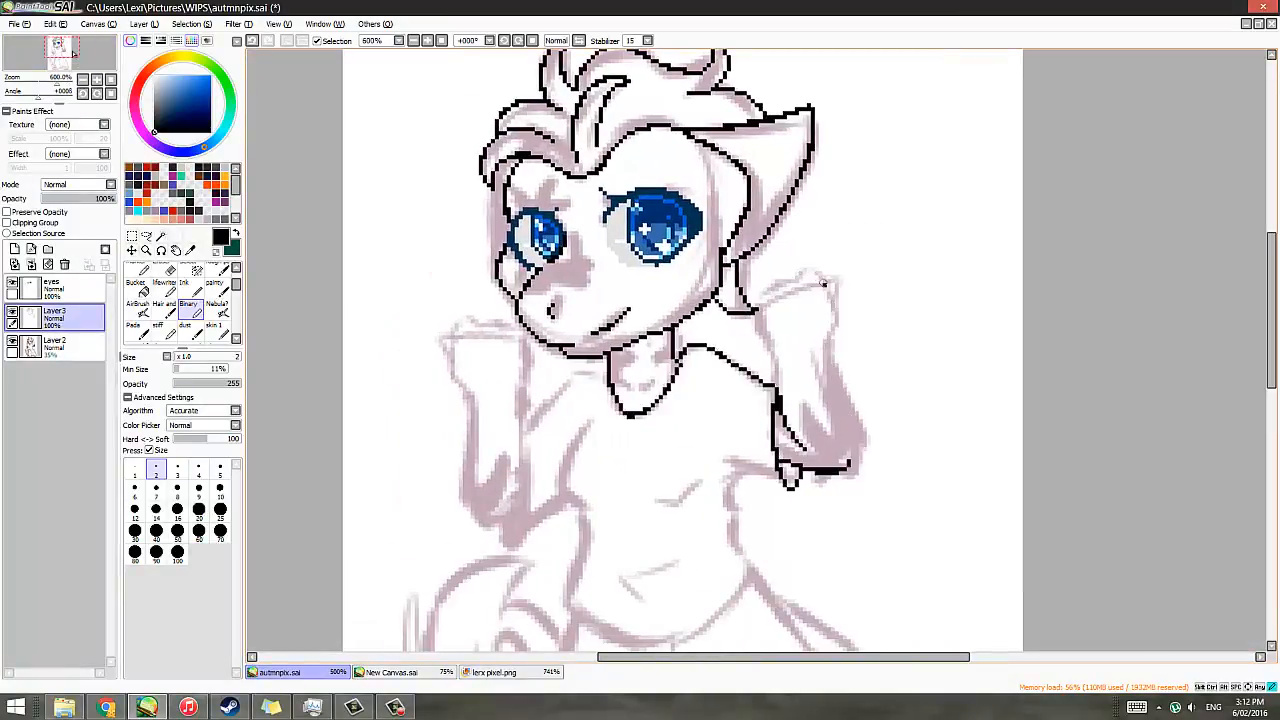
# - Ink the raised hand and forearm on the ear side of the character
pyautogui.moveTo(828, 284)
pyautogui.mouseDown()
pyautogui.moveTo(858, 466)
pyautogui.moveTo(764, 302)
pyautogui.mouseUp()
pyautogui.moveTo(812, 285)
pyautogui.mouseDown()
pyautogui.moveTo(776, 312)
pyautogui.moveTo(776, 392)
pyautogui.mouseUp()
pyautogui.moveTo(834, 292); pyautogui.dragTo(838, 316)
# - Ink the other raised arm and the sides and hem of the shirt
pyautogui.scroll(-2, 700, 400)
pyautogui.moveTo(606, 274); pyautogui.dragTo(532, 334)
pyautogui.moveTo(577, 325); pyautogui.dragTo(563, 404)
pyautogui.moveTo(776, 382)
pyautogui.mouseDown()
pyautogui.moveTo(718, 412)
pyautogui.moveTo(748, 490)
pyautogui.mouseUp()
pyautogui.moveTo(566, 515)
pyautogui.mouseDown()
pyautogui.moveTo(722, 503)
pyautogui.moveTo(746, 478)
pyautogui.mouseUp()
pyautogui.moveTo(528, 332); pyautogui.dragTo(514, 452)
pyautogui.moveTo(514, 444)
pyautogui.mouseDown()
pyautogui.moveTo(452, 232)
pyautogui.moveTo(536, 262)
pyautogui.mouseUp()
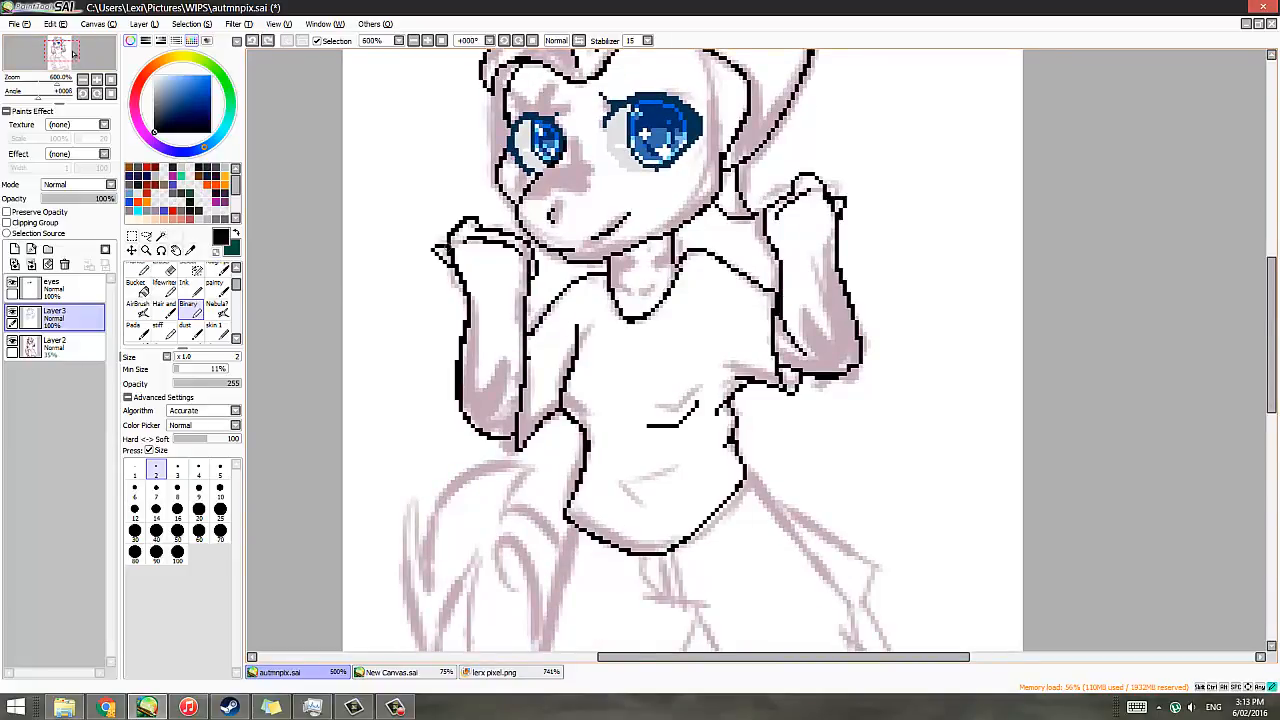
# - Ink the waist detail, the front leg with its knee crease, and the large front foot
pyautogui.moveTo(745, 480); pyautogui.dragTo(612, 157)
pyautogui.moveTo(612, 158)
pyautogui.mouseDown()
pyautogui.moveTo(757, 345)
pyautogui.moveTo(648, 567)
pyautogui.mouseUp()
pyautogui.moveTo(802, 556)
pyautogui.mouseDown()
pyautogui.moveTo(622, 522)
pyautogui.moveTo(648, 566)
pyautogui.mouseUp()
pyautogui.moveTo(620, 522); pyautogui.dragTo(692, 473)
pyautogui.moveTo(562, 282); pyautogui.dragTo(634, 480)
pyautogui.moveTo(562, 292); pyautogui.dragTo(520, 388)
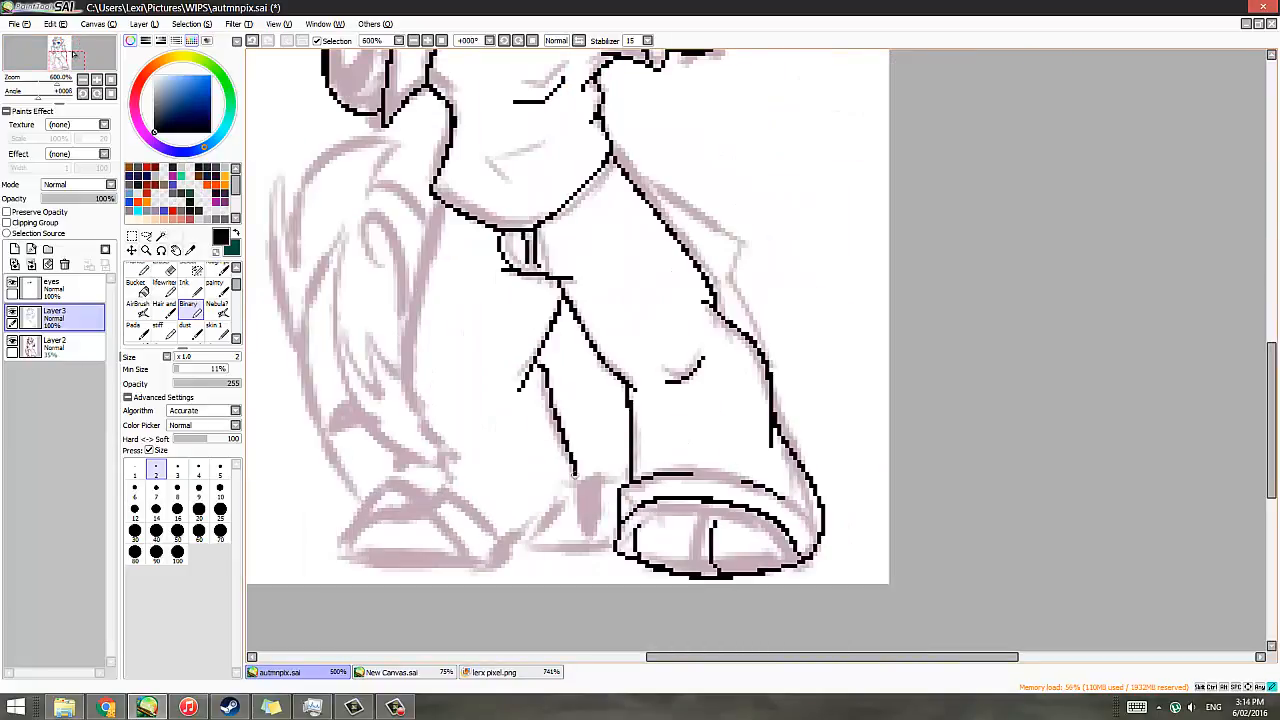
# - Ink the smaller foot and outer leg line on the tail side, plus the flap behind the front leg
pyautogui.moveTo(575, 486); pyautogui.dragTo(500, 562)
pyautogui.moveTo(412, 498); pyautogui.dragTo(348, 556)
pyautogui.moveTo(436, 204); pyautogui.dragTo(406, 394)
pyautogui.moveTo(630, 179)
pyautogui.mouseDown()
pyautogui.moveTo(728, 229)
pyautogui.moveTo(770, 306)
pyautogui.mouseUp()
pyautogui.moveTo(764, 302); pyautogui.dragTo(782, 396)
# - Ink the tail outline and its inner fur strands beside the leg
pyautogui.hscroll(-3, 640, 350)
pyautogui.moveTo(630, 236); pyautogui.dragTo(540, 456)
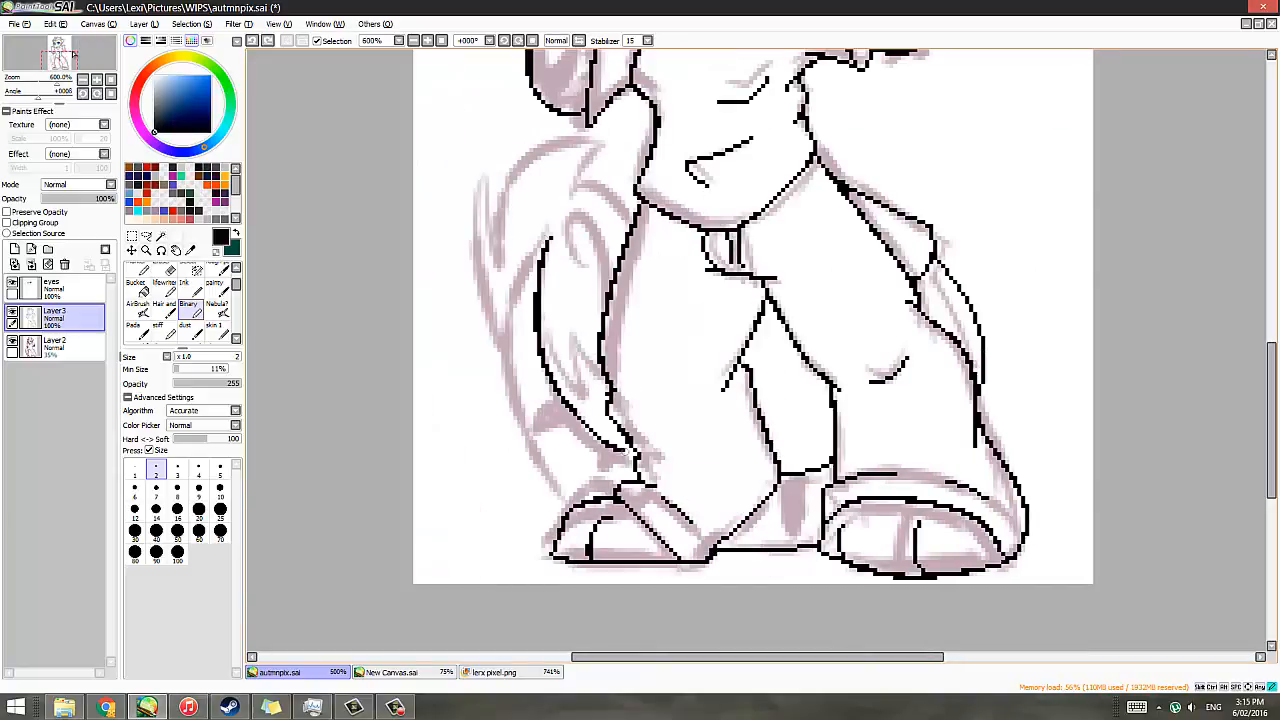
pyautogui.moveTo(576, 242); pyautogui.dragTo(506, 504)
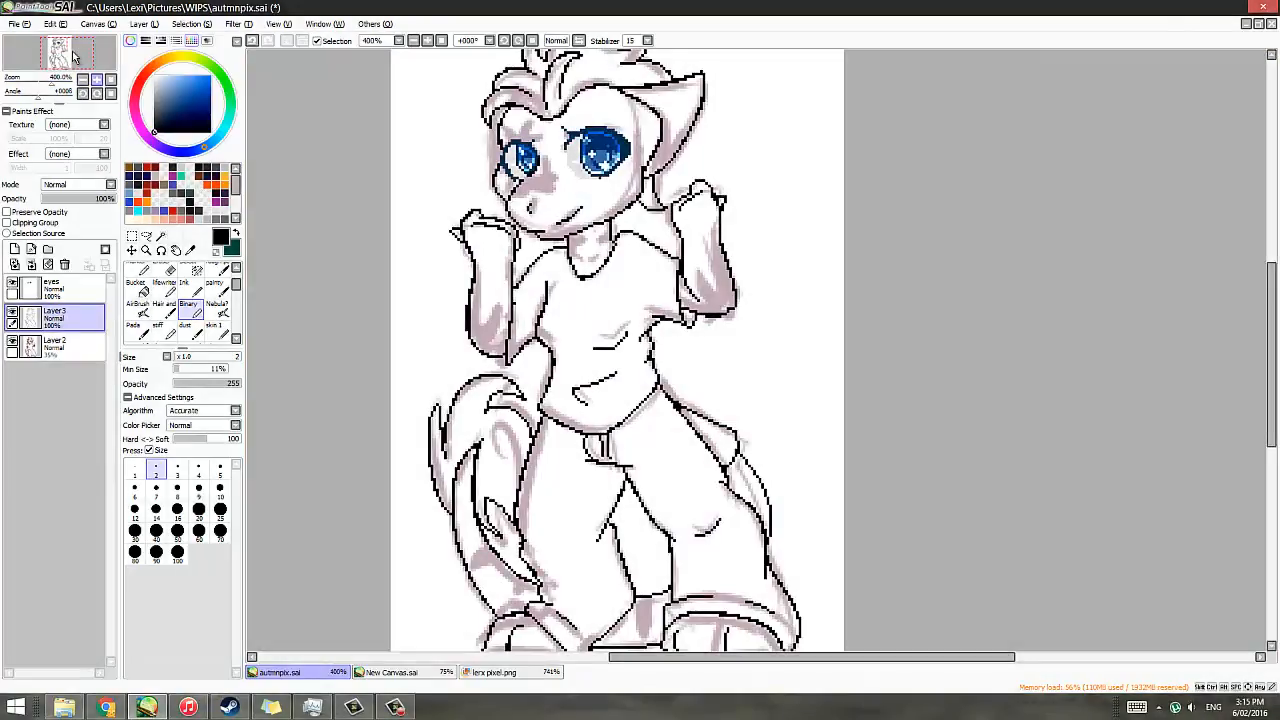
# - Toggle the sketch layer's visibility to check the full line art with and without the sketch
pyautogui.click(83, 79)
pyautogui.moveTo(68, 54); pyautogui.dragTo(70, 53)
pyautogui.click(12, 341)
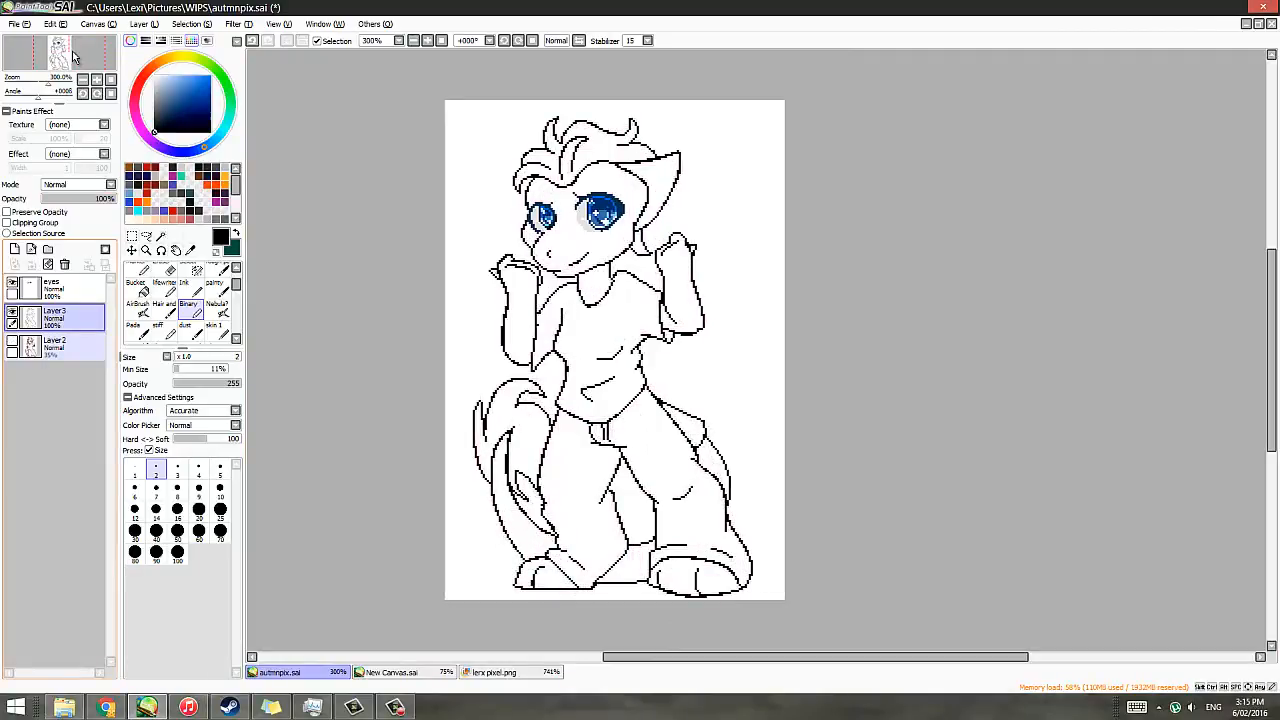
pyautogui.click(70, 346)
pyautogui.click(12, 341)
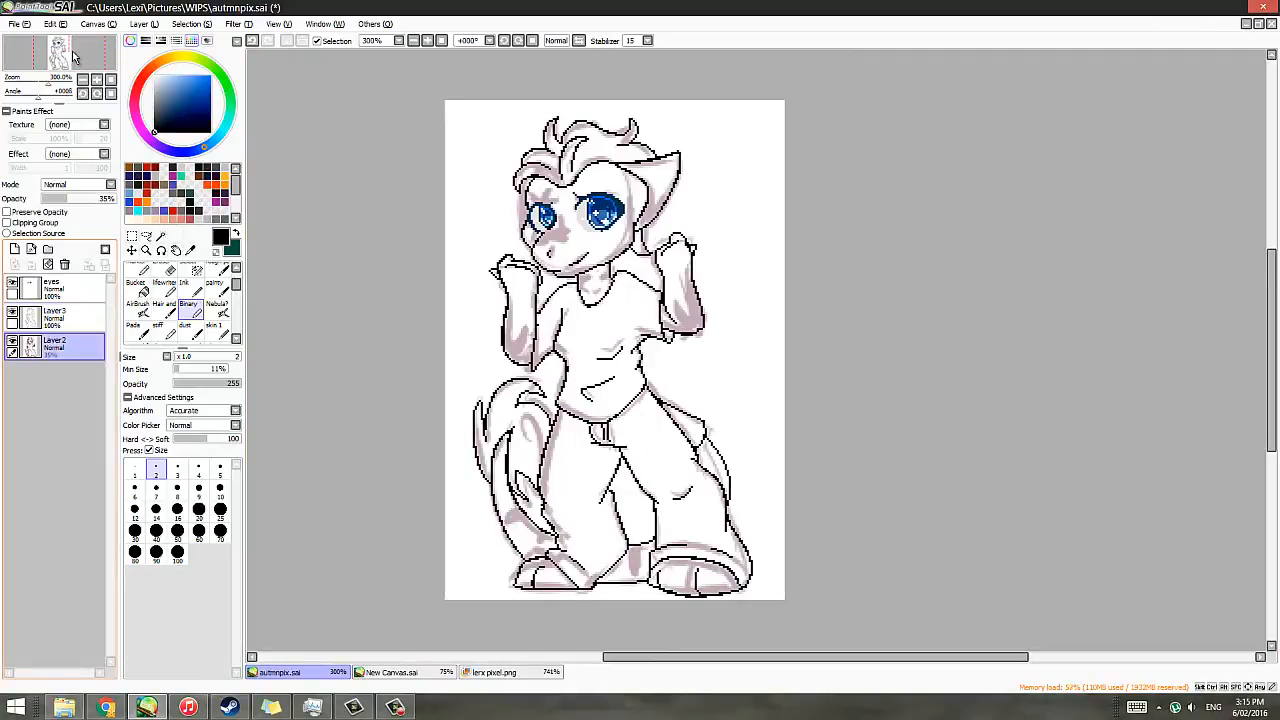
pyautogui.click(12, 341)
pyautogui.click(12, 341)
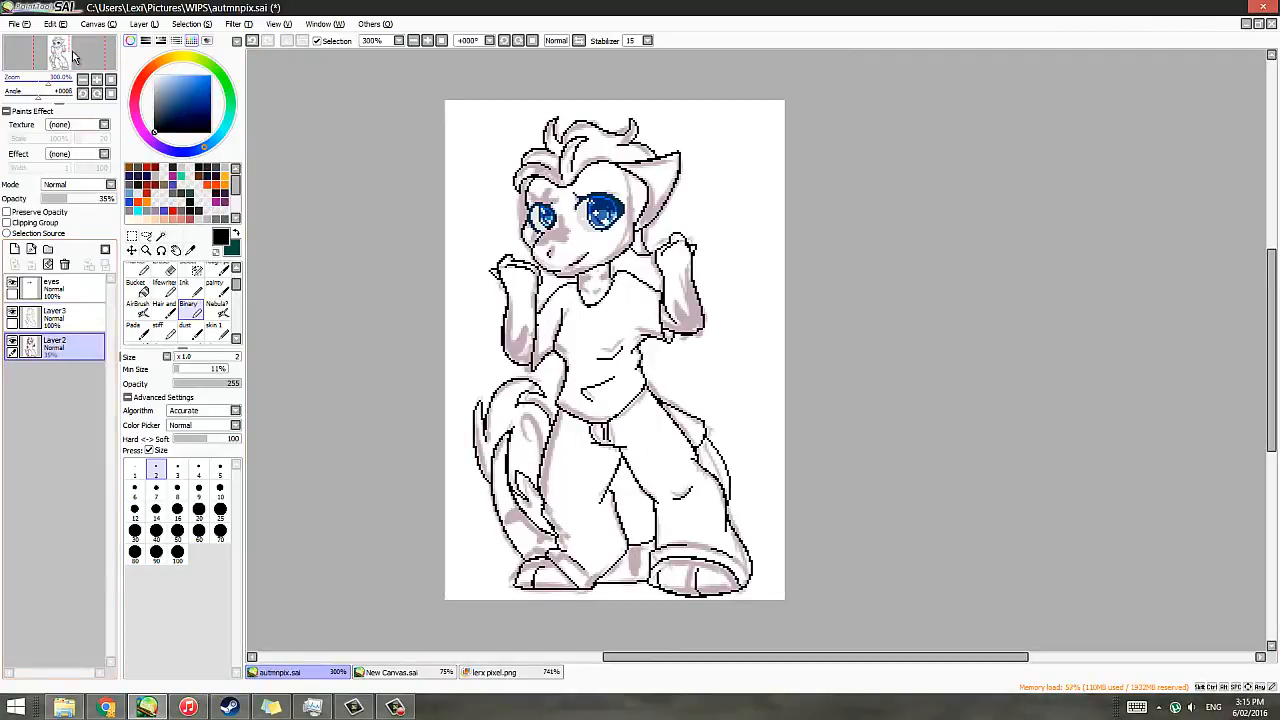
# - Set the Binary brush to size 1 with the transparent colour and activate the line art layer at the raised arm
pyautogui.click(97, 79)
pyautogui.click(97, 79)
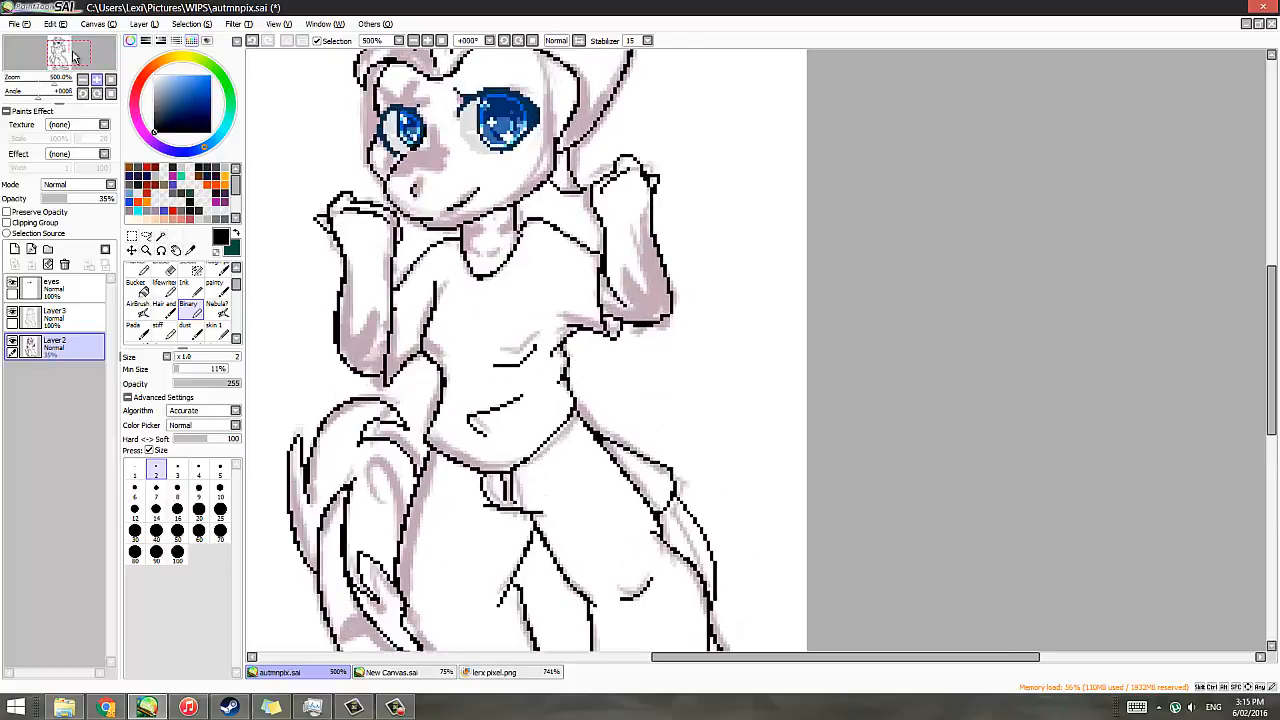
pyautogui.click(84, 79)
pyautogui.click(97, 79)
pyautogui.click(97, 79)
pyautogui.click(97, 79)
pyautogui.click(97, 79)
pyautogui.click(97, 79)
pyautogui.moveTo(70, 51); pyautogui.dragTo(70, 48)
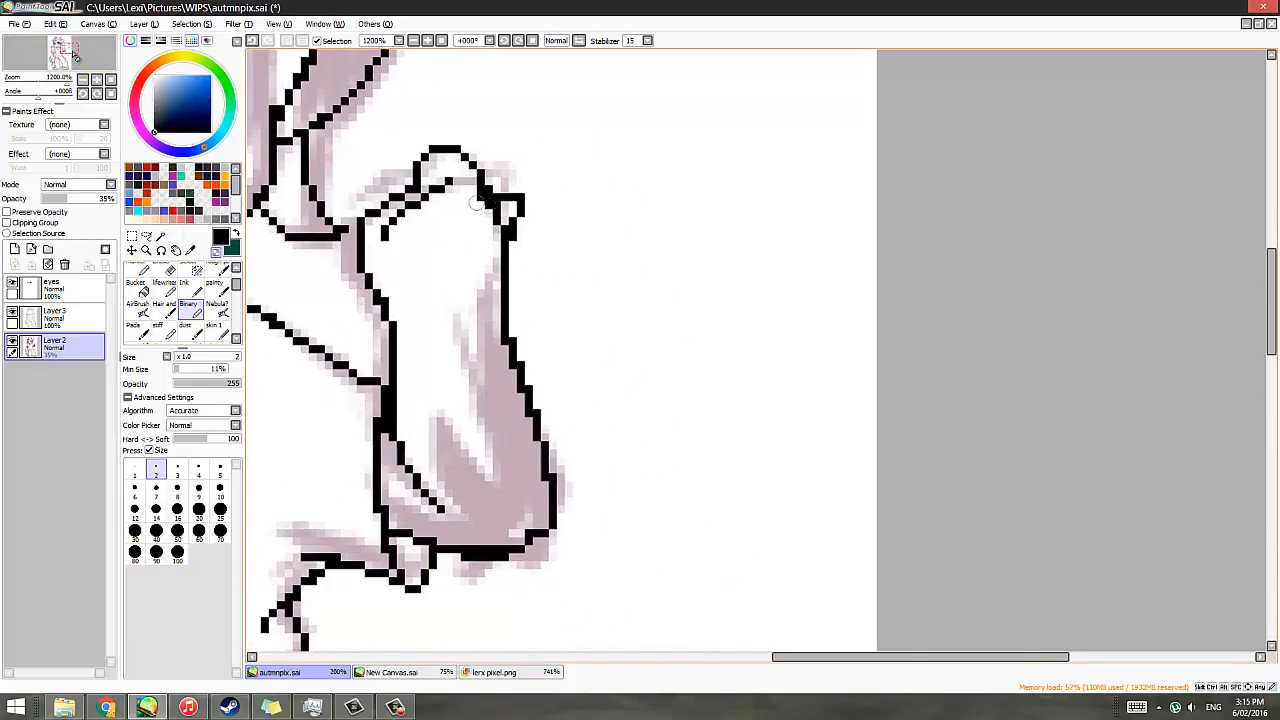
pyautogui.press('[')
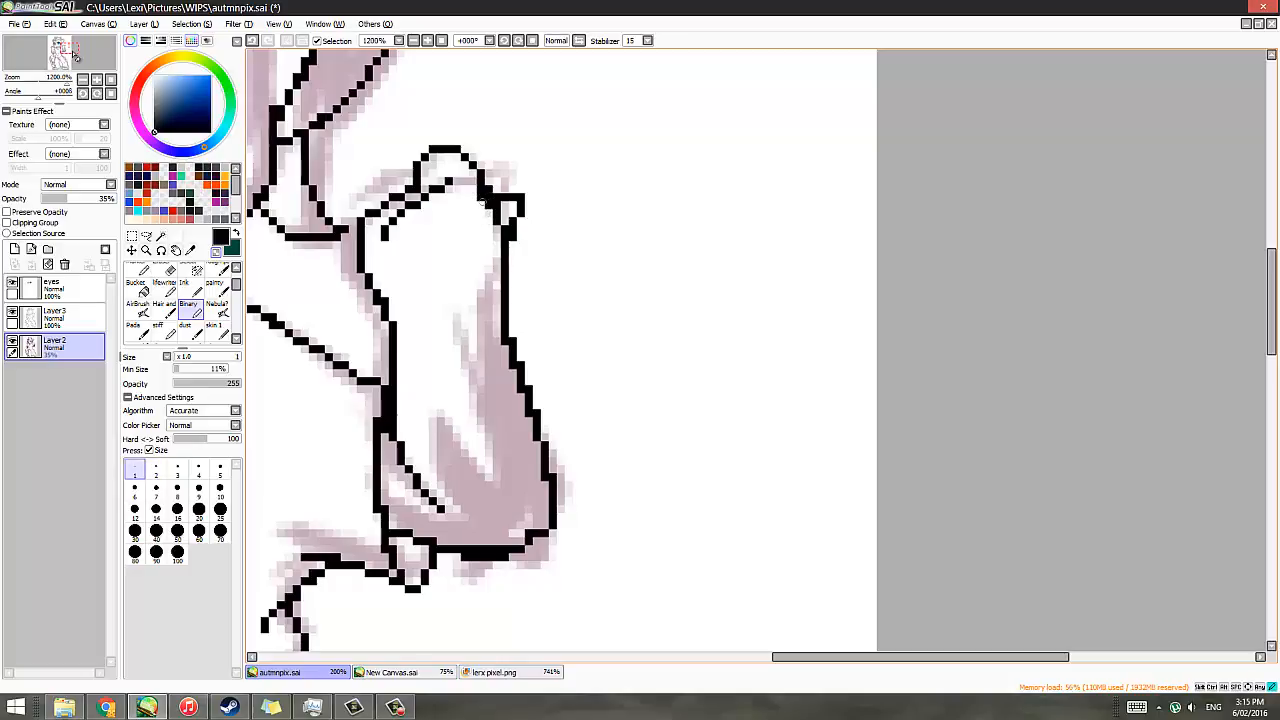
pyautogui.click(60, 317)
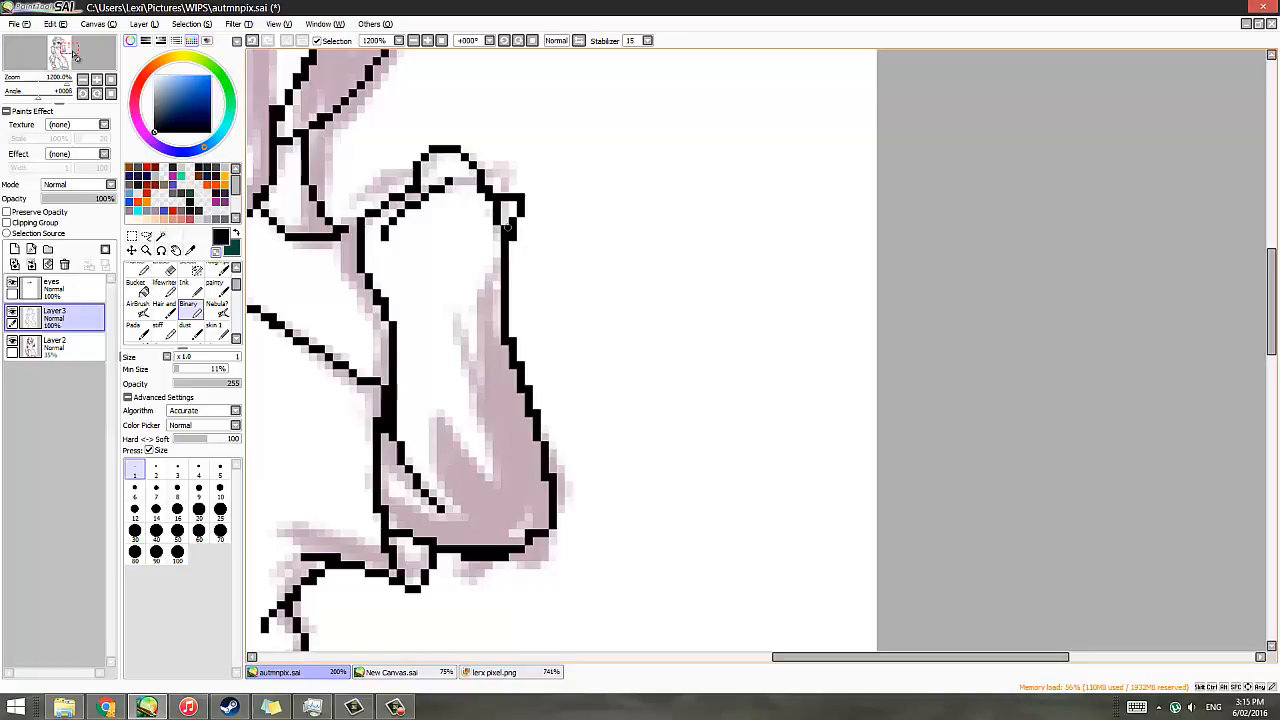
# - Erase the surplus pixels that thicken the line along the underside of the raised arm
pyautogui.hotkey('ctrl', 'z')
pyautogui.click(506, 228)
pyautogui.hotkey('ctrl', 'z')
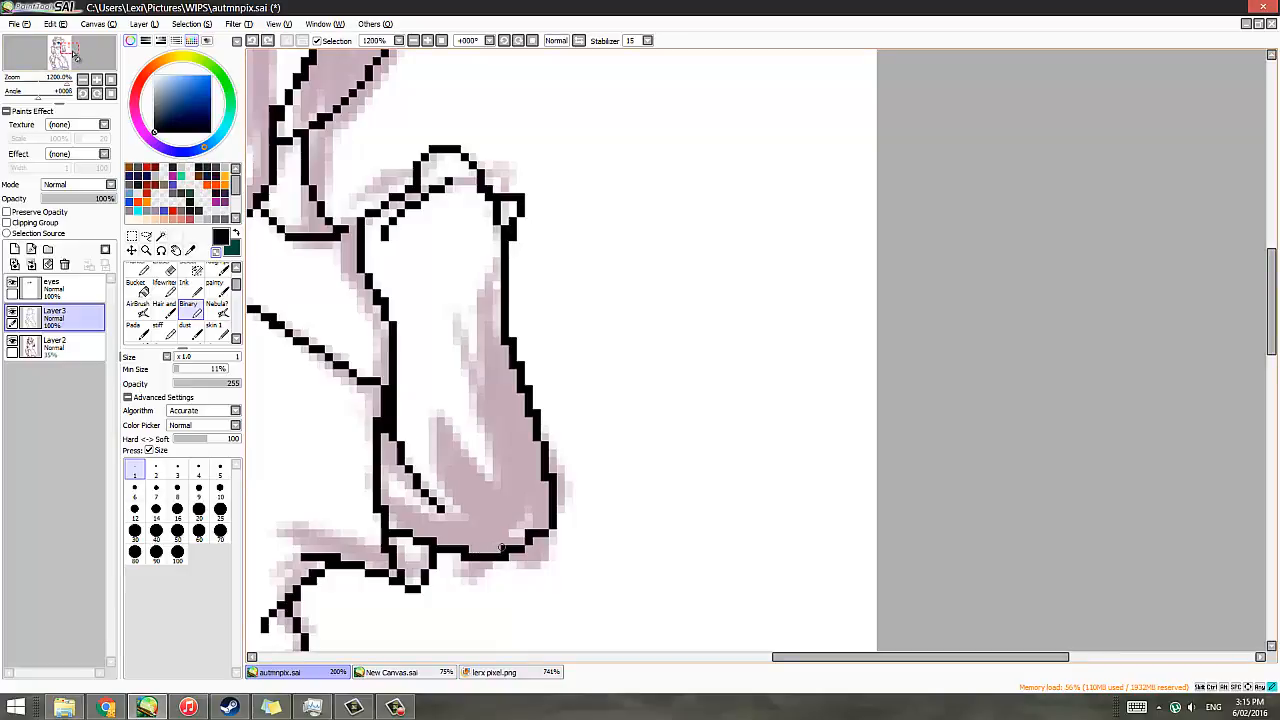
pyautogui.moveTo(502, 547); pyautogui.dragTo(486, 549)
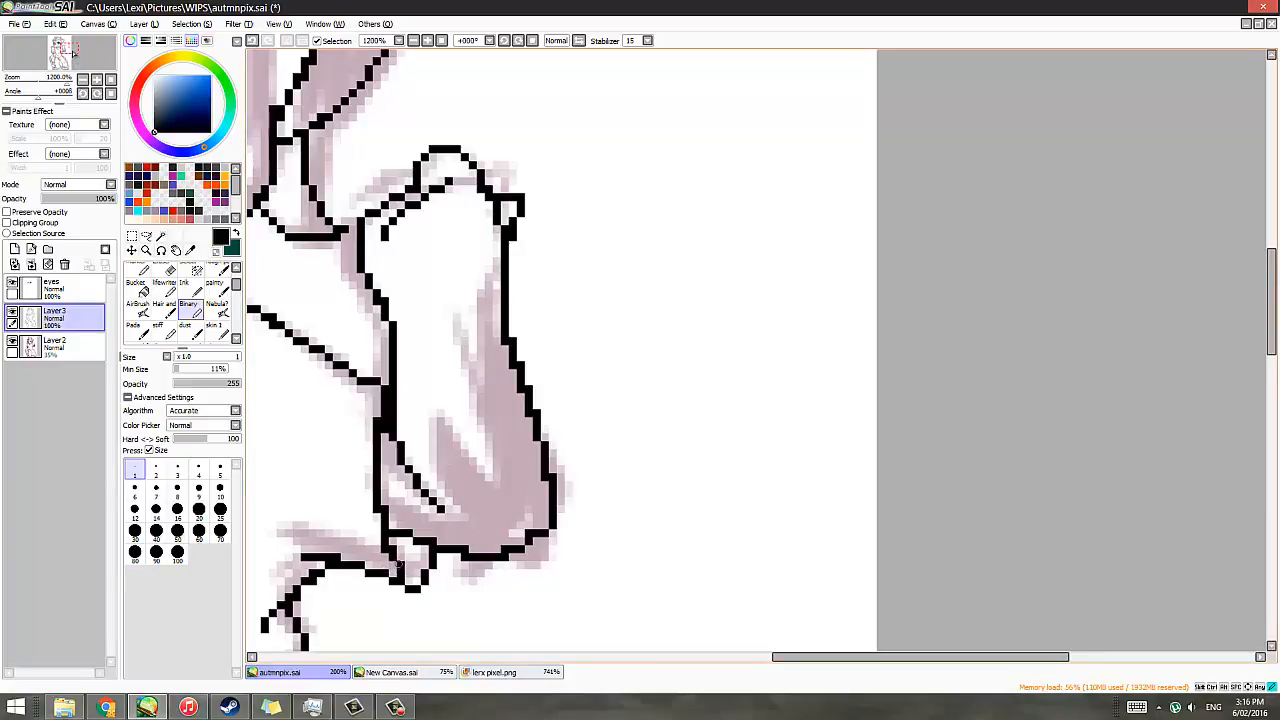
# - Examine the line art on the head, torso, tail and feet for doubled or uneven pixels
pyautogui.moveTo(72, 52)
pyautogui.mouseDown()
pyautogui.moveTo(62, 49)
pyautogui.moveTo(73, 54)
pyautogui.mouseUp()
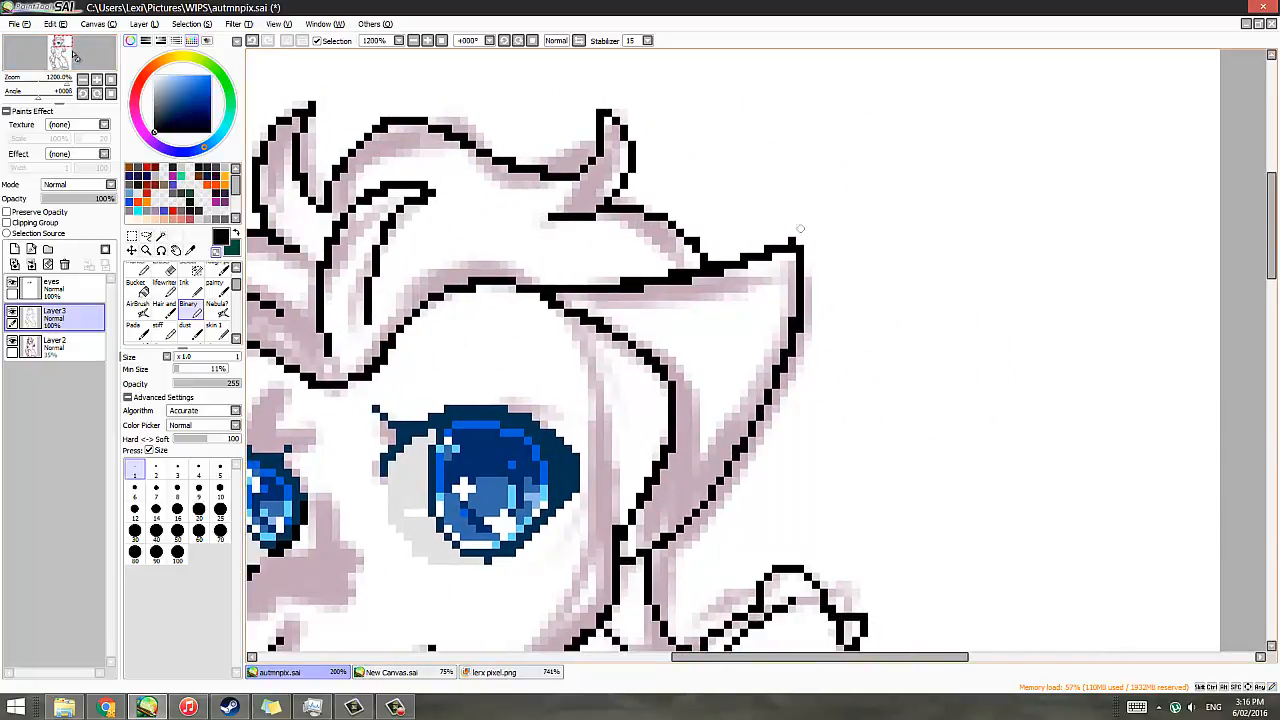
pyautogui.moveTo(73, 55); pyautogui.dragTo(73, 56)
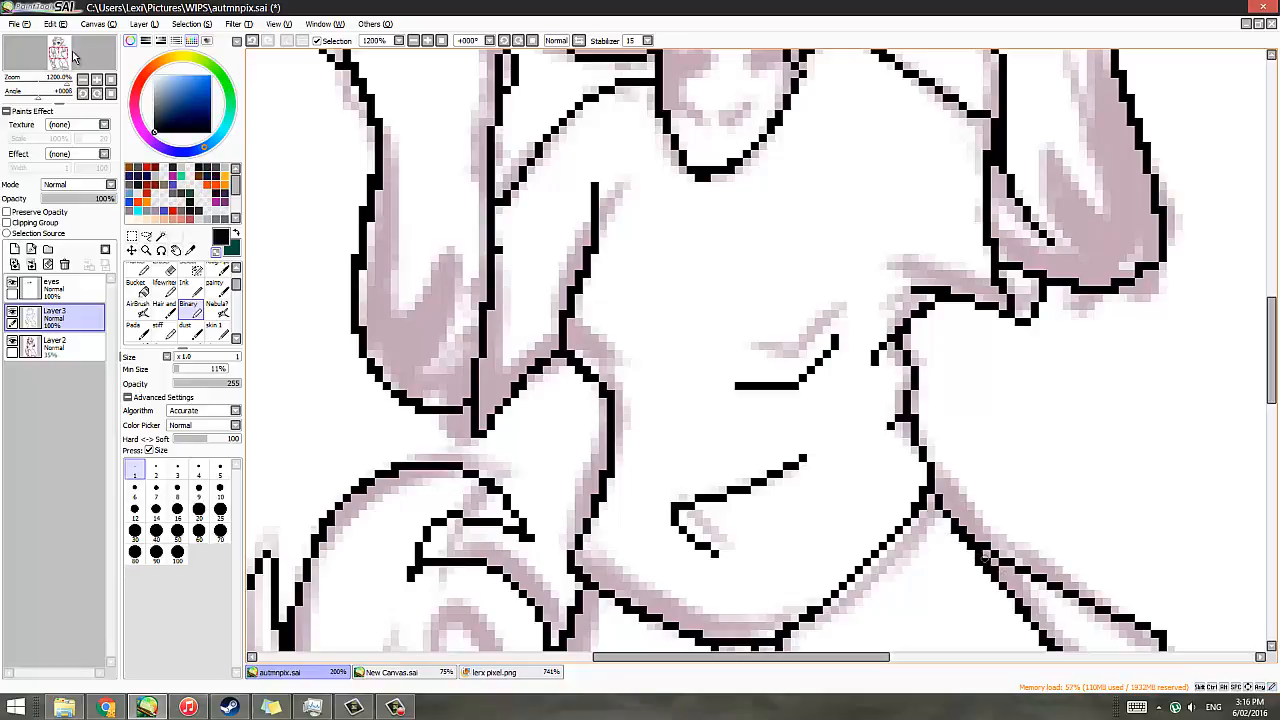
pyautogui.scroll(-2, 72, 54)
pyautogui.moveTo(476, 640); pyautogui.dragTo(381, 362)
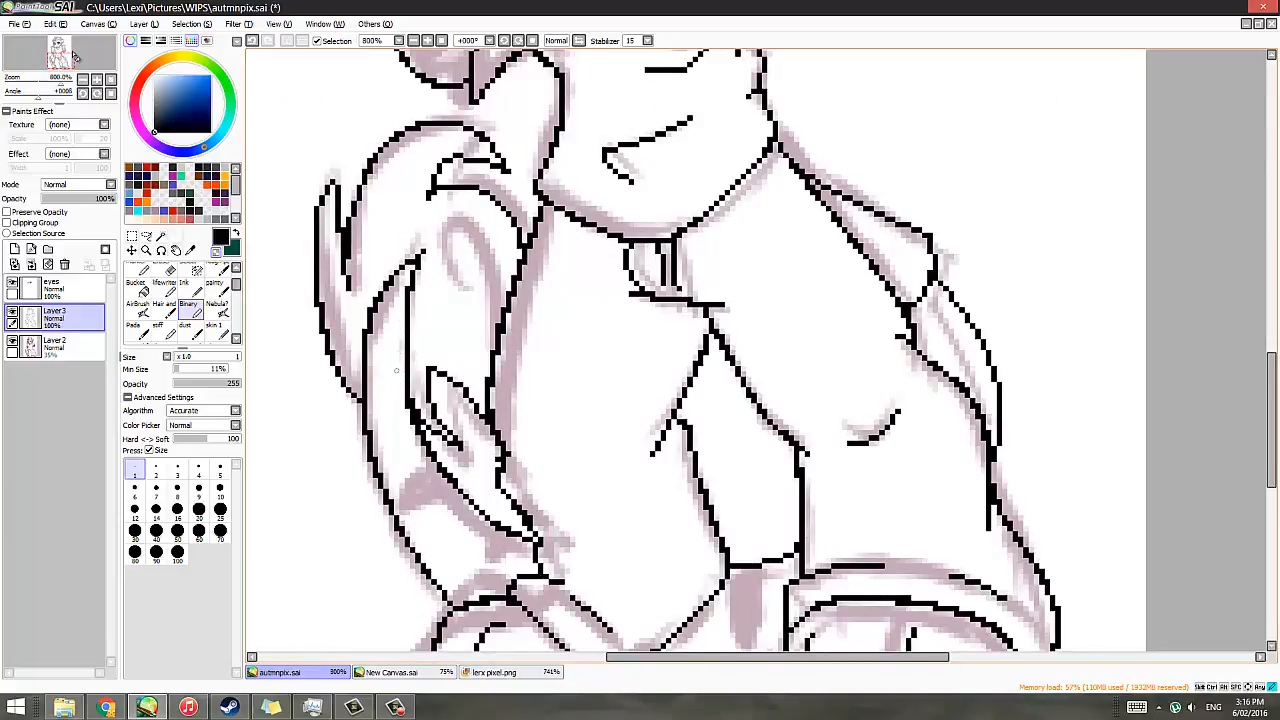
pyautogui.hotkey('ctrl', 'z')
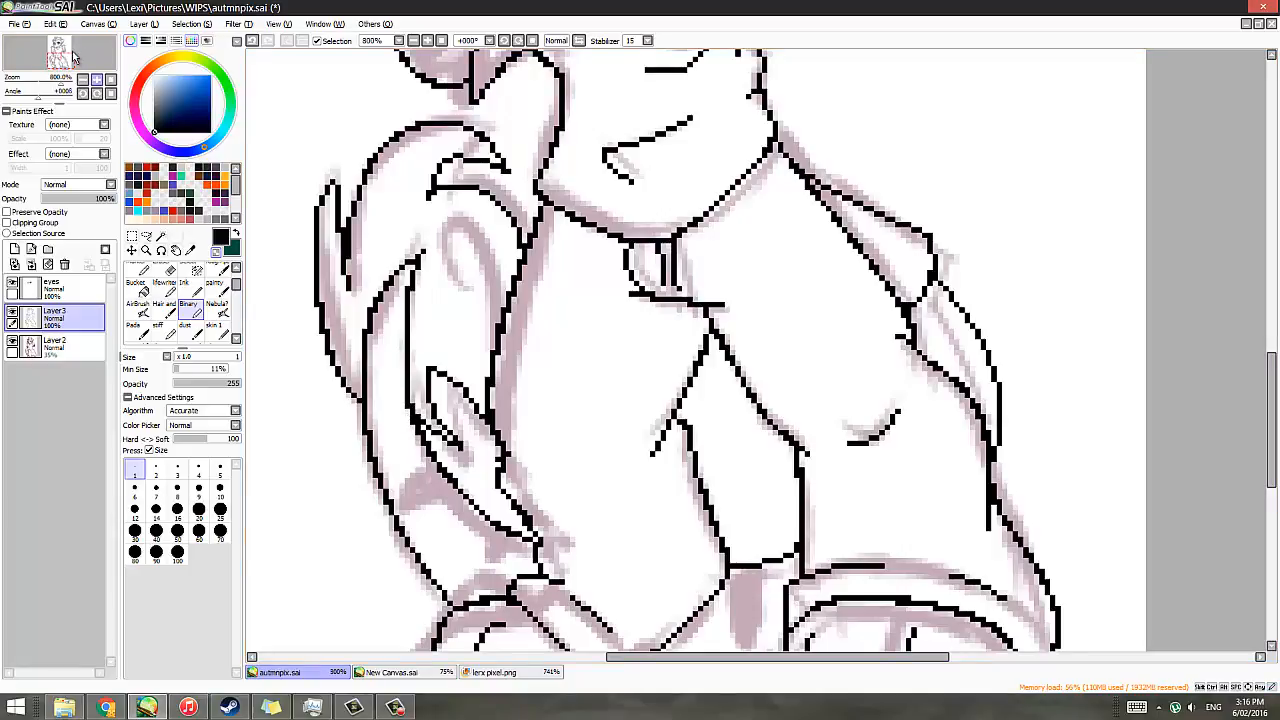
pyautogui.moveTo(72, 54); pyautogui.dragTo(74, 54)
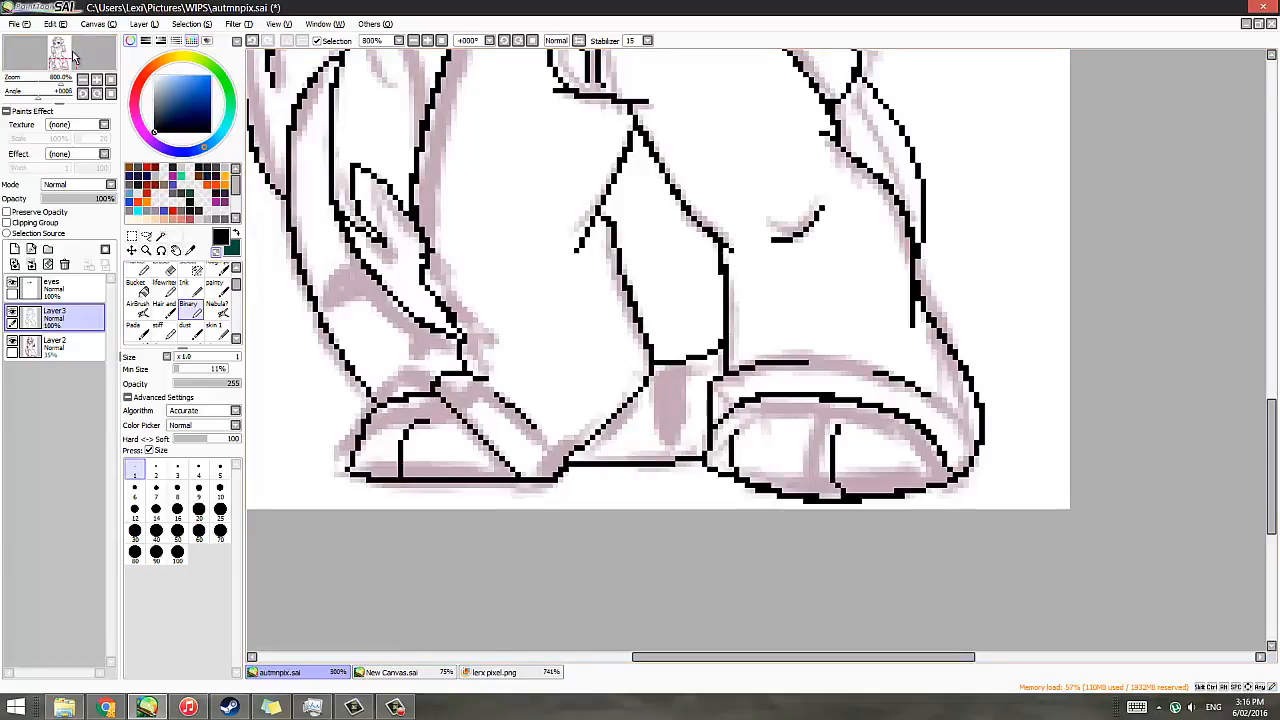
pyautogui.moveTo(72, 56); pyautogui.dragTo(74, 56)
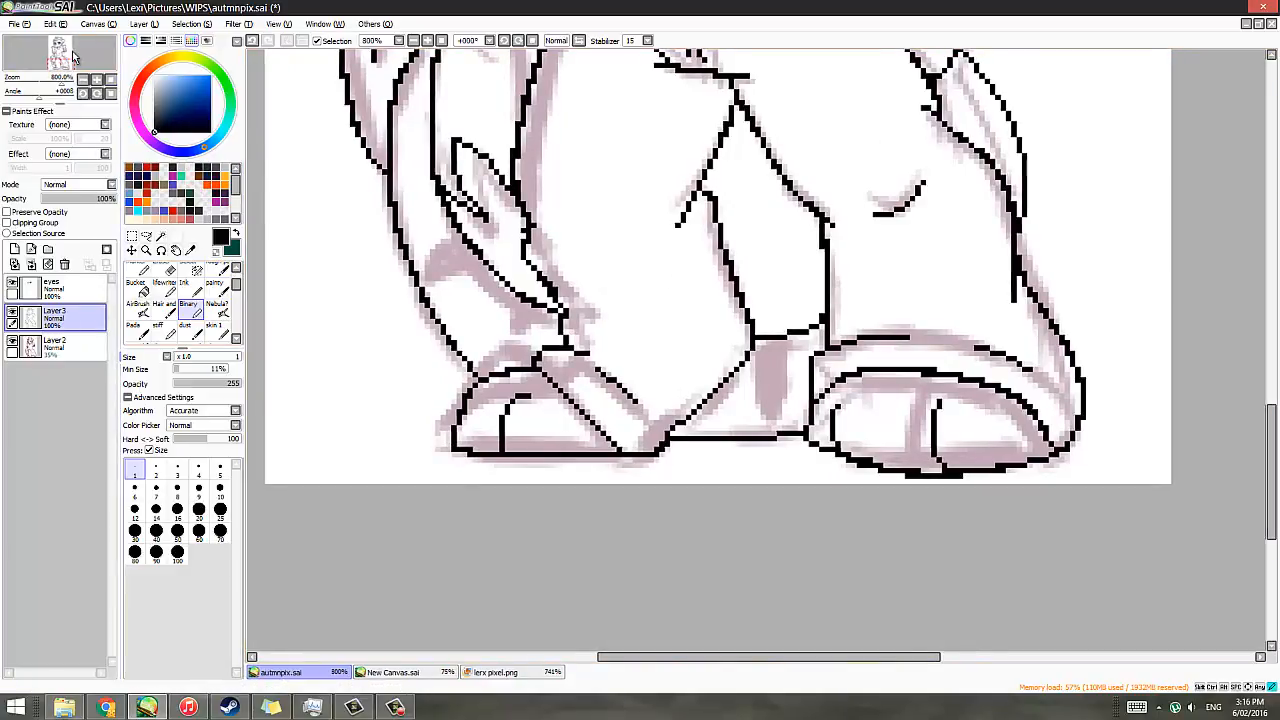
# - Hide the sketch layer and show the whole character with only the line art and eyes
pyautogui.click(111, 79)
pyautogui.moveTo(63, 54); pyautogui.dragTo(72, 51)
pyautogui.click(97, 79)
pyautogui.click(97, 79)
pyautogui.click(97, 79)
pyautogui.click(97, 79)
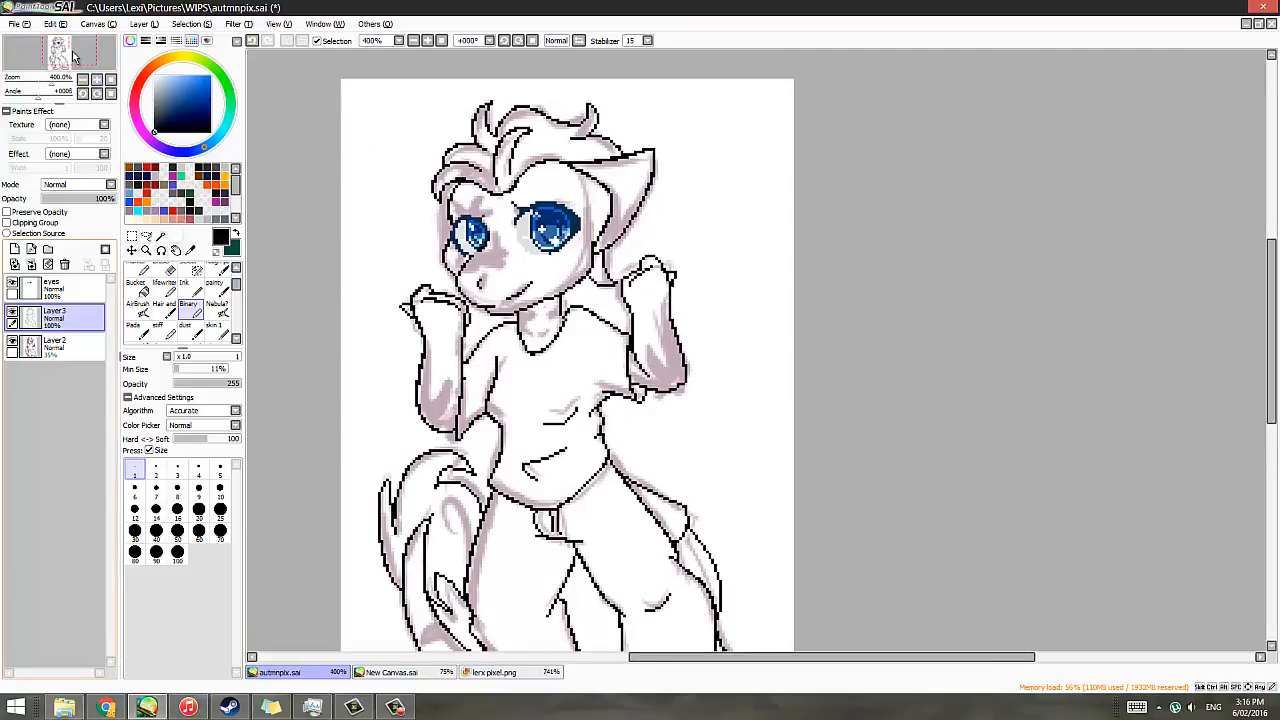
pyautogui.click(12, 341)
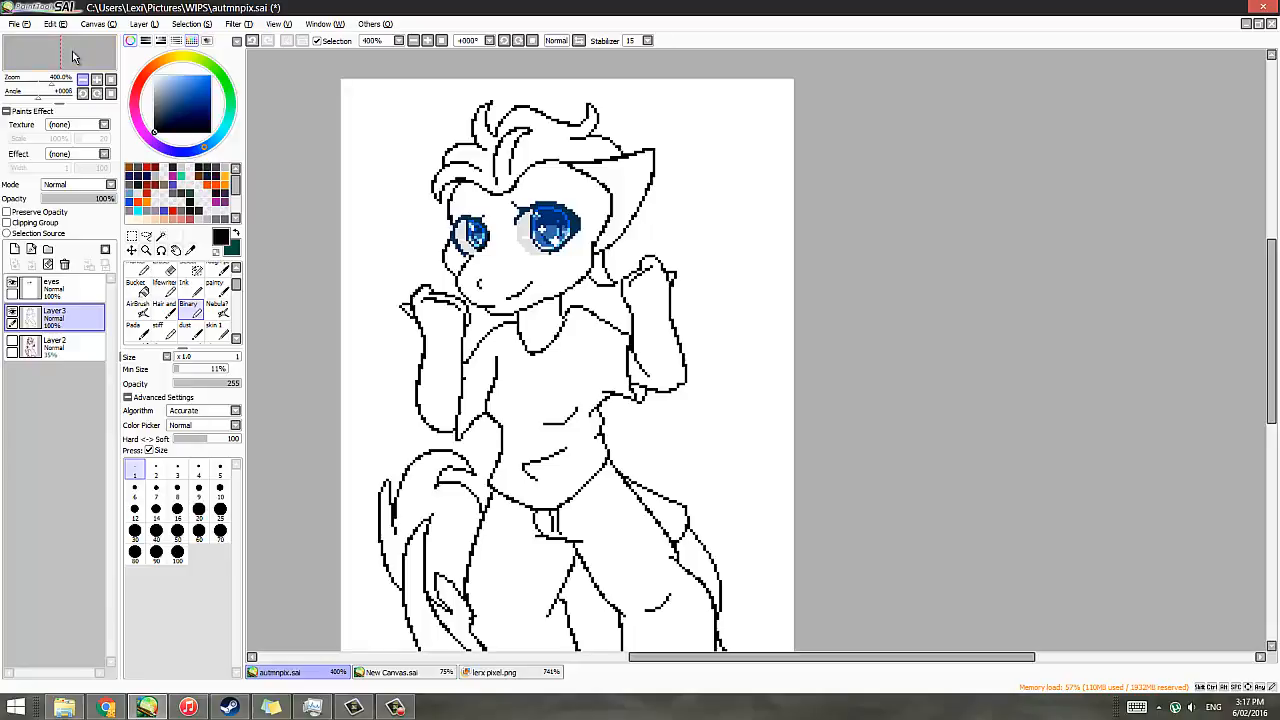
pyautogui.click(83, 79)
pyautogui.click(72, 55)
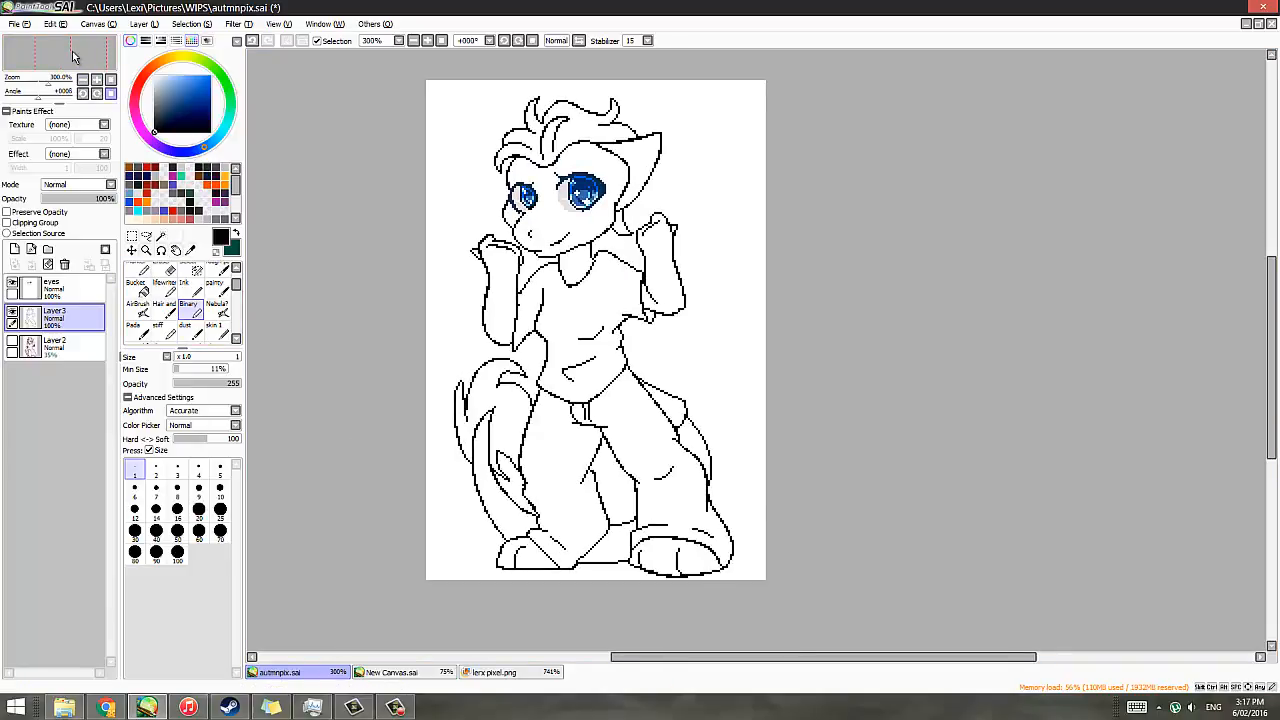
# - Switch to Chrome and show the artist's DeviantArt profile page
pyautogui.press('alt')
pyautogui.press('f')
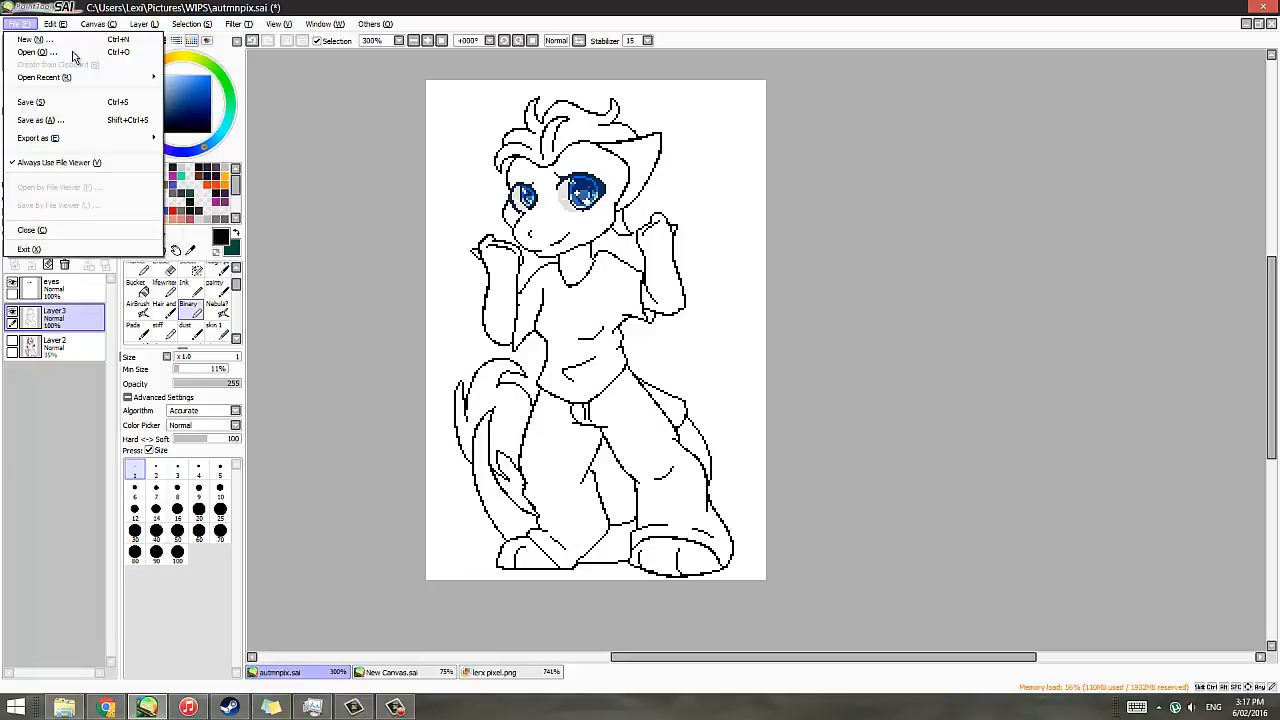
pyautogui.click(105, 707)
pyautogui.click(46, 8)
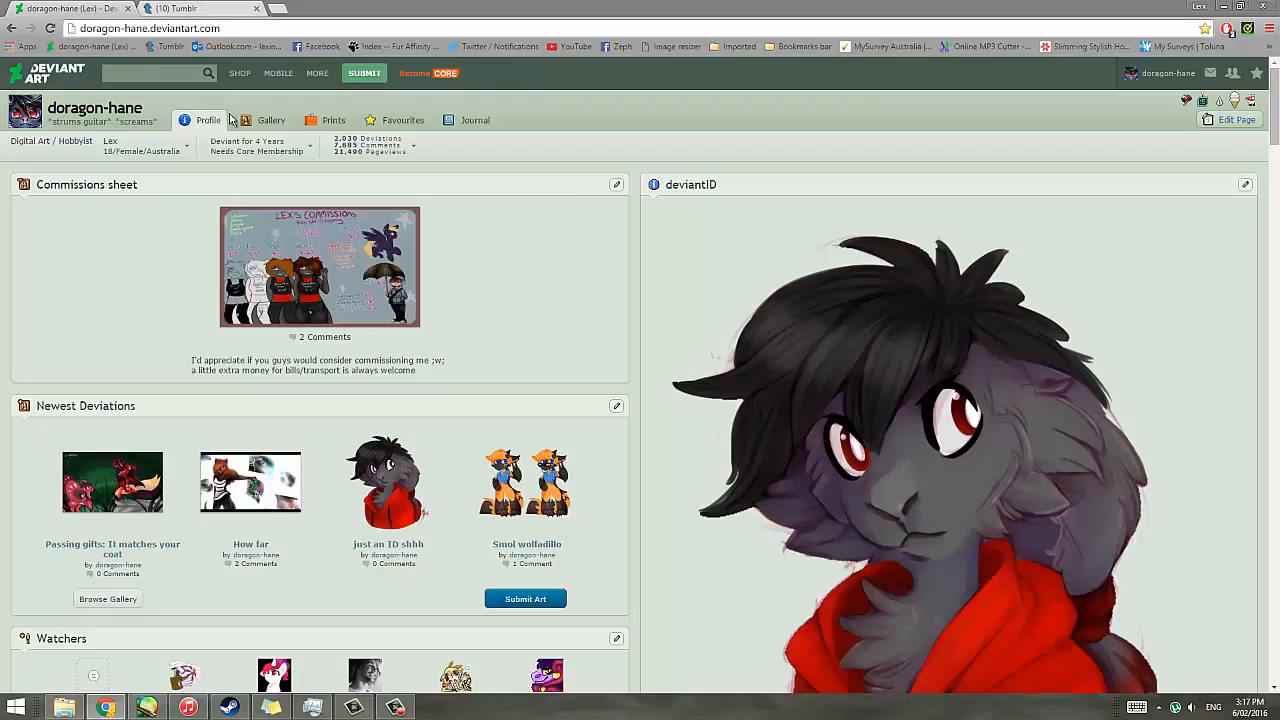
# - Search the artist's DeviantArt gallery for "autmn" and open the "day 63" artwork of the orange winged character
pyautogui.click(247, 121)
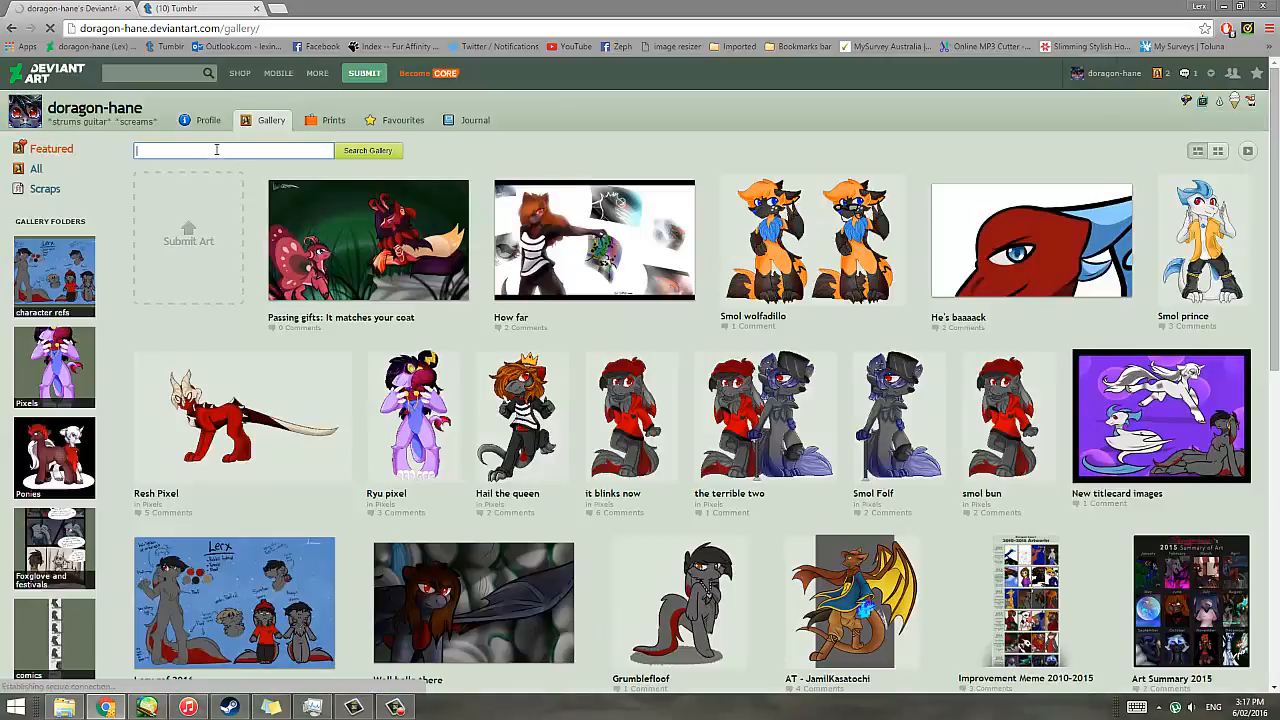
pyautogui.write('autmn')
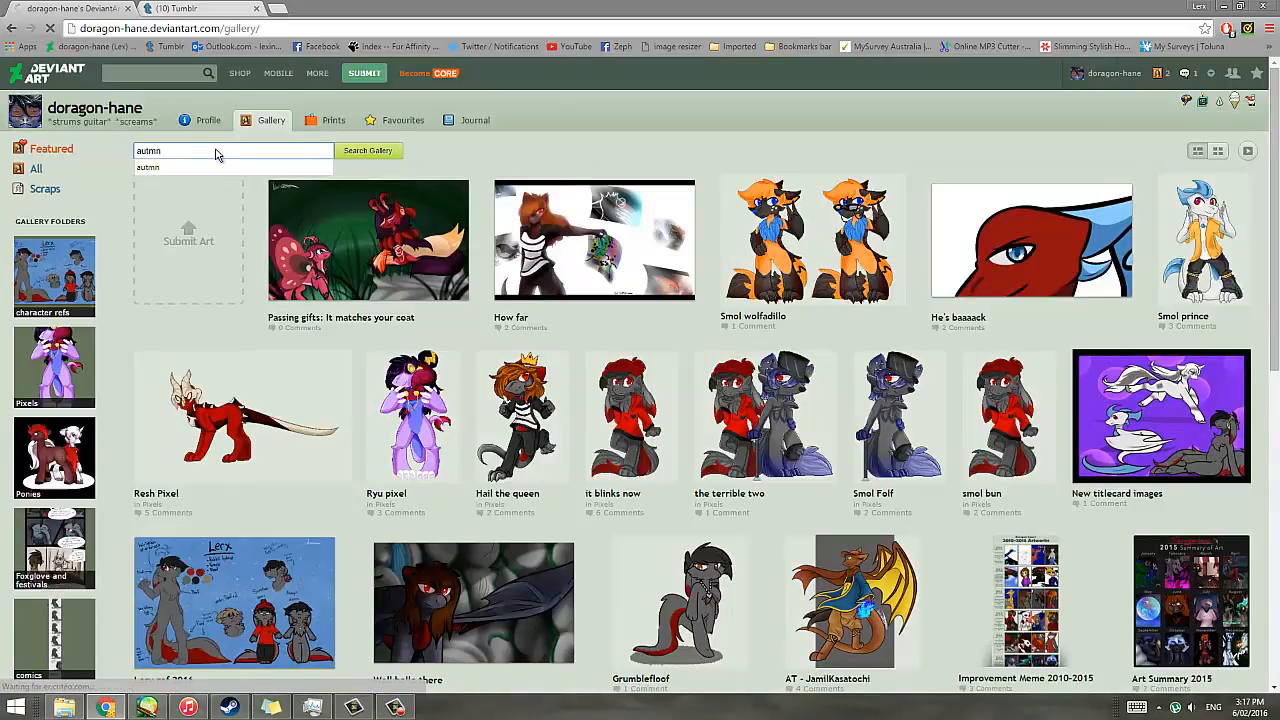
pyautogui.press('Return')
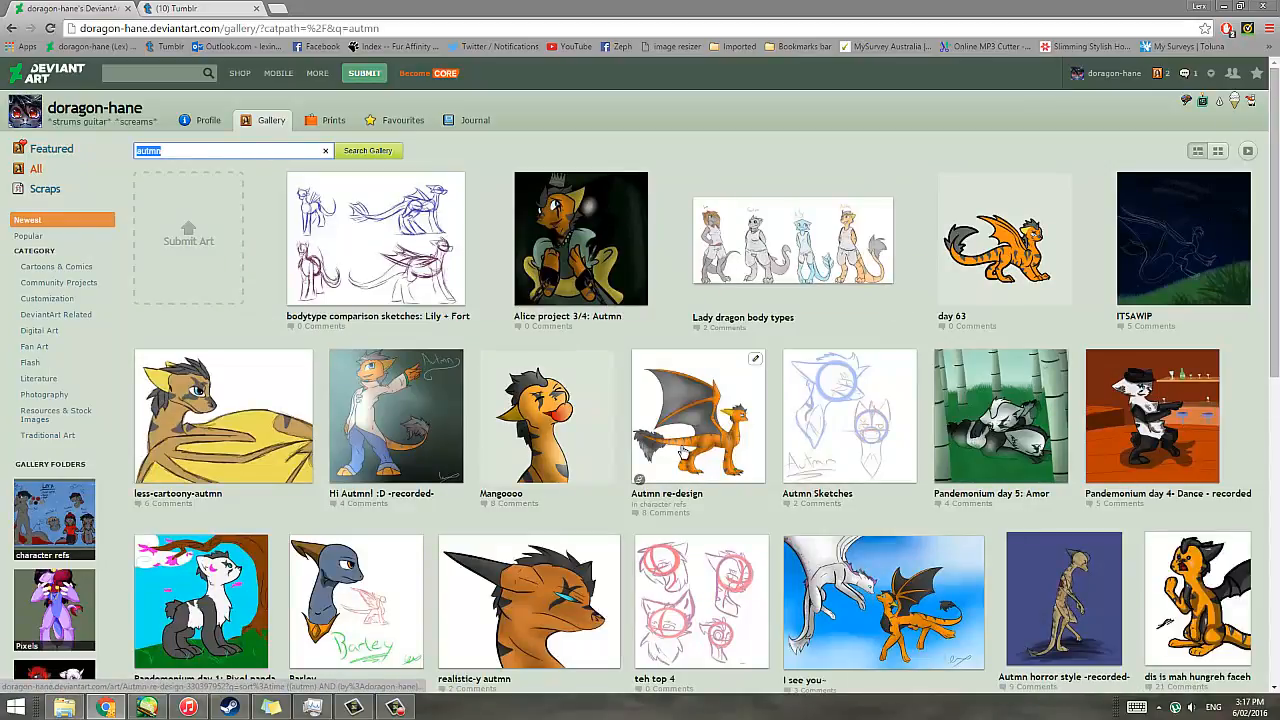
pyautogui.click(1010, 240)
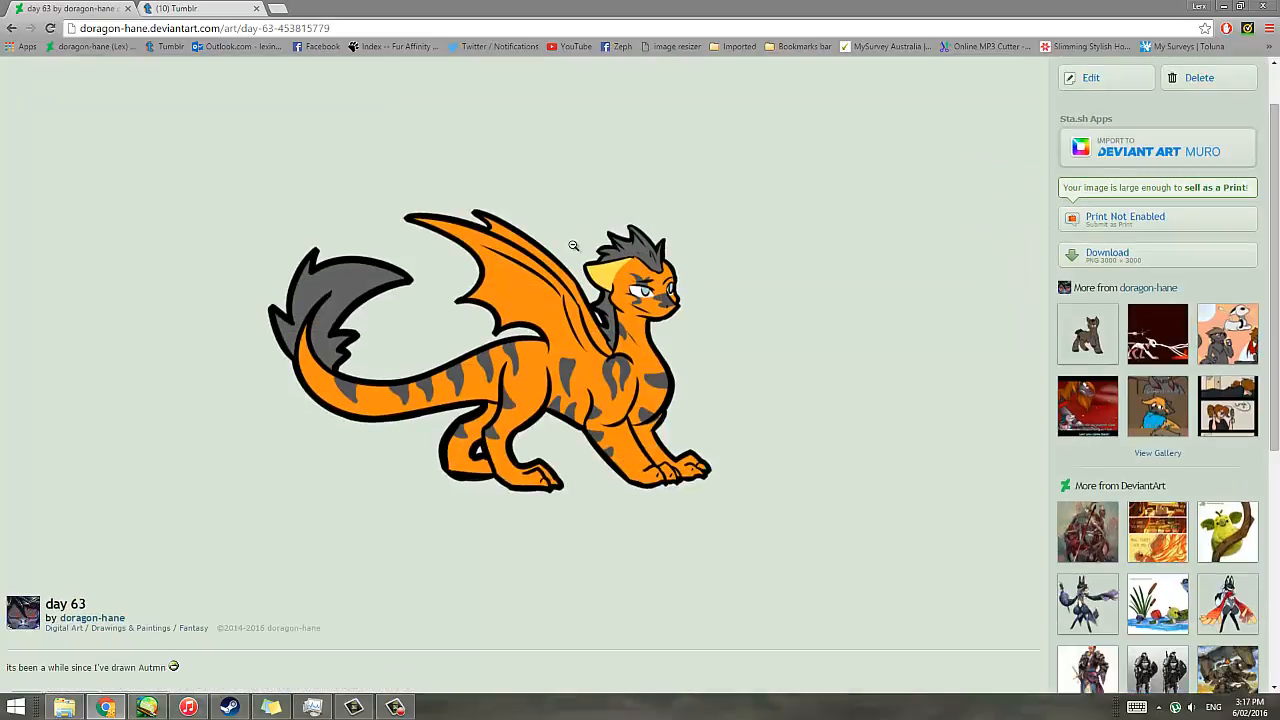
# - Enlarge the "day 63" artwork and copy its image
pyautogui.click(566, 278)
pyautogui.rightClick(559, 293)
pyautogui.click(604, 333)
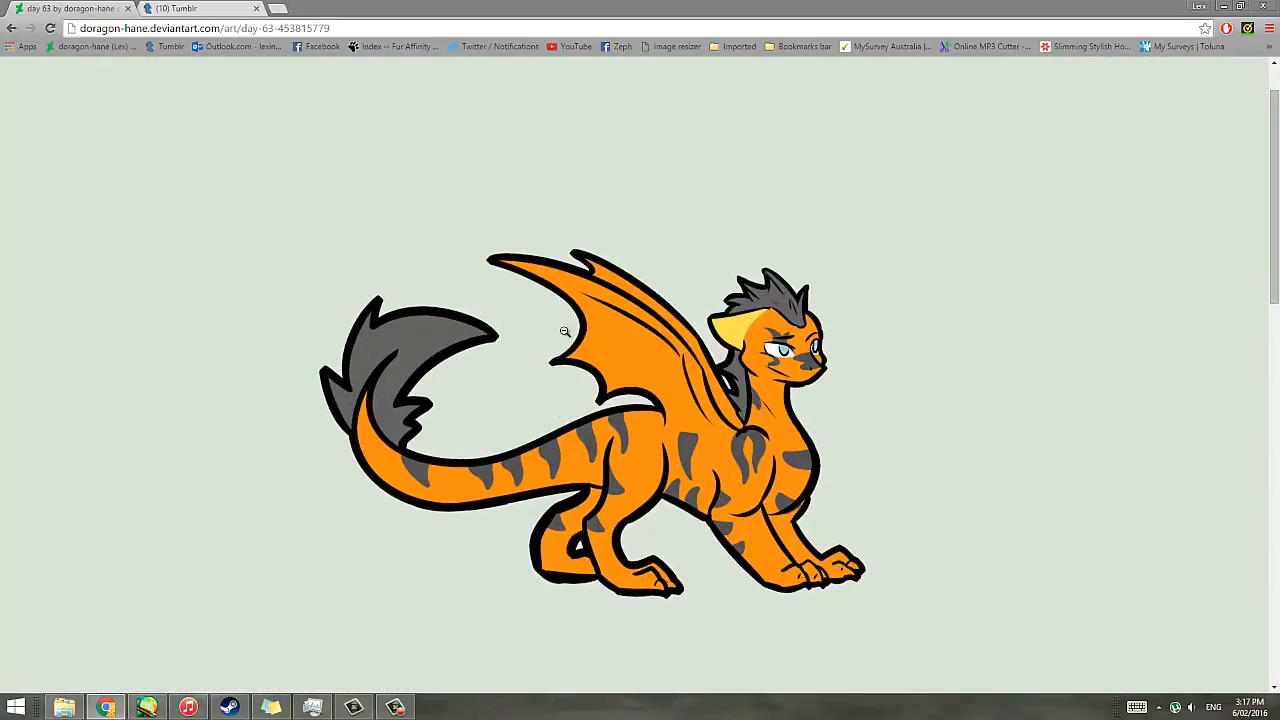
# - Switch to PaintTool SAI and paste the copied reference artwork onto a new canvas
pyautogui.click(147, 707)
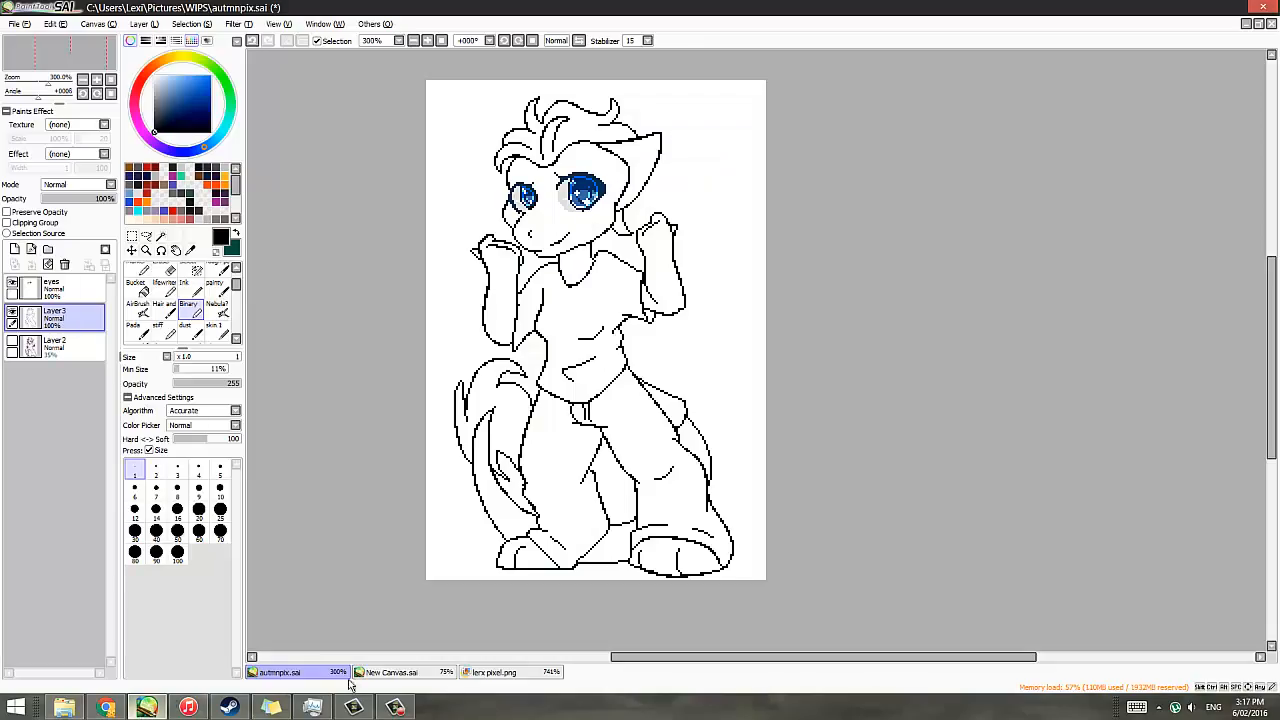
pyautogui.click(15, 23)
pyautogui.click(30, 33)
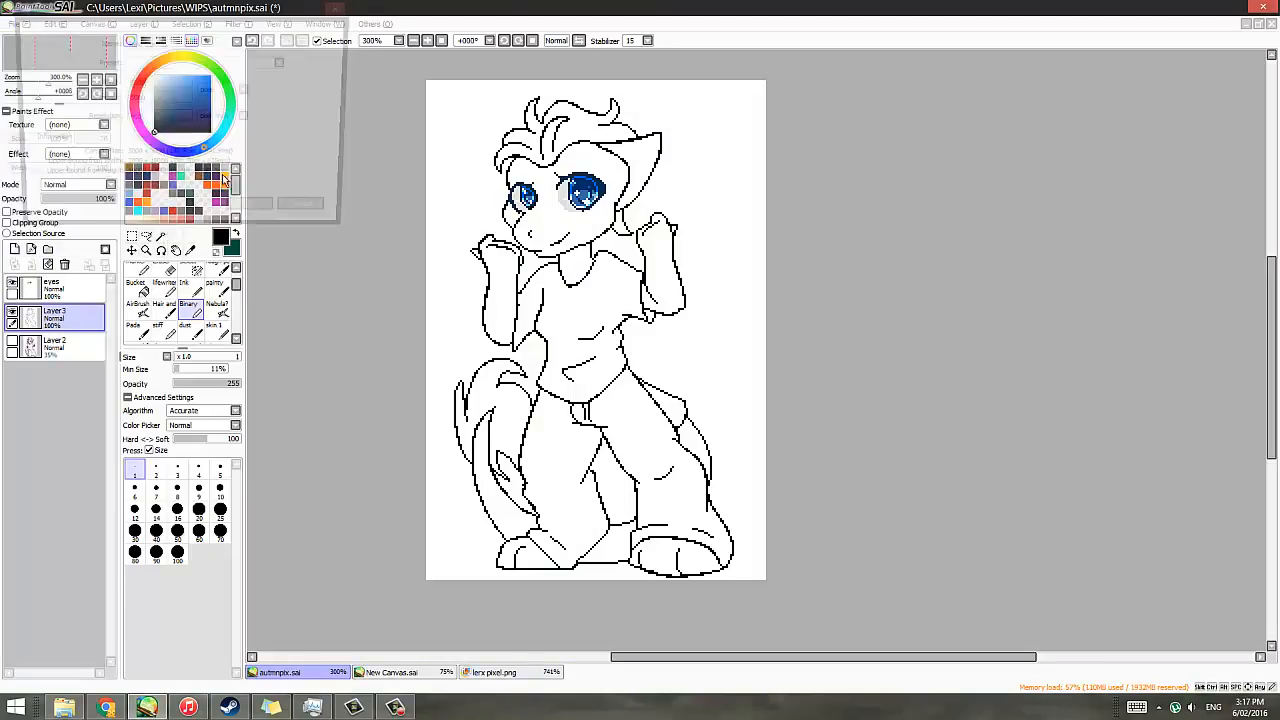
pyautogui.click(250, 218)
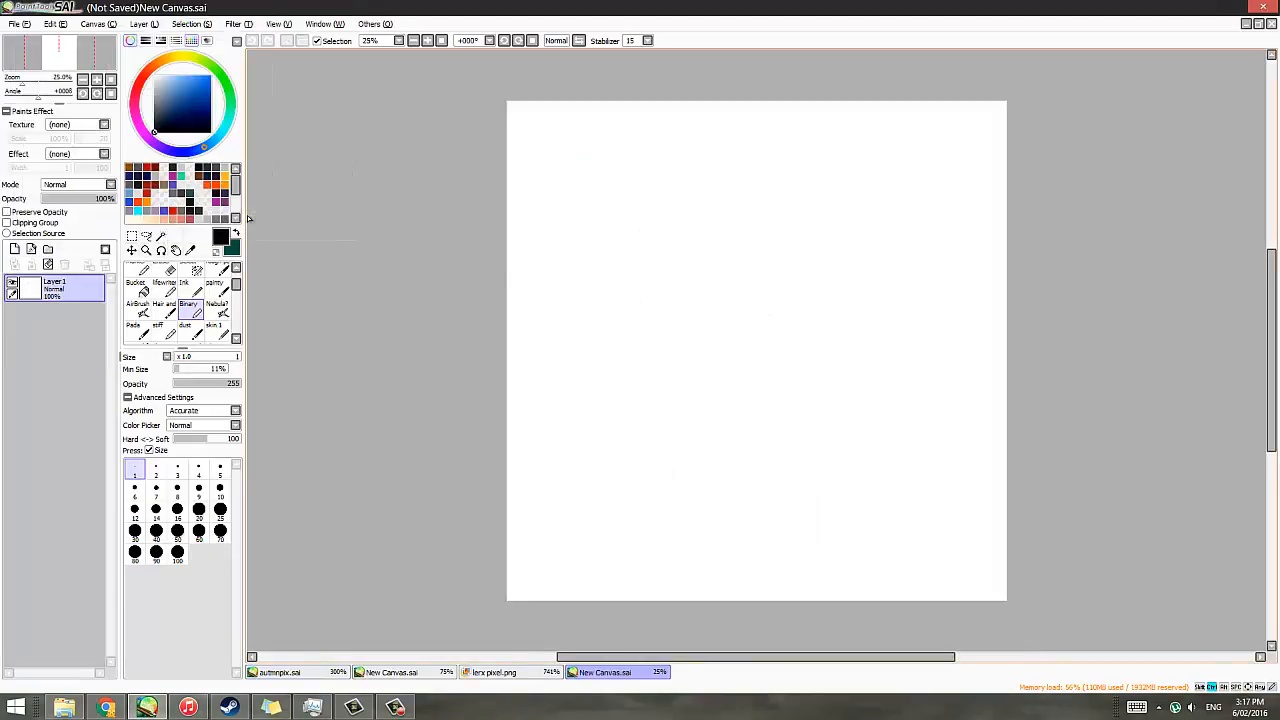
pyautogui.hotkey('ctrl', 'v')
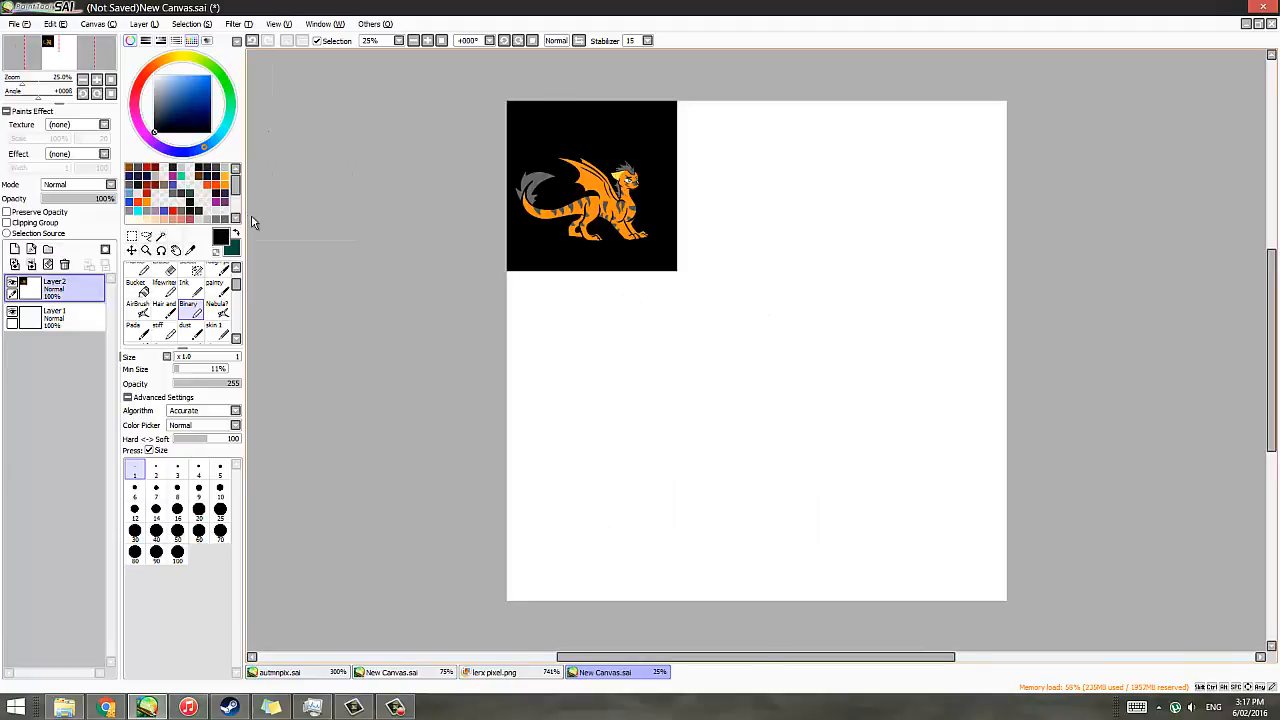
# - Pick the orange body colour from the pasted reference and return to autmnpix.sai
pyautogui.press('alt')
pyautogui.click(225, 185)
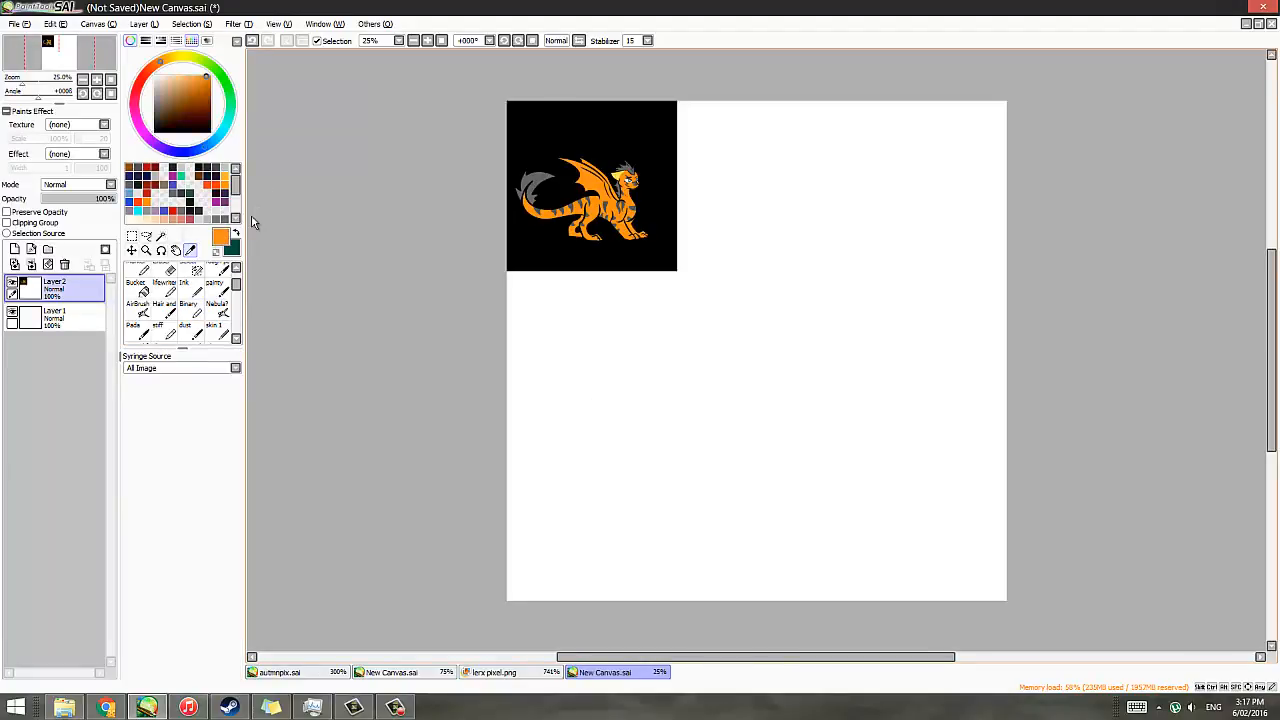
pyautogui.hotkey('ctrl', 'Tab')
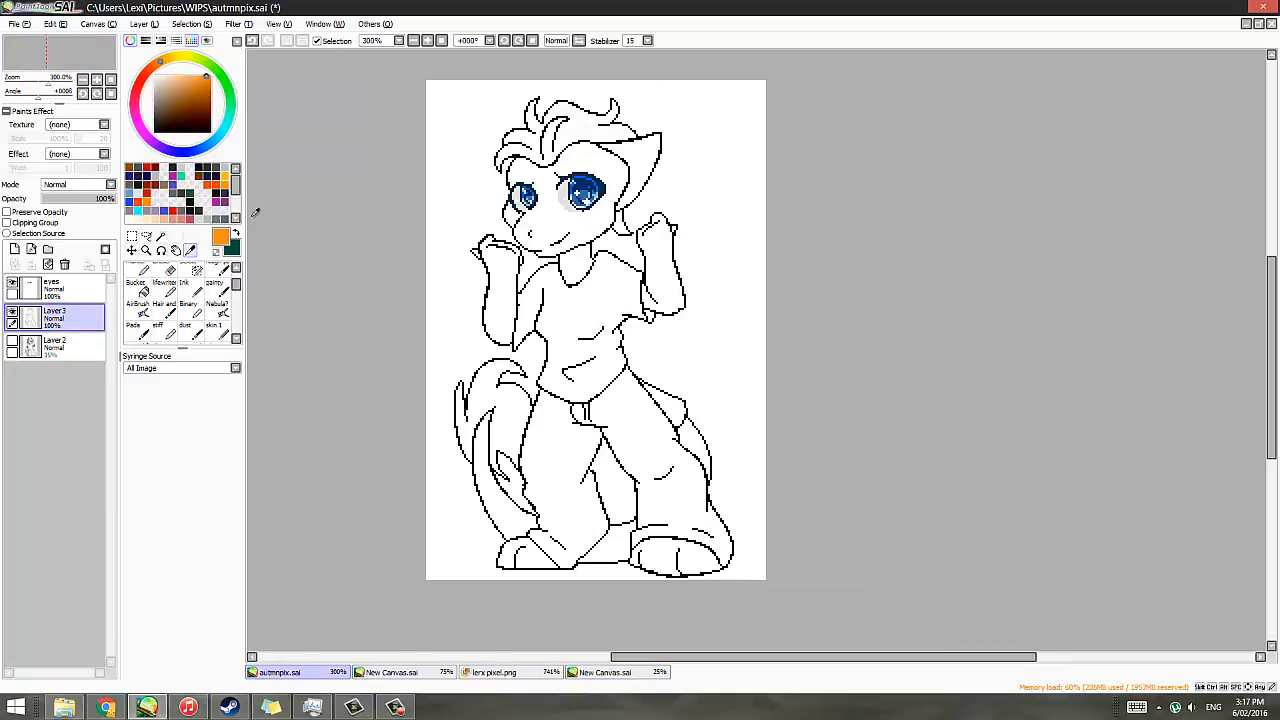
# - Add a new layer beneath the line art, then make the line-art layer active for Magic Wand selection
pyautogui.press('w')
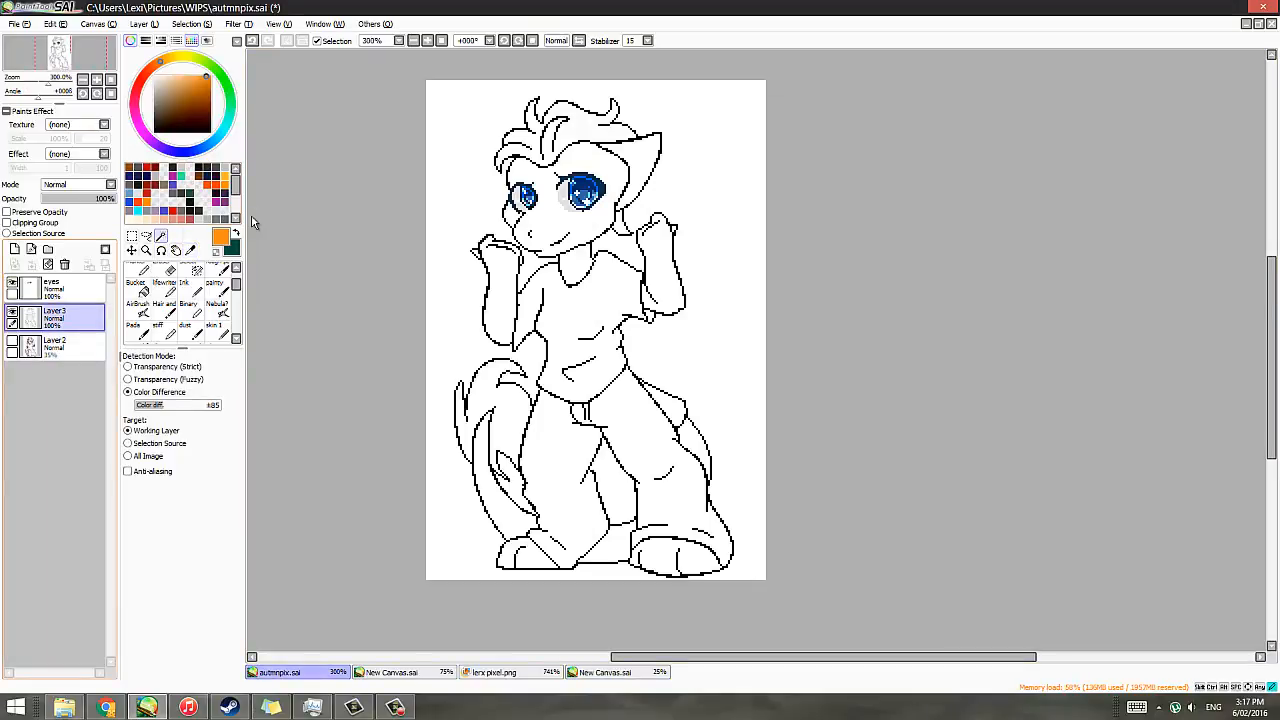
pyautogui.hotkey('ctrl', 'shift', 'n')
pyautogui.click(70, 318)
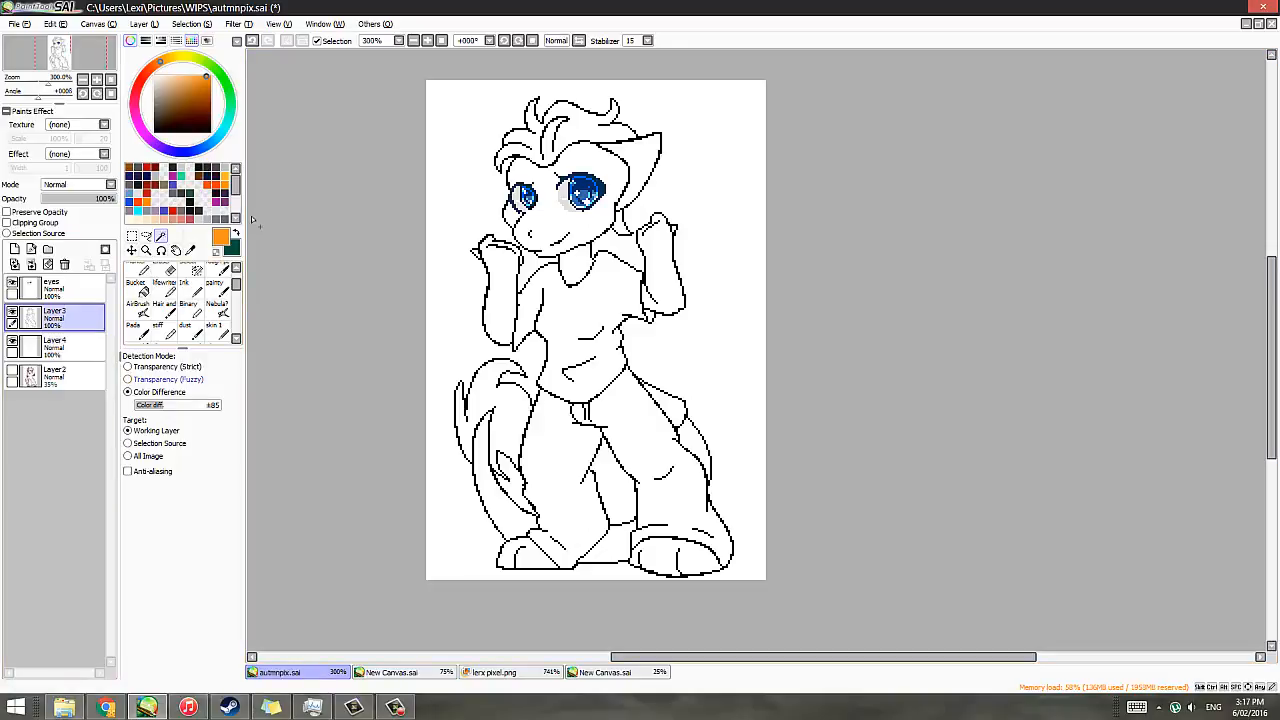
# - Try to select the neck and face areas of the line art with the Magic Wand
pyautogui.click(576, 268)
pyautogui.click(562, 226)
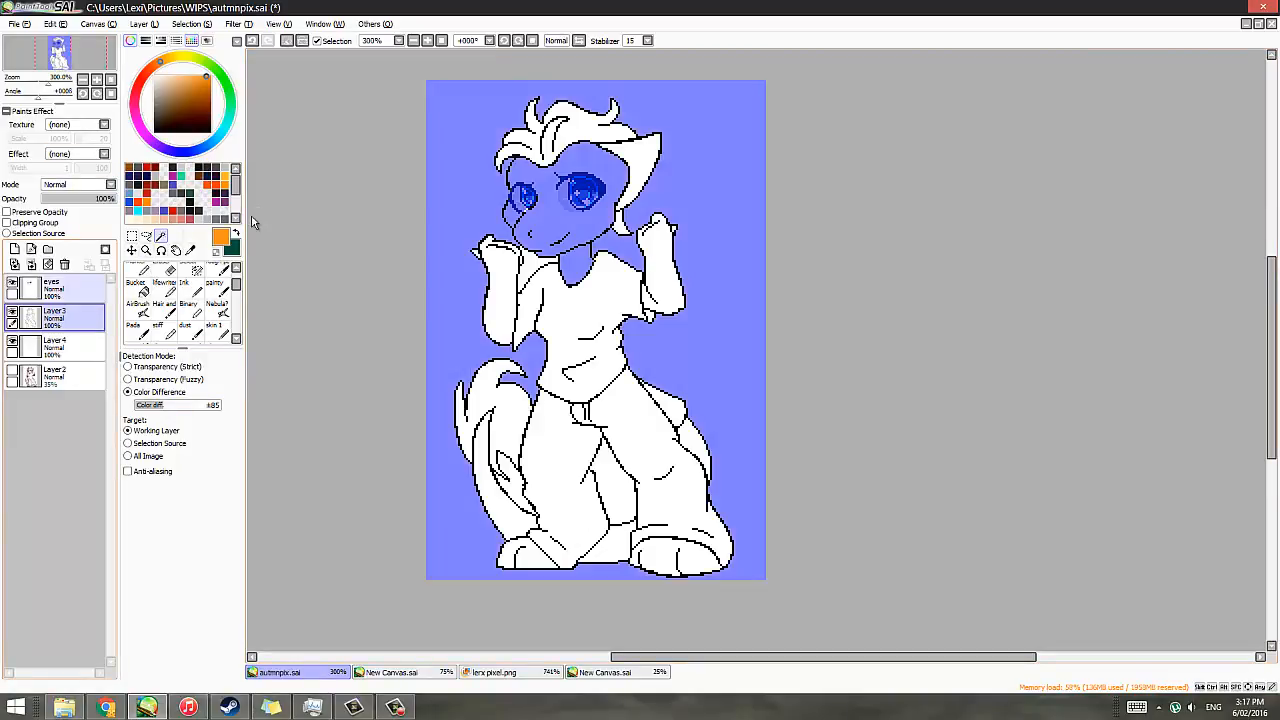
pyautogui.click(12, 312)
pyautogui.click(12, 312)
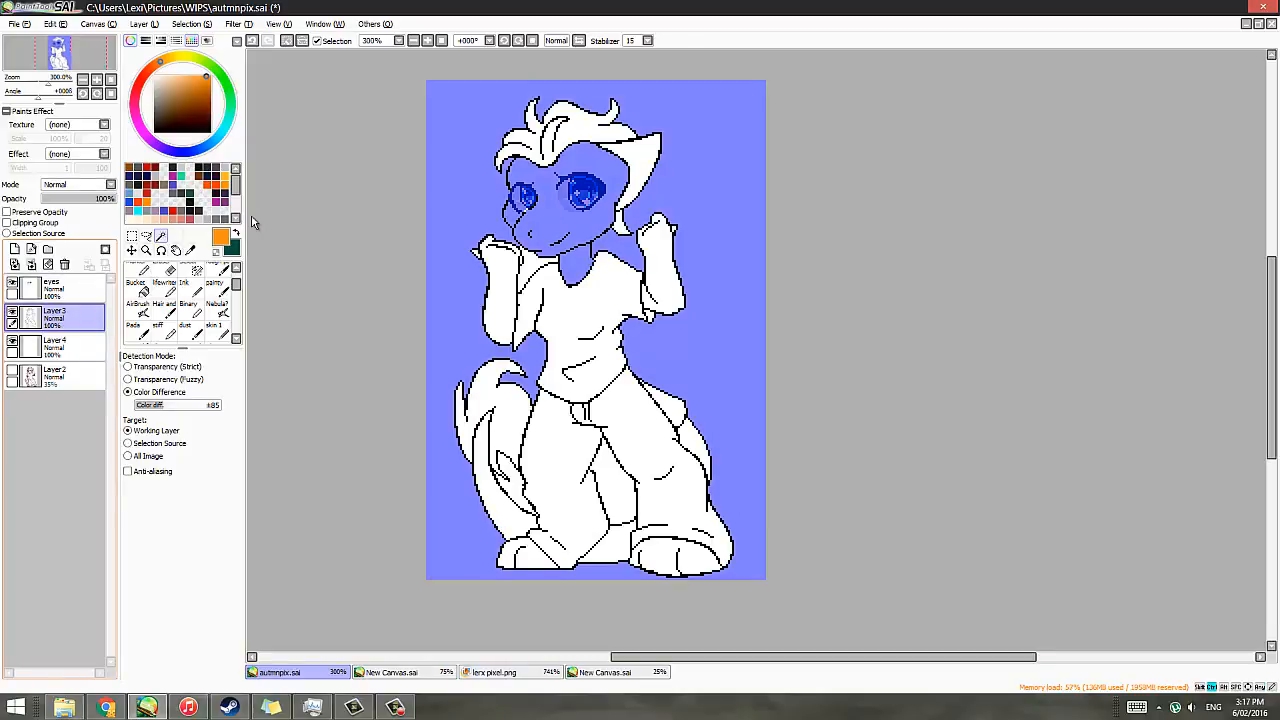
pyautogui.hotkey('ctrl', 'd')
# - Hide the eyes layer and close the gap in the face outline with black using the one-pixel Binary pen
pyautogui.click(12, 283)
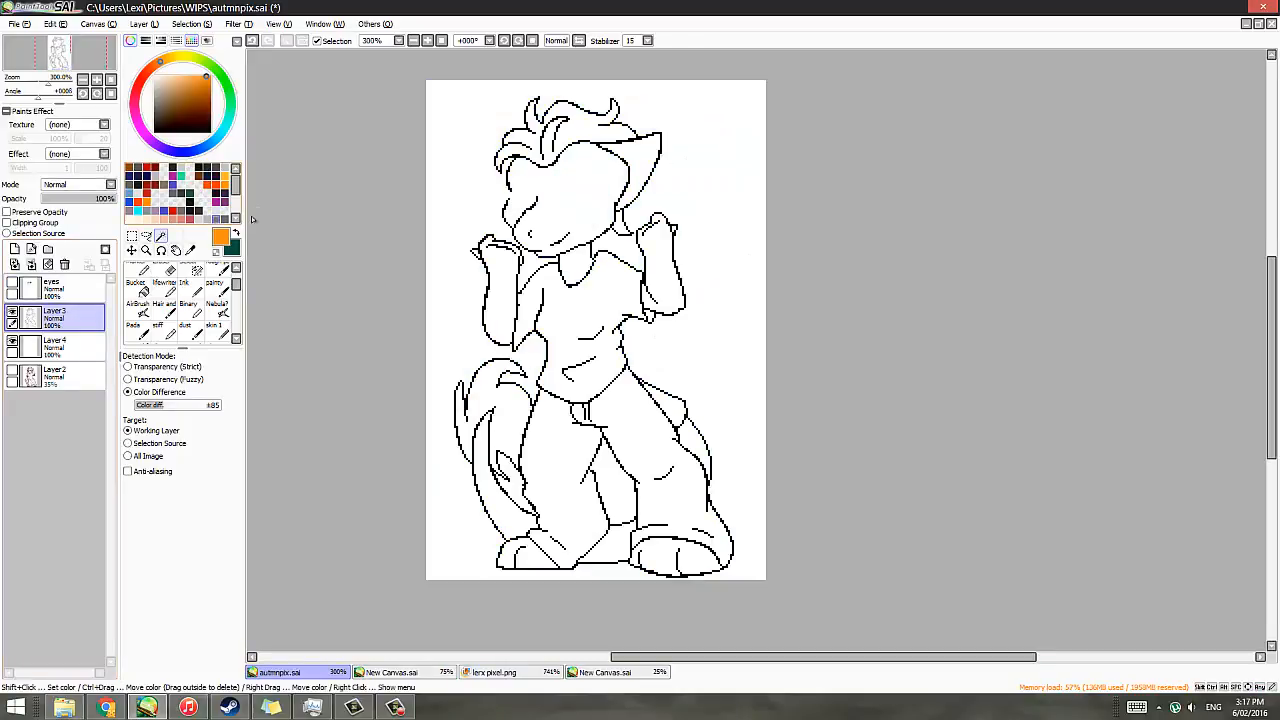
pyautogui.press('x')
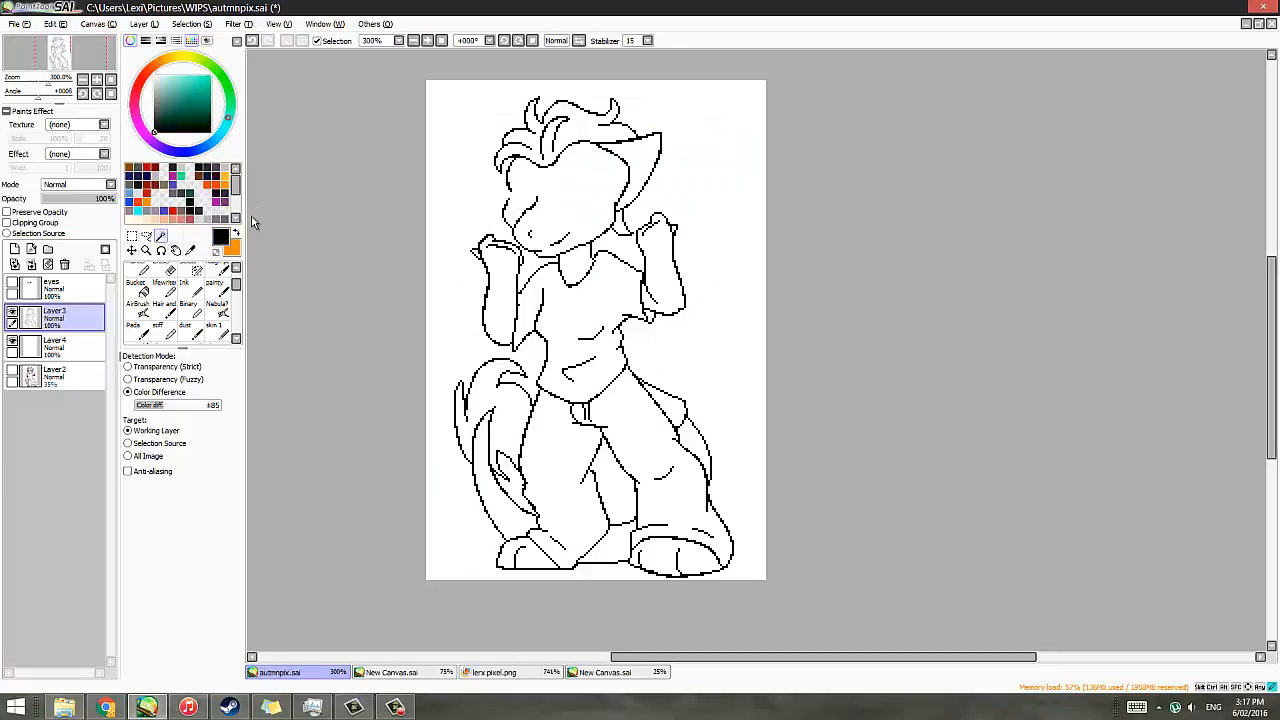
pyautogui.click(190, 310)
pyautogui.click(83, 80)
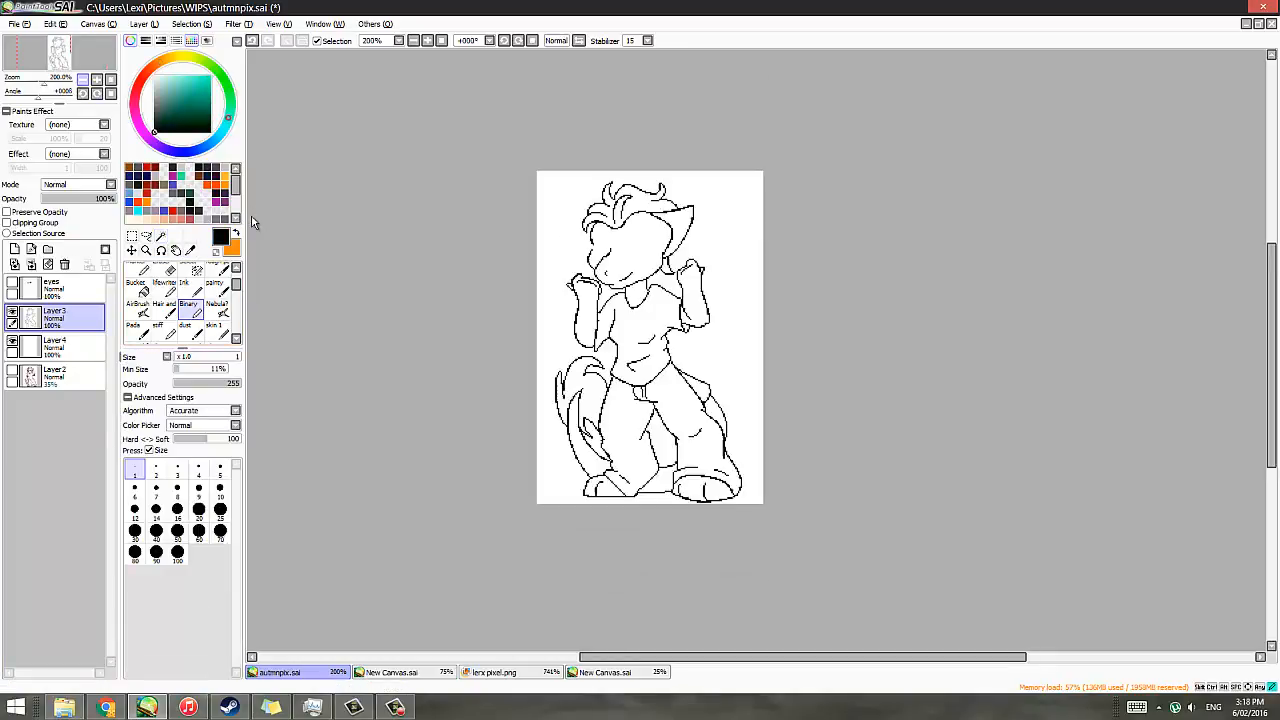
pyautogui.click(97, 80)
pyautogui.click(97, 80)
pyautogui.click(97, 80)
pyautogui.click(111, 80)
pyautogui.click(97, 80)
pyautogui.click(97, 80)
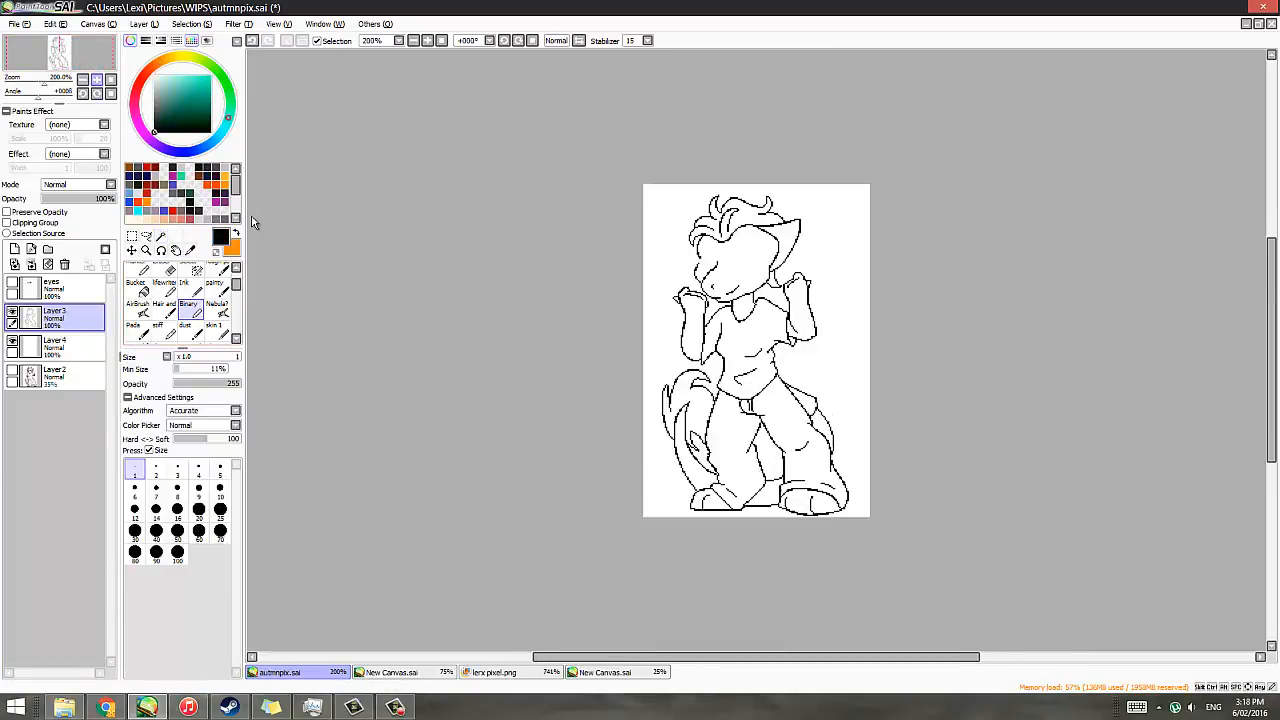
pyautogui.click(97, 80)
pyautogui.click(97, 80)
pyautogui.click(97, 80)
pyautogui.click(97, 80)
pyautogui.click(97, 80)
pyautogui.click(97, 80)
pyautogui.click(97, 80)
pyautogui.click(97, 80)
pyautogui.moveTo(57, 47); pyautogui.dragTo(59, 45)
pyautogui.moveTo(401, 222); pyautogui.dragTo(393, 262)
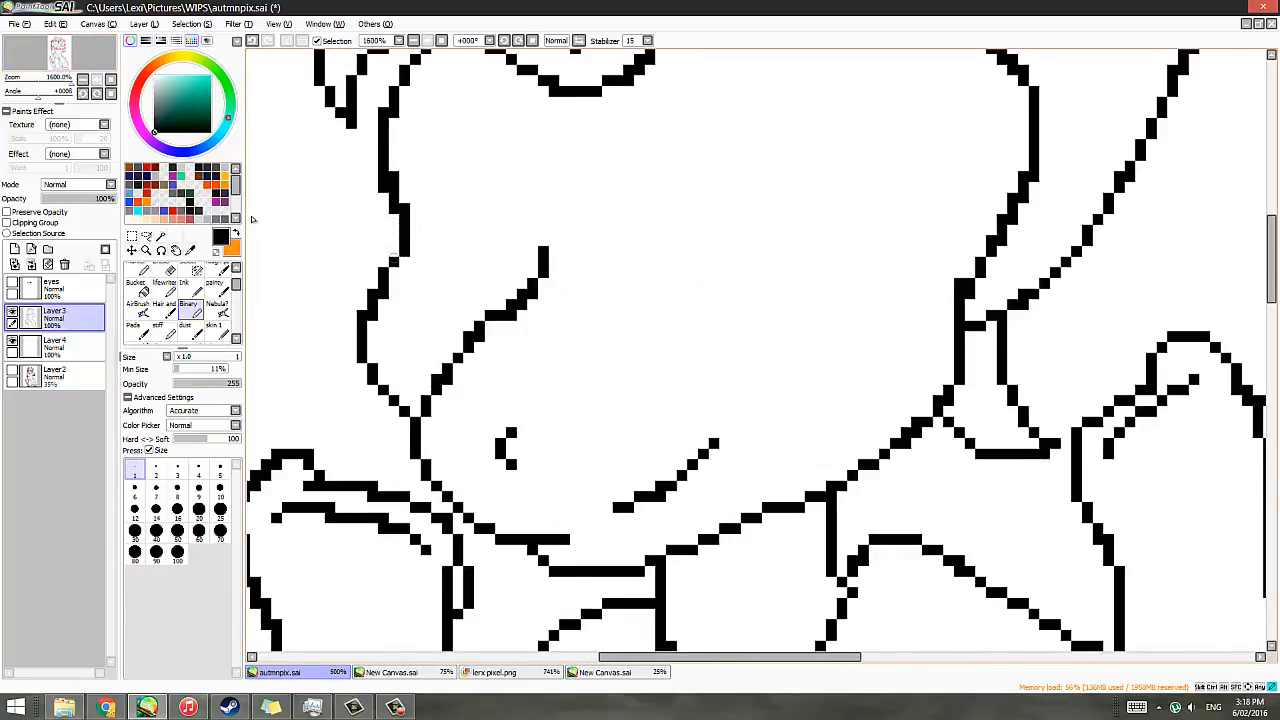
# - Show the eyes layer again over the repaired line art
pyautogui.click(12, 283)
pyautogui.click(12, 283)
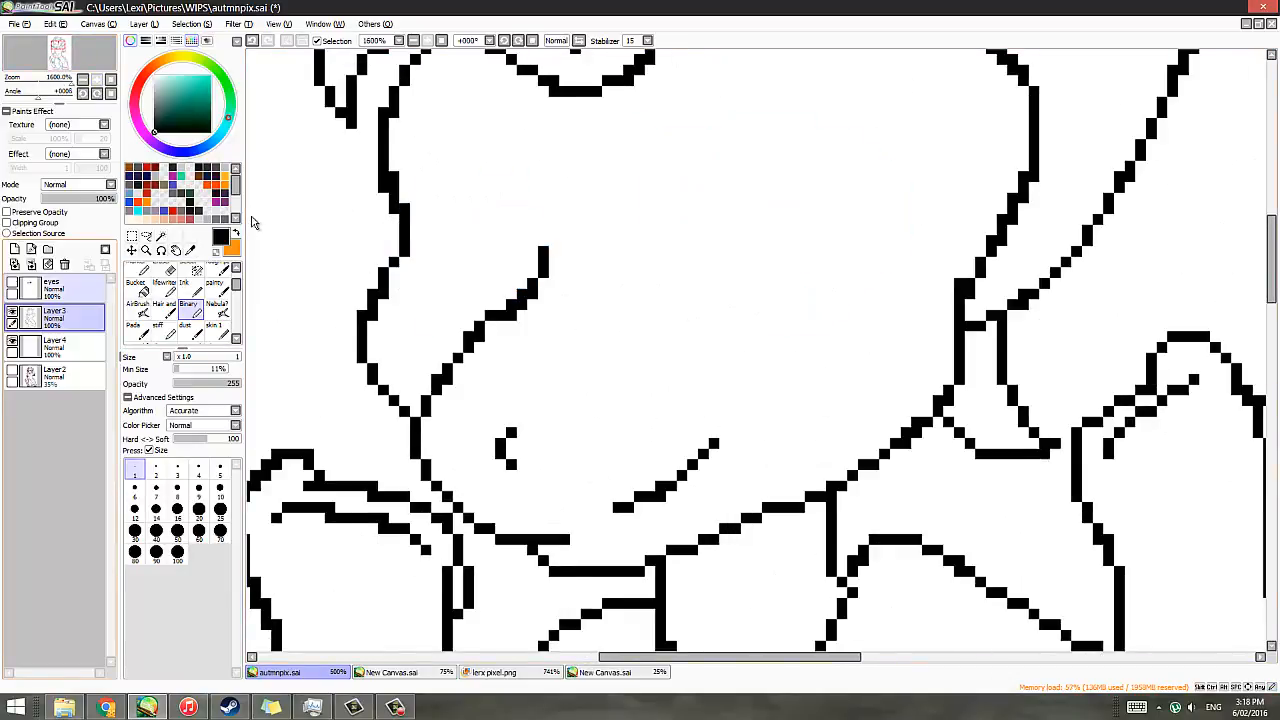
pyautogui.click(12, 283)
pyautogui.click(12, 283)
pyautogui.click(110, 79)
pyautogui.click(12, 283)
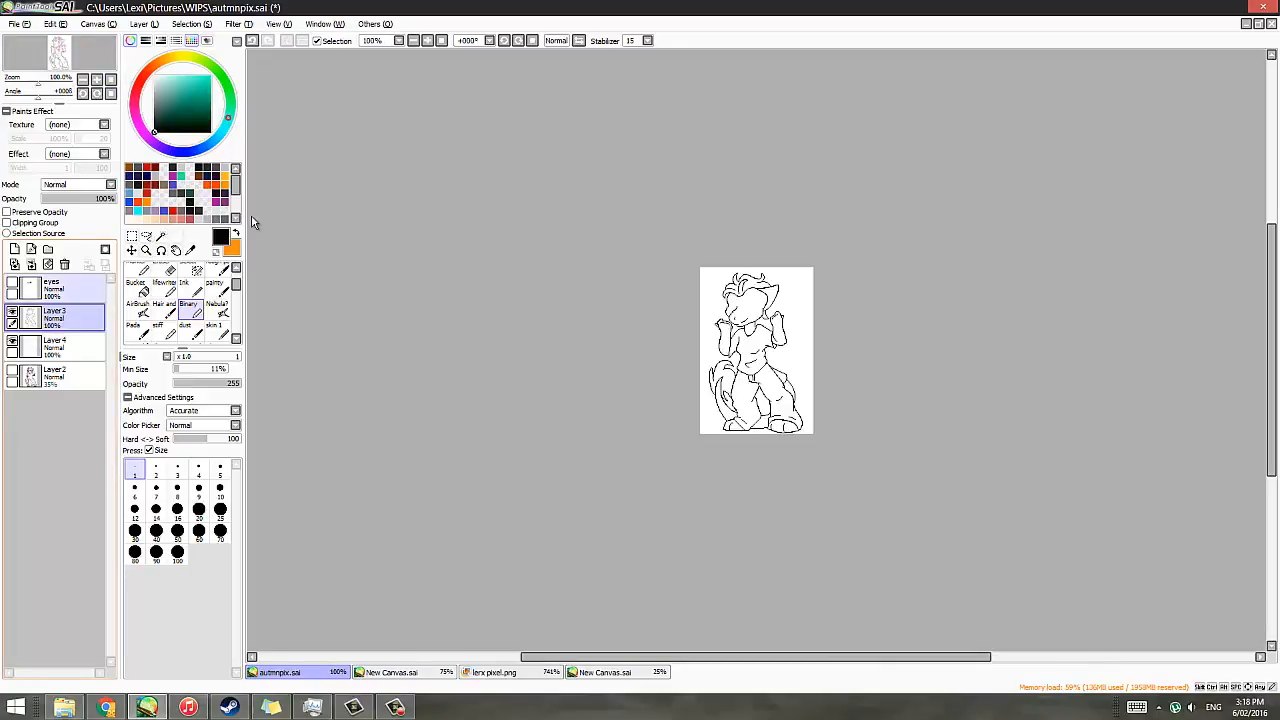
pyautogui.click(97, 79)
pyautogui.click(97, 79)
pyautogui.click(97, 79)
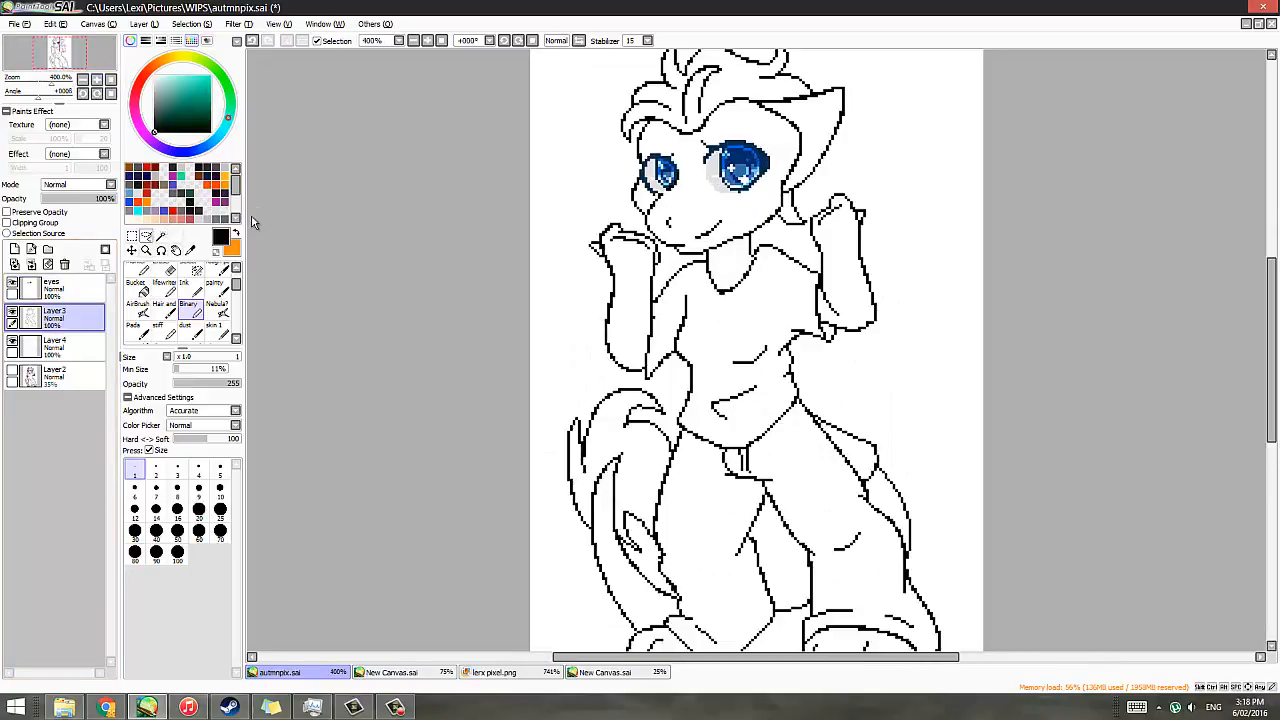
# - Make orange the active colour and select the face, neck and both raised arms with the Magic Wand
pyautogui.click(161, 236)
pyautogui.click(236, 233)
pyautogui.click(704, 198)
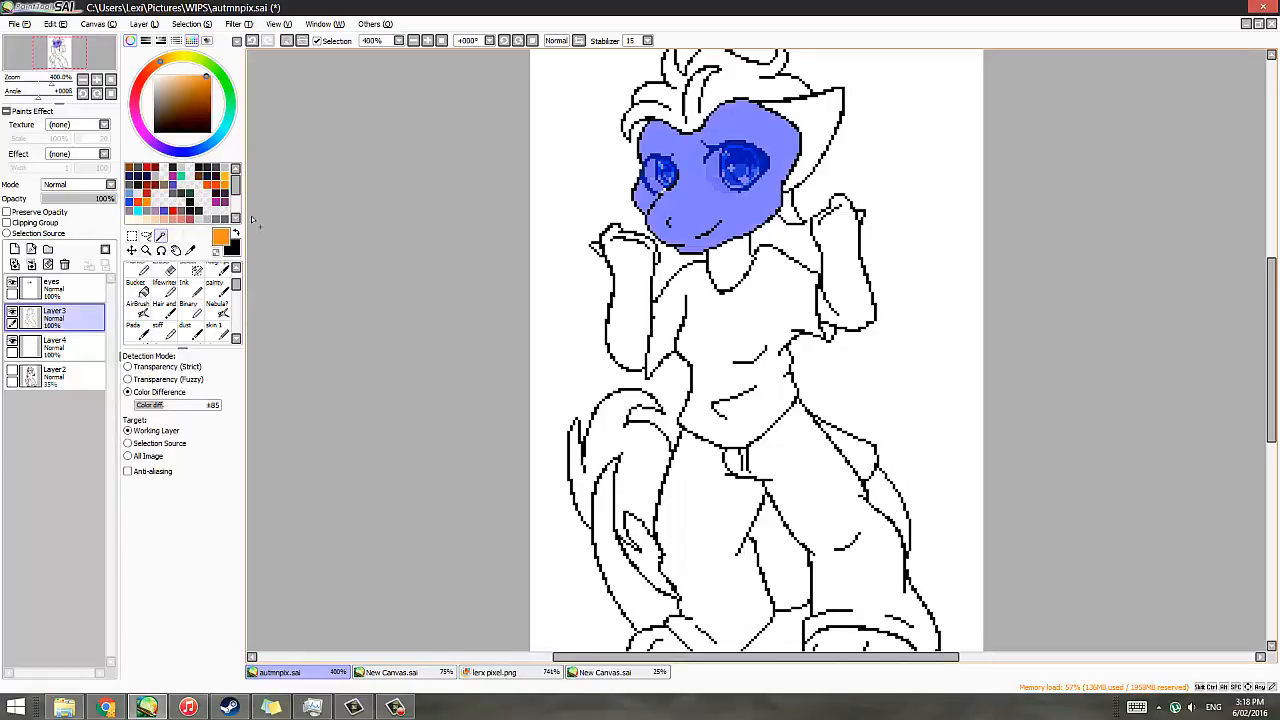
pyautogui.click(730, 268)
pyautogui.click(843, 270)
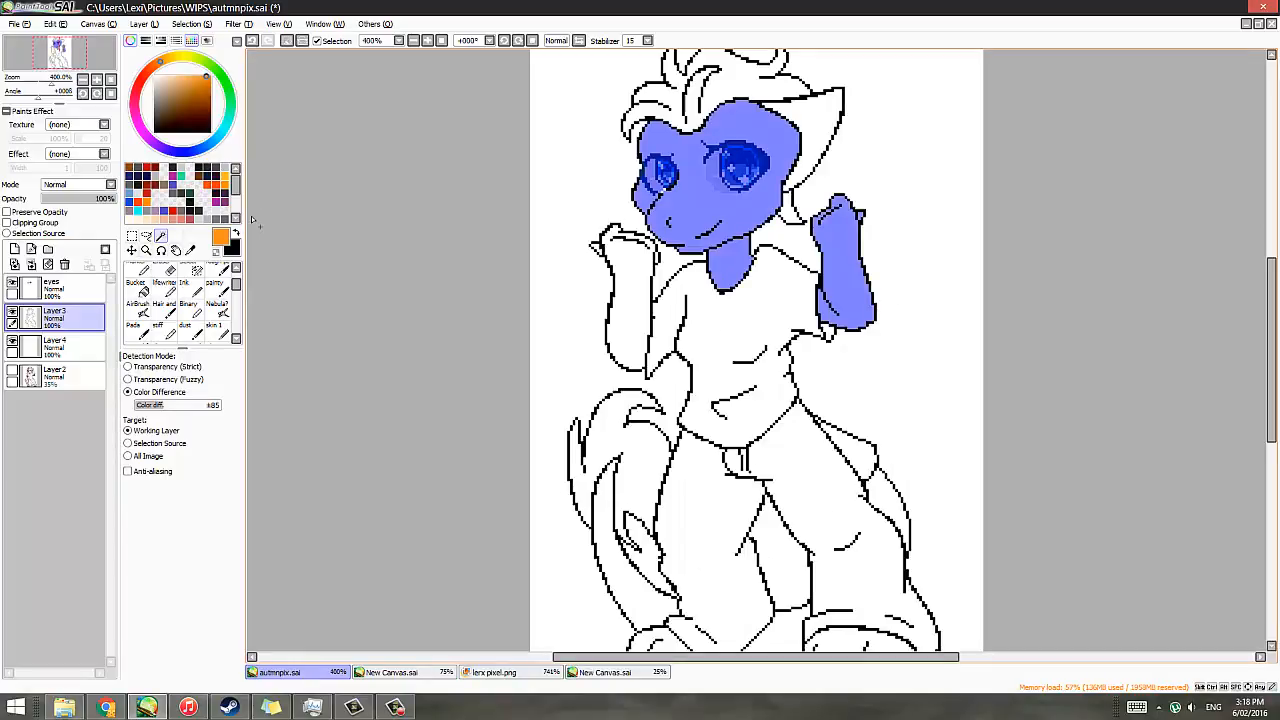
pyautogui.click(628, 300)
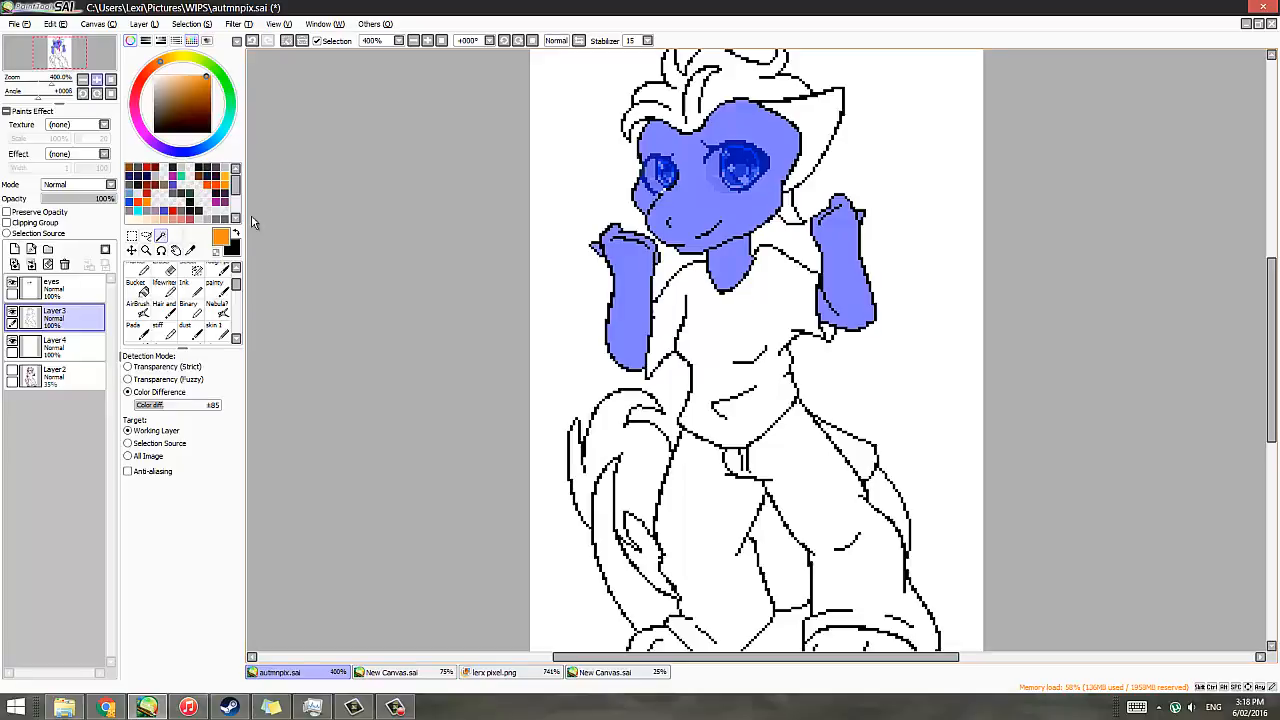
# - Add the visible tail sections and both feet to the Magic Wand selection
pyautogui.moveTo(700, 500); pyautogui.dragTo(611, 361)
pyautogui.click(543, 455)
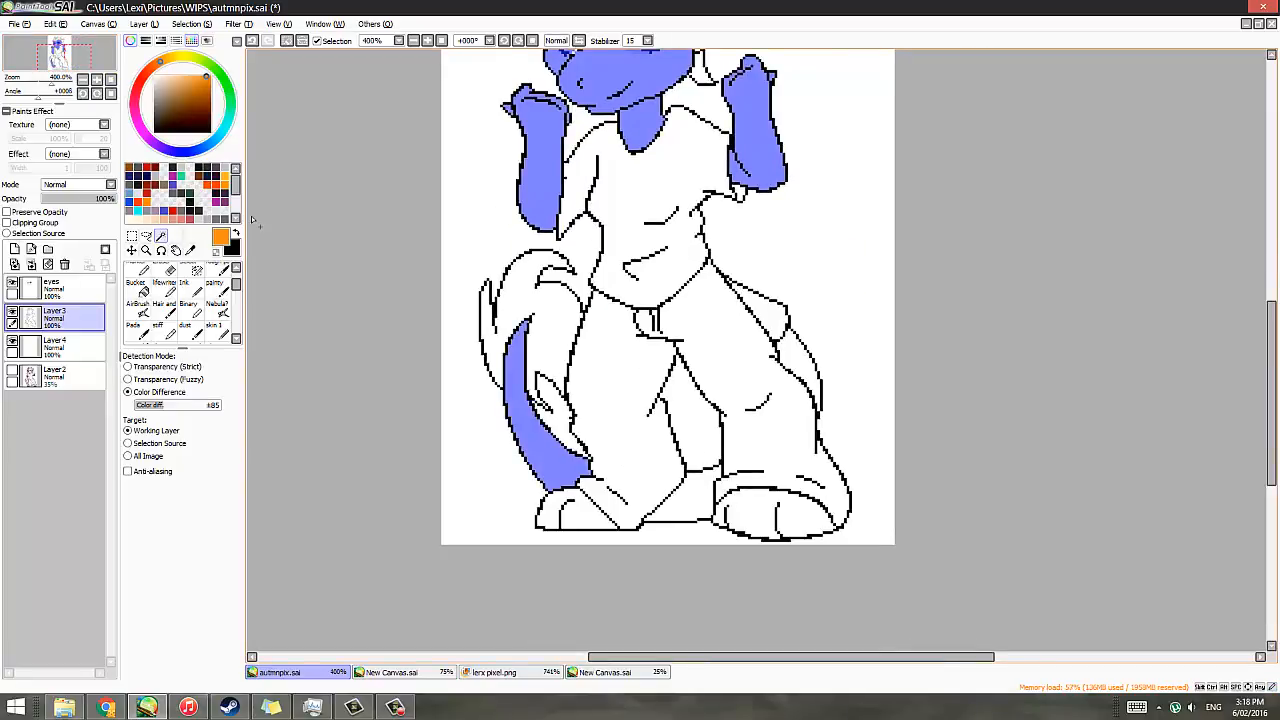
pyautogui.click(685, 495)
pyautogui.click(800, 370)
pyautogui.click(780, 512)
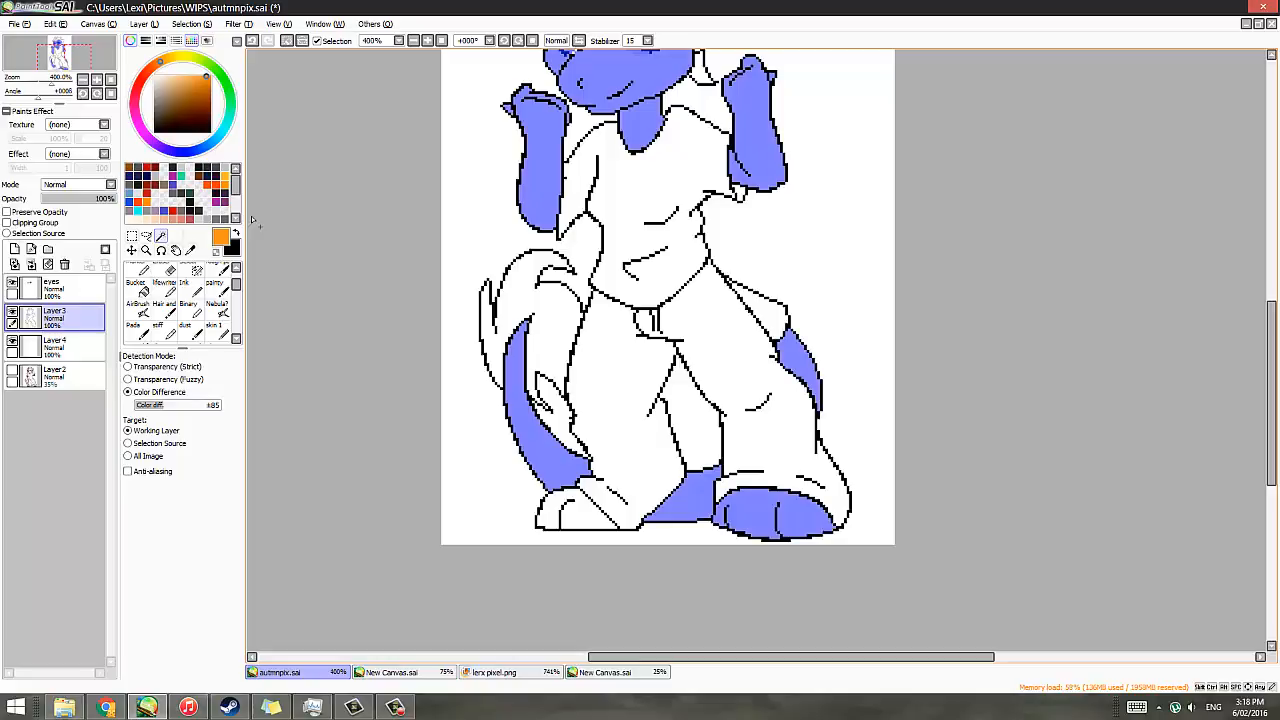
pyautogui.click(580, 510)
# - Fill the selected body areas with orange on the new layer beneath the line art and clear the selection
pyautogui.click(55, 345)
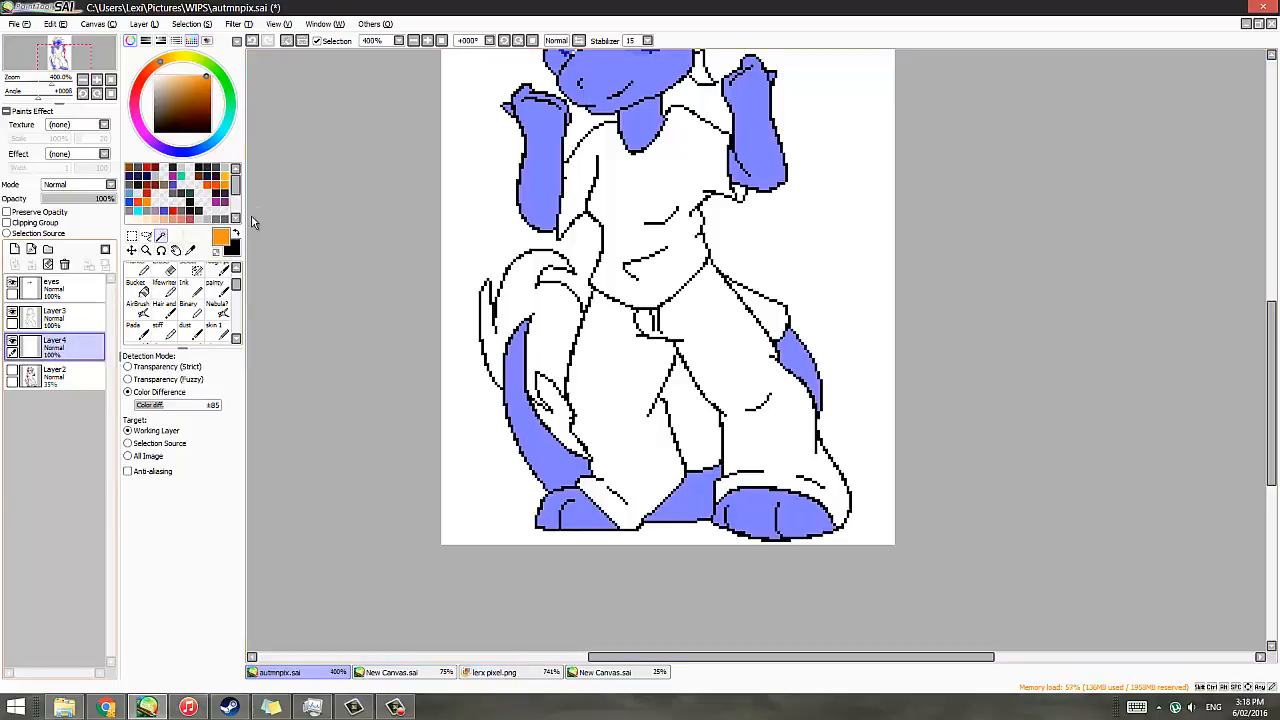
pyautogui.moveTo(680, 300); pyautogui.dragTo(642, 452)
pyautogui.hotkey('ctrl', 'f')
pyautogui.hotkey('ctrl', 'd')
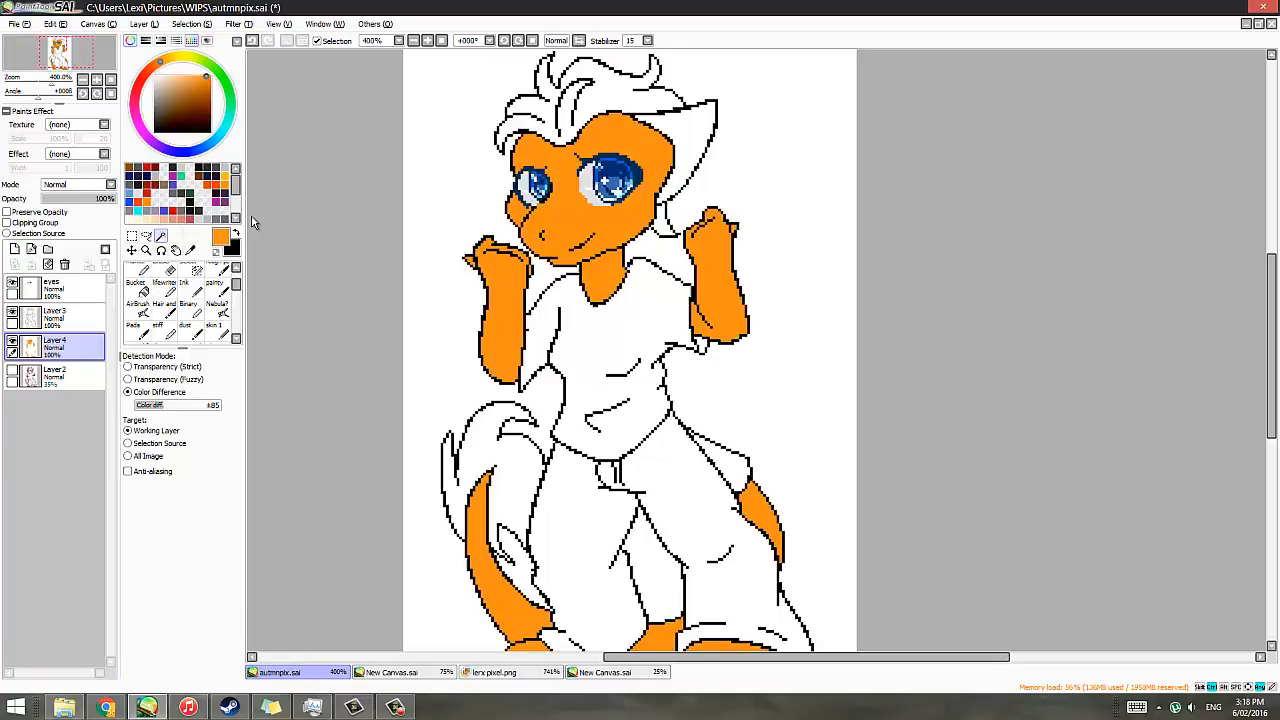
# - Pick the dark grey from the pasted reference artwork and return to autmnpix.sai with the Magic Wand
pyautogui.click(617, 672)
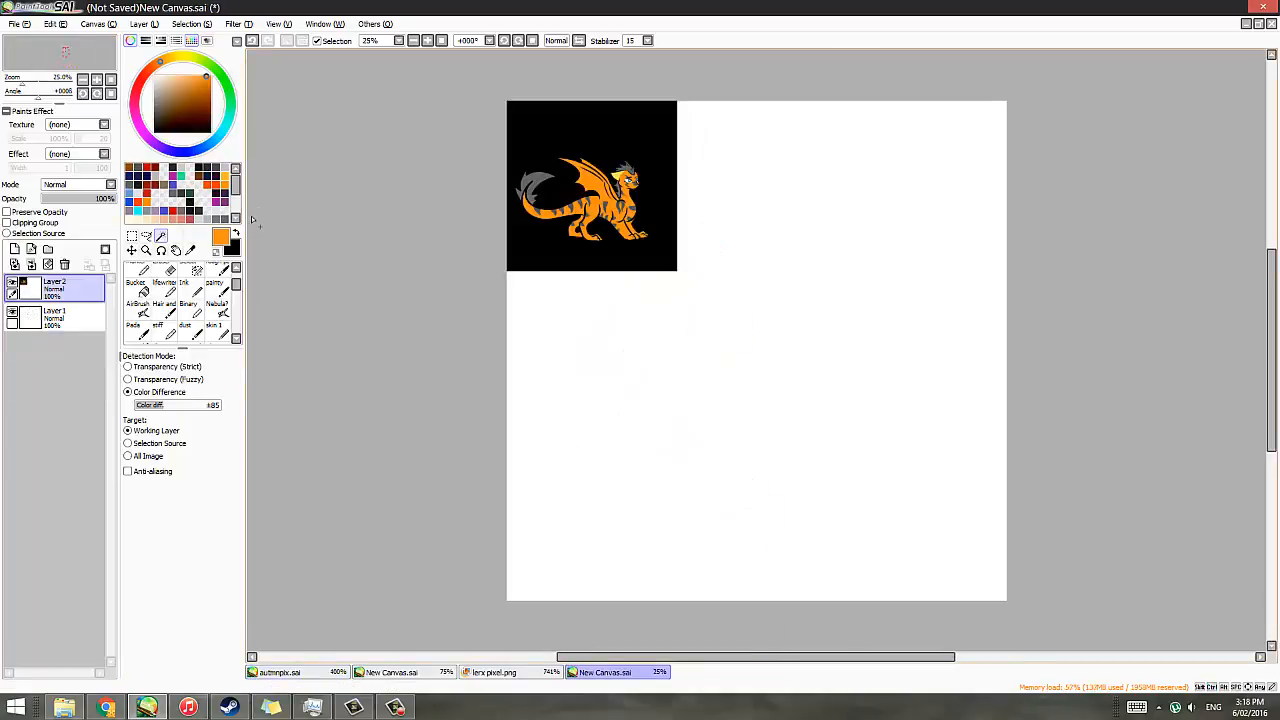
pyautogui.click(190, 250)
pyautogui.click(255, 212)
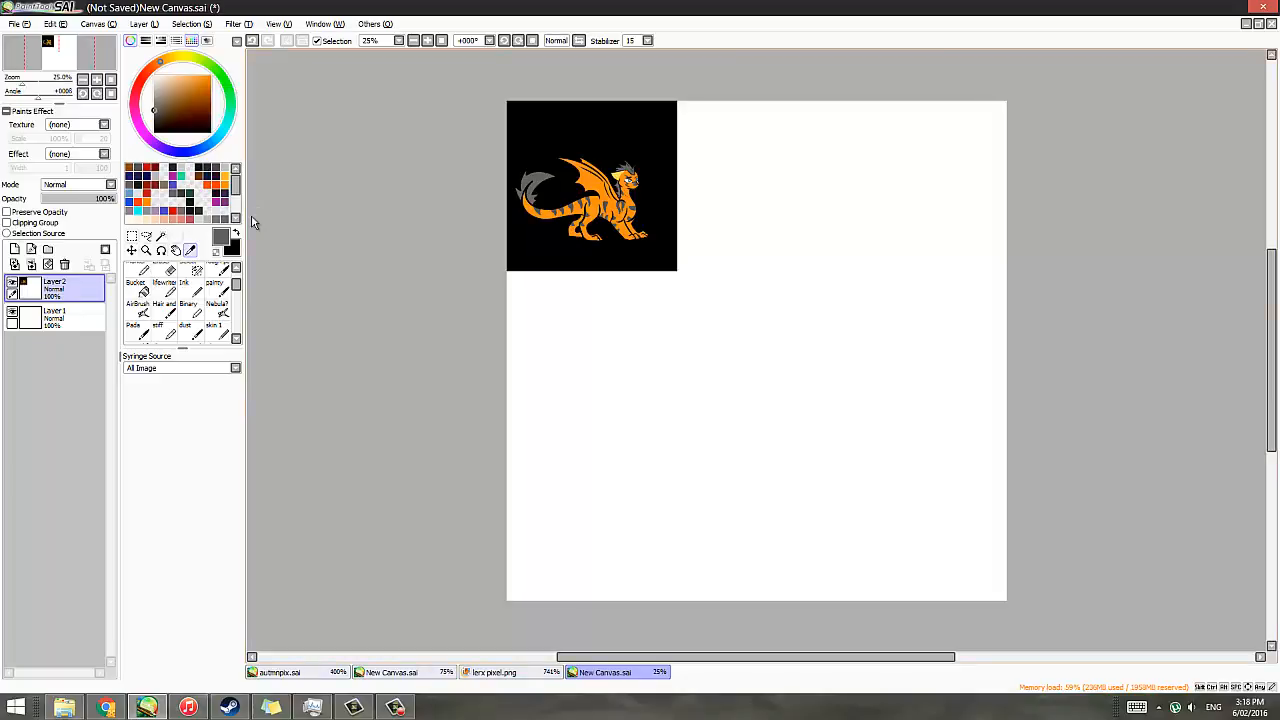
pyautogui.hotkey('ctrl', 'Tab')
pyautogui.press('w')
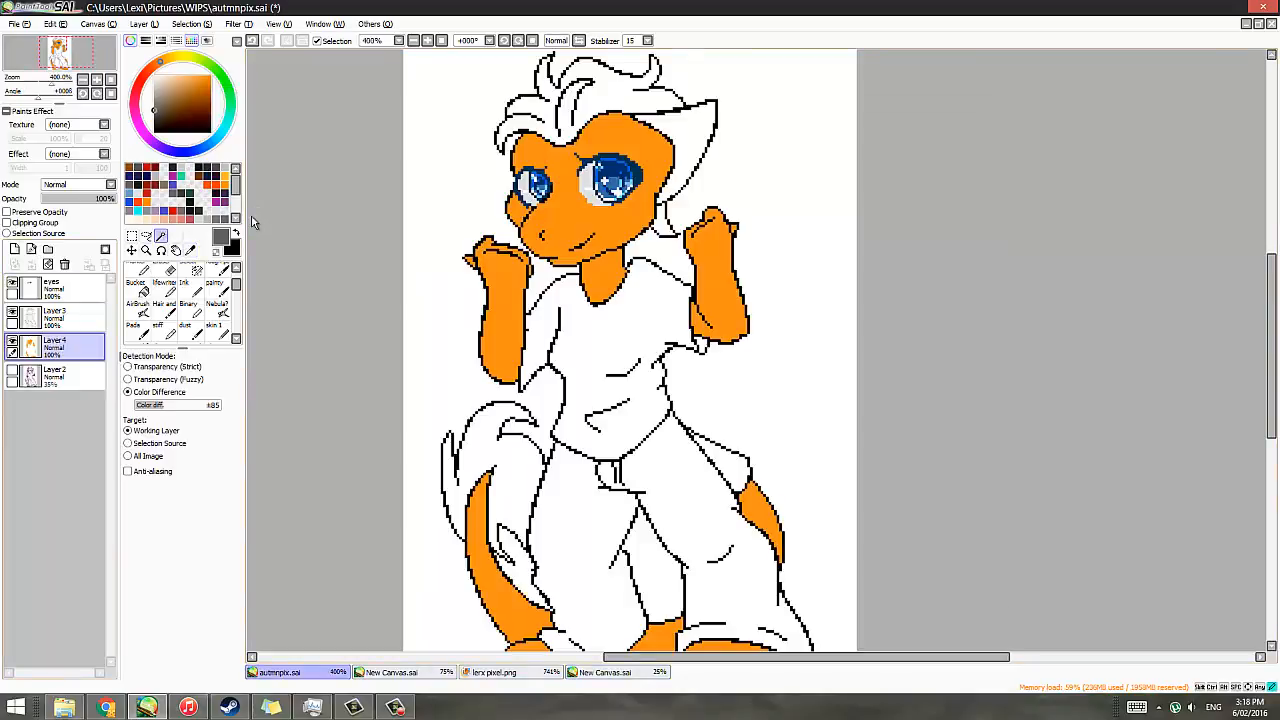
# - Select the hair, the tuft behind the jaw and the tail tuft on the line art layer with the Magic Wand
pyautogui.click(74, 318)
pyautogui.click(618, 92)
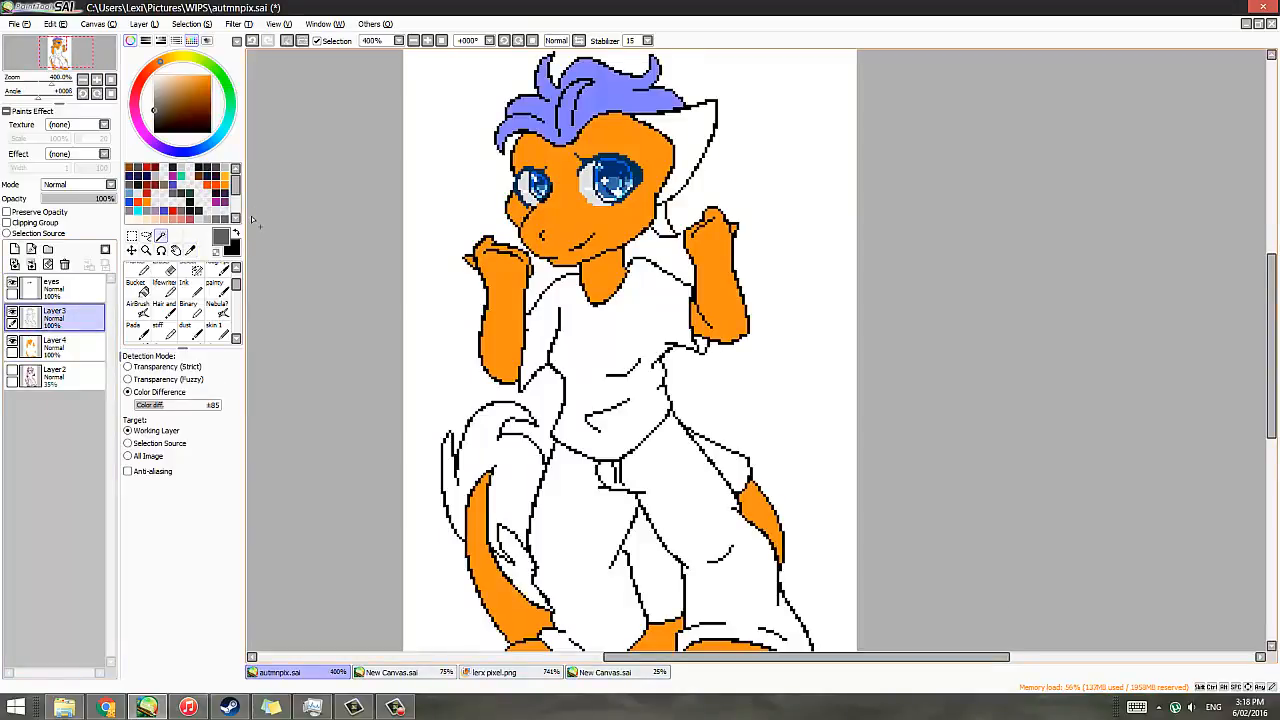
pyautogui.click(664, 222)
pyautogui.click(500, 446)
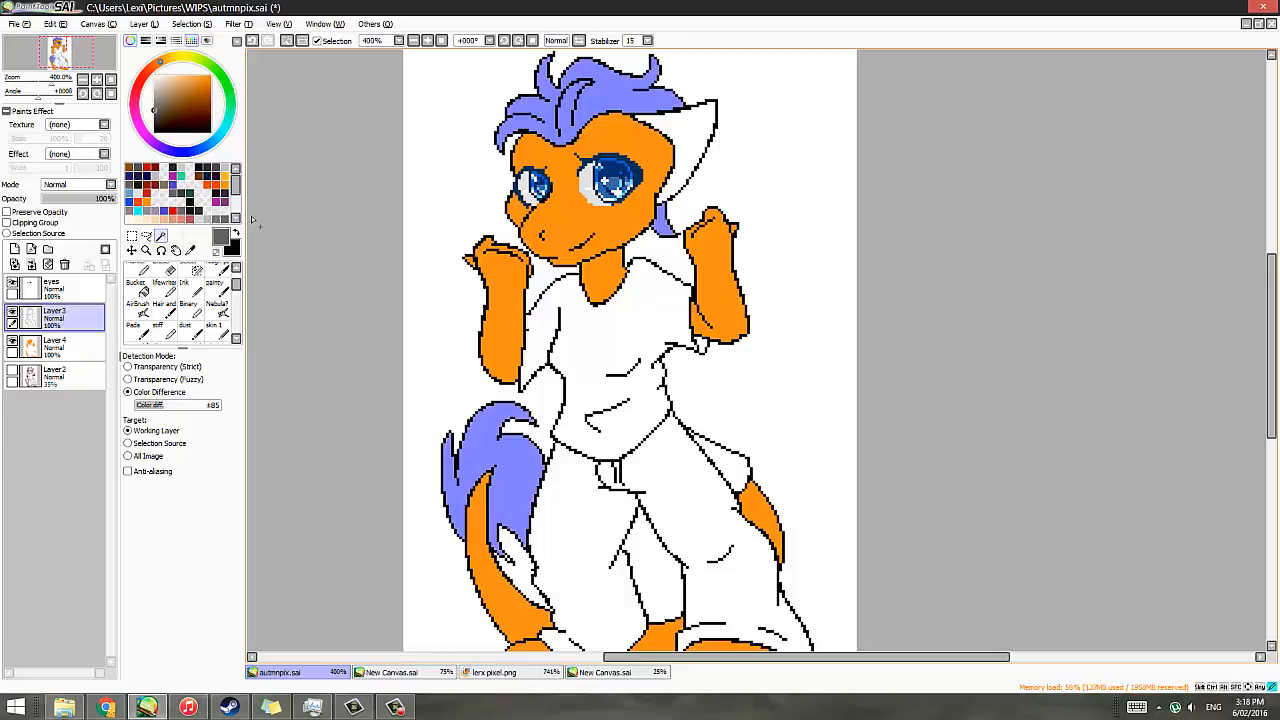
pyautogui.scroll(5, 251, 217)
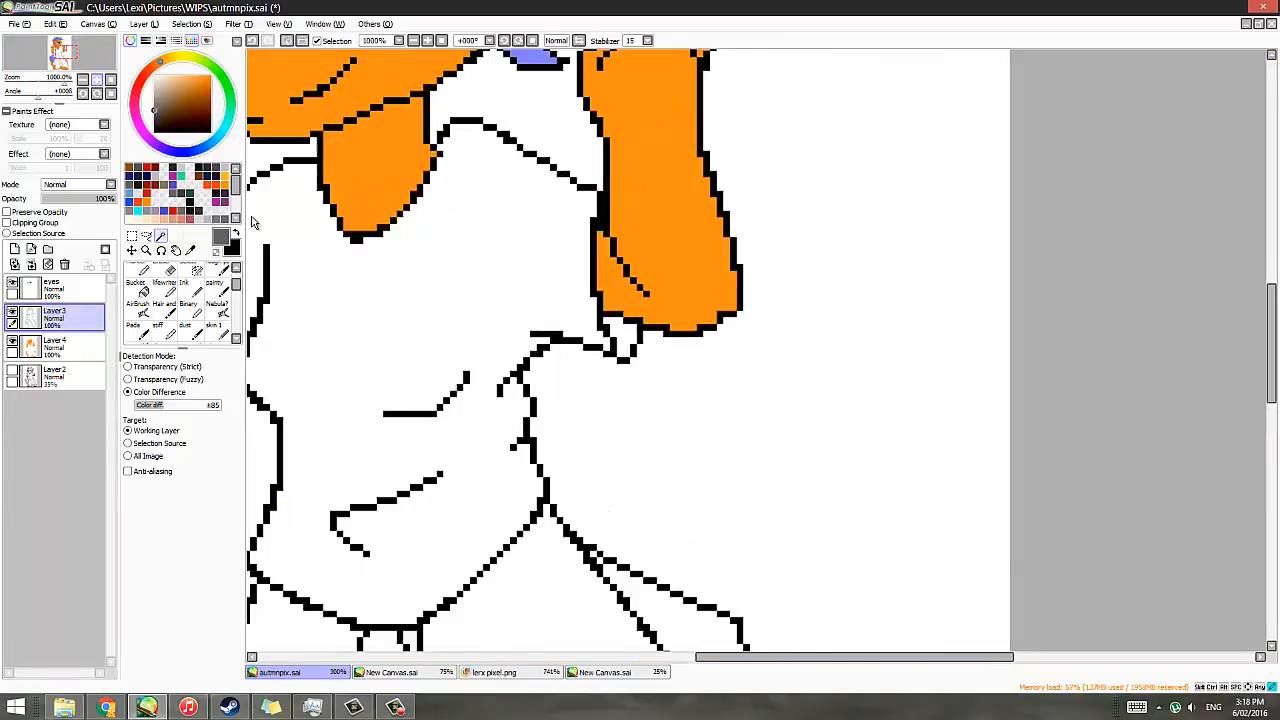
pyautogui.moveTo(500, 560); pyautogui.dragTo(924, 140)
pyautogui.moveTo(724, 657); pyautogui.dragTo(734, 657)
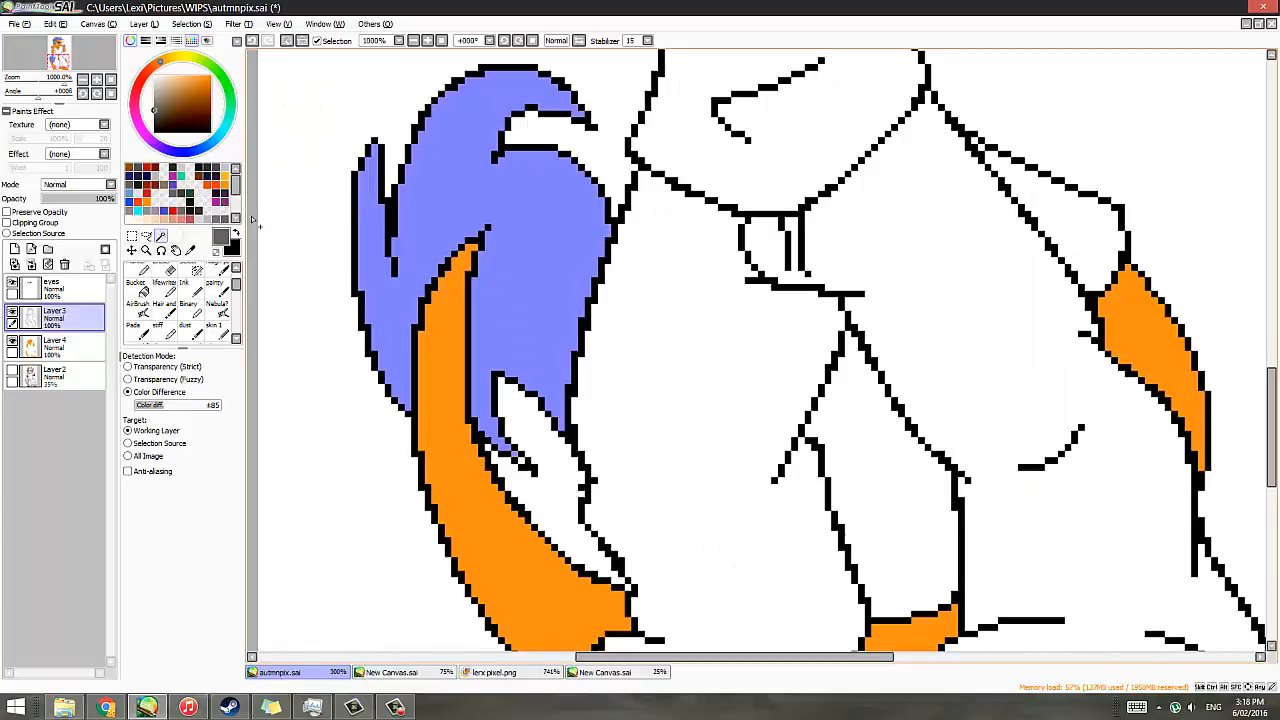
# - Fill the selected hair and tail tuft with dark grey on Layer4 and clear the selection
pyautogui.click(72, 347)
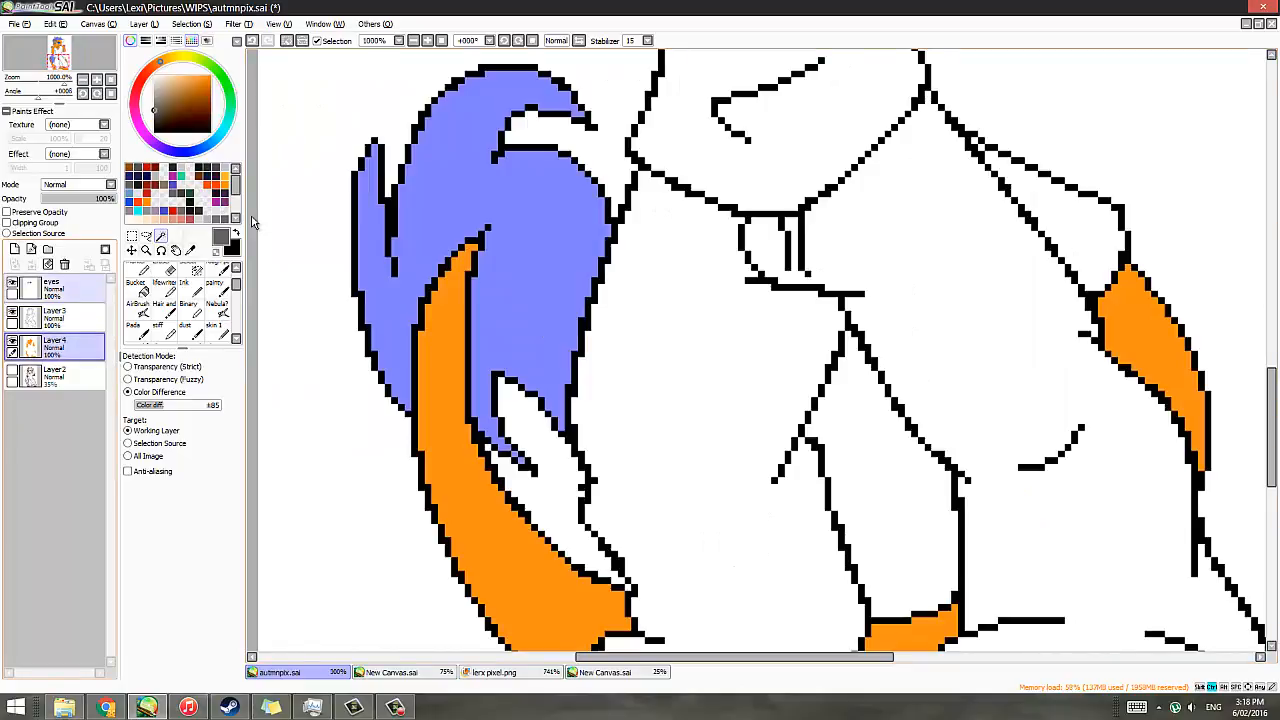
pyautogui.hotkey('ctrl', 'f')
pyautogui.hotkey('ctrl', 'd')
pyautogui.scroll(-6, 251, 217)
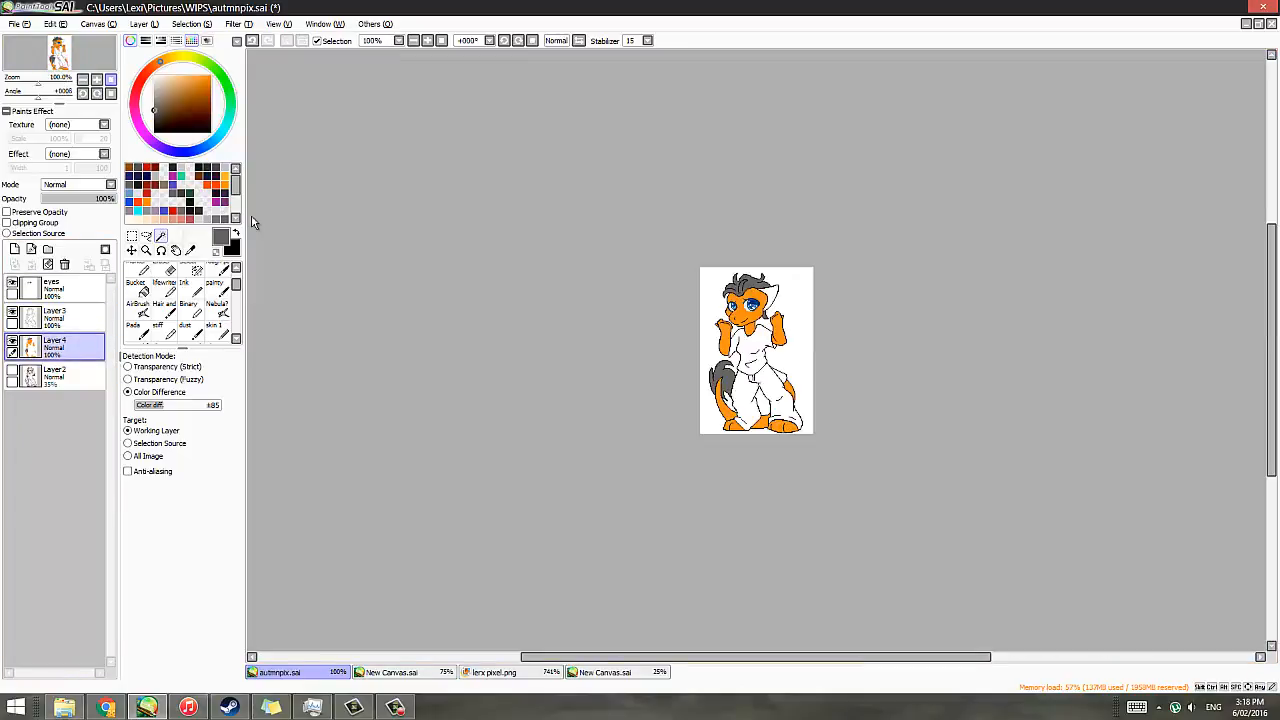
pyautogui.moveTo(271, 211); pyautogui.dragTo(252, 217)
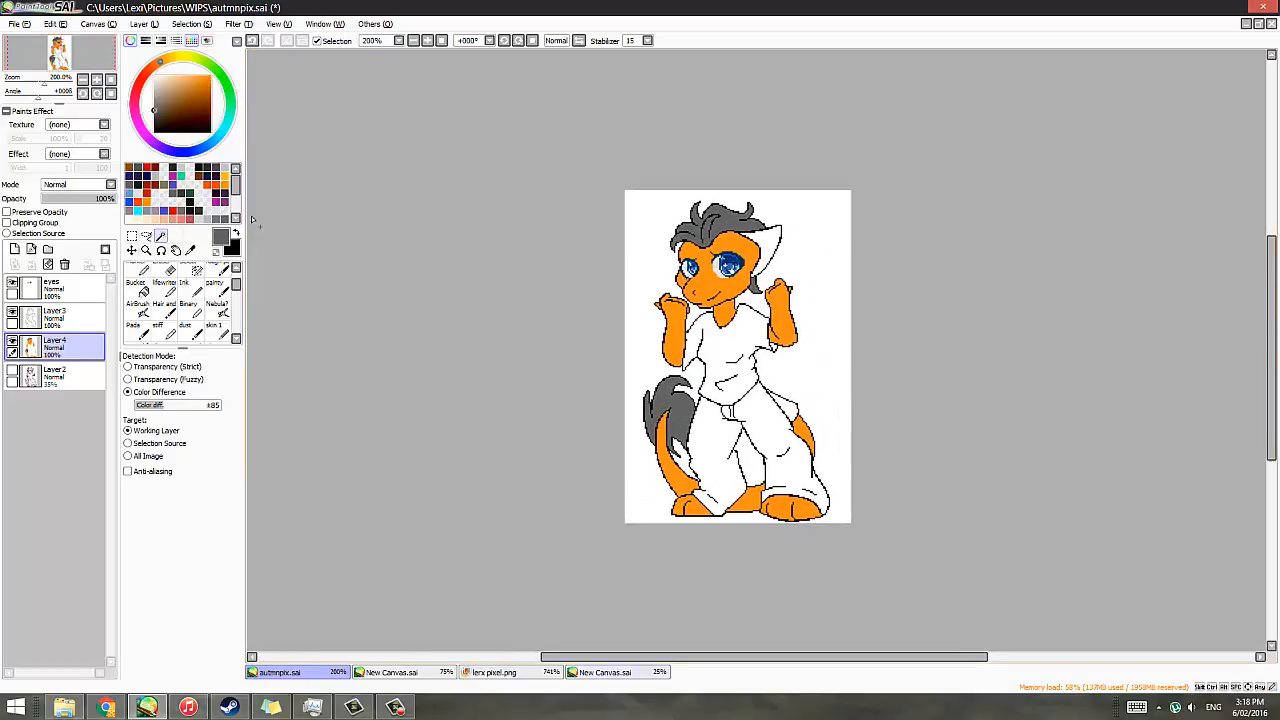
# - Pick the yellow from the reference artwork's head and return to autmnpix.sai
pyautogui.click(606, 673)
pyautogui.click(190, 250)
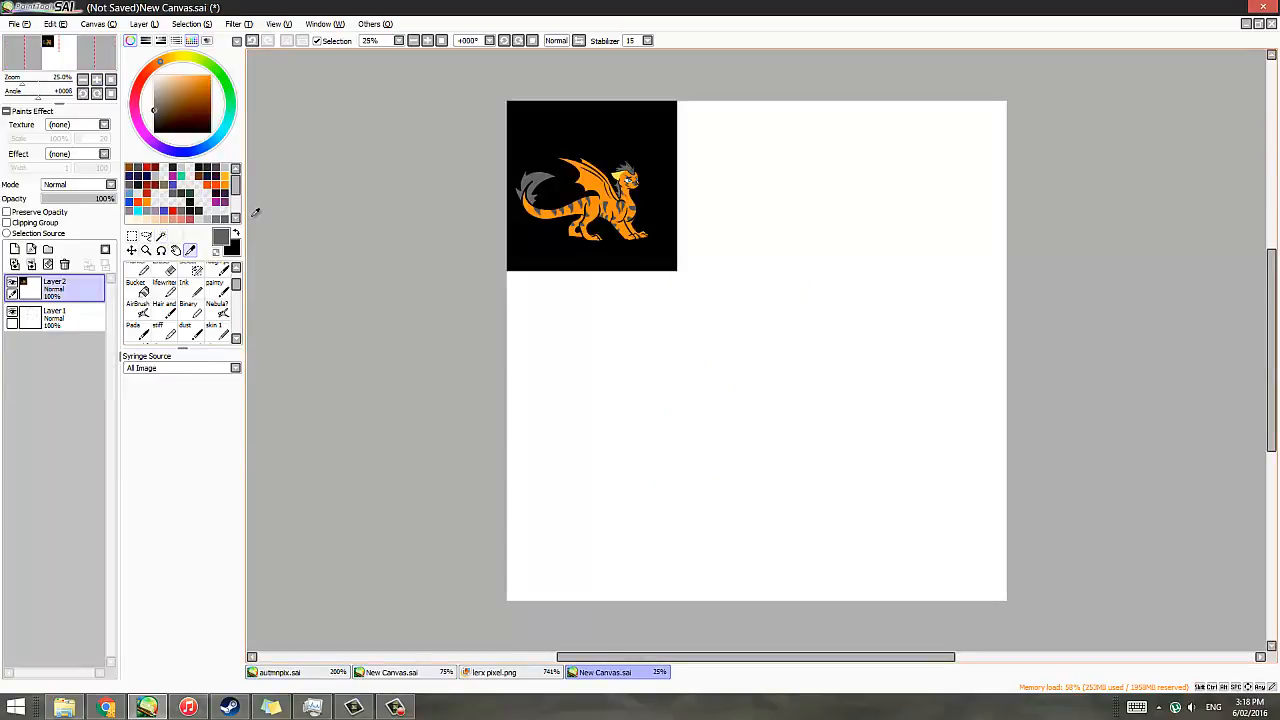
pyautogui.click(617, 176)
pyautogui.click(280, 673)
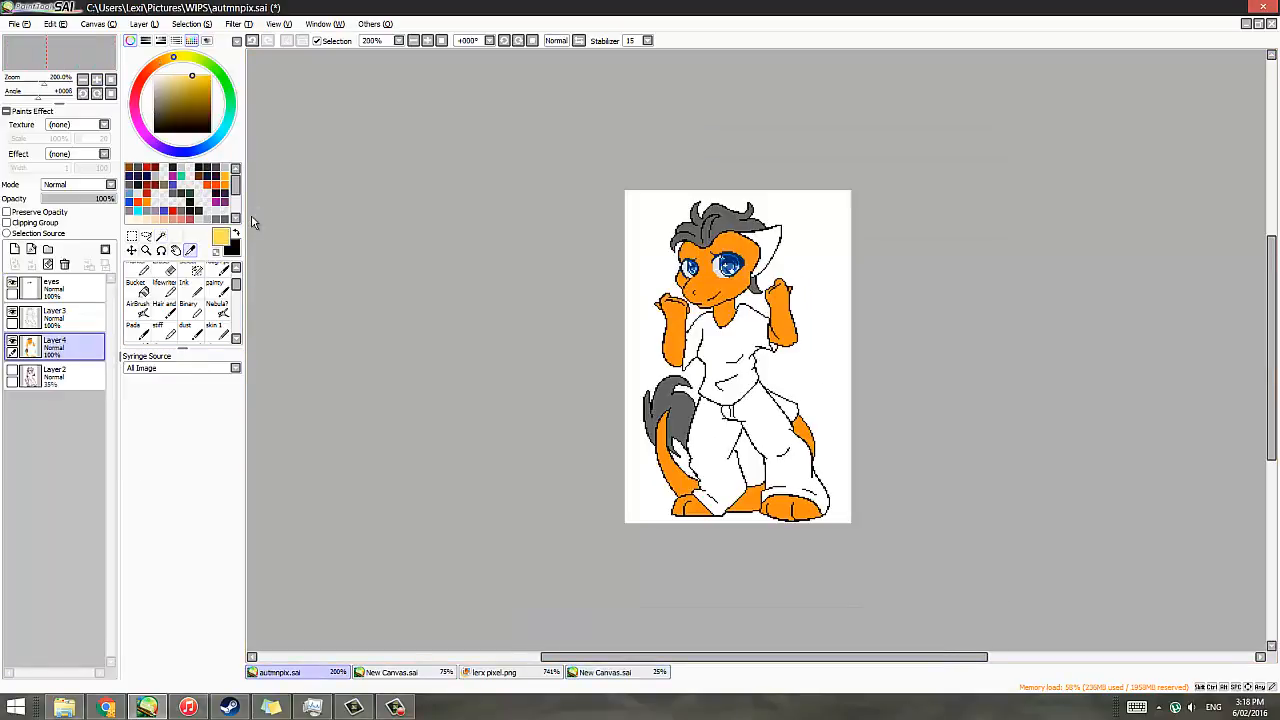
# - Select the ear on the line art layer with the Magic Wand, fill it with yellow on Layer4 and clear the selection
pyautogui.click(161, 236)
pyautogui.click(60, 317)
pyautogui.click(768, 250)
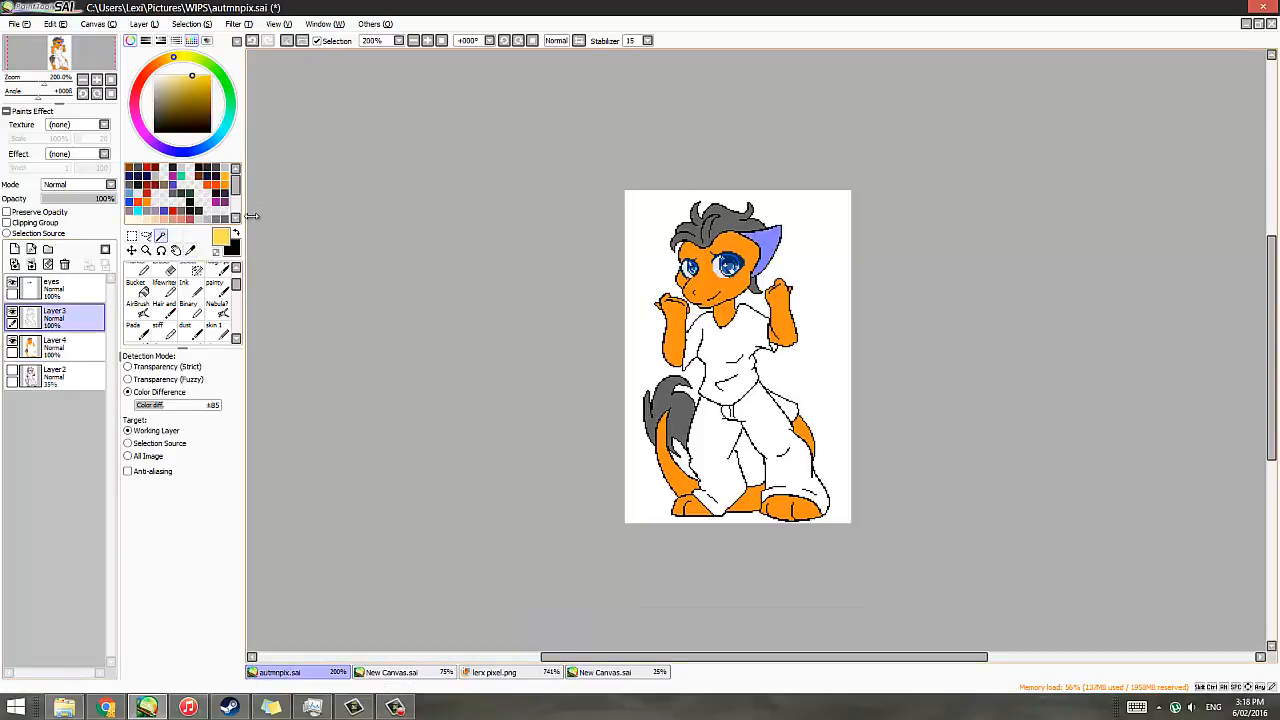
pyautogui.click(72, 347)
pyautogui.hotkey('ctrl', 'f')
pyautogui.hotkey('ctrl', 'd')
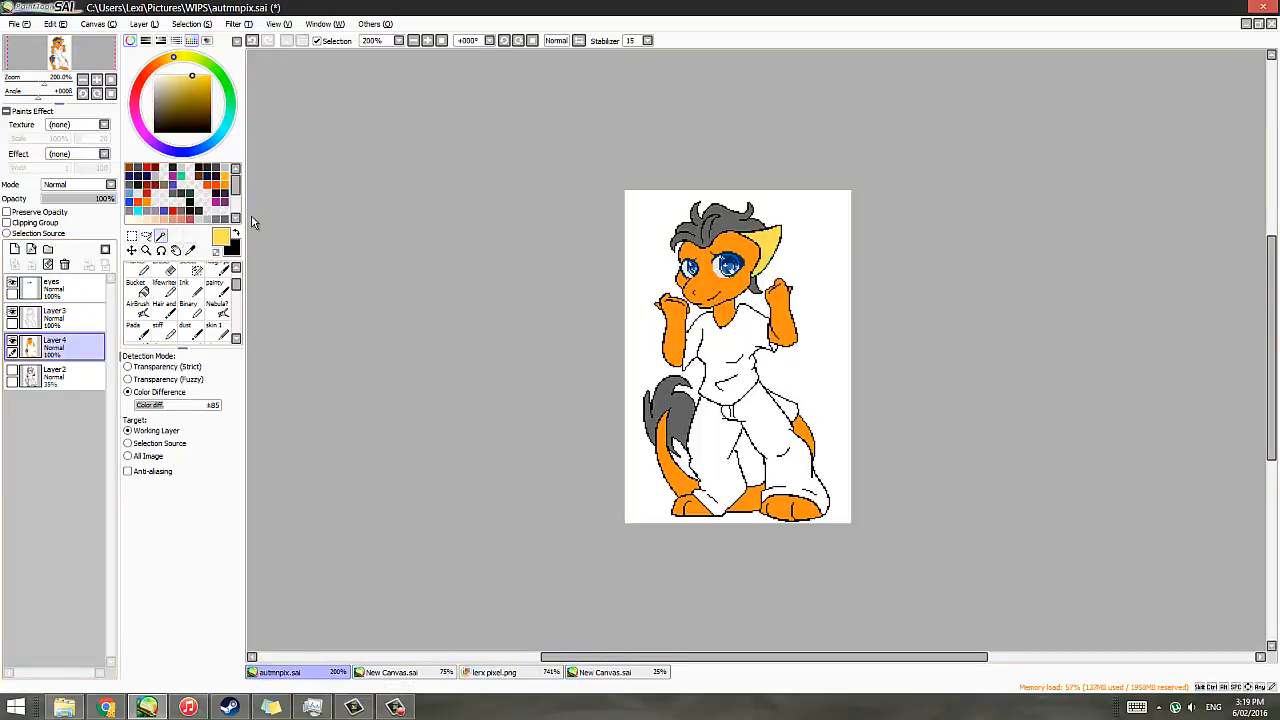
# - Choose a light blue, select the shirt on the line art layer, fill it on Layer4 and clear the selection
pyautogui.click(111, 79)
pyautogui.click(97, 79)
pyautogui.click(97, 79)
pyautogui.click(97, 79)
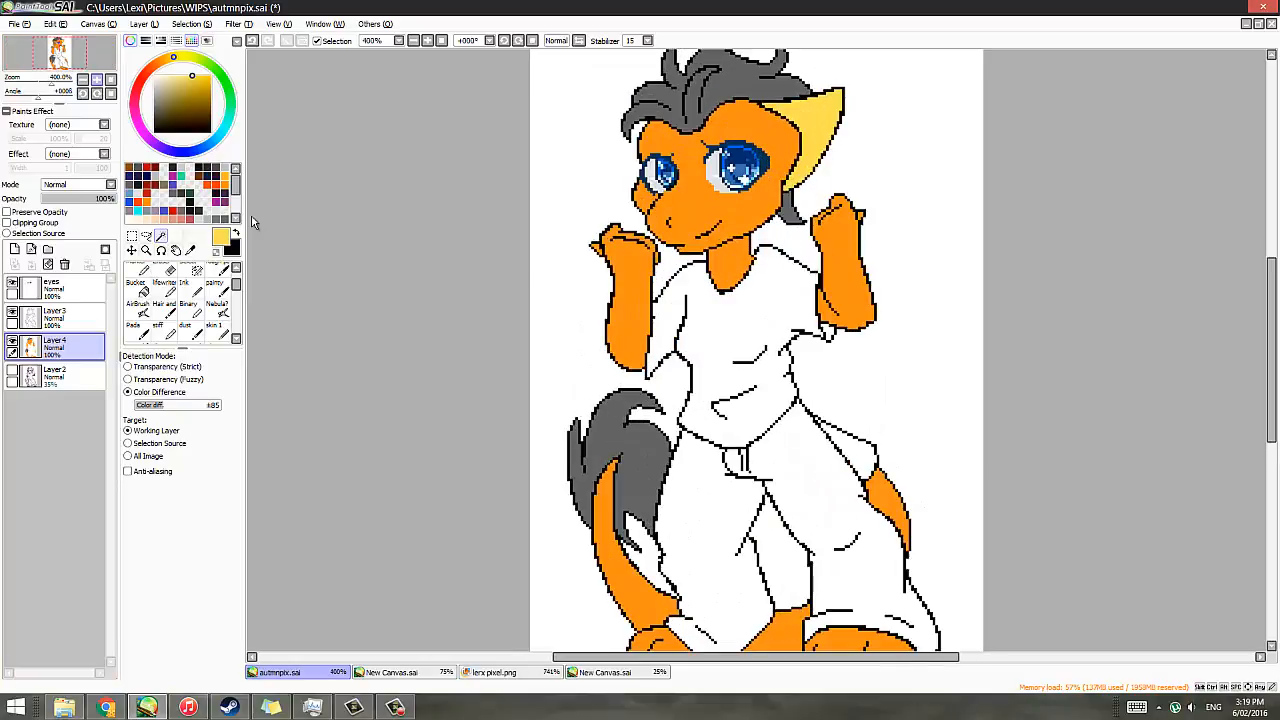
pyautogui.moveTo(62, 53); pyautogui.dragTo(66, 54)
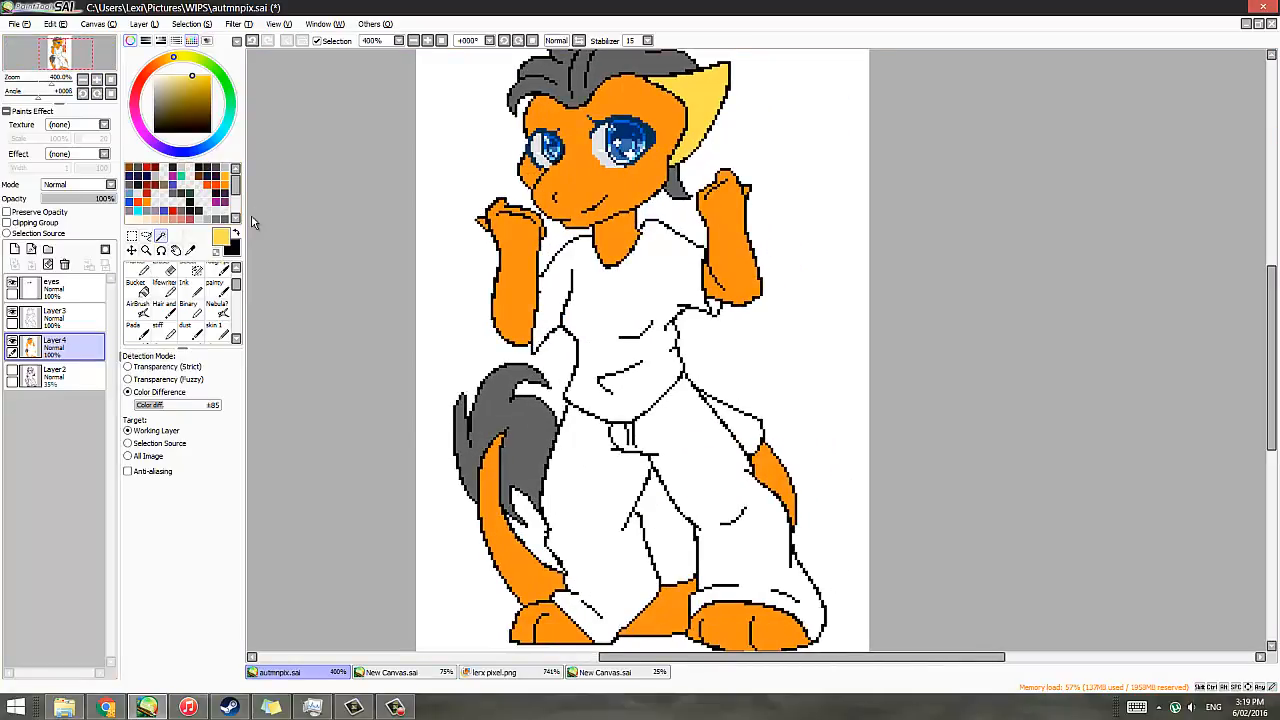
pyautogui.moveTo(190, 152); pyautogui.dragTo(204, 147)
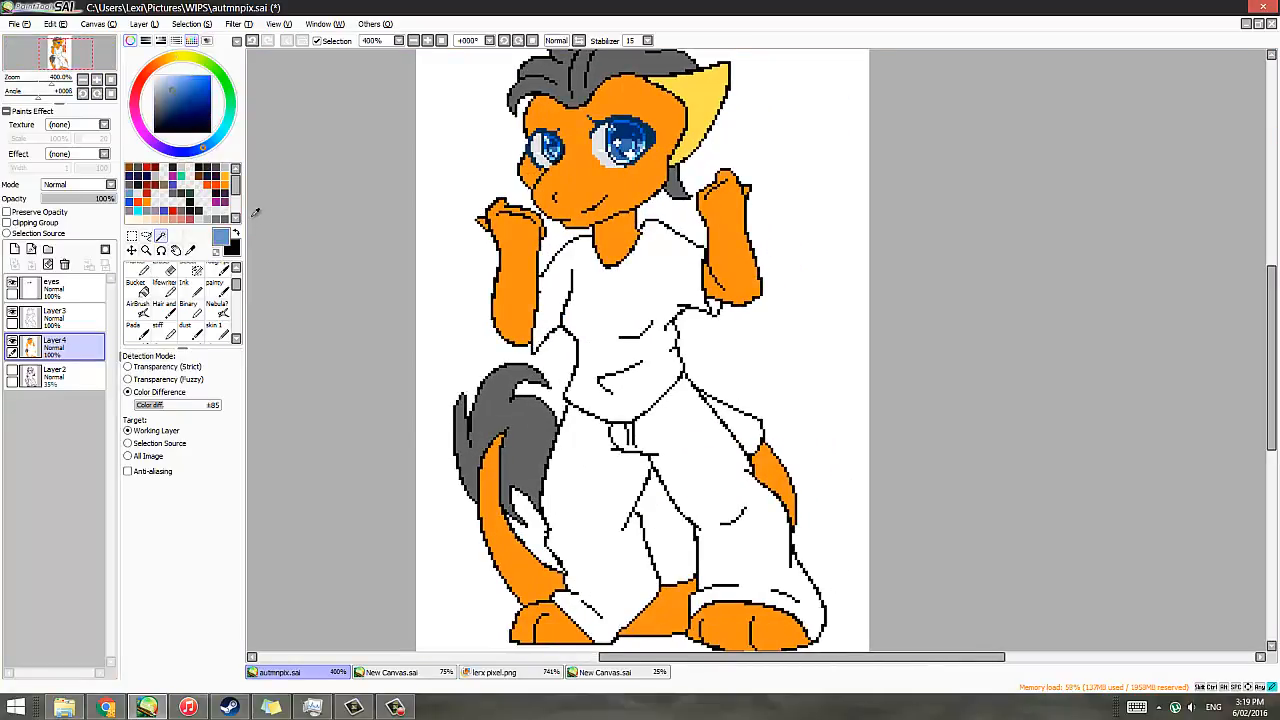
pyautogui.moveTo(177, 84); pyautogui.dragTo(174, 79)
pyautogui.click(66, 317)
pyautogui.click(622, 290)
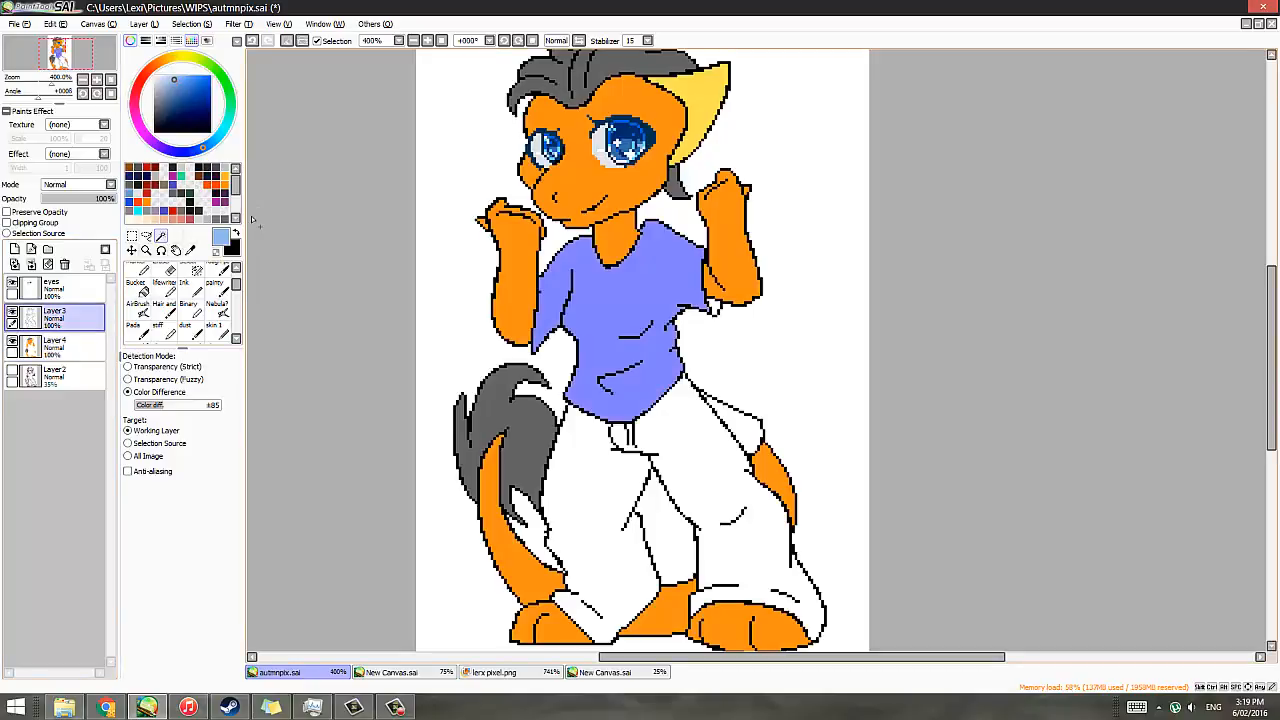
pyautogui.click(66, 346)
pyautogui.hotkey('ctrl', 'f')
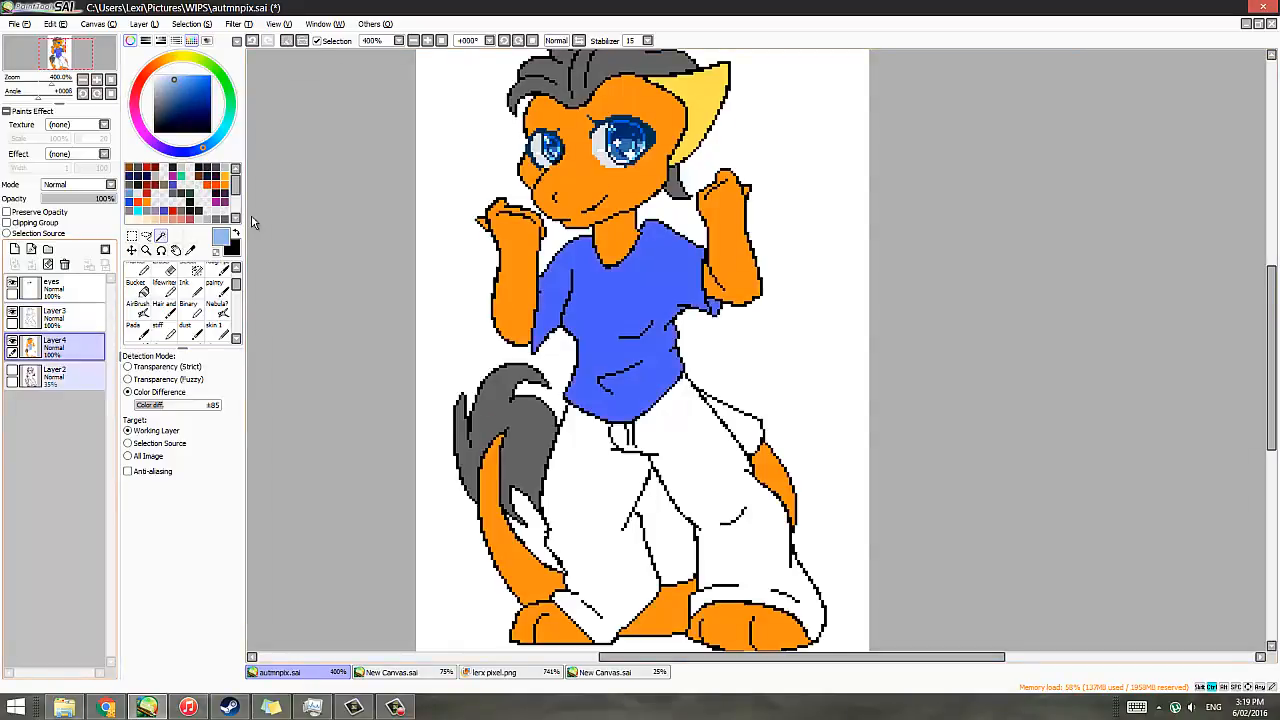
pyautogui.hotkey('ctrl', 'd')
# - Choose a dark grey, select all trouser sections on the line art layer, fill them on Layer4 and clear the selection
pyautogui.click(66, 317)
pyautogui.click(162, 103)
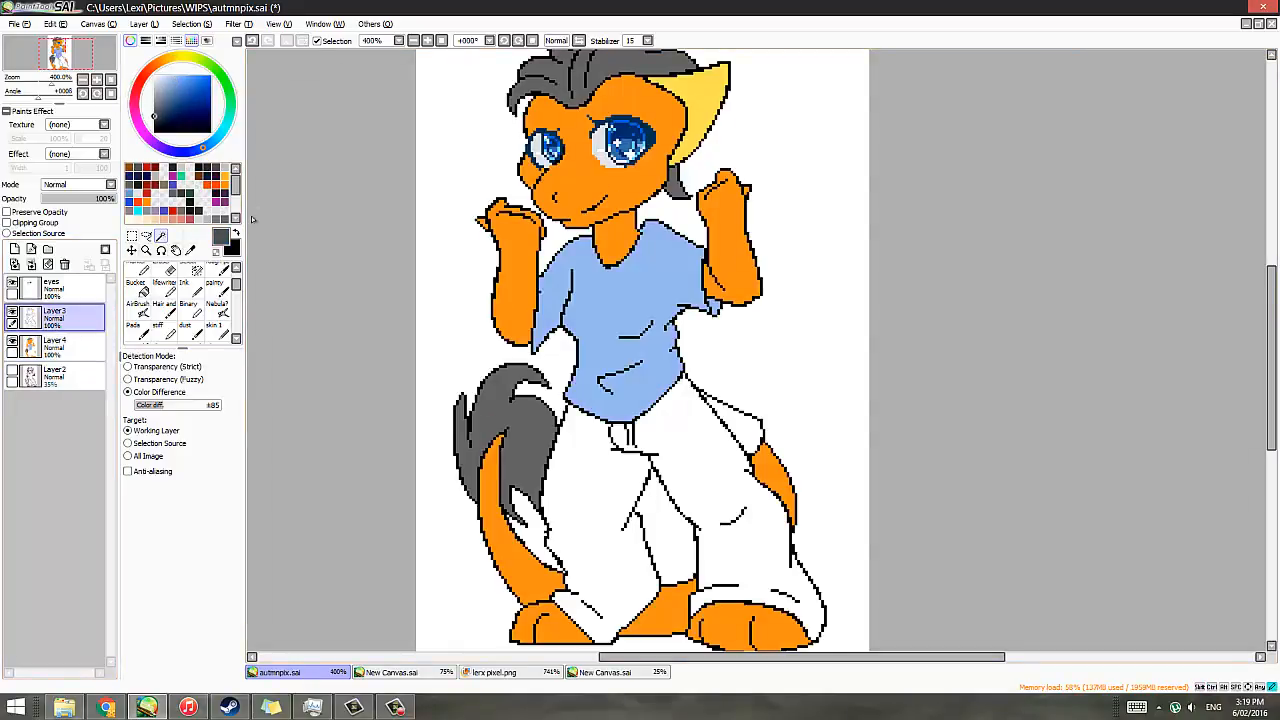
pyautogui.click(715, 478)
pyautogui.click(602, 500)
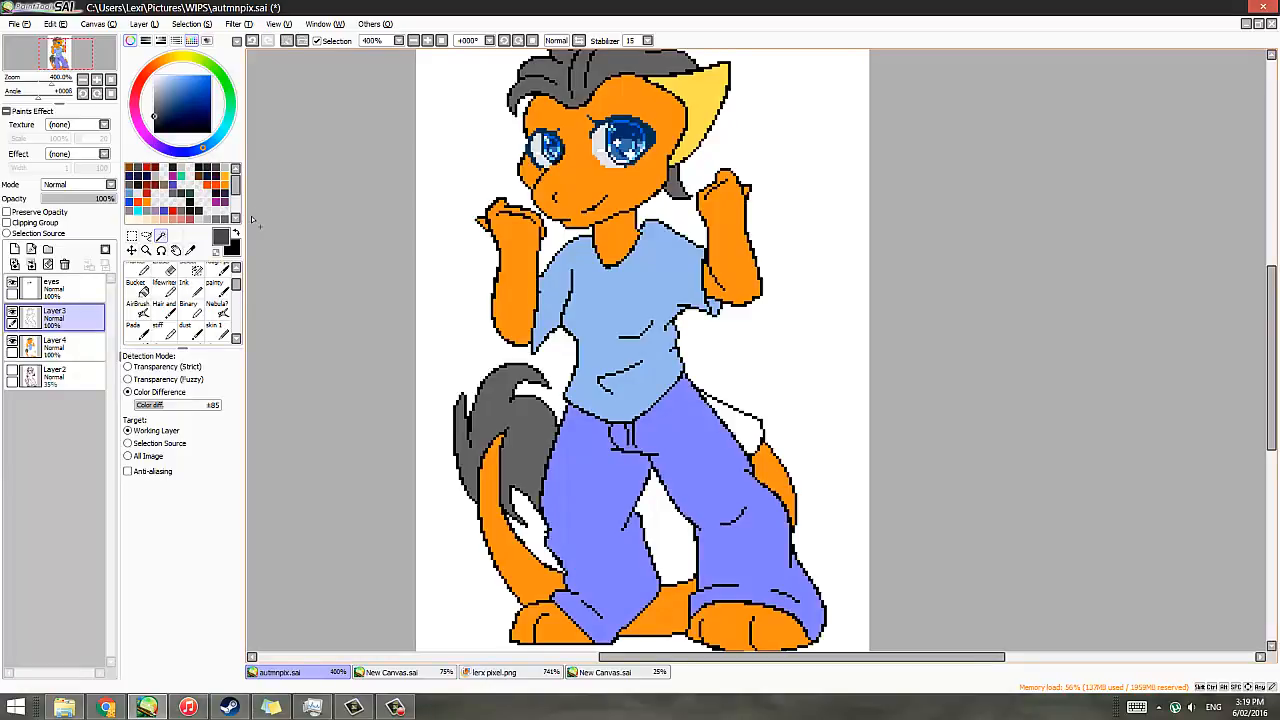
pyautogui.click(733, 425)
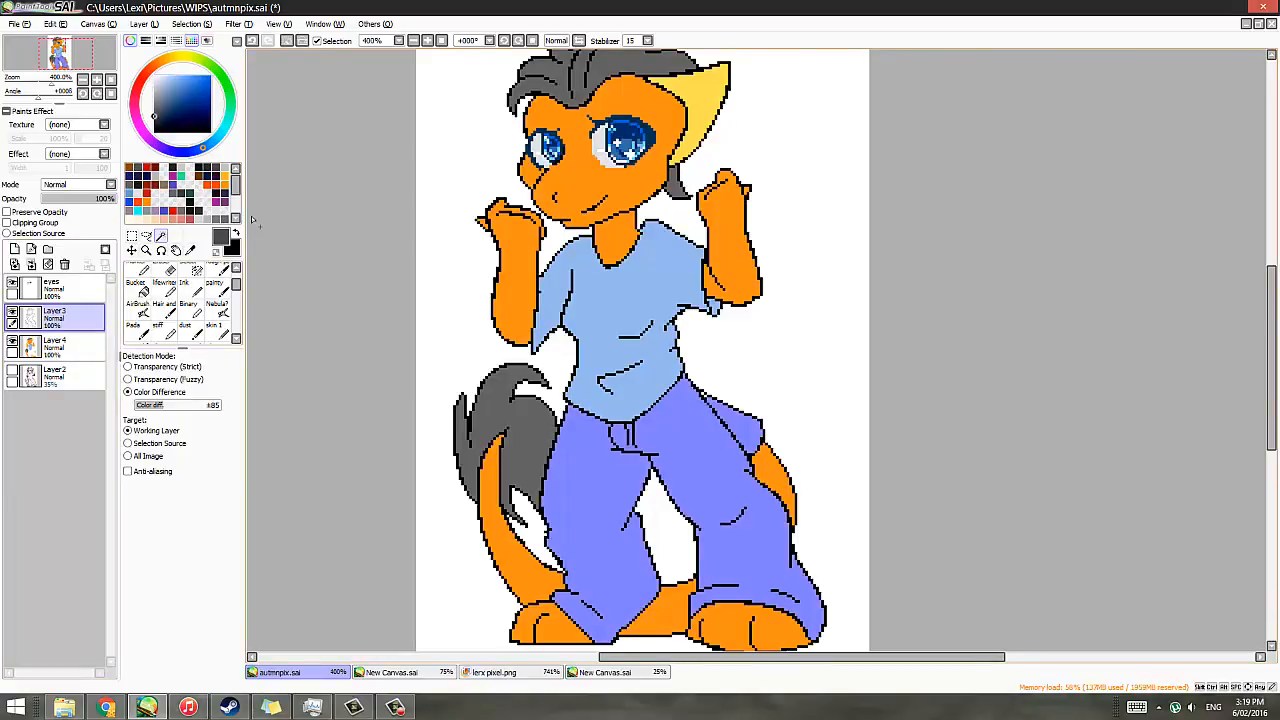
pyautogui.hotkey('ctrl', 'z')
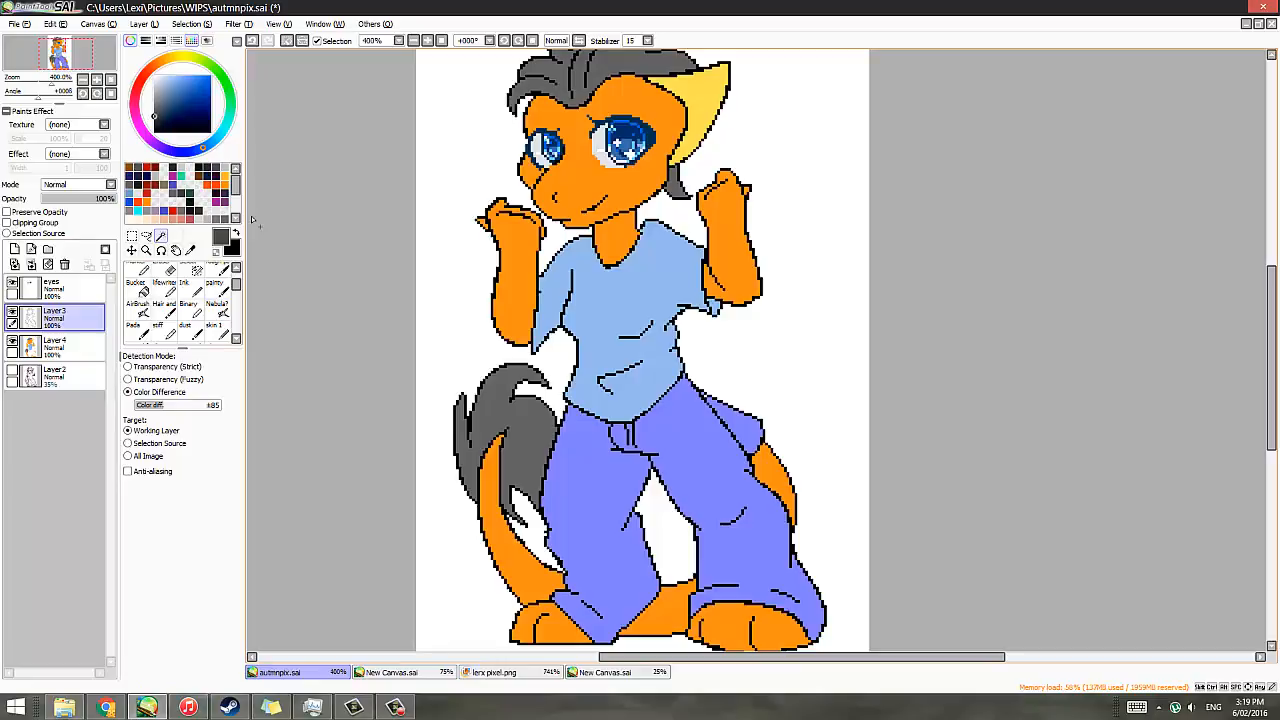
pyautogui.click(72, 347)
pyautogui.hotkey('ctrl', 'f')
pyautogui.hotkey('ctrl', 'd')
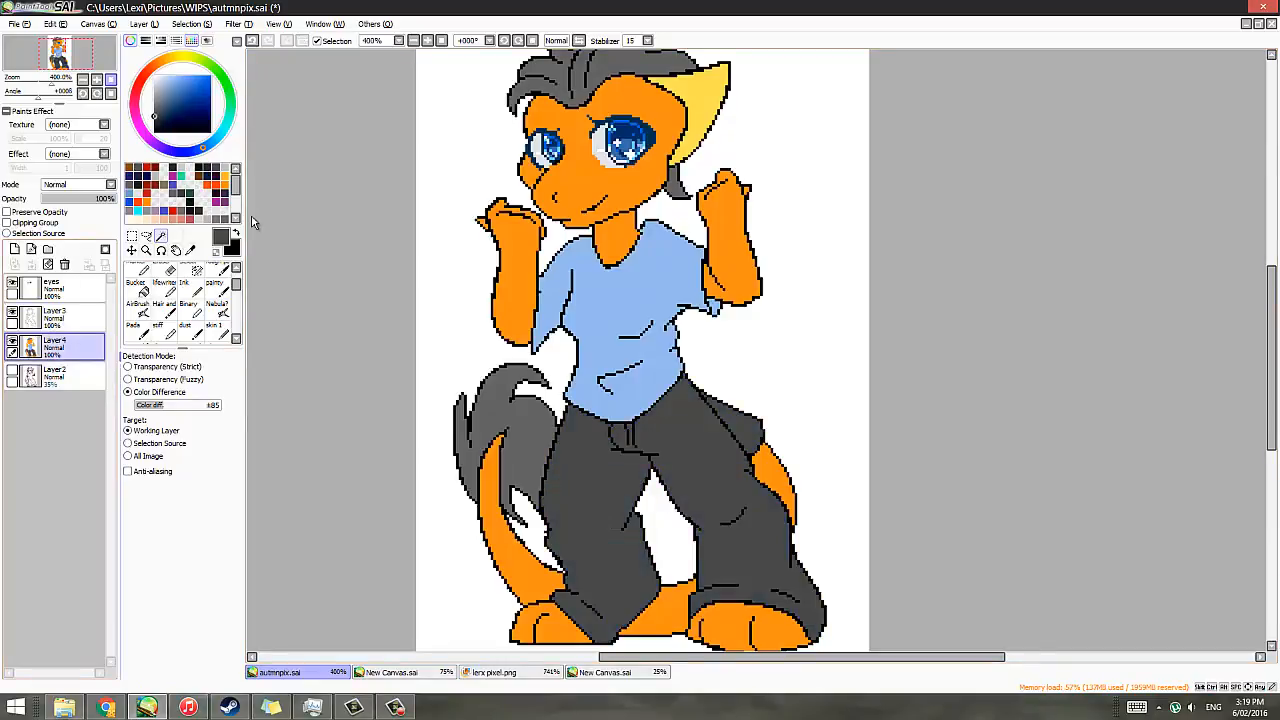
# - Show the sketch on Layer2 at 15% opacity and keep it beneath the flat colours on Layer4
pyautogui.click(111, 79)
pyautogui.moveTo(60, 53)
pyautogui.mouseDown()
pyautogui.moveTo(79, 61)
pyautogui.moveTo(64, 48)
pyautogui.mouseUp()
pyautogui.click(97, 79)
pyautogui.click(97, 79)
pyautogui.click(97, 79)
pyautogui.click(97, 79)
pyautogui.click(97, 79)
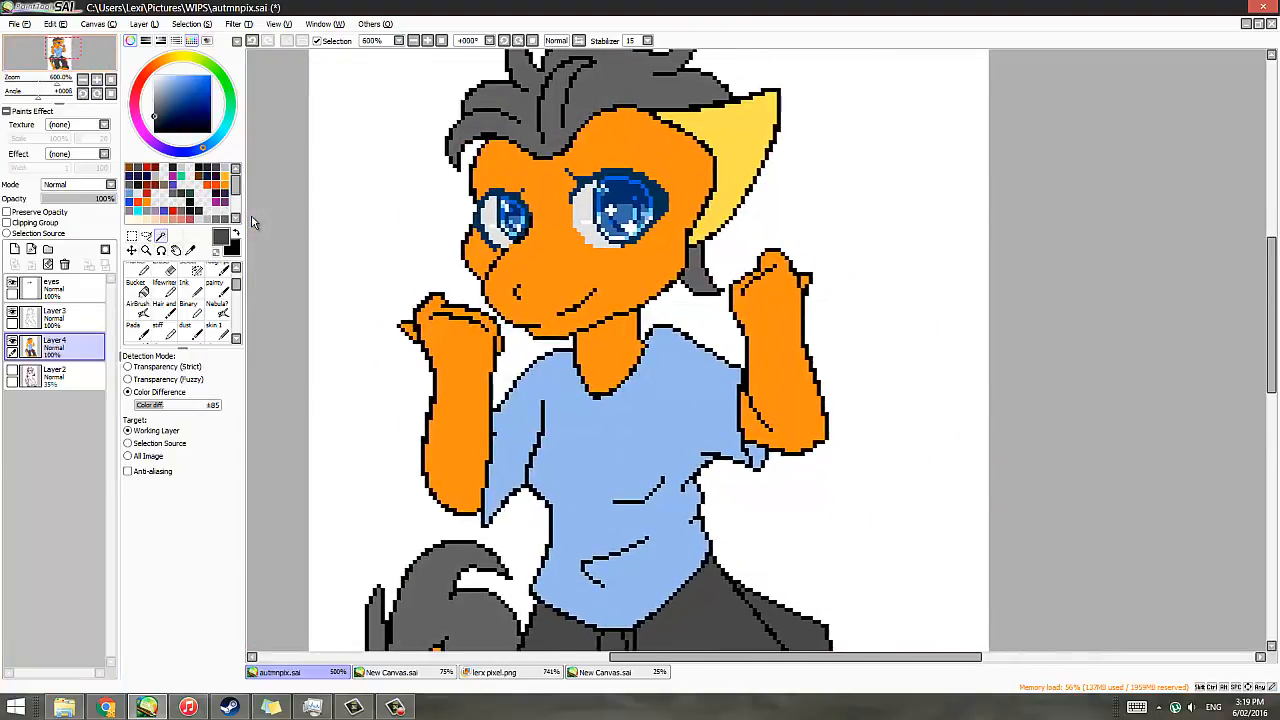
pyautogui.moveTo(72, 376); pyautogui.dragTo(72, 341)
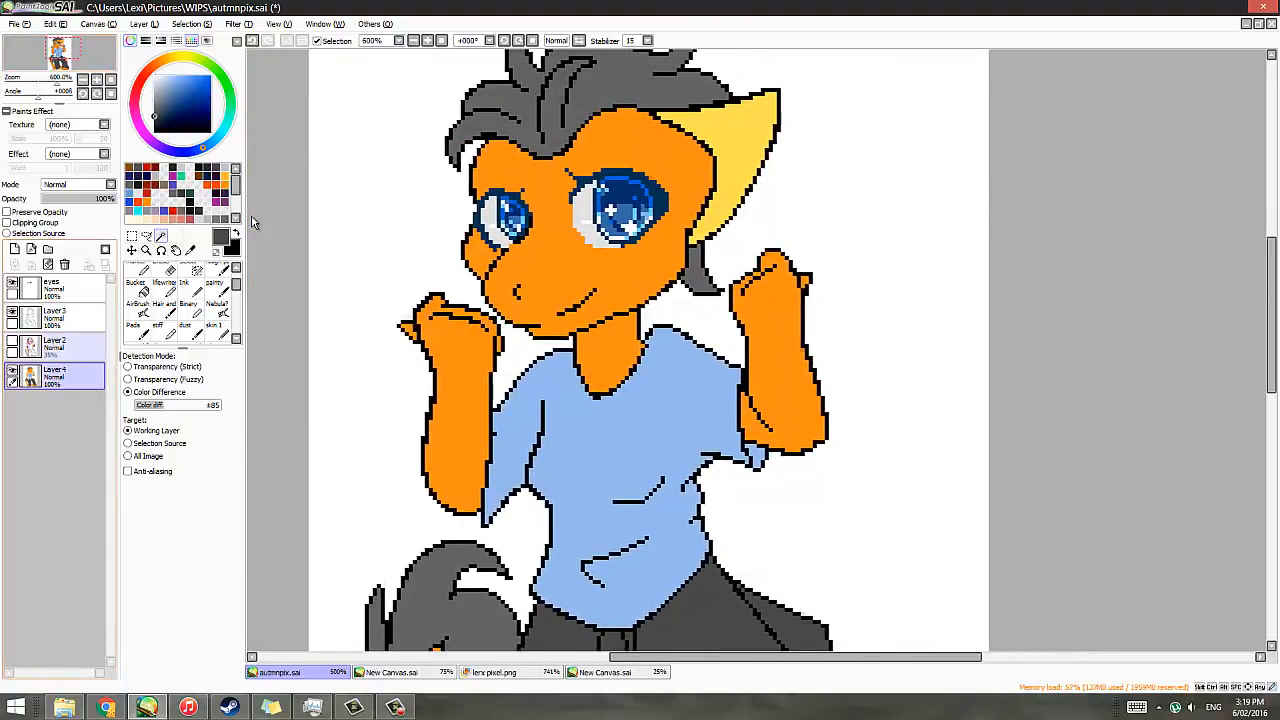
pyautogui.click(55, 345)
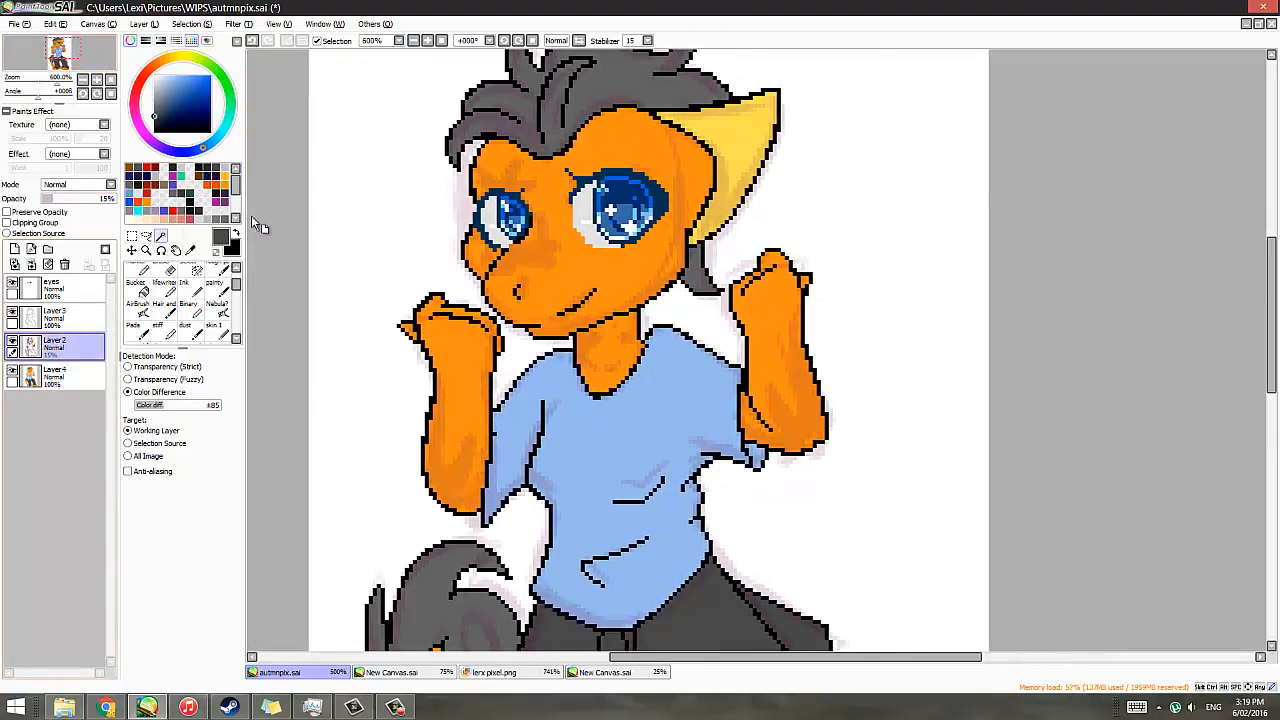
pyautogui.moveTo(60, 347); pyautogui.dragTo(60, 380)
# - Make a medium grey the active colour and add a new layer above Layer4 as a clipping group
pyautogui.click(190, 250)
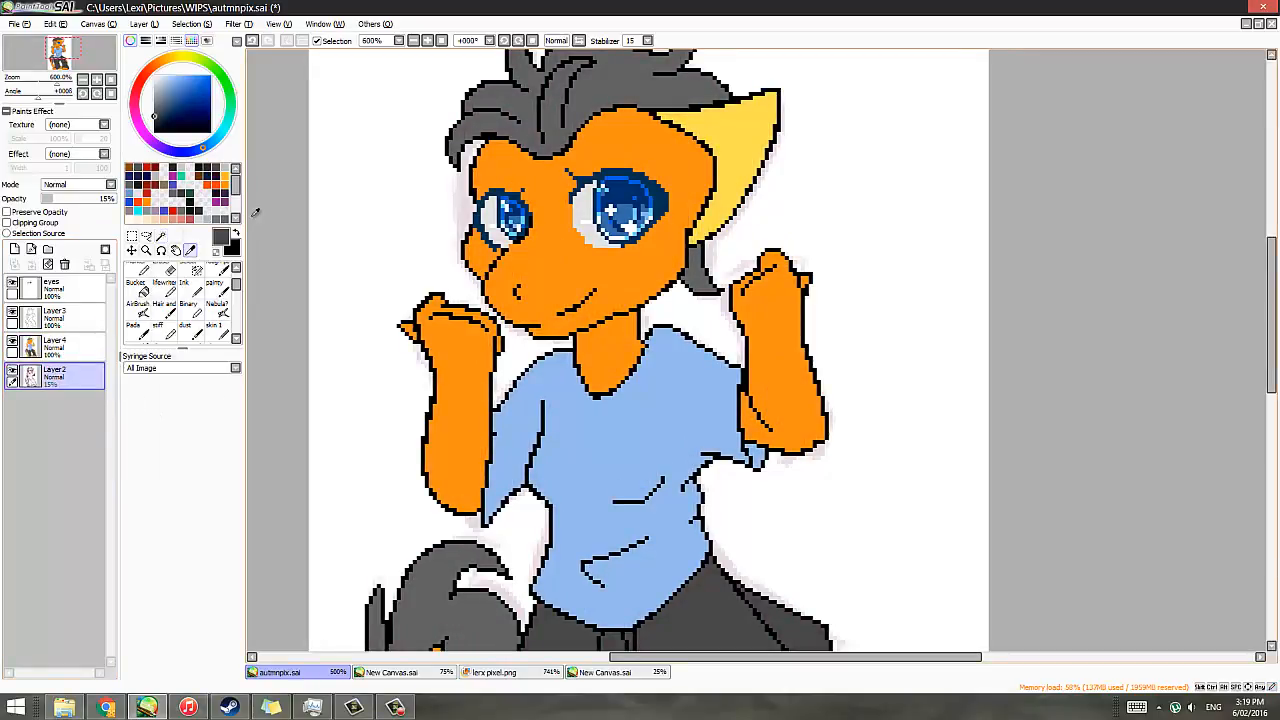
pyautogui.click(154, 110)
pyautogui.click(70, 347)
pyautogui.click(14, 249)
pyautogui.click(7, 223)
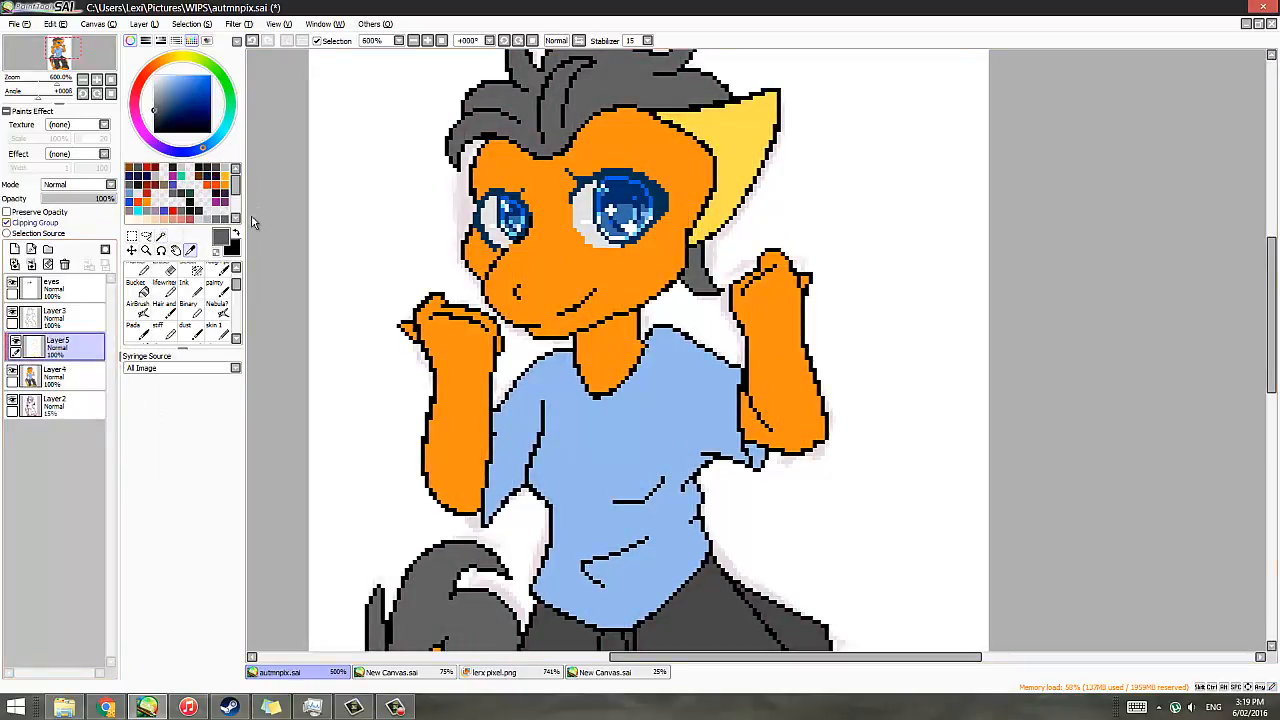
# - Outline a jagged grey marking on the snout with the Binary pen at size 1 and fill it in at size 3
pyautogui.scroll(3, 570, 260)
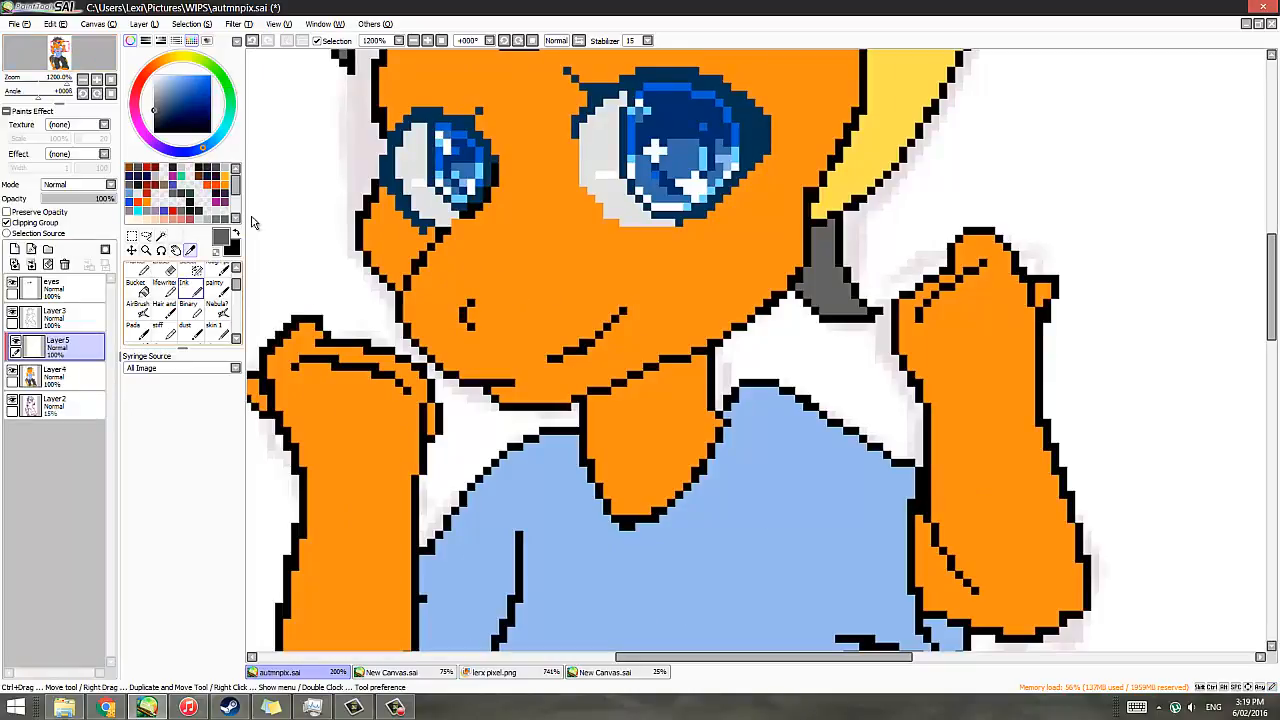
pyautogui.click(188, 302)
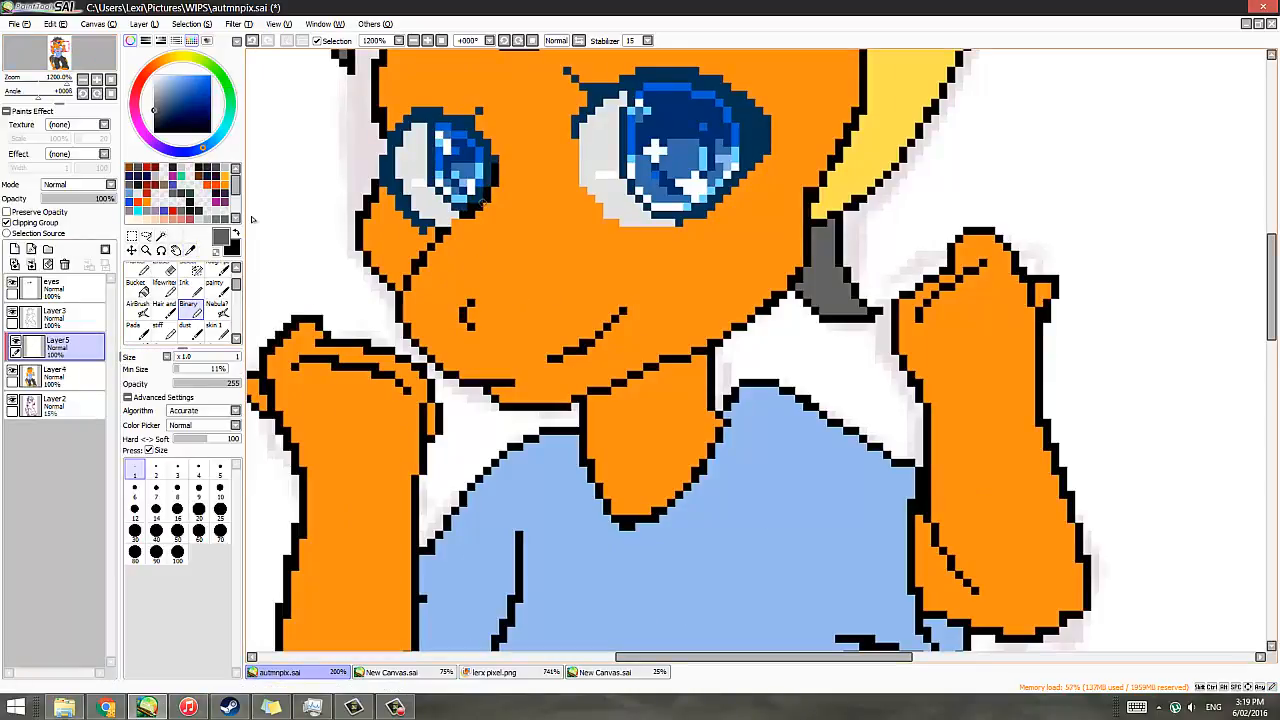
pyautogui.moveTo(483, 203)
pyautogui.mouseDown()
pyautogui.moveTo(521, 238)
pyautogui.moveTo(457, 258)
pyautogui.moveTo(482, 286)
pyautogui.moveTo(410, 294)
pyautogui.mouseUp()
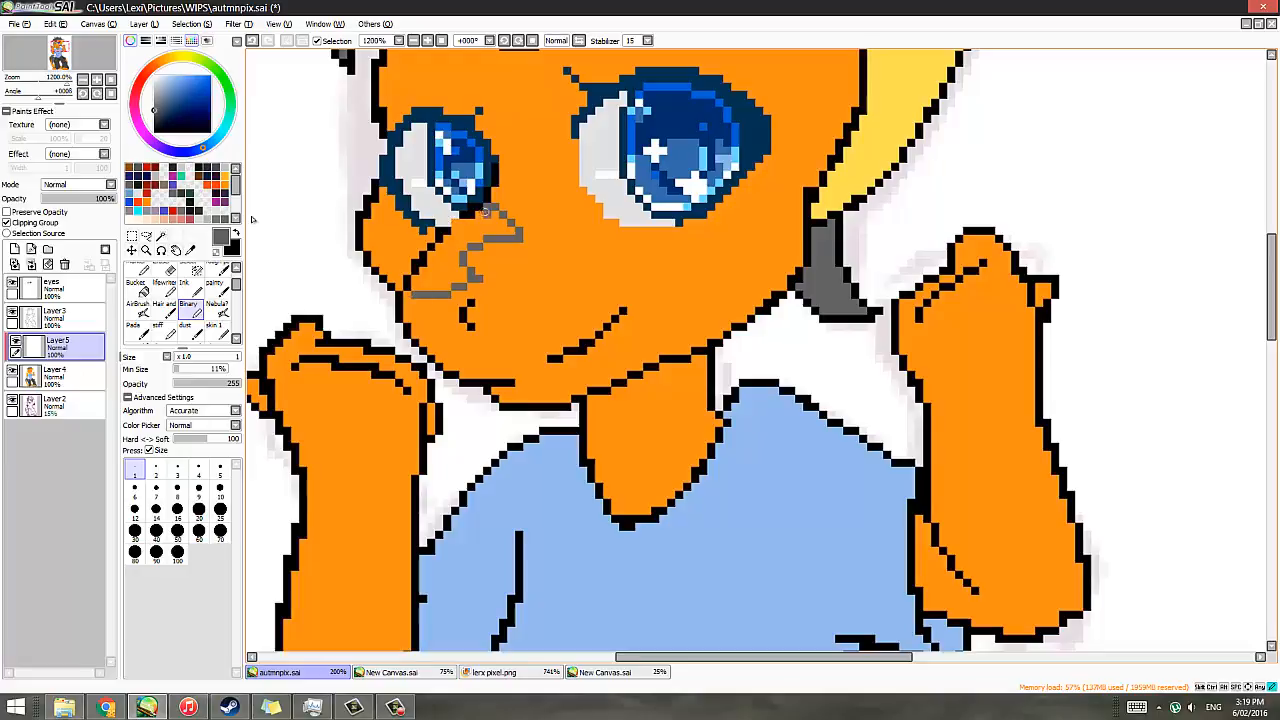
pyautogui.moveTo(485, 211); pyautogui.dragTo(446, 234)
pyautogui.press(']')
pyautogui.press(']')
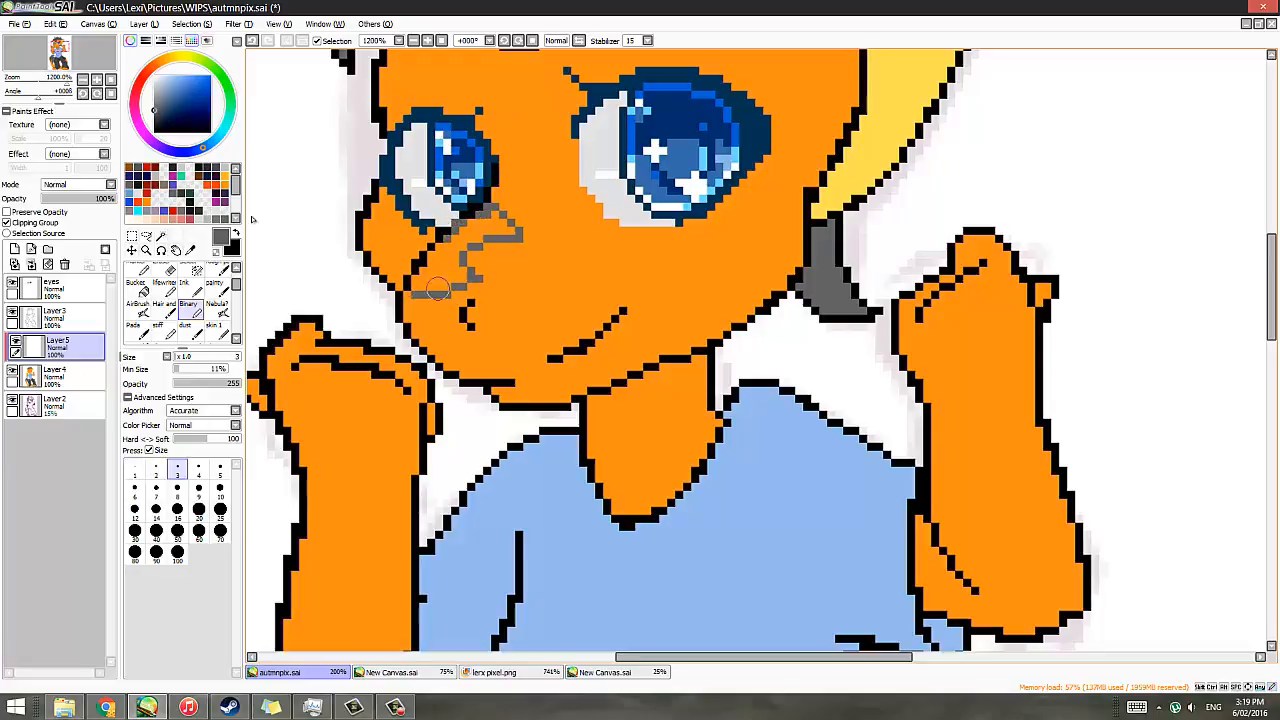
pyautogui.moveTo(421, 272)
pyautogui.mouseDown()
pyautogui.moveTo(446, 241)
pyautogui.moveTo(428, 266)
pyautogui.moveTo(459, 270)
pyautogui.moveTo(418, 284)
pyautogui.moveTo(446, 272)
pyautogui.moveTo(471, 225)
pyautogui.moveTo(492, 216)
pyautogui.moveTo(511, 232)
pyautogui.moveTo(467, 233)
pyautogui.mouseUp()
pyautogui.hotkey('ctrl', 'z')
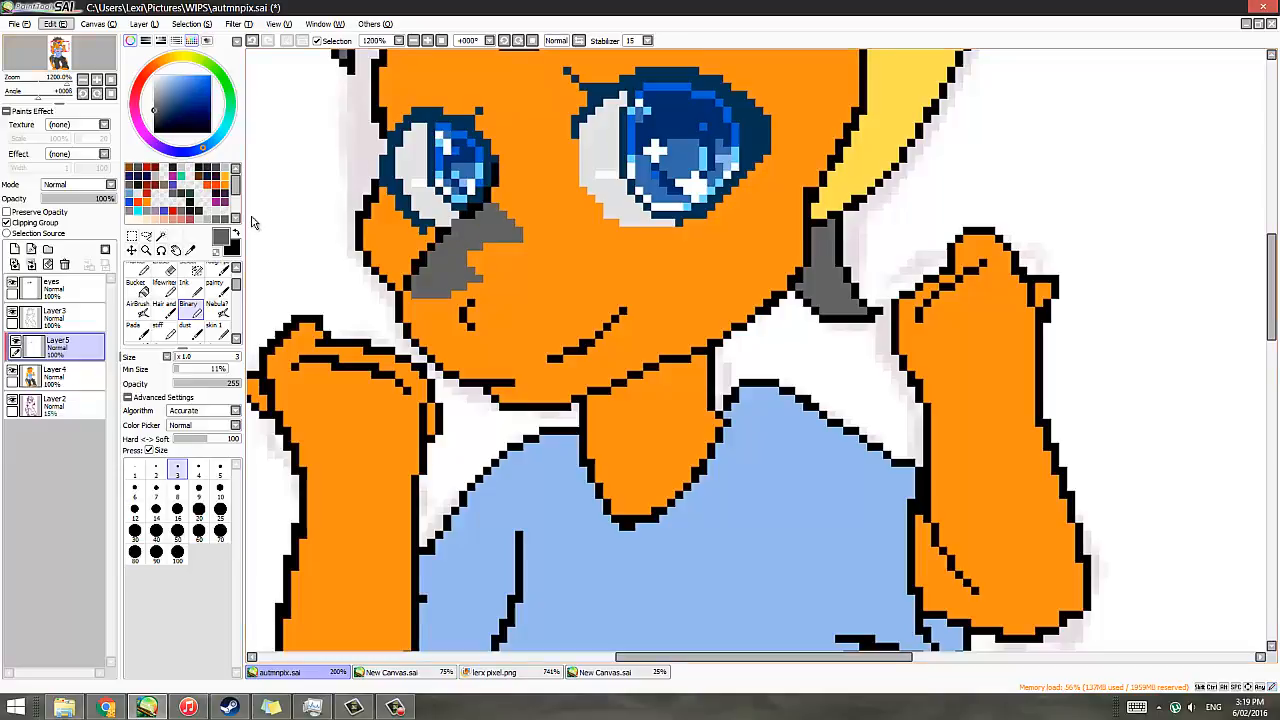
# - Paint grey markings above and below the smaller eye with the Binary pen and bring up the reference artwork
pyautogui.press('Right')
pyautogui.press('Right')
pyautogui.press('Down')
pyautogui.press('Left')
pyautogui.press('Left')
pyautogui.press('Left')
pyautogui.press('Left')
pyautogui.press('Left')
pyautogui.press('Up')
pyautogui.press('Up')
pyautogui.press('Up')
pyautogui.press('Up')
pyautogui.press('Up')
pyautogui.press('Right')
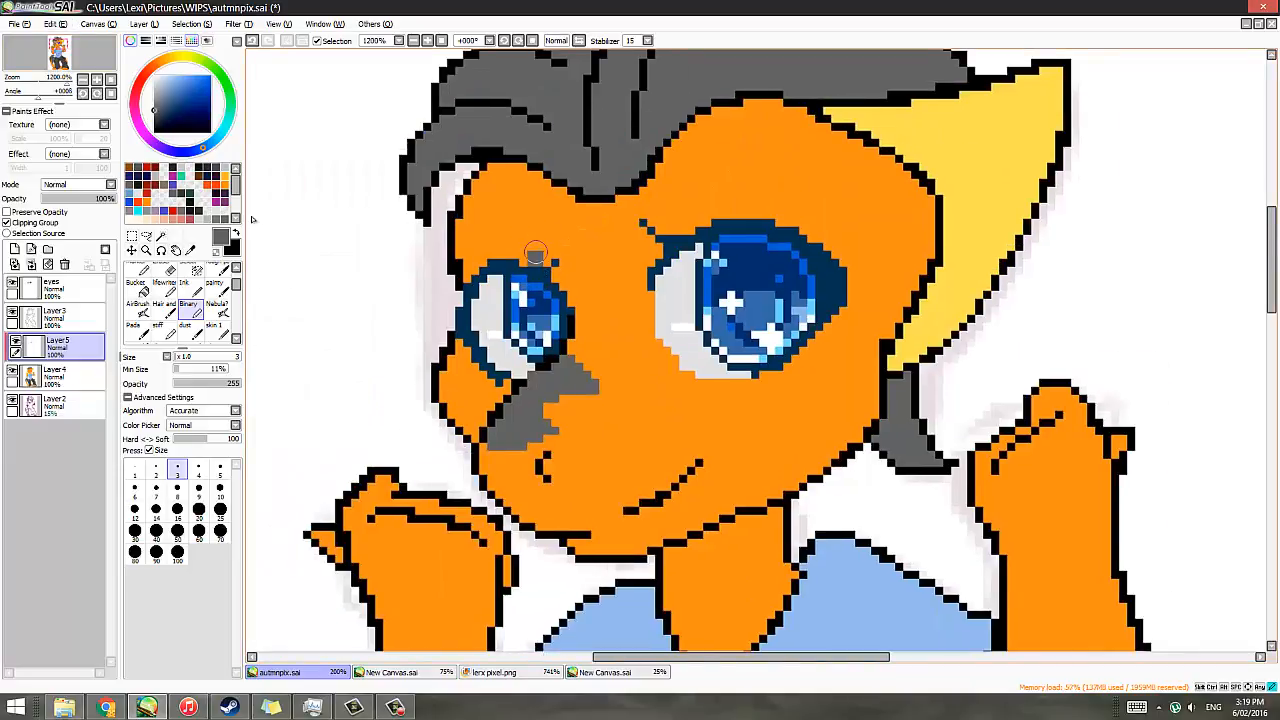
pyautogui.moveTo(562, 232)
pyautogui.mouseDown()
pyautogui.moveTo(533, 252)
pyautogui.moveTo(533, 281)
pyautogui.moveTo(474, 237)
pyautogui.mouseUp()
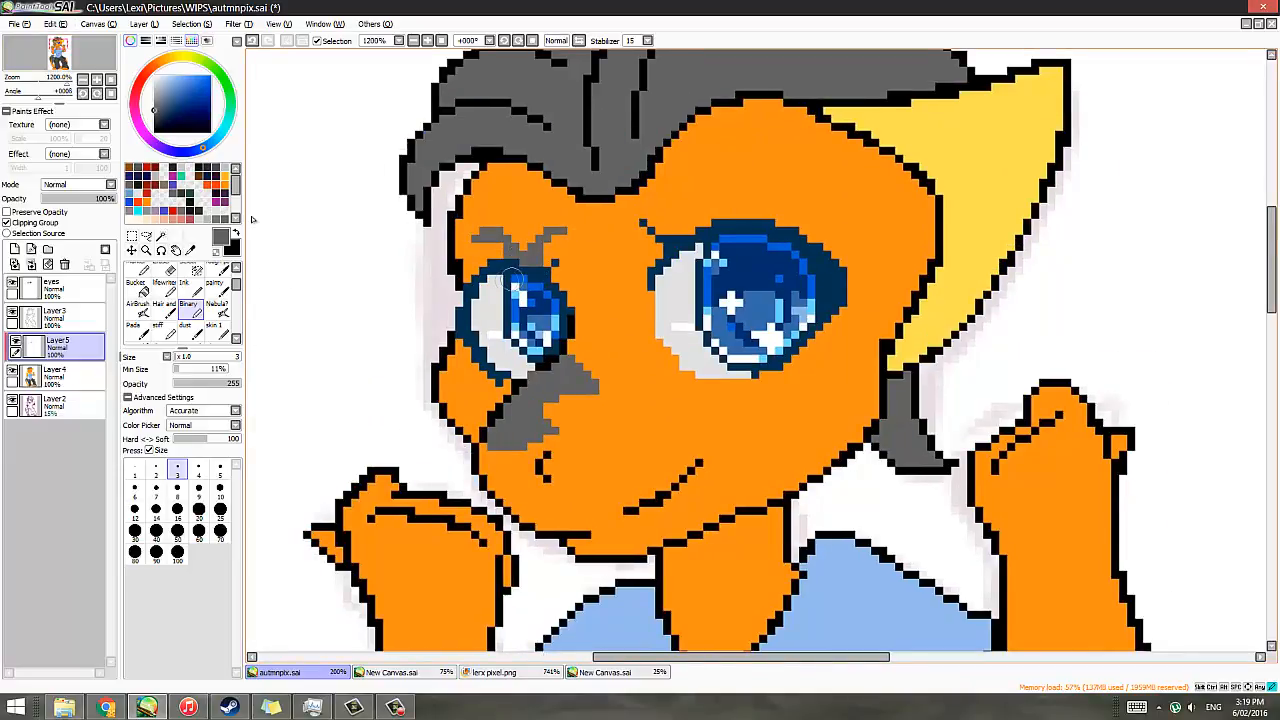
pyautogui.moveTo(491, 381); pyautogui.dragTo(466, 418)
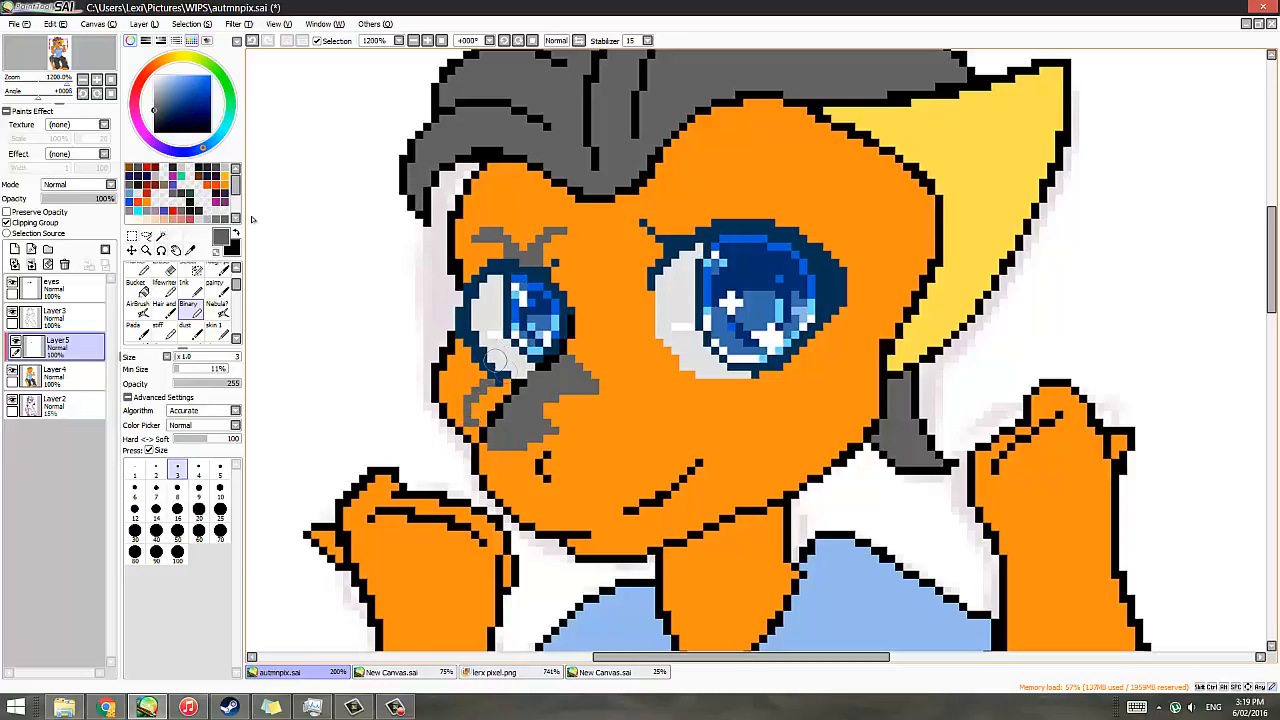
pyautogui.hotkey('ctrl', 'shift', 'Tab')
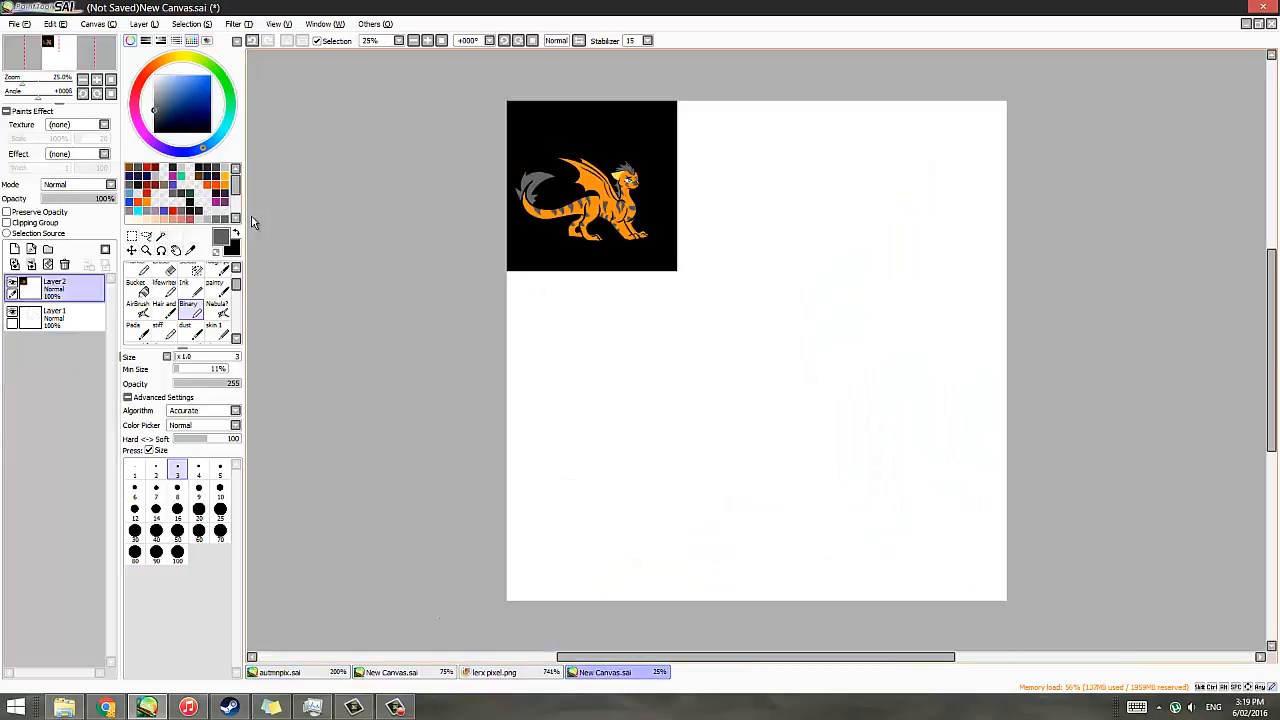
# - Study the markings on the reference artwork and paint a grey patch on the side of the neck below the ear in autmnpix.sai
pyautogui.scroll(3, 252, 222)
pyautogui.scroll(4, 252, 222)
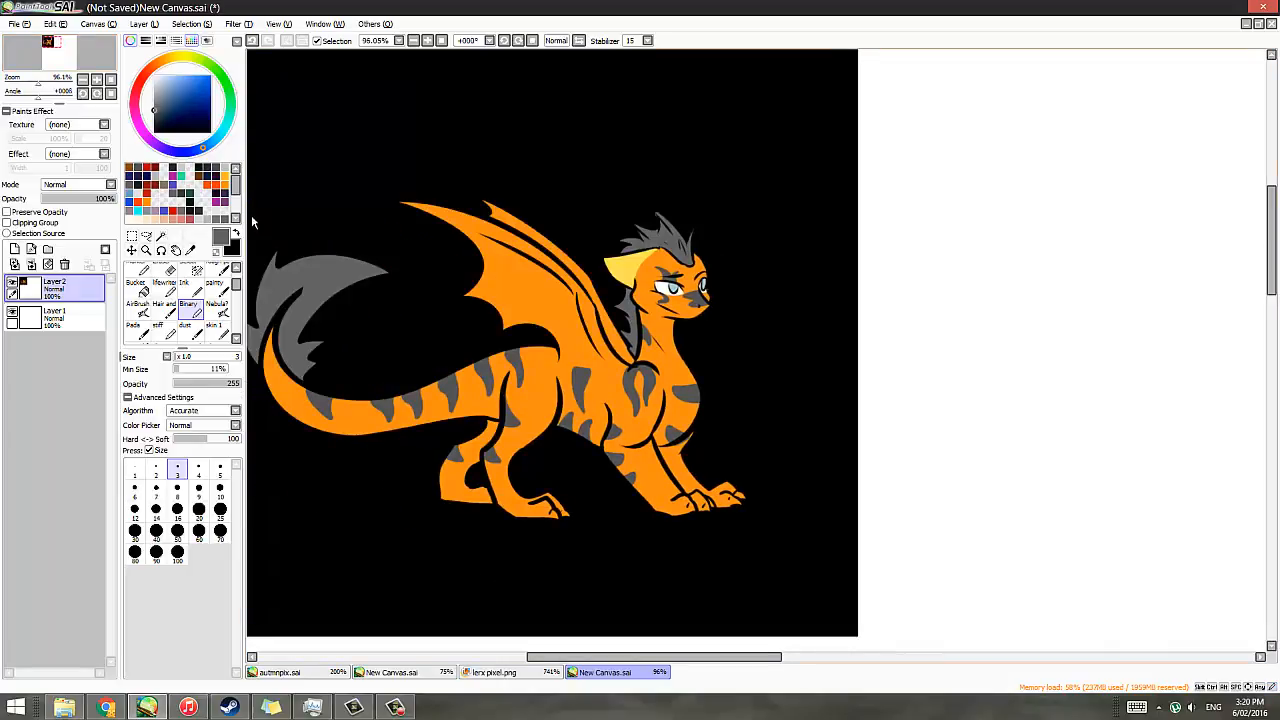
pyautogui.hotkey('ctrl', 'Tab')
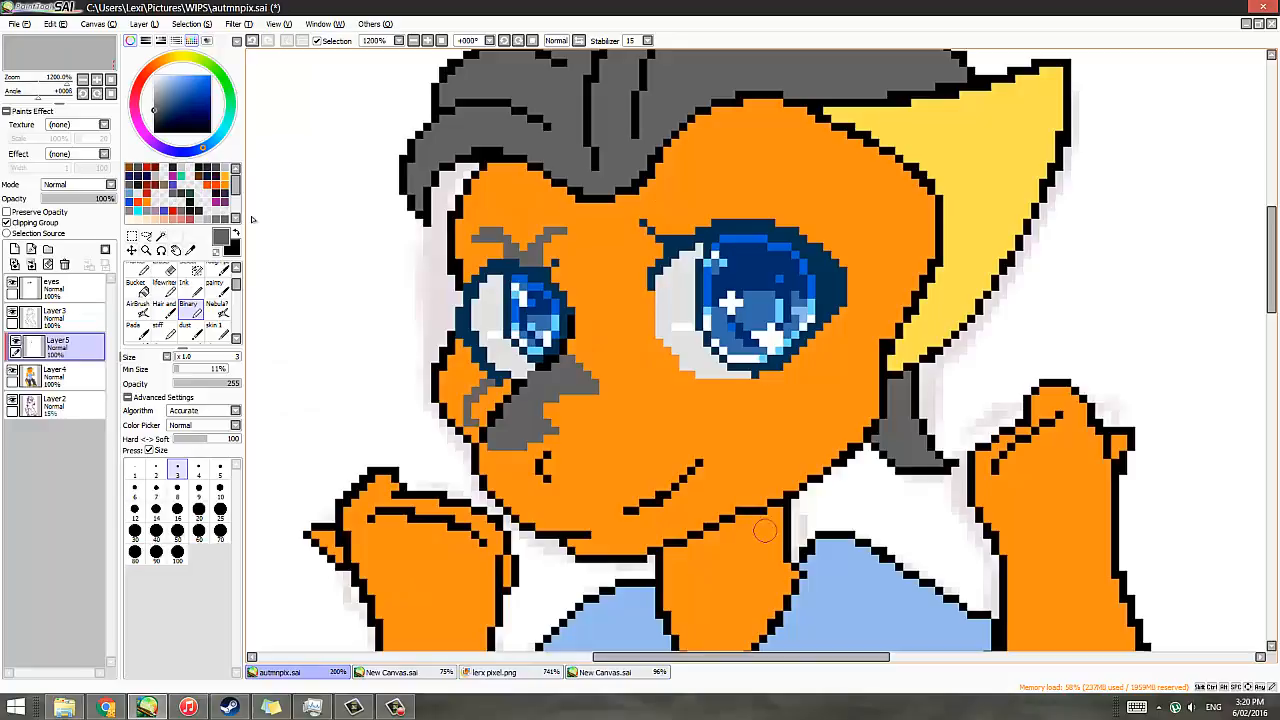
pyautogui.moveTo(790, 520)
pyautogui.mouseDown()
pyautogui.moveTo(730, 575)
pyautogui.moveTo(800, 552)
pyautogui.moveTo(745, 578)
pyautogui.moveTo(787, 537)
pyautogui.mouseUp()
# - Paint a pointed grey marking at the elbow end of each raised forearm with the Binary pen at size 3
pyautogui.scroll(-8, 410, 447)
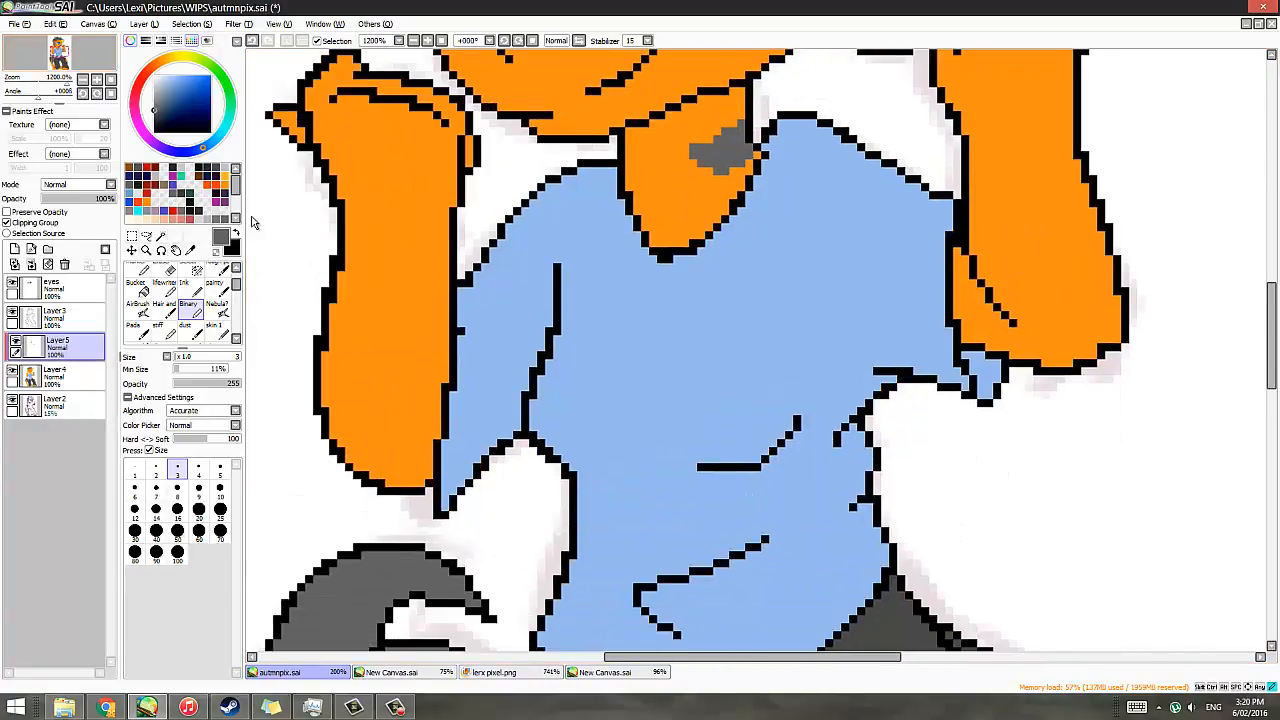
pyautogui.moveTo(370, 456)
pyautogui.mouseDown()
pyautogui.moveTo(420, 420)
pyautogui.moveTo(415, 370)
pyautogui.moveTo(440, 407)
pyautogui.moveTo(405, 501)
pyautogui.moveTo(390, 455)
pyautogui.moveTo(427, 410)
pyautogui.moveTo(438, 434)
pyautogui.moveTo(376, 475)
pyautogui.moveTo(412, 462)
pyautogui.moveTo(424, 432)
pyautogui.mouseUp()
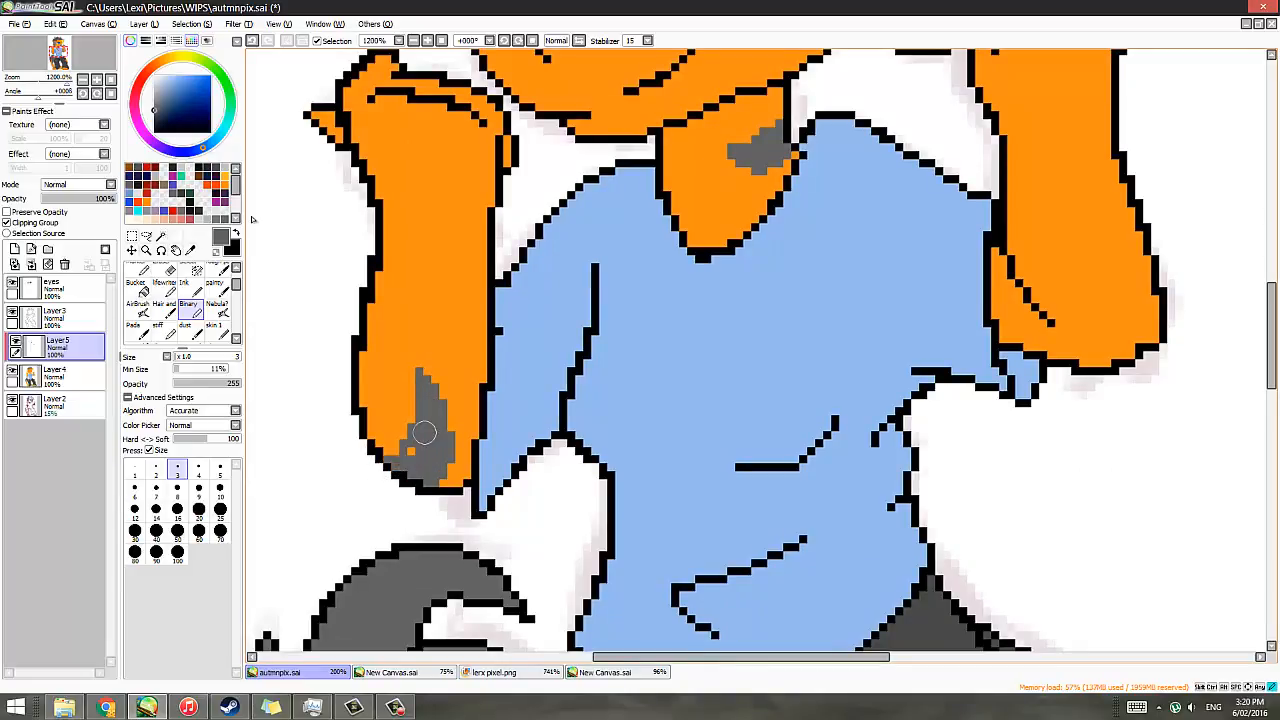
pyautogui.moveTo(1155, 343)
pyautogui.mouseDown()
pyautogui.moveTo(1094, 284)
pyautogui.moveTo(1105, 372)
pyautogui.moveTo(1138, 371)
pyautogui.moveTo(1100, 299)
pyautogui.moveTo(1093, 347)
pyautogui.moveTo(1118, 354)
pyautogui.moveTo(1098, 307)
pyautogui.moveTo(1142, 352)
pyautogui.mouseUp()
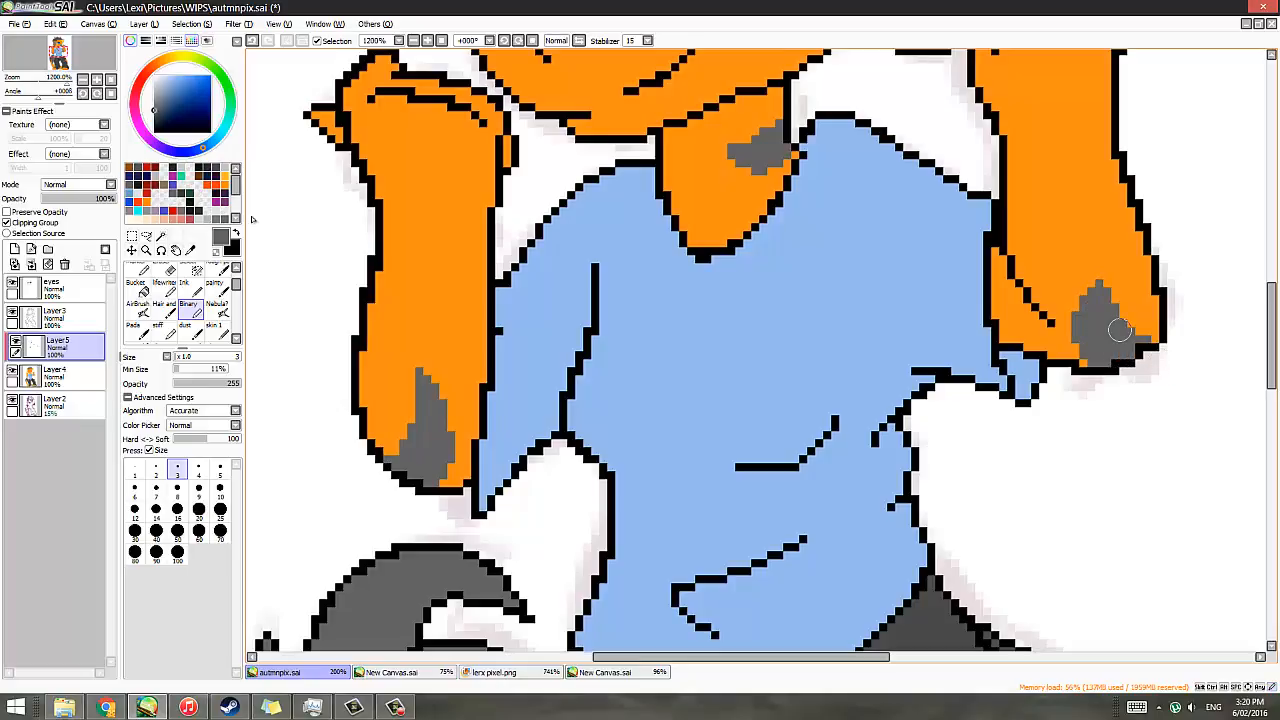
# - Paint a grey band across each forearm below the hand and a small grey marking on the opposite side of the neck
pyautogui.moveTo(511, 224)
pyautogui.mouseDown()
pyautogui.moveTo(421, 234)
pyautogui.moveTo(332, 198)
pyautogui.moveTo(396, 239)
pyautogui.moveTo(484, 223)
pyautogui.moveTo(446, 238)
pyautogui.mouseUp()
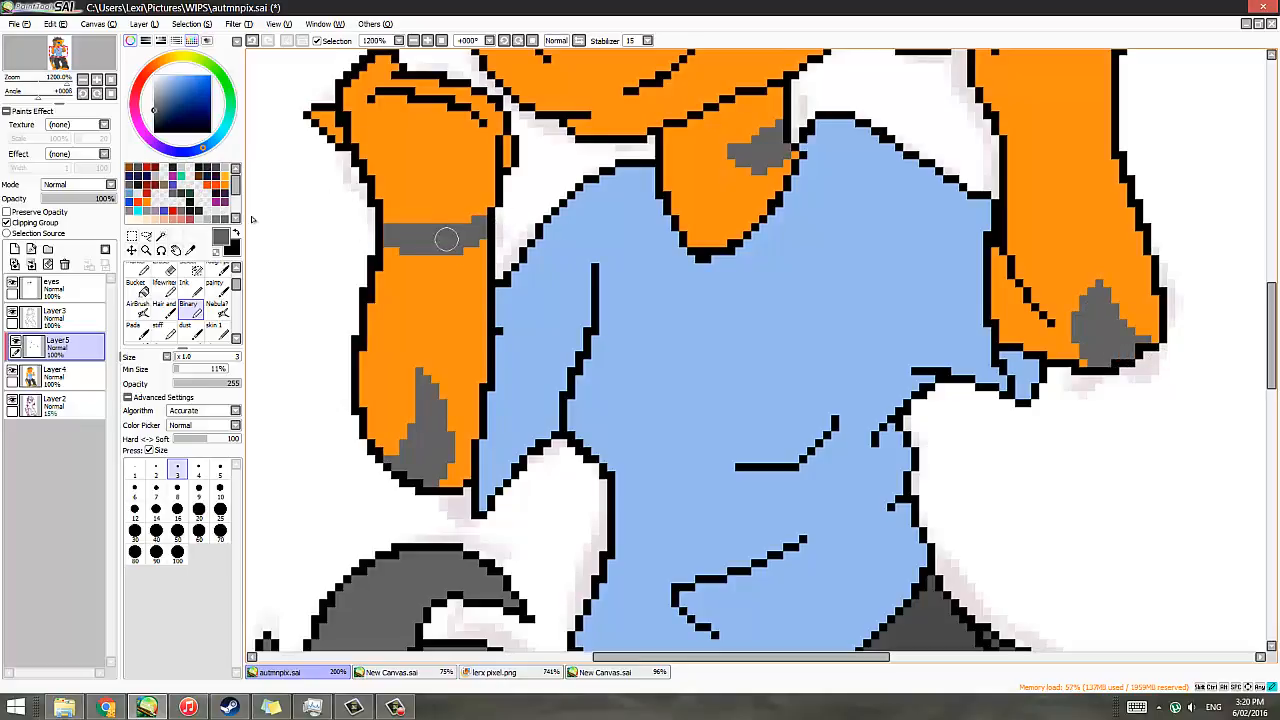
pyautogui.moveTo(524, 100); pyautogui.dragTo(448, 252)
pyautogui.moveTo(928, 289)
pyautogui.mouseDown()
pyautogui.moveTo(973, 298)
pyautogui.moveTo(1027, 246)
pyautogui.moveTo(930, 303)
pyautogui.moveTo(1038, 278)
pyautogui.moveTo(990, 305)
pyautogui.mouseUp()
pyautogui.hotkey('ctrl', 'z')
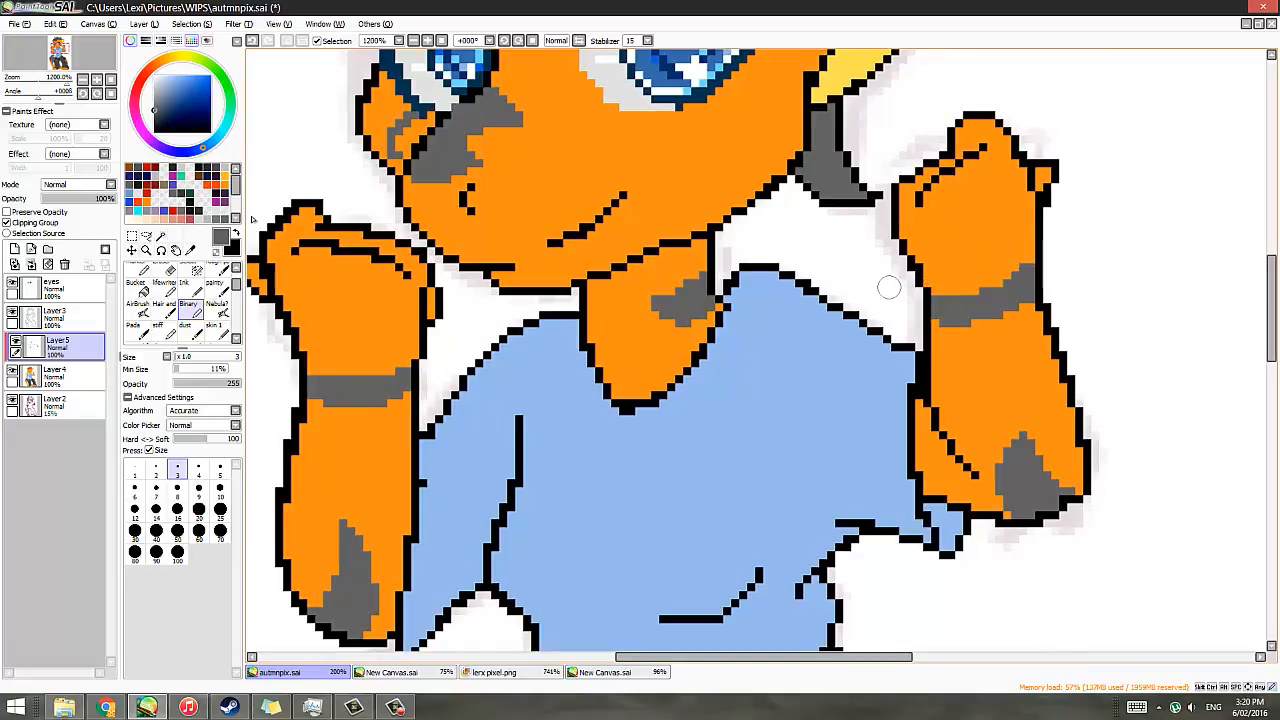
pyautogui.scroll(-2, 253, 222)
pyautogui.moveTo(624, 324); pyautogui.dragTo(674, 249)
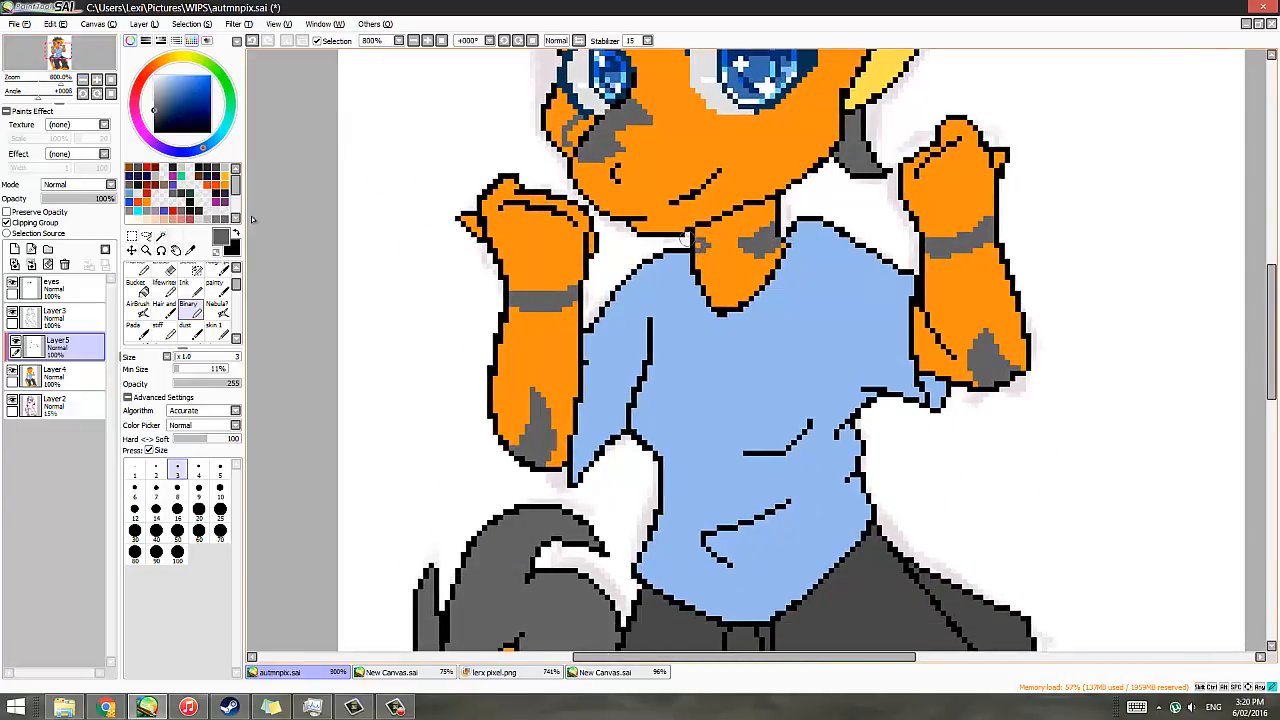
# - Select the tail's orange areas with the magic wand on Layer3: beside the leg, between the legs and behind the hip
pyautogui.scroll(-6, 253, 222)
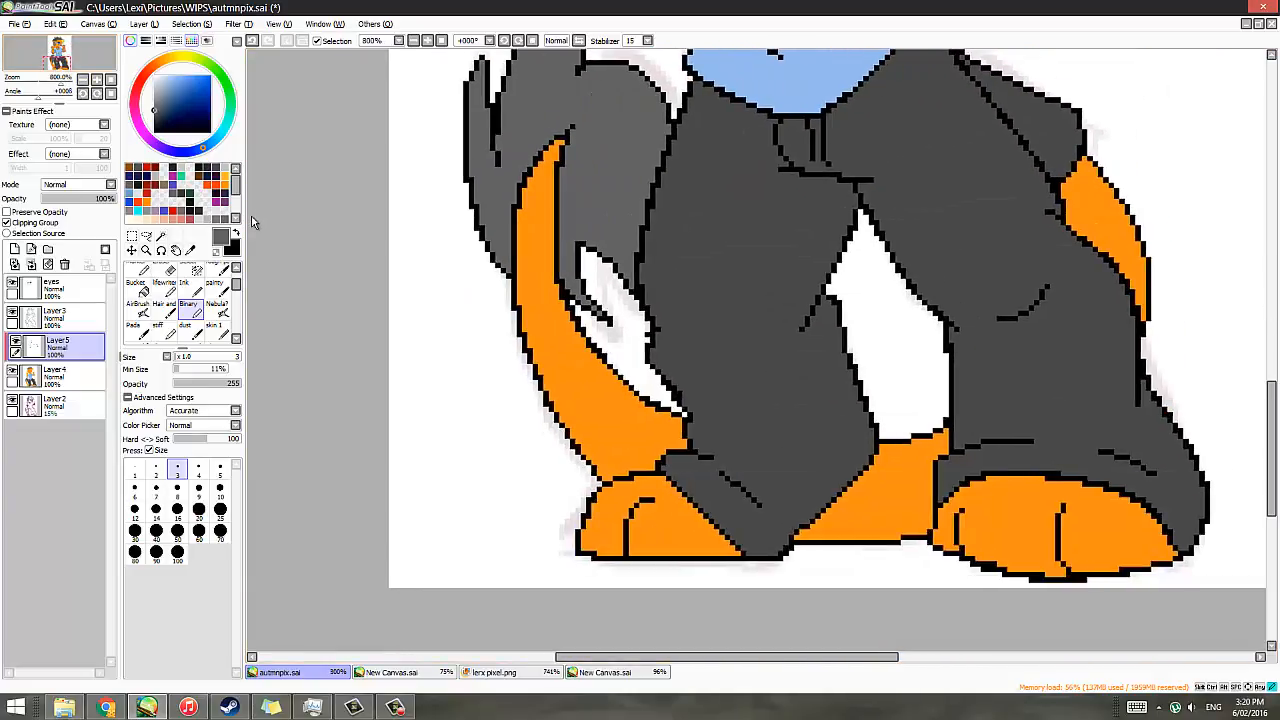
pyautogui.click(161, 237)
pyautogui.click(72, 317)
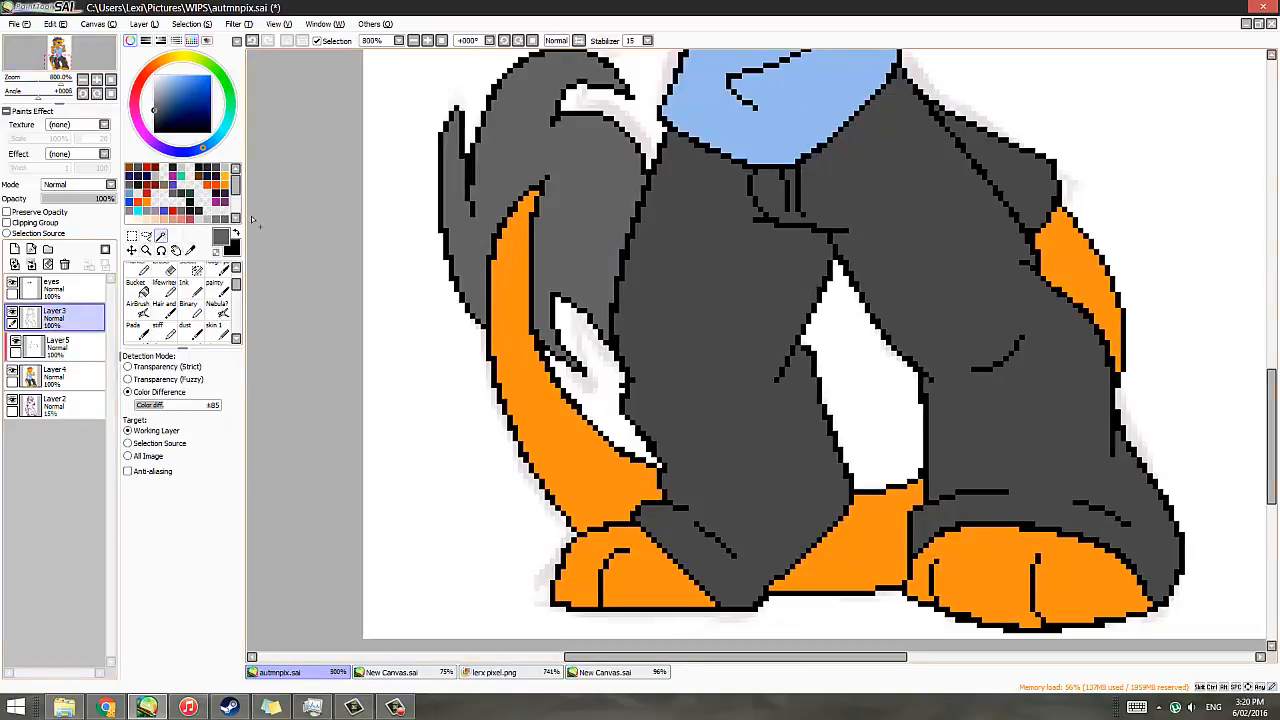
pyautogui.click(550, 425)
pyautogui.click(864, 546)
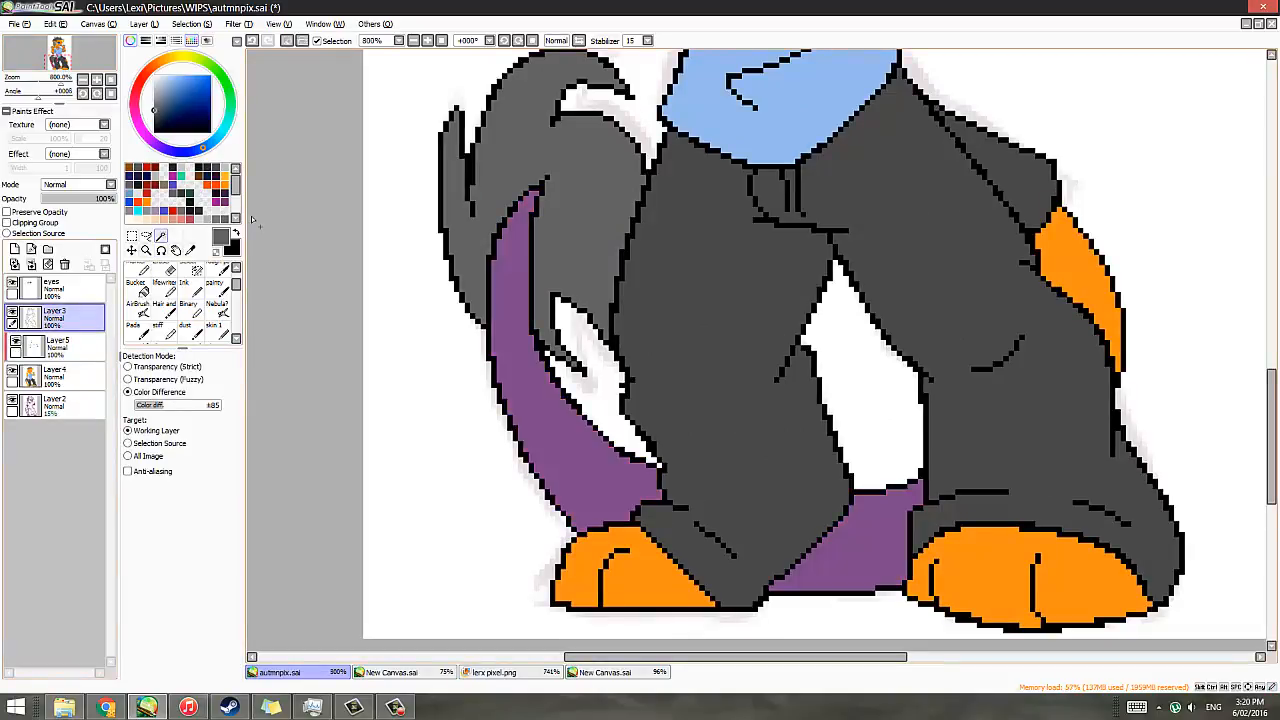
pyautogui.click(1083, 268)
# - Paint two thin bands and two pointed grey stripes along the tail beside the leg on Layer5 with the Binary pen
pyautogui.click(72, 346)
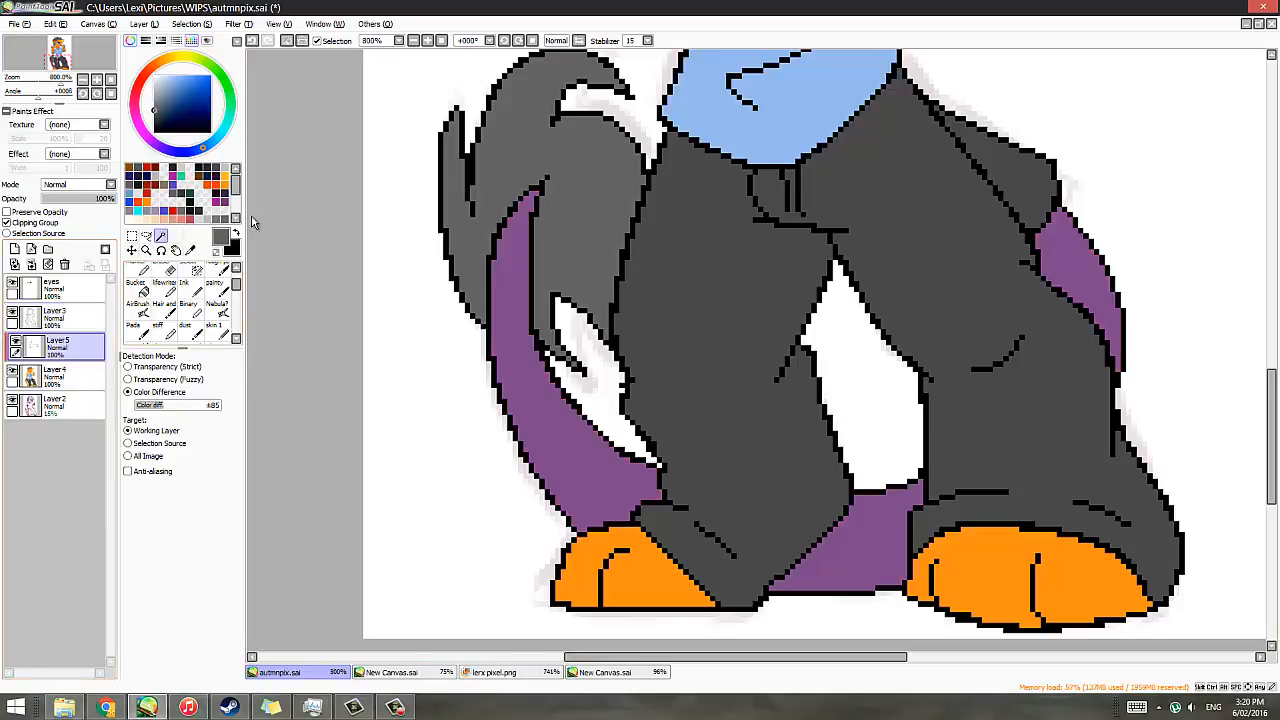
pyautogui.click(190, 304)
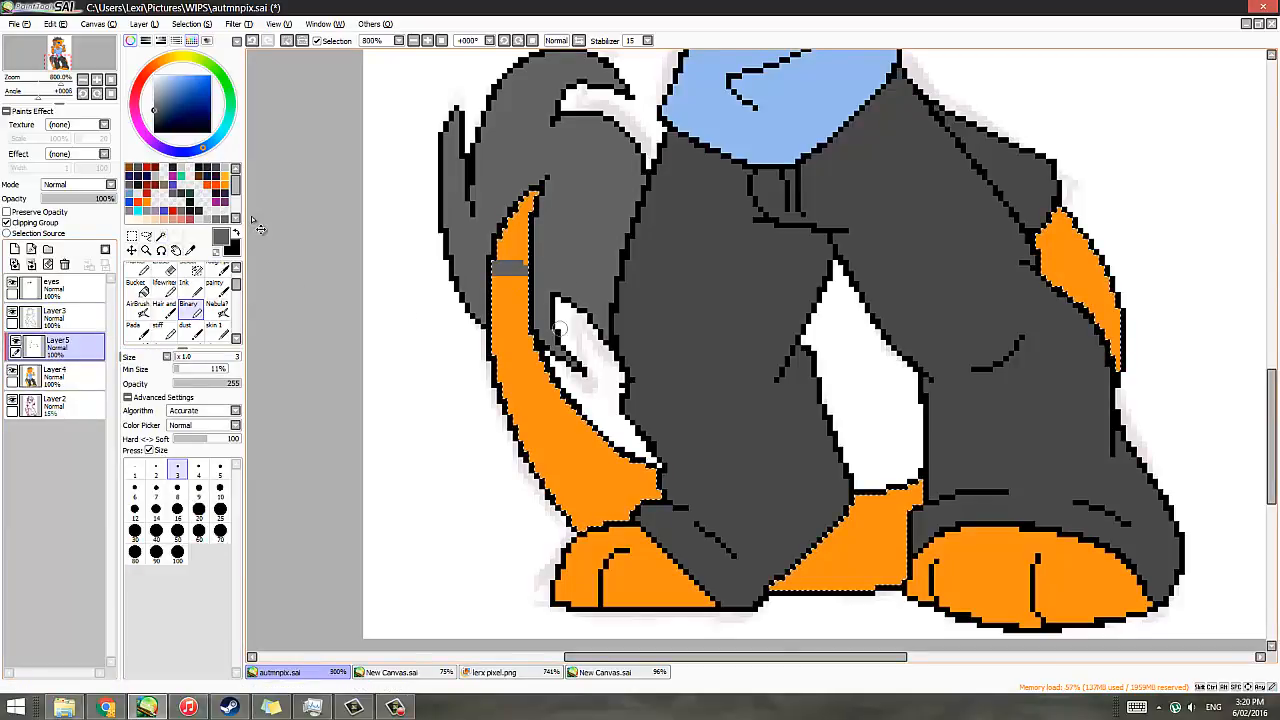
pyautogui.moveTo(528, 276)
pyautogui.mouseDown()
pyautogui.moveTo(493, 282)
pyautogui.moveTo(493, 322)
pyautogui.mouseUp()
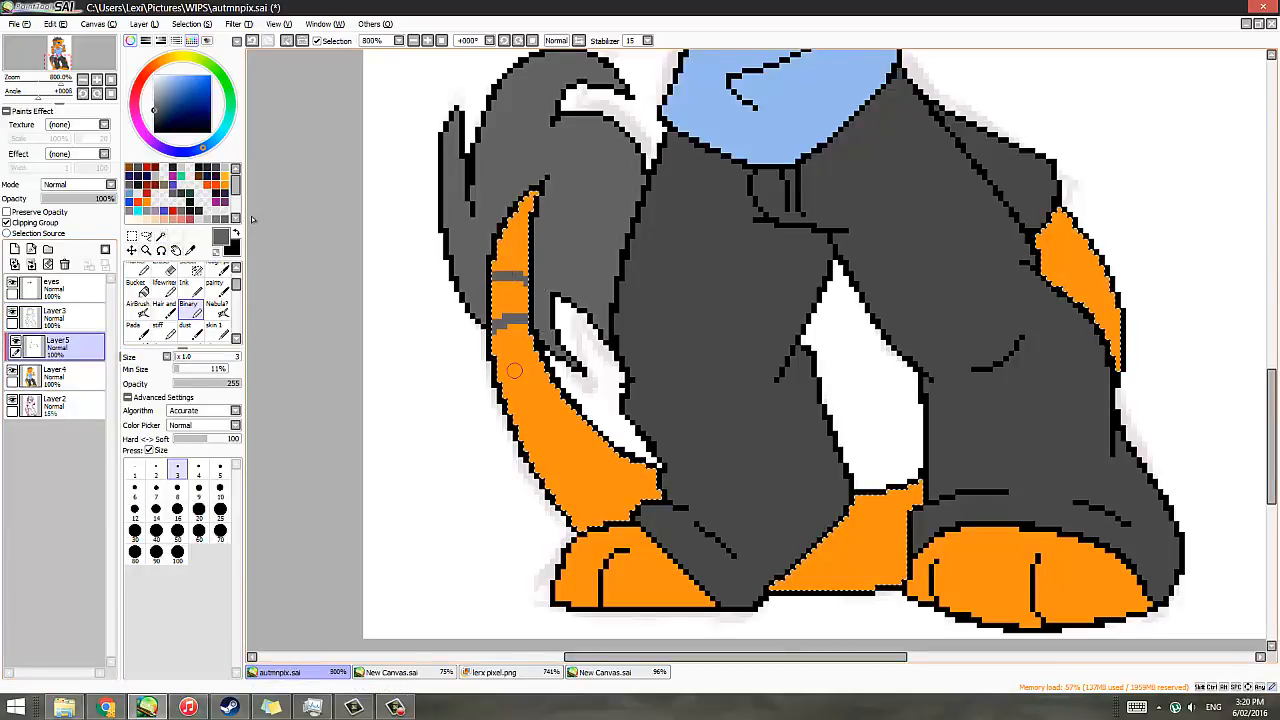
pyautogui.moveTo(575, 412)
pyautogui.mouseDown()
pyautogui.moveTo(547, 453)
pyautogui.moveTo(561, 392)
pyautogui.moveTo(544, 441)
pyautogui.mouseUp()
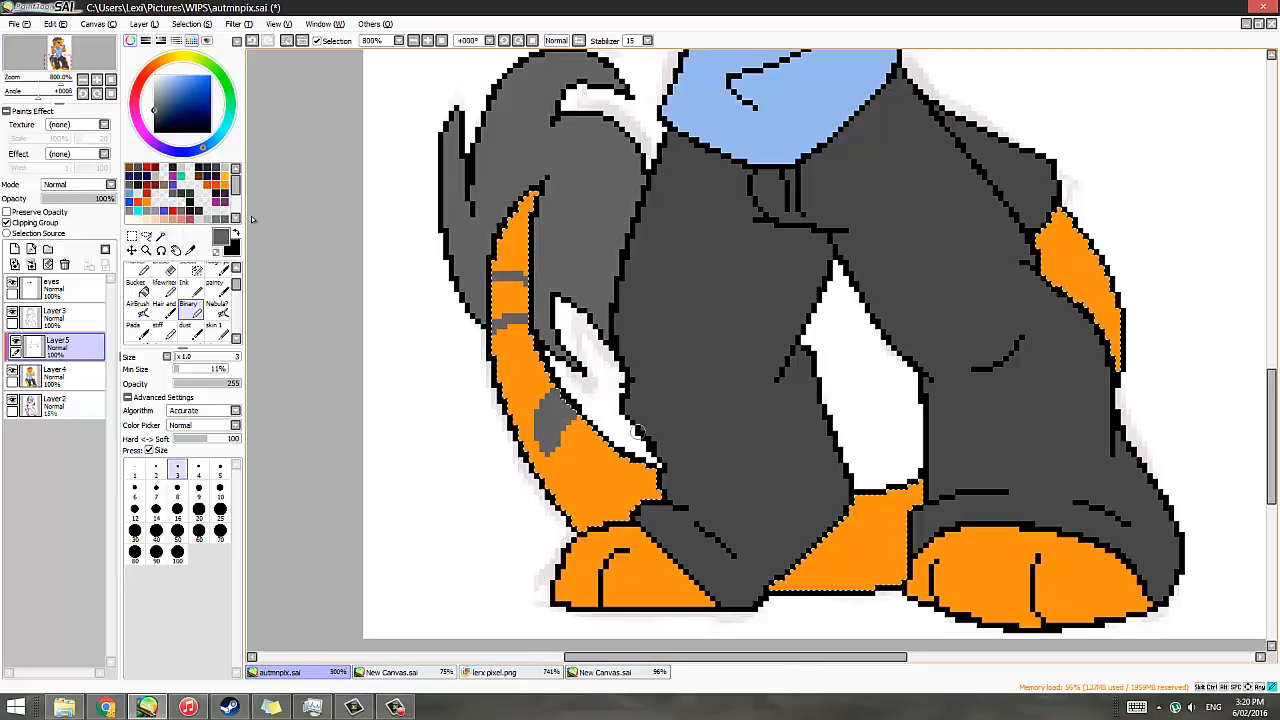
pyautogui.moveTo(620, 456); pyautogui.dragTo(612, 500)
pyautogui.moveTo(606, 500); pyautogui.dragTo(600, 446)
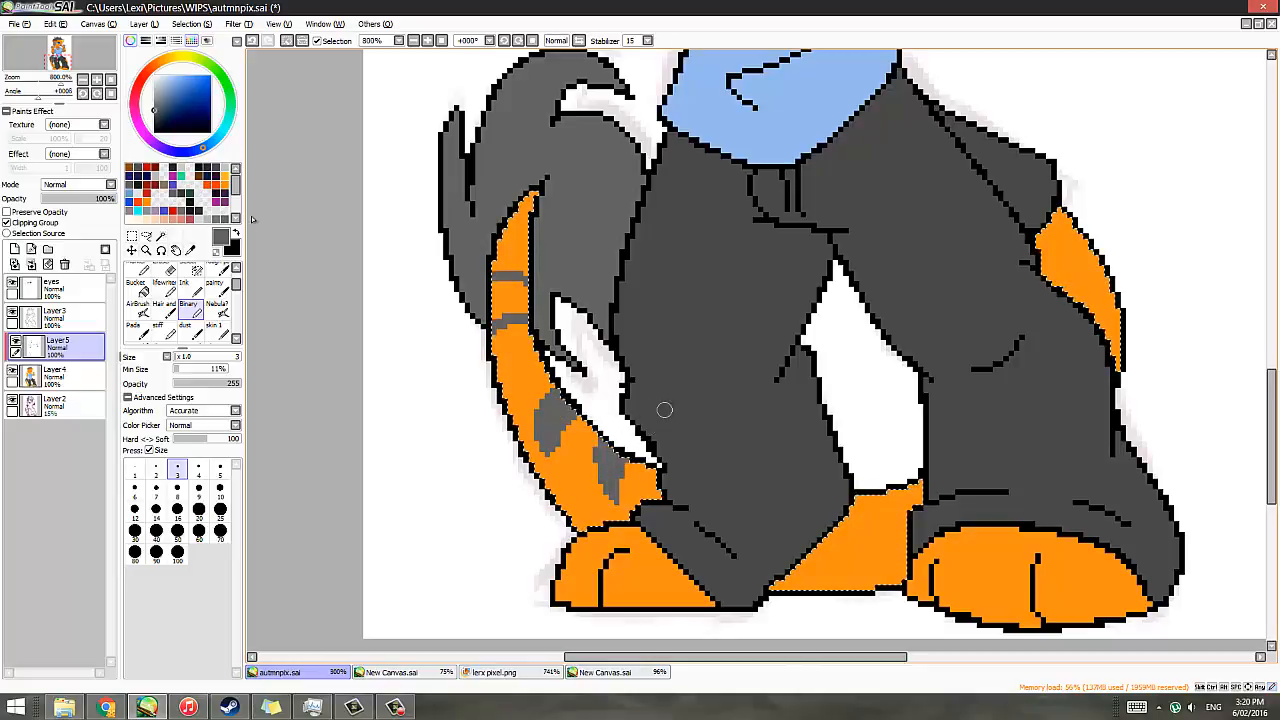
# - Paint grey stripes on the tail between the legs and behind the hip, and clear the selection
pyautogui.moveTo(888, 491)
pyautogui.mouseDown()
pyautogui.moveTo(873, 547)
pyautogui.moveTo(861, 540)
pyautogui.moveTo(861, 453)
pyautogui.moveTo(868, 539)
pyautogui.moveTo(875, 475)
pyautogui.moveTo(866, 530)
pyautogui.moveTo(856, 492)
pyautogui.mouseUp()
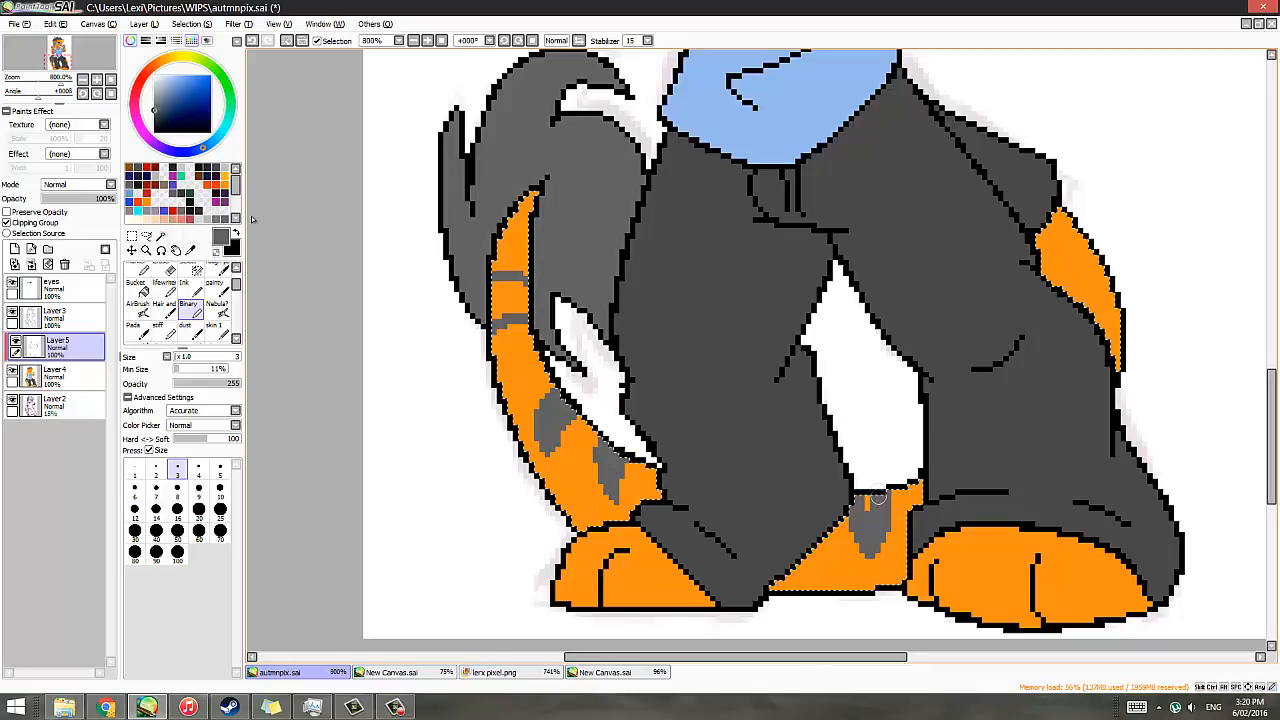
pyautogui.moveTo(1092, 248)
pyautogui.mouseDown()
pyautogui.moveTo(1048, 295)
pyautogui.moveTo(1064, 302)
pyautogui.moveTo(1123, 250)
pyautogui.moveTo(1102, 283)
pyautogui.moveTo(1068, 290)
pyautogui.moveTo(1104, 272)
pyautogui.mouseUp()
pyautogui.hotkey('ctrl', 'd')
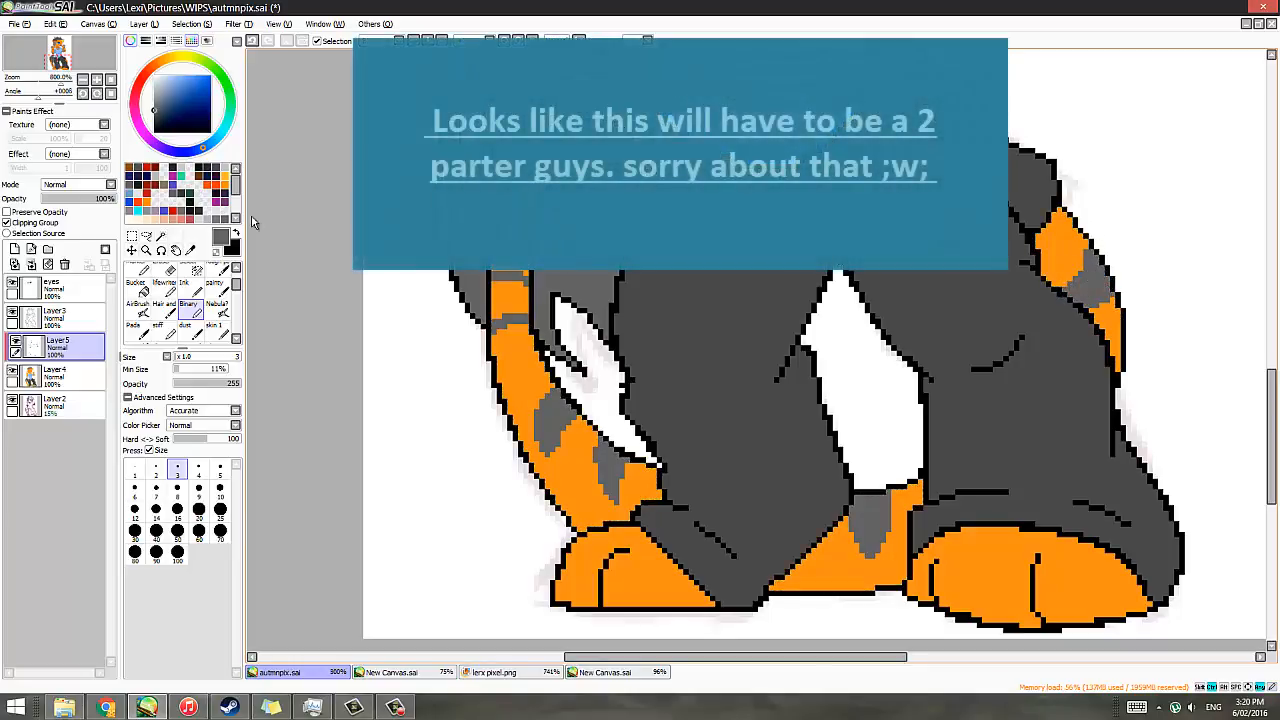
# - Merge the grey markings on Layer5 down into Layer4 and toggle Layer4's visibility to check the combined colours
pyautogui.press('Home')
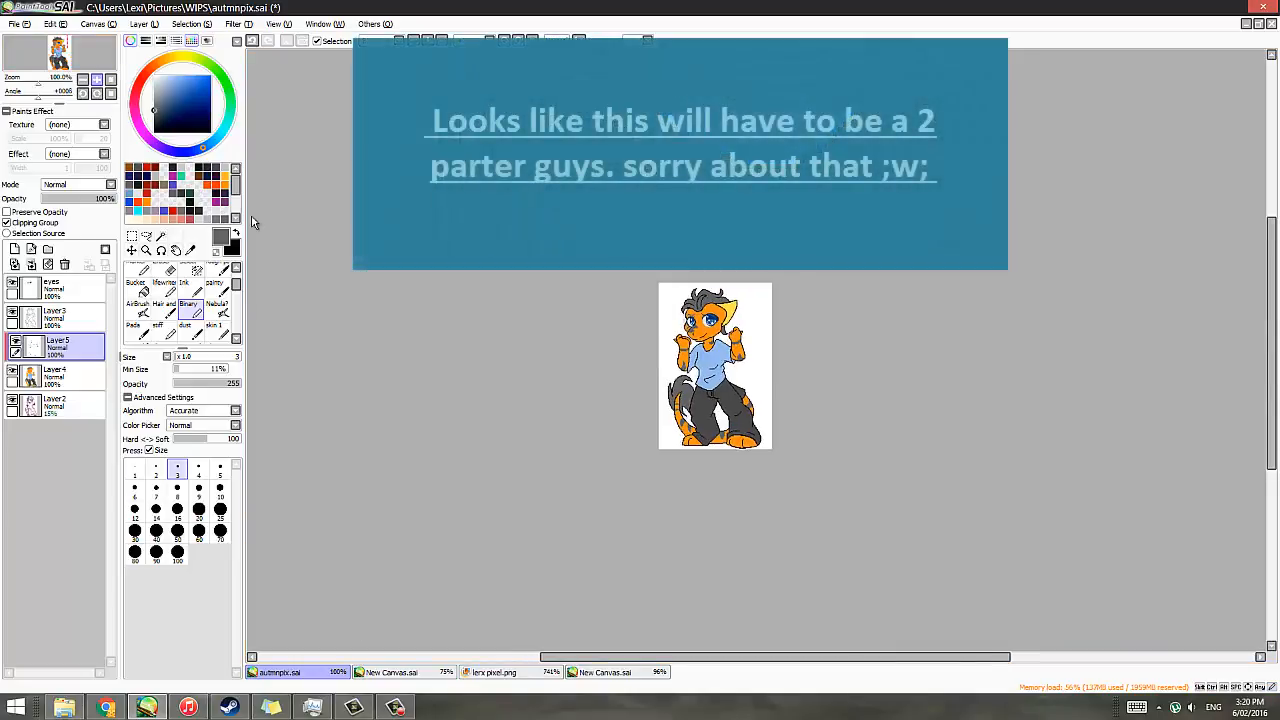
pyautogui.hotkey('ctrl', '+')
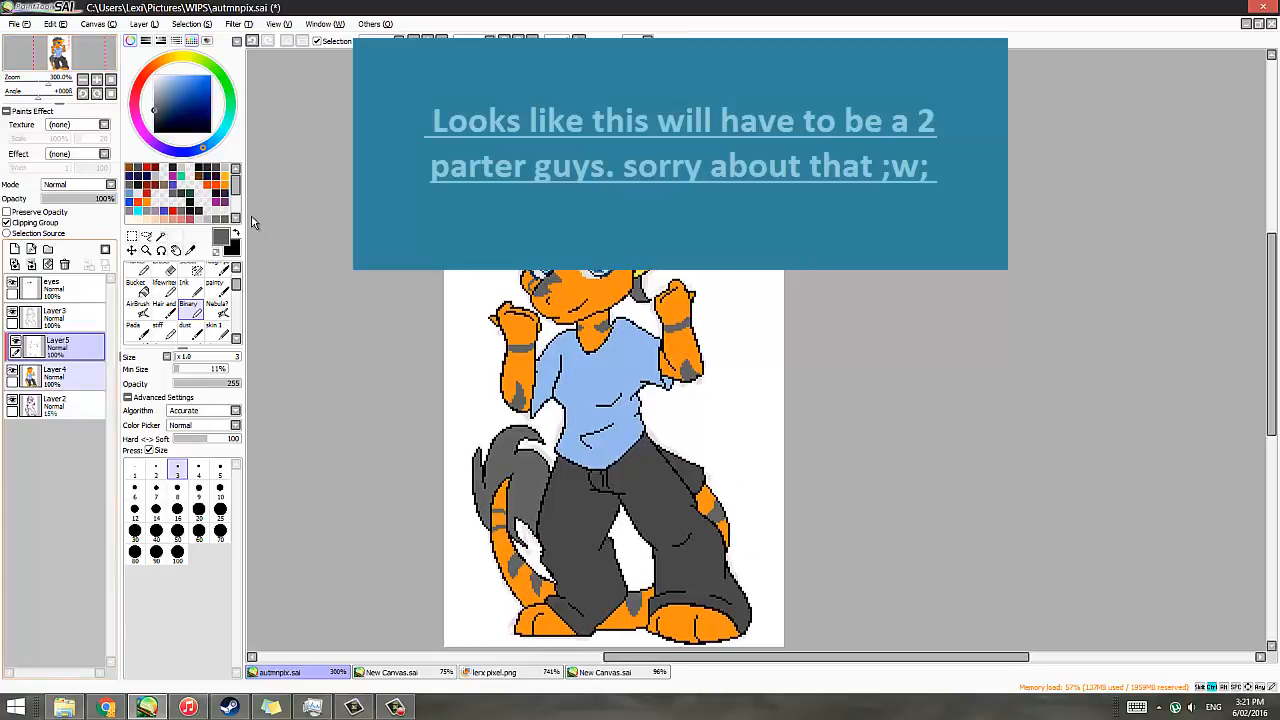
pyautogui.hotkey('ctrl', 'e')
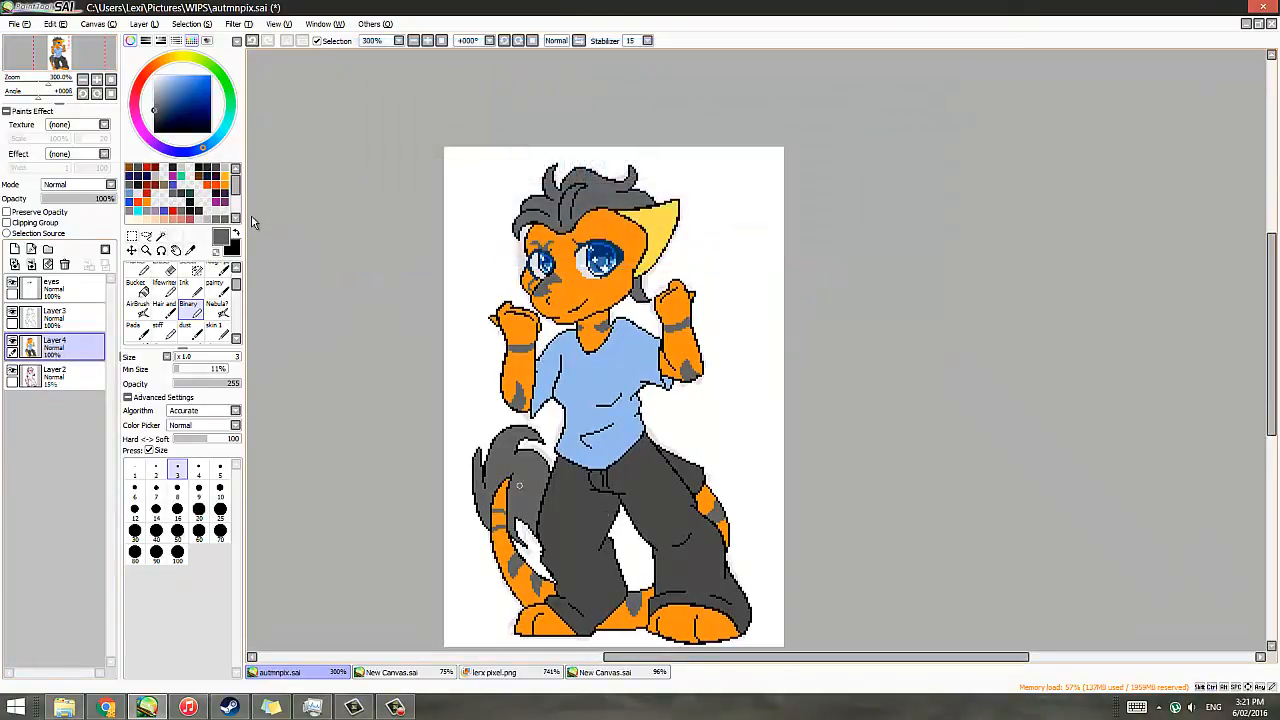
pyautogui.click(12, 341)
pyautogui.click(12, 341)
pyautogui.click(12, 341)
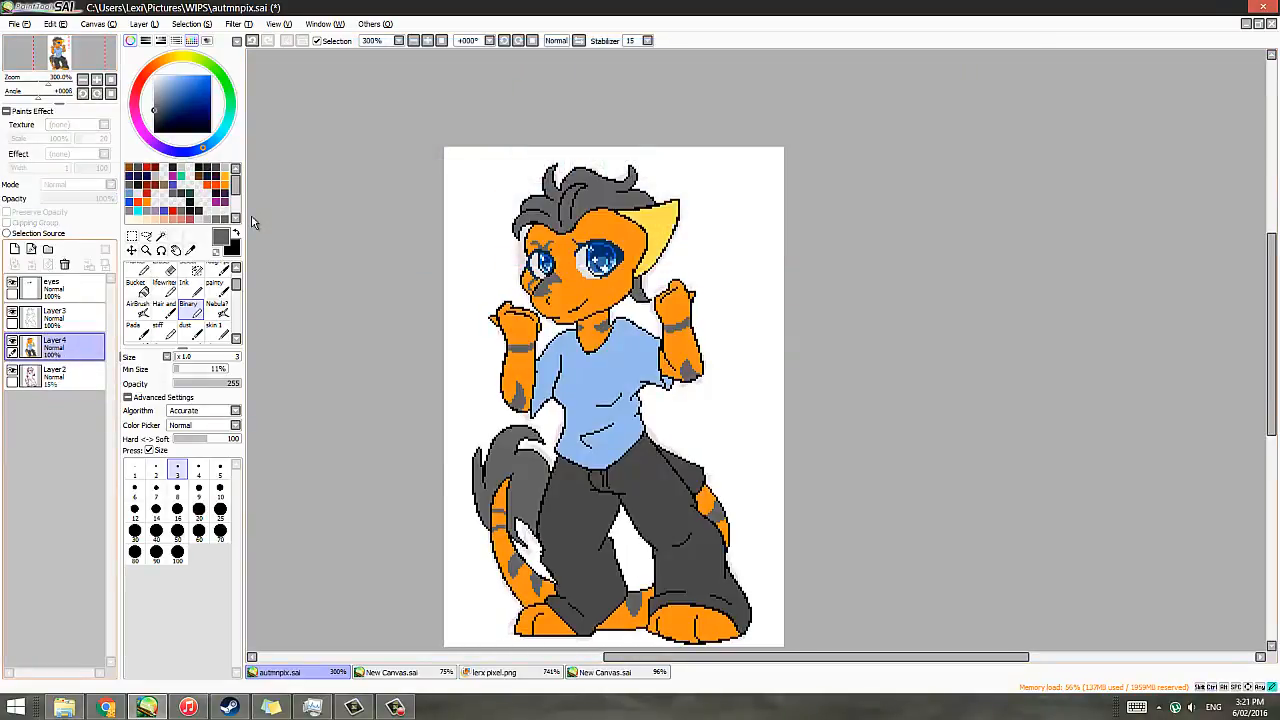